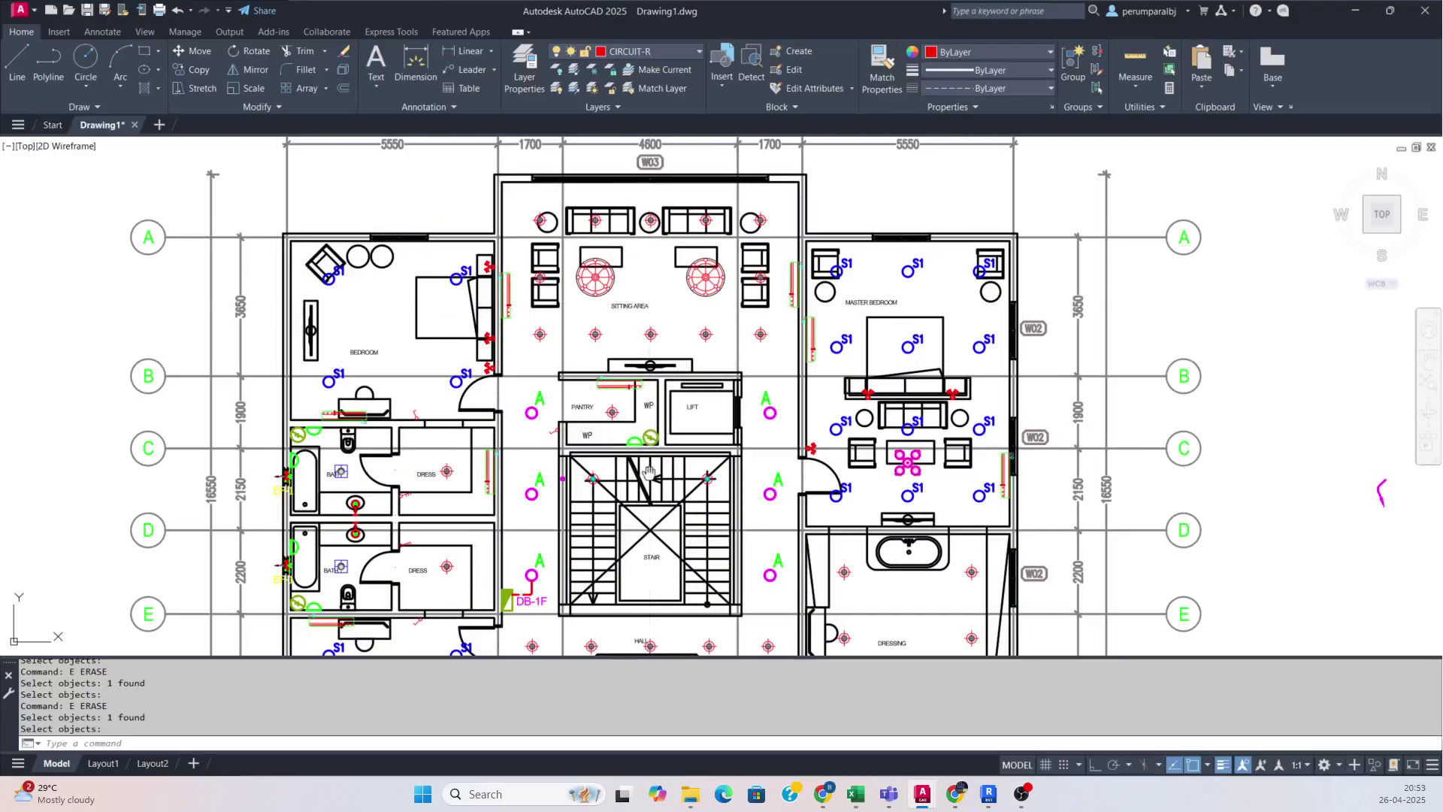
# - Erase the leftover circuit line between the corridor light A and distribution board DB-1F
pyautogui.moveTo(650, 472)
pyautogui.mouseDown(button='middle')
pyautogui.moveTo(689, 310)
pyautogui.moveTo(648, 388)
pyautogui.mouseUp(button='middle')
pyautogui.scroll(3, 583, 361)
pyautogui.press('Escape')
pyautogui.write('e')
pyautogui.press('space')
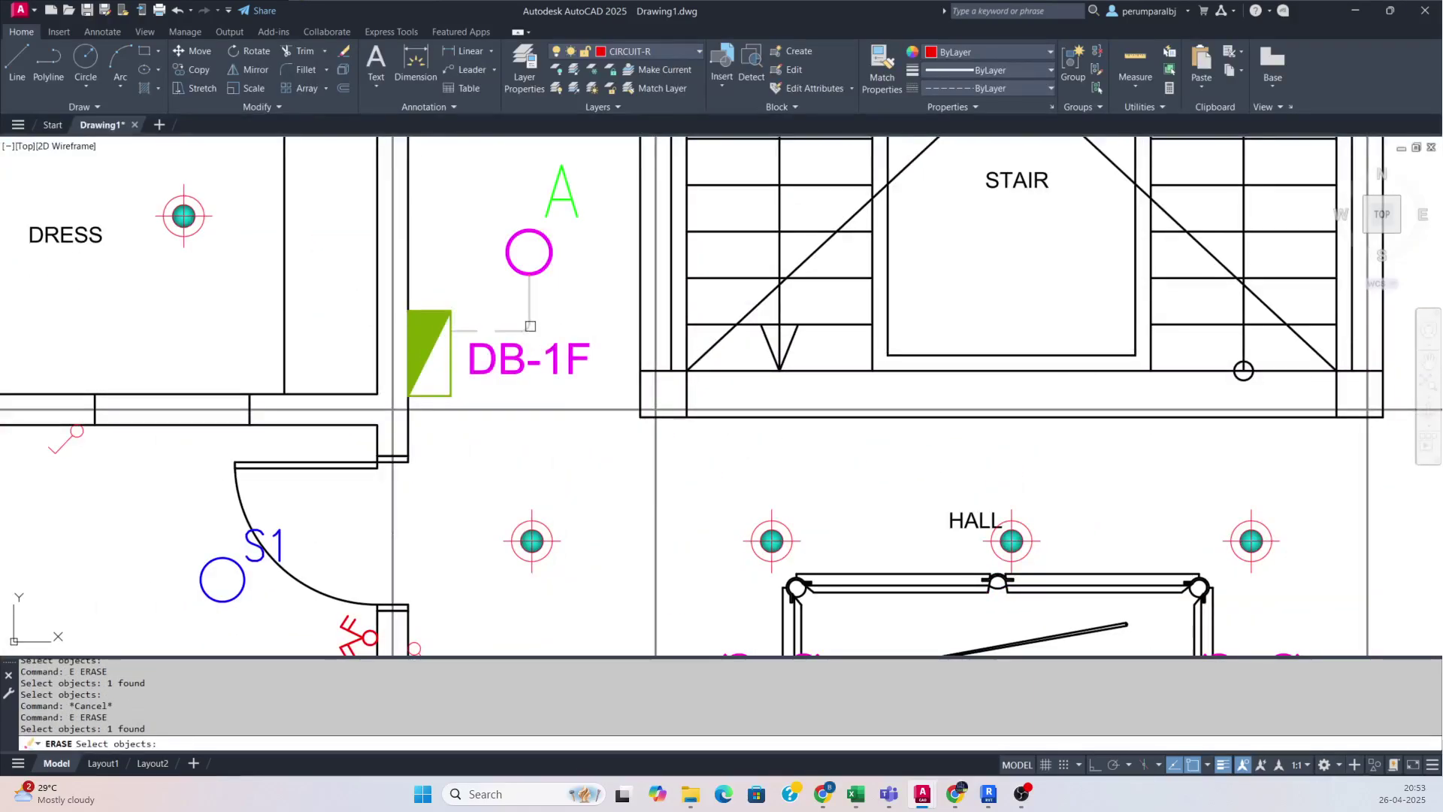
pyautogui.press('Return')
# - Examine the first-floor plan's rooms, light fittings and the location of distribution board DB-1F
pyautogui.scroll(-7, 530, 326)
pyautogui.scroll(2, 594, 261)
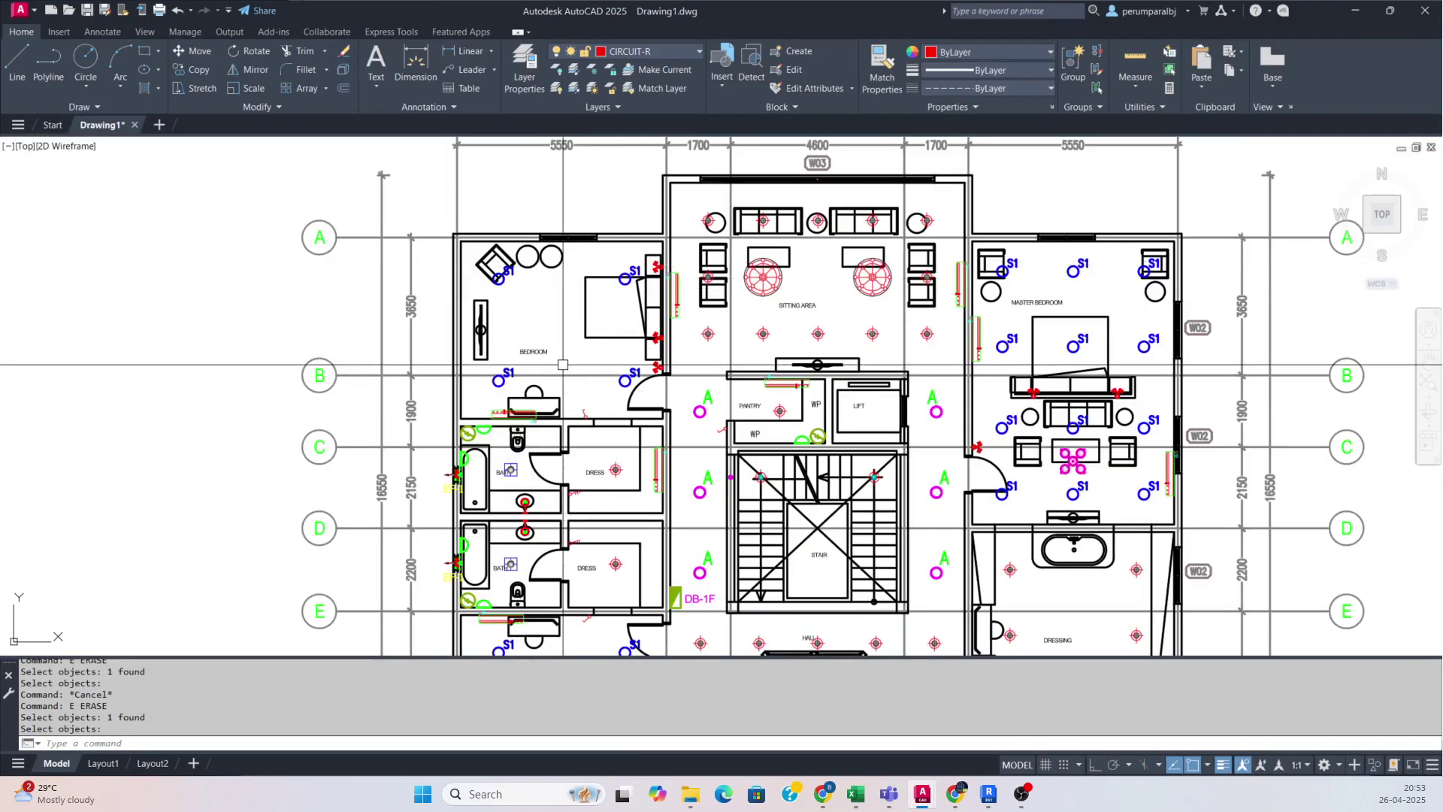
pyautogui.moveTo(563, 365); pyautogui.dragTo(528, 298, button='middle')
pyautogui.moveTo(540, 480); pyautogui.dragTo(514, 386, button='middle')
pyautogui.moveTo(554, 519); pyautogui.dragTo(506, 487, button='middle')
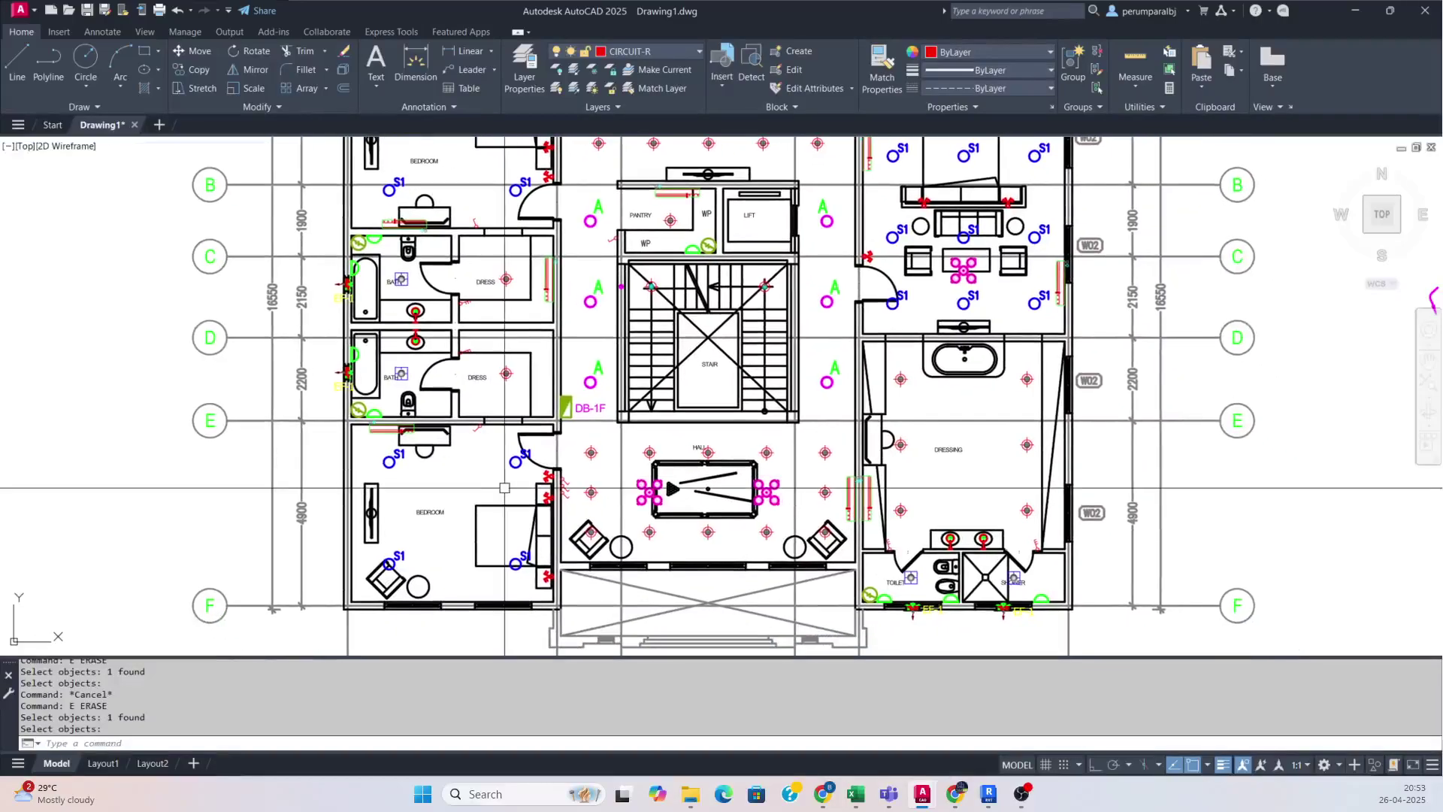
pyautogui.scroll(5, 526, 475)
pyautogui.scroll(-7, 588, 487)
pyautogui.scroll(6, 666, 226)
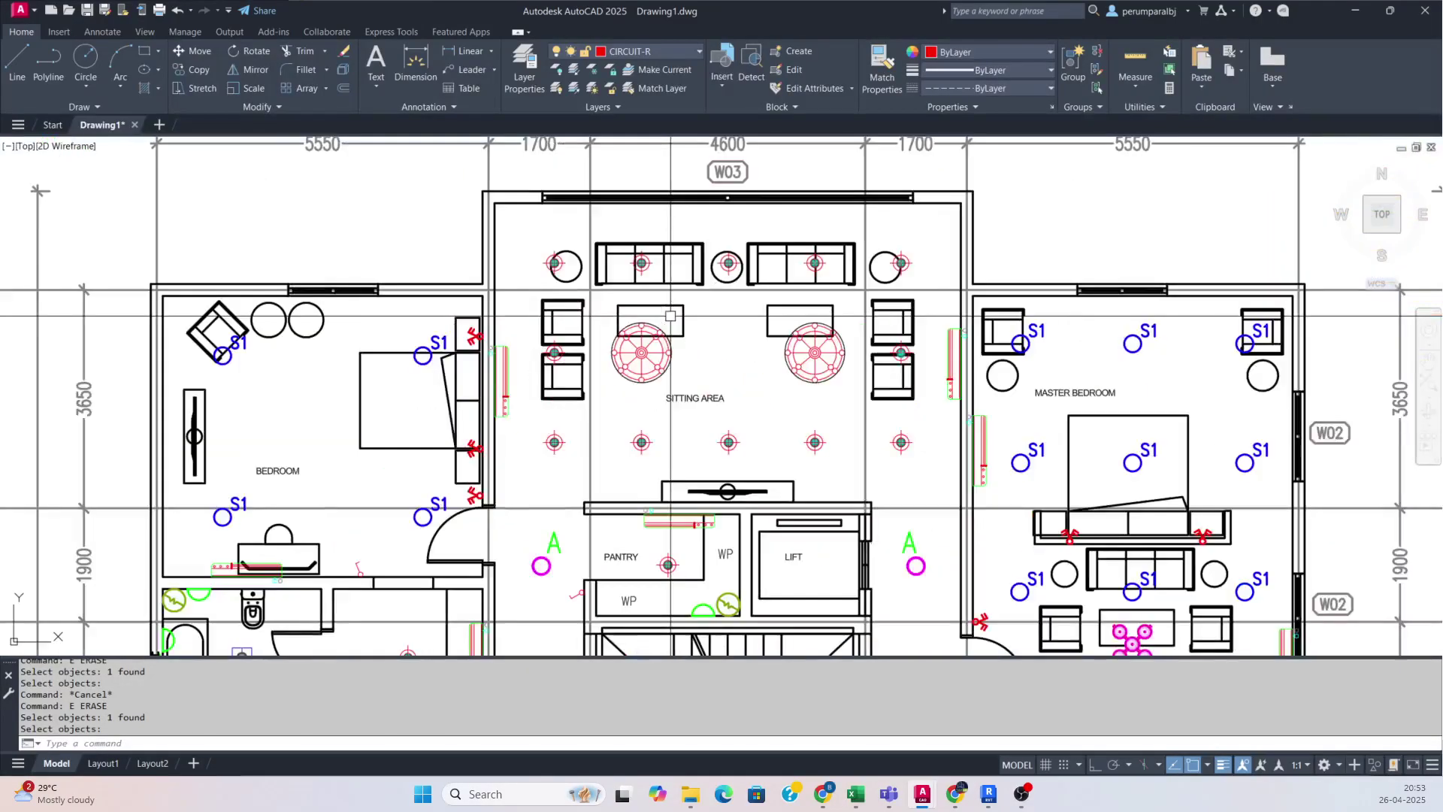
pyautogui.scroll(-4, 667, 319)
pyautogui.moveTo(494, 362); pyautogui.dragTo(541, 210, button='middle')
pyautogui.moveTo(475, 474); pyautogui.dragTo(464, 402, button='middle')
pyautogui.scroll(-1, 464, 401)
pyautogui.scroll(4, 567, 402)
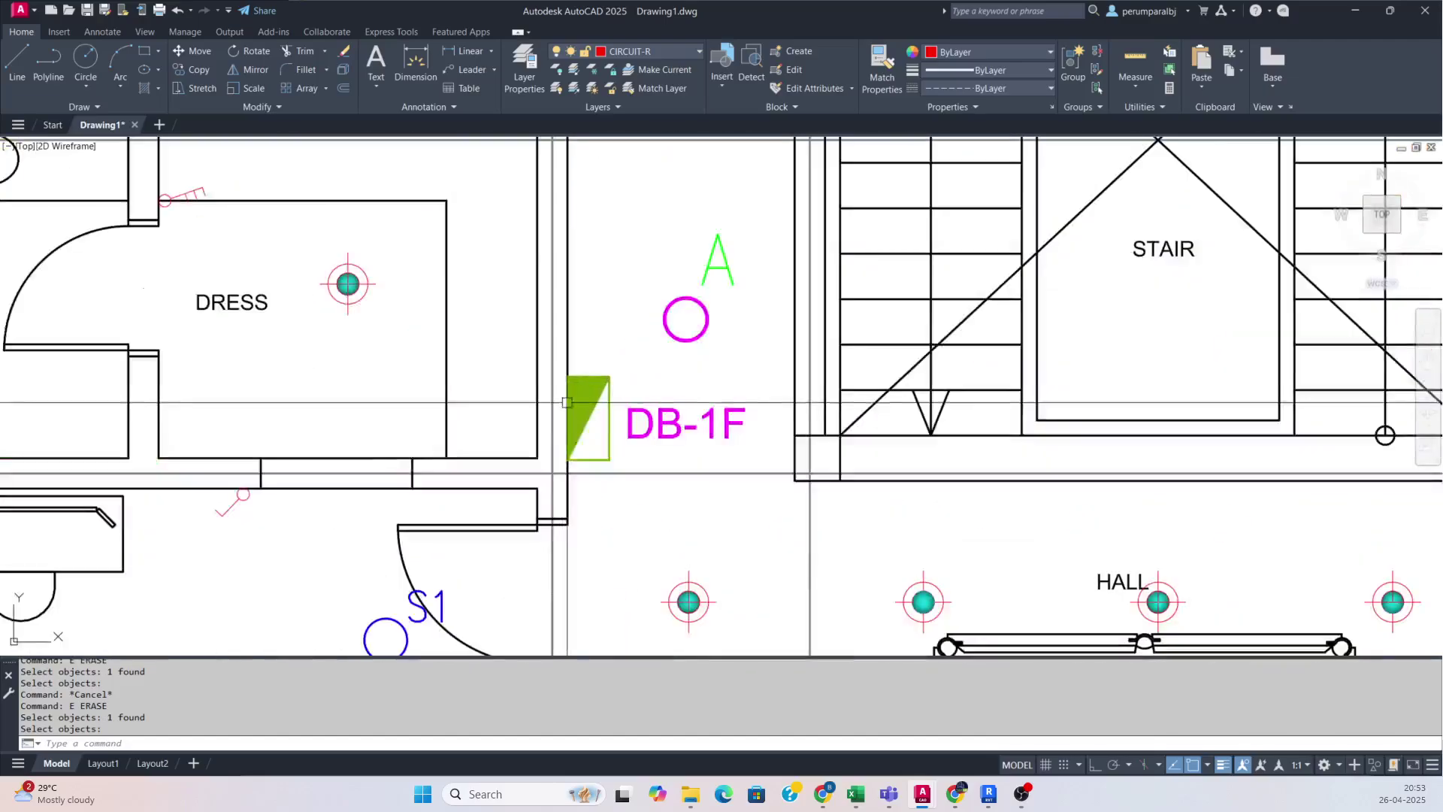
pyautogui.scroll(-6, 583, 423)
pyautogui.scroll(6, 411, 412)
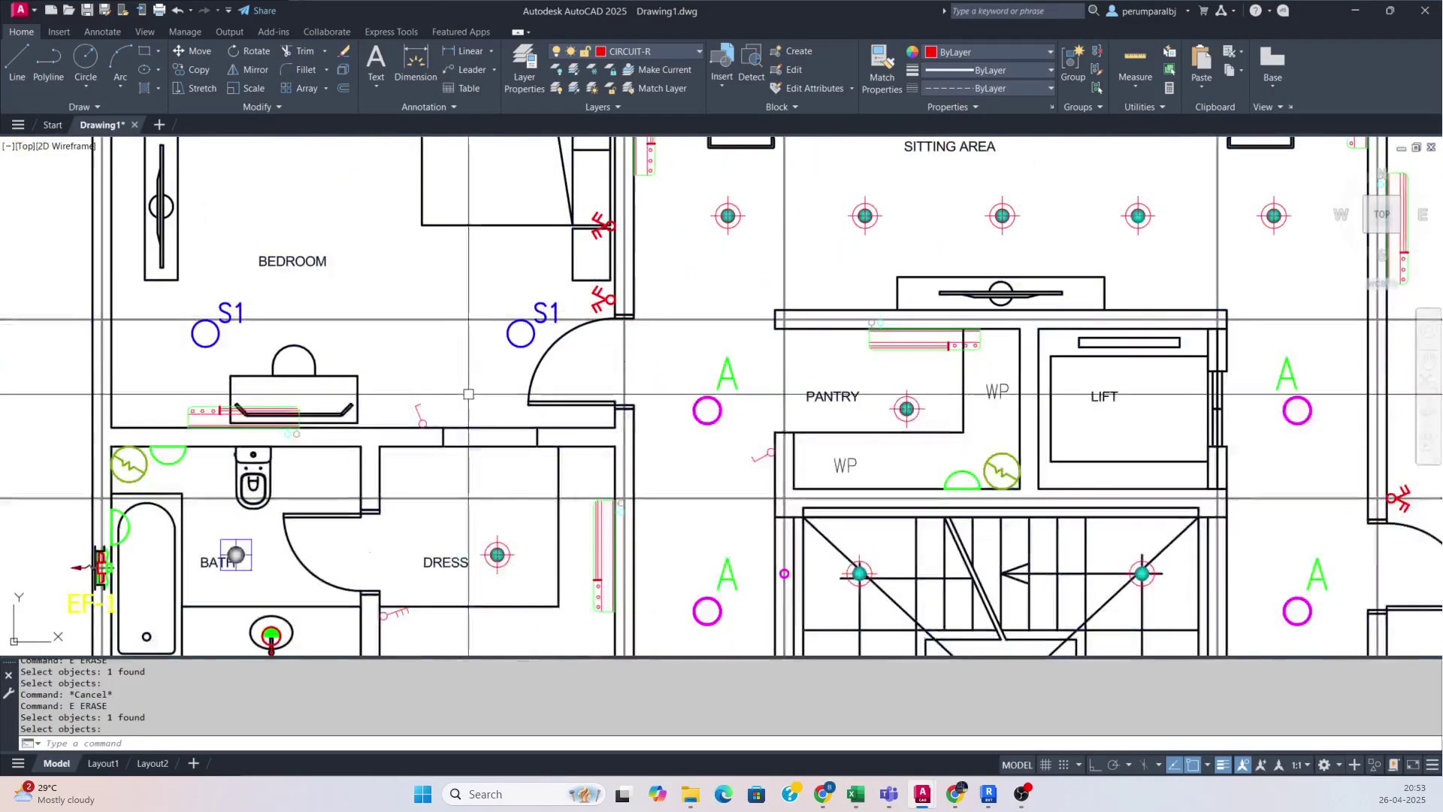
pyautogui.scroll(-6, 411, 412)
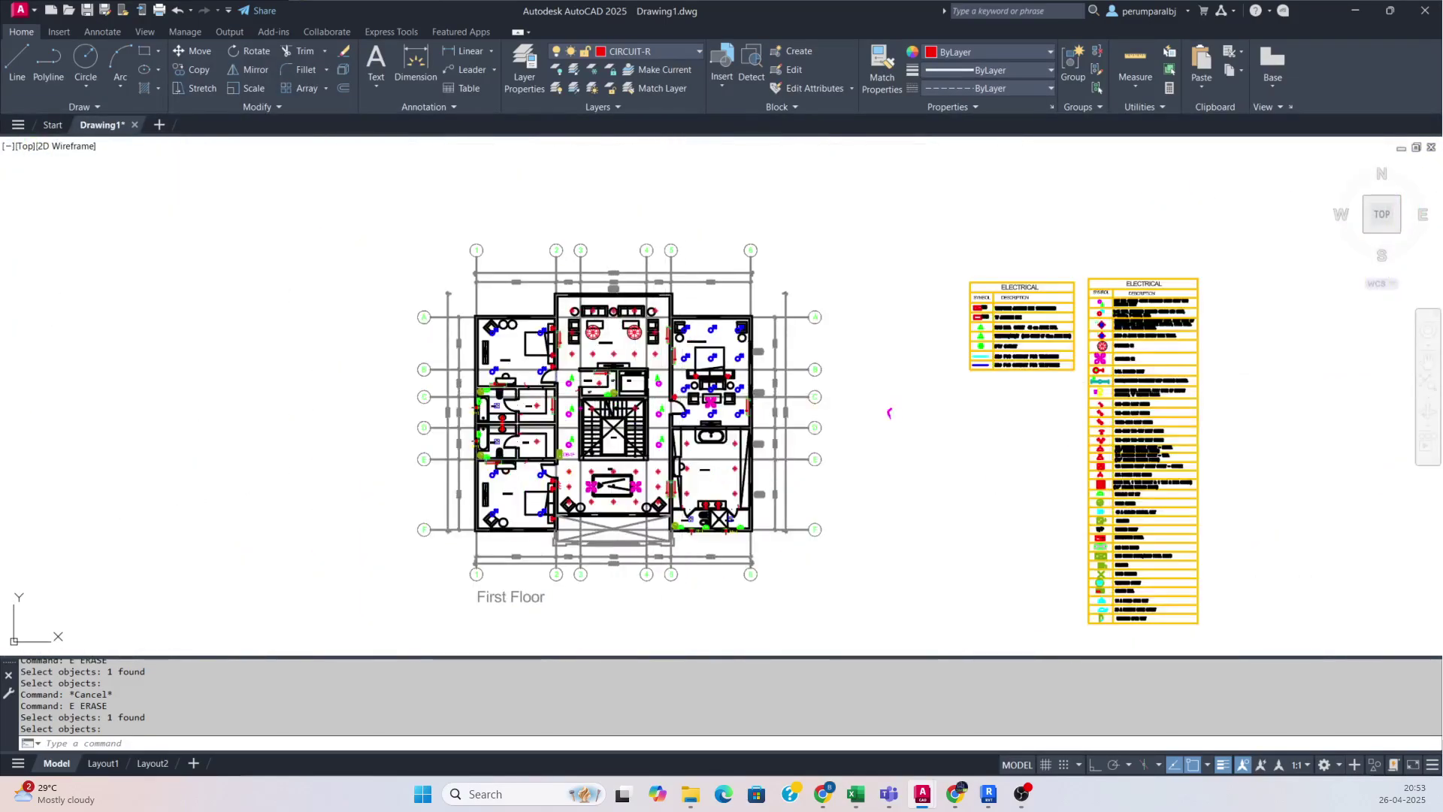
# - Examine the electrical legend's light fitting symbols and descriptions beside the floor plan
pyautogui.scroll(6, 972, 311)
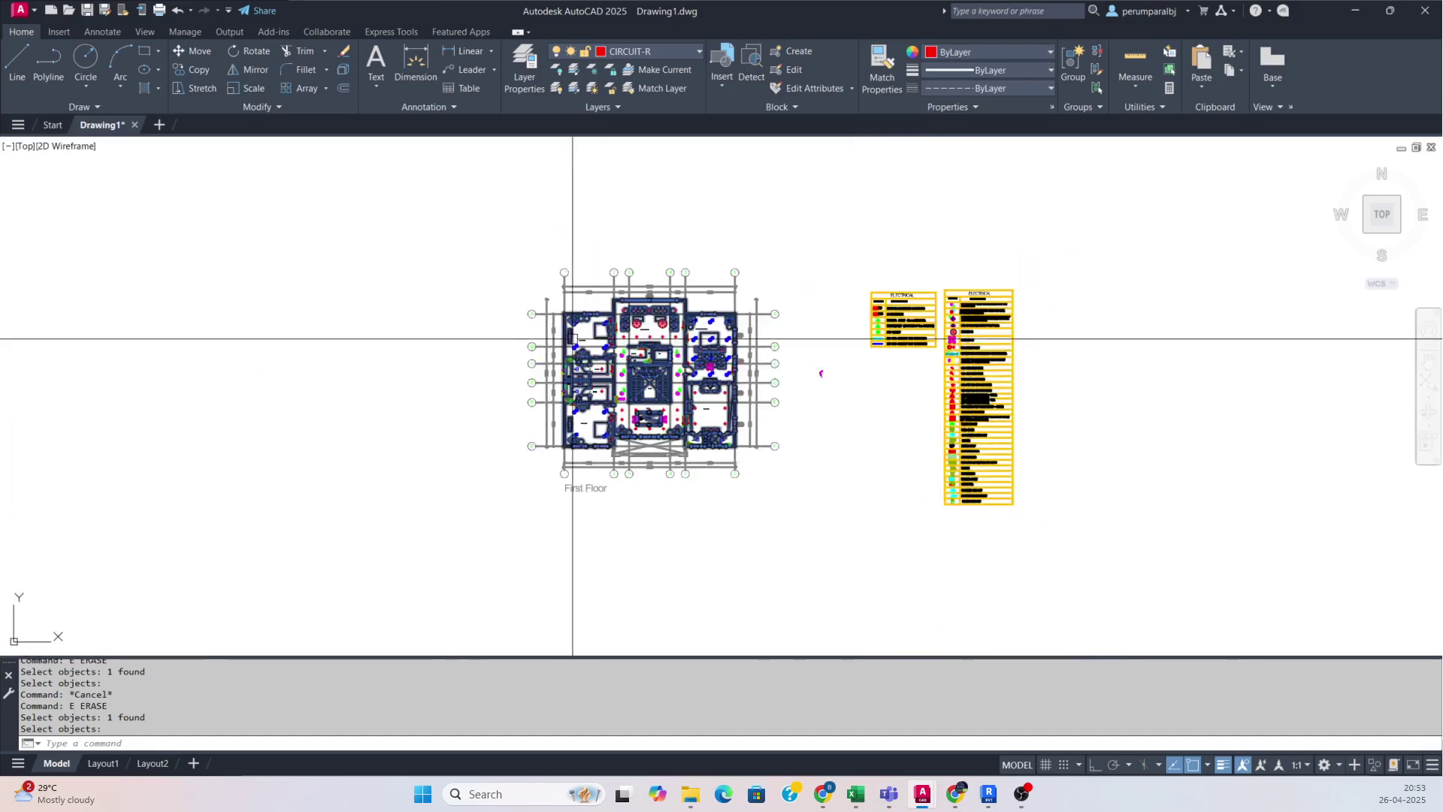
pyautogui.scroll(6, 573, 339)
pyautogui.scroll(-6, 782, 350)
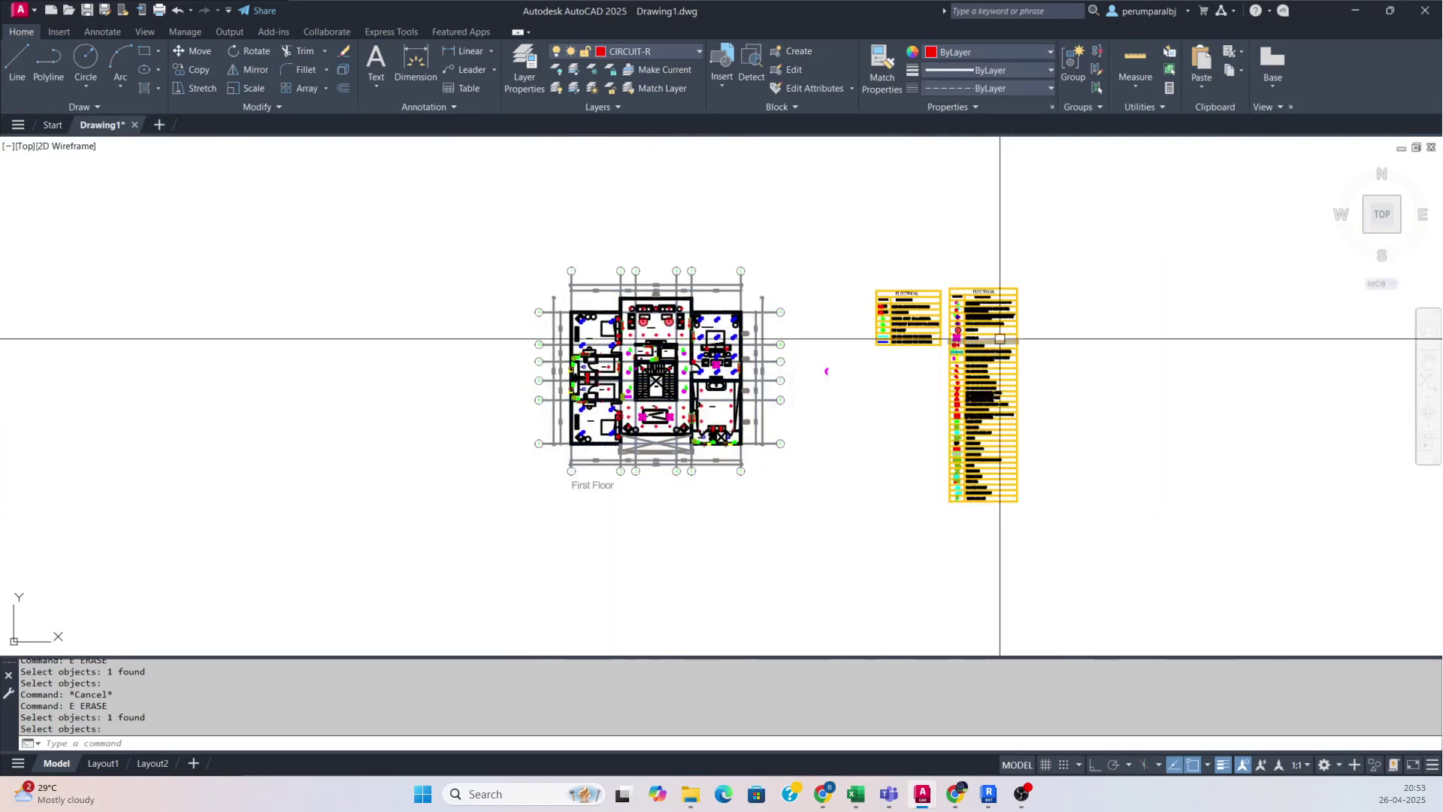
pyautogui.scroll(4, 861, 315)
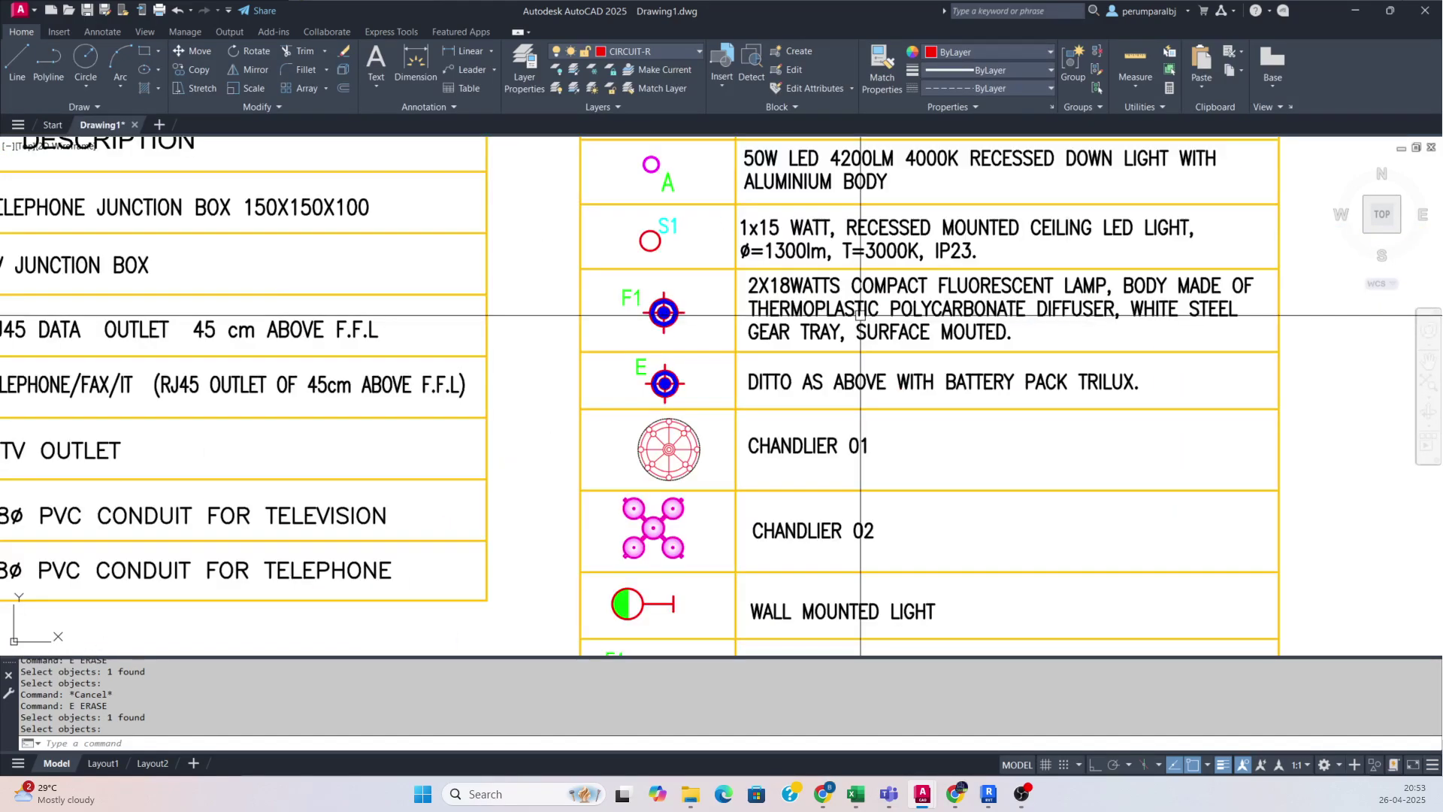
pyautogui.moveTo(860, 315)
pyautogui.mouseDown(button='middle')
pyautogui.moveTo(777, 480)
pyautogui.moveTo(783, 348)
pyautogui.mouseUp(button='middle')
pyautogui.scroll(-1, 783, 348)
pyautogui.moveTo(796, 440)
pyautogui.mouseDown(button='middle')
pyautogui.moveTo(789, 314)
pyautogui.moveTo(760, 351)
pyautogui.moveTo(754, 325)
pyautogui.moveTo(752, 344)
pyautogui.mouseUp(button='middle')
pyautogui.moveTo(742, 503); pyautogui.dragTo(734, 389, button='middle')
pyautogui.scroll(-8, 776, 462)
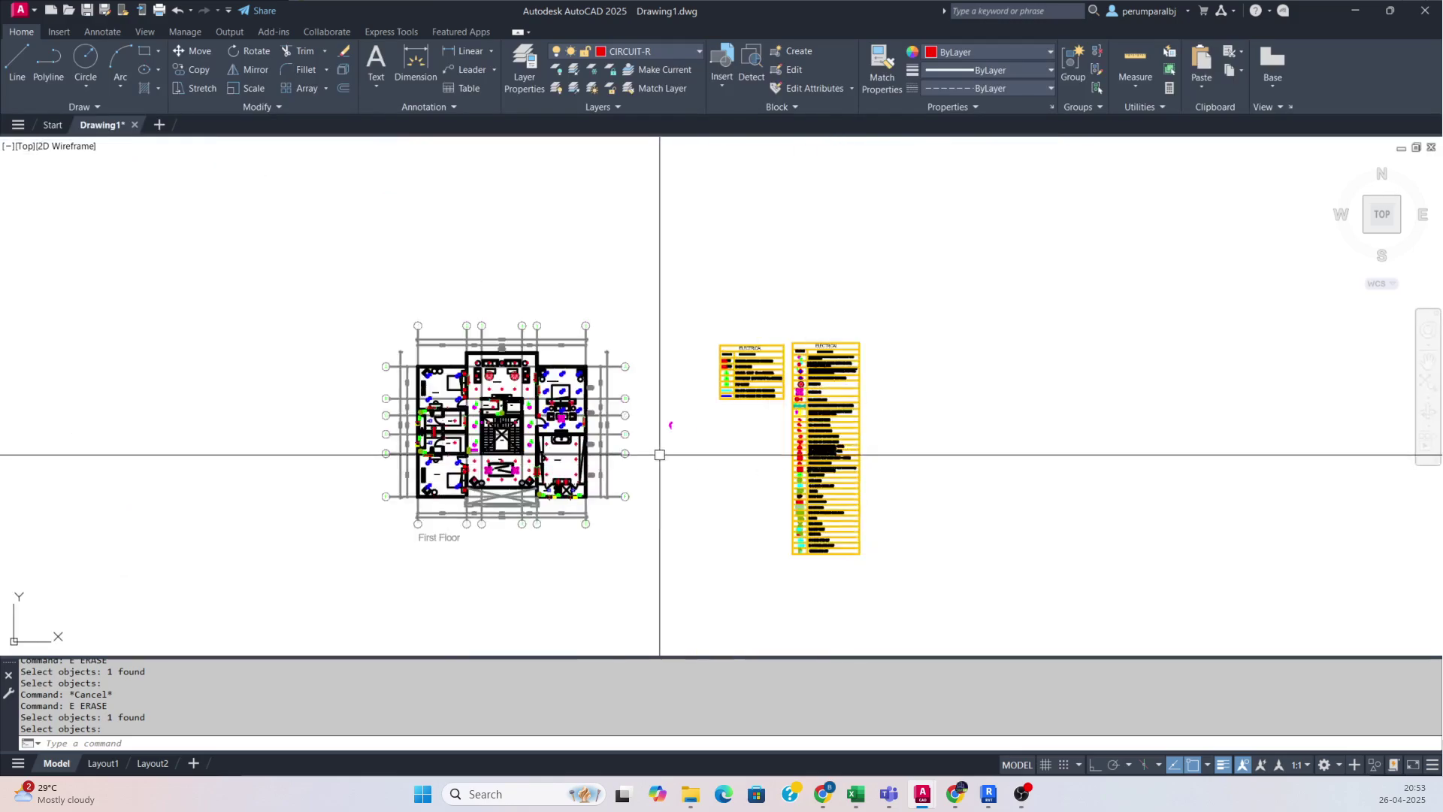
# - Examine the fittings in the upper bedroom and the bath and dress rooms, including exhaust fan EF-1
pyautogui.scroll(12, 429, 388)
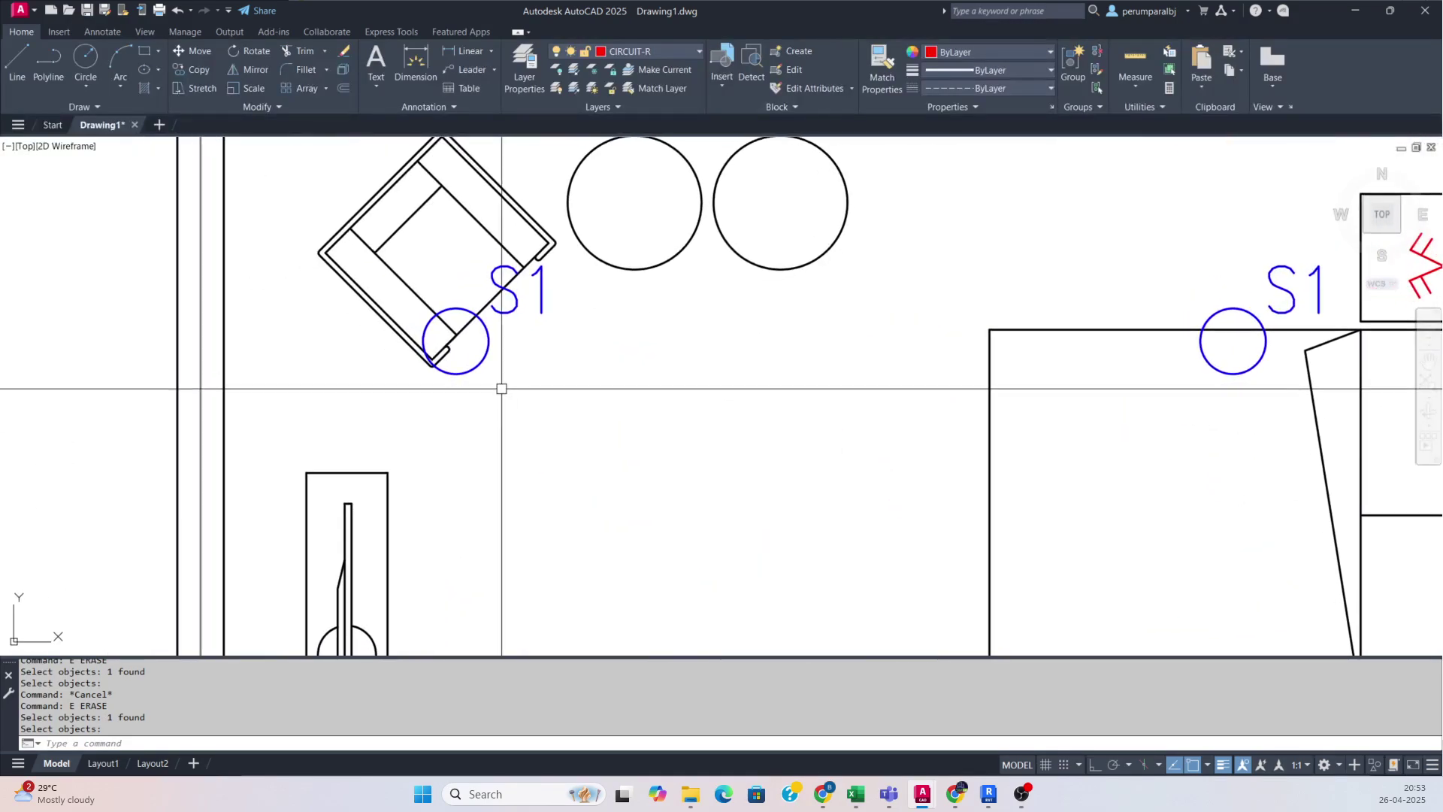
pyautogui.scroll(-2, 530, 414)
pyautogui.scroll(-6, 530, 413)
pyautogui.moveTo(605, 474); pyautogui.dragTo(586, 371, button='middle')
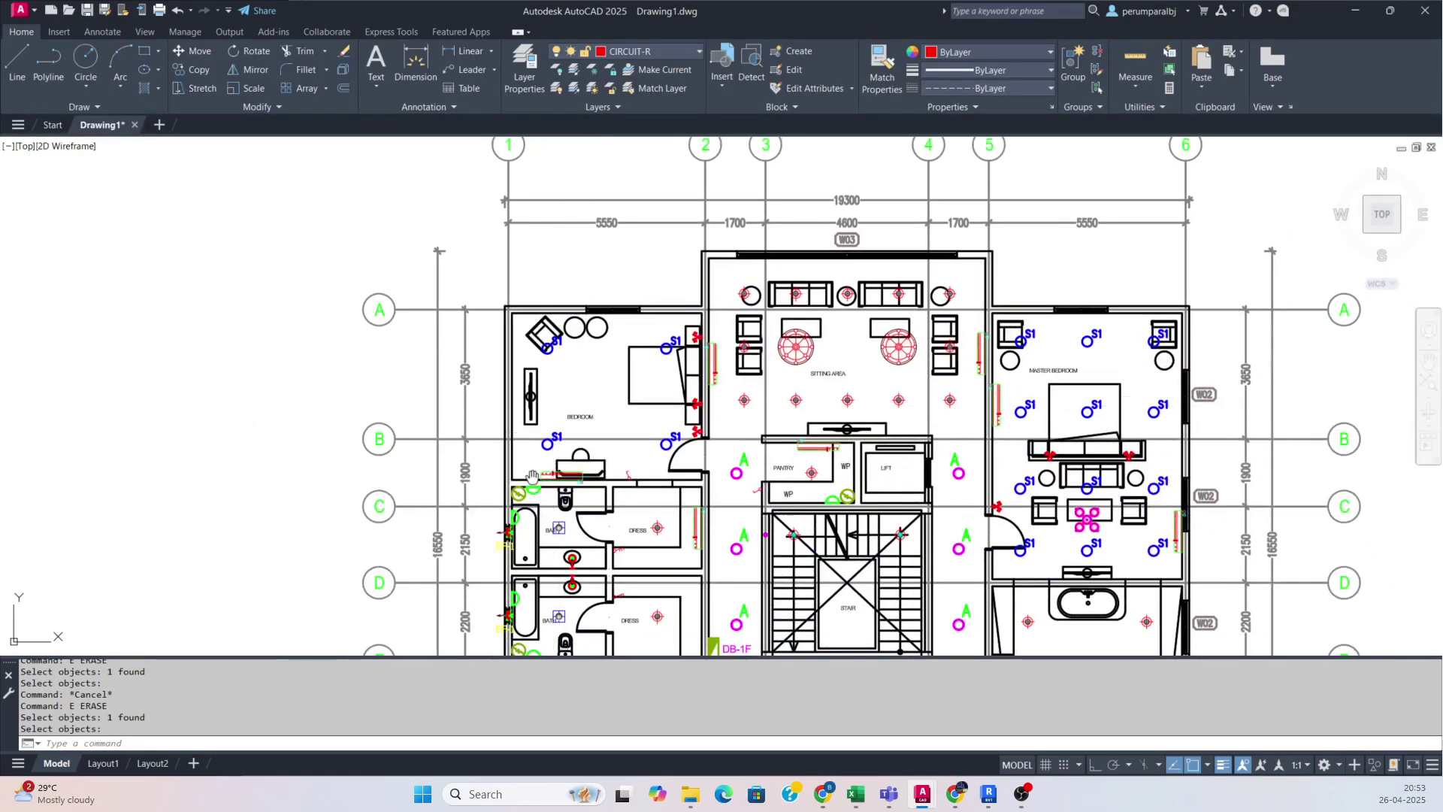
pyautogui.moveTo(532, 476); pyautogui.dragTo(517, 382, button='middle')
pyautogui.scroll(2, 497, 458)
pyautogui.moveTo(538, 301); pyautogui.dragTo(538, 382, button='middle')
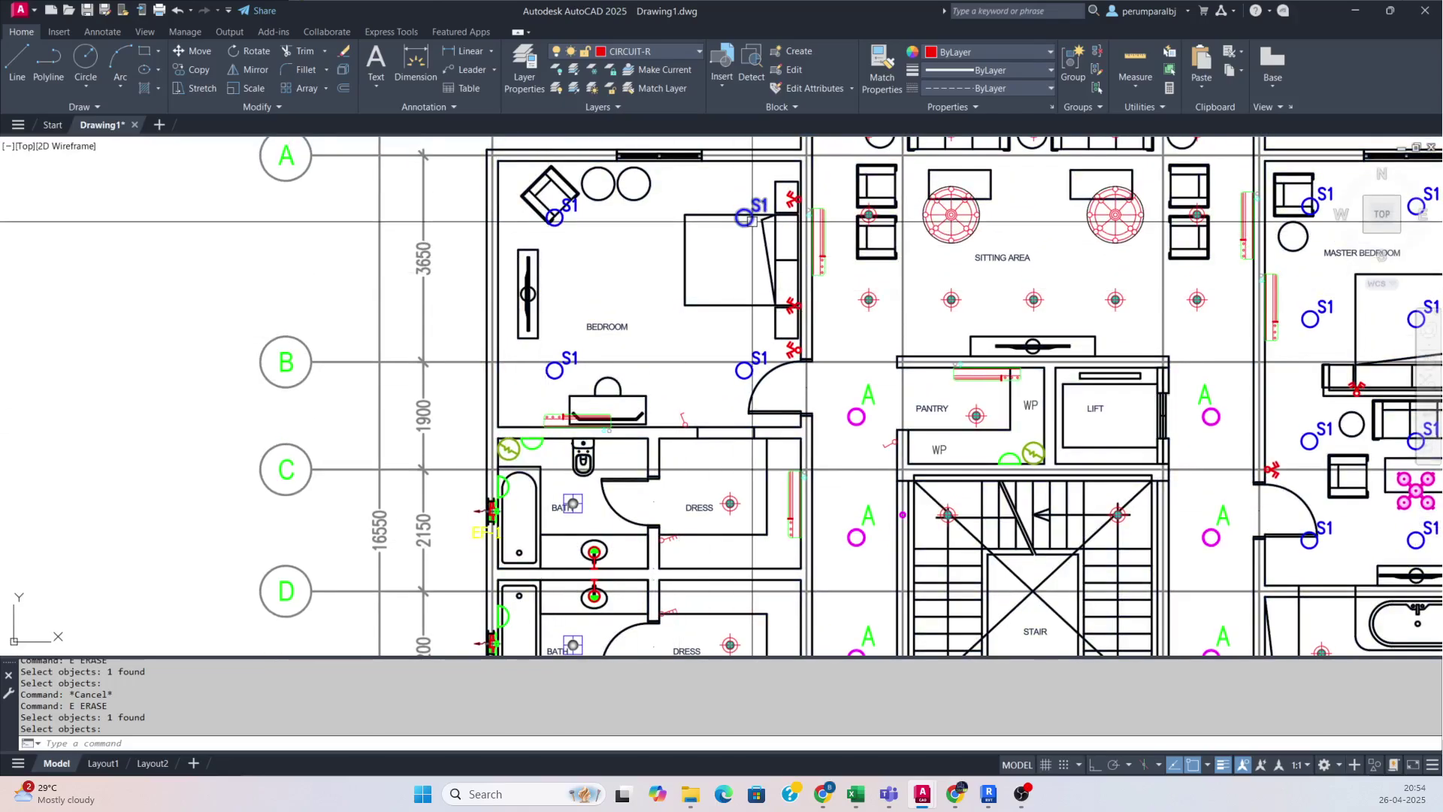
pyautogui.moveTo(501, 446); pyautogui.dragTo(503, 341, button='middle')
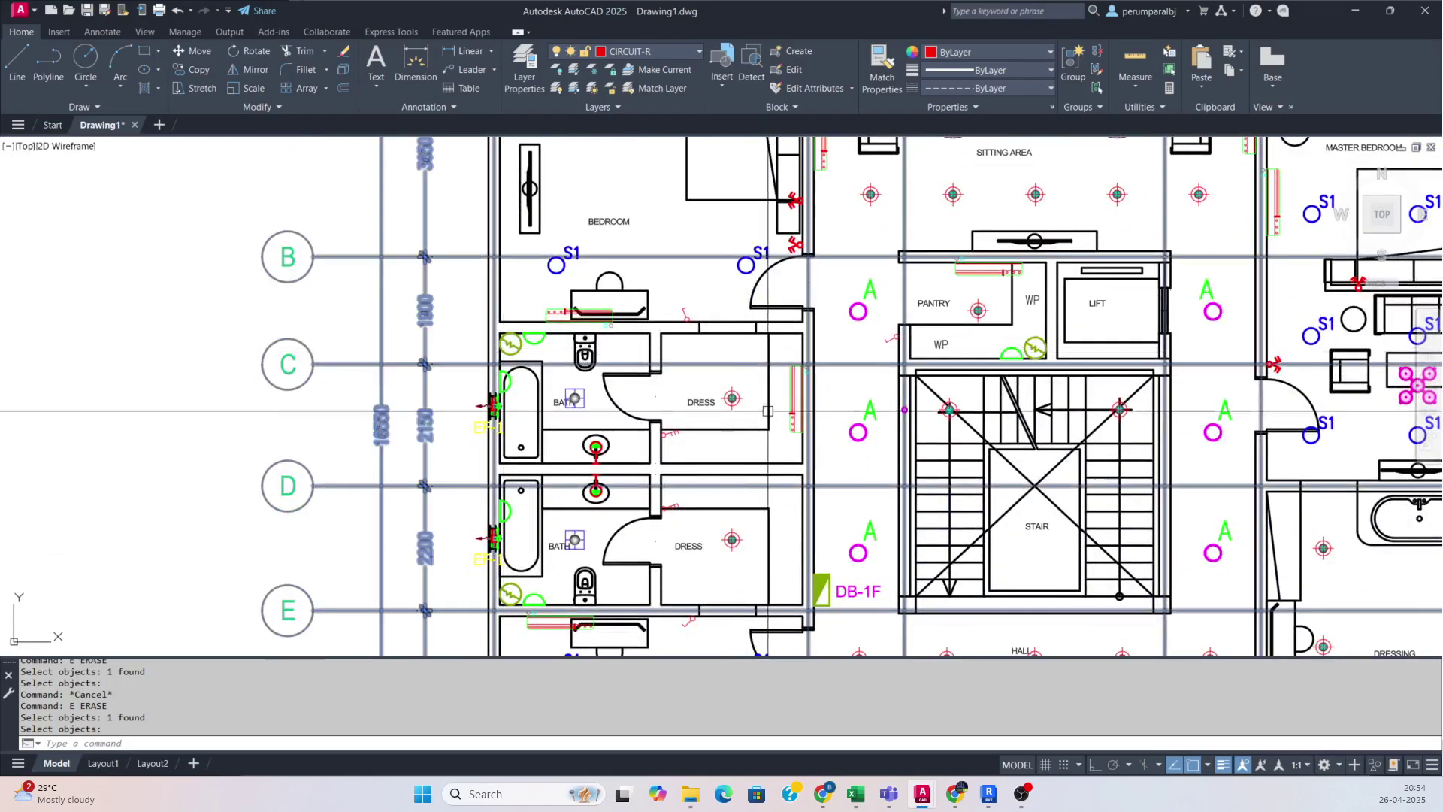
pyautogui.moveTo(541, 411); pyautogui.dragTo(544, 426, button='middle')
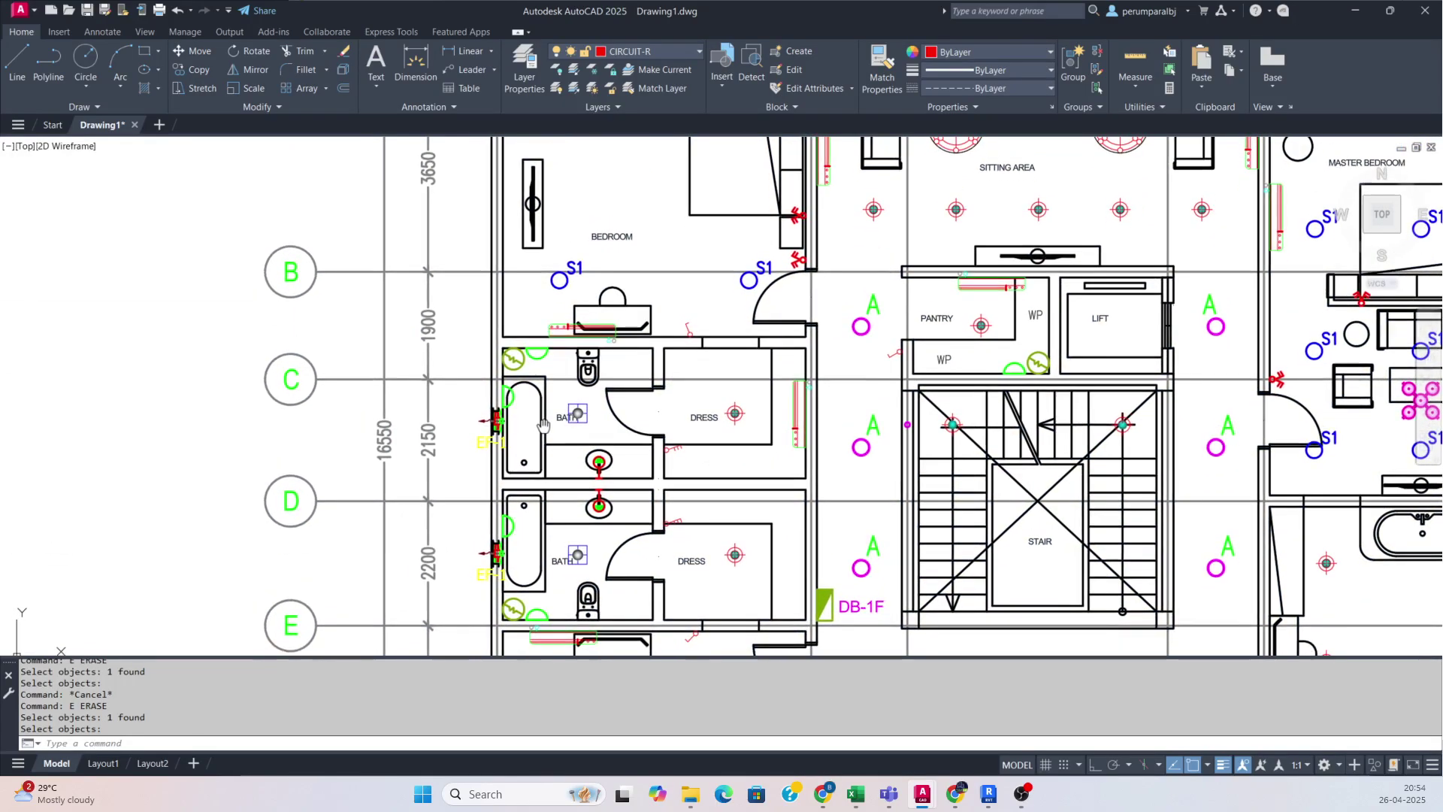
pyautogui.scroll(8, 522, 438)
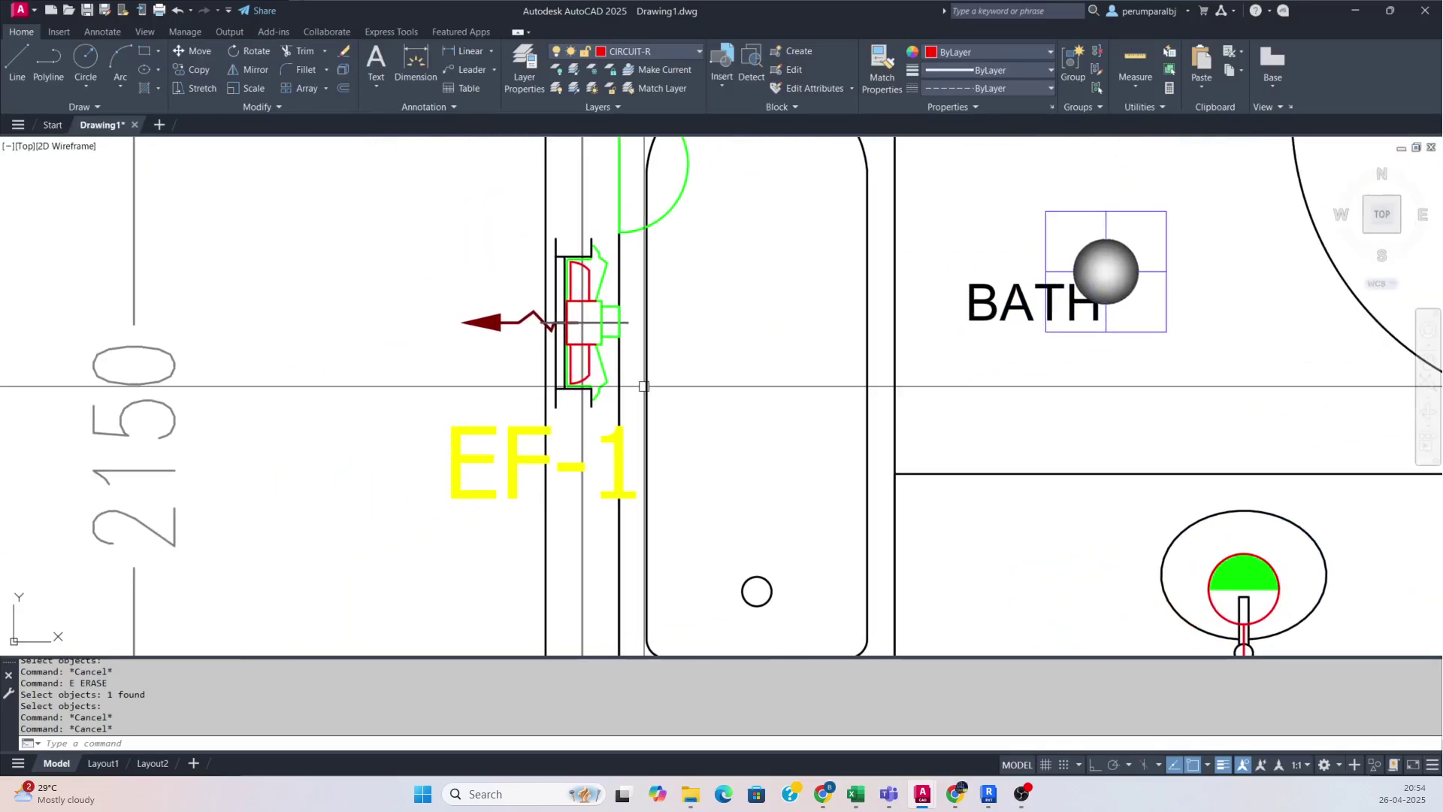
pyautogui.press('Escape')
pyautogui.scroll(-4, 667, 372)
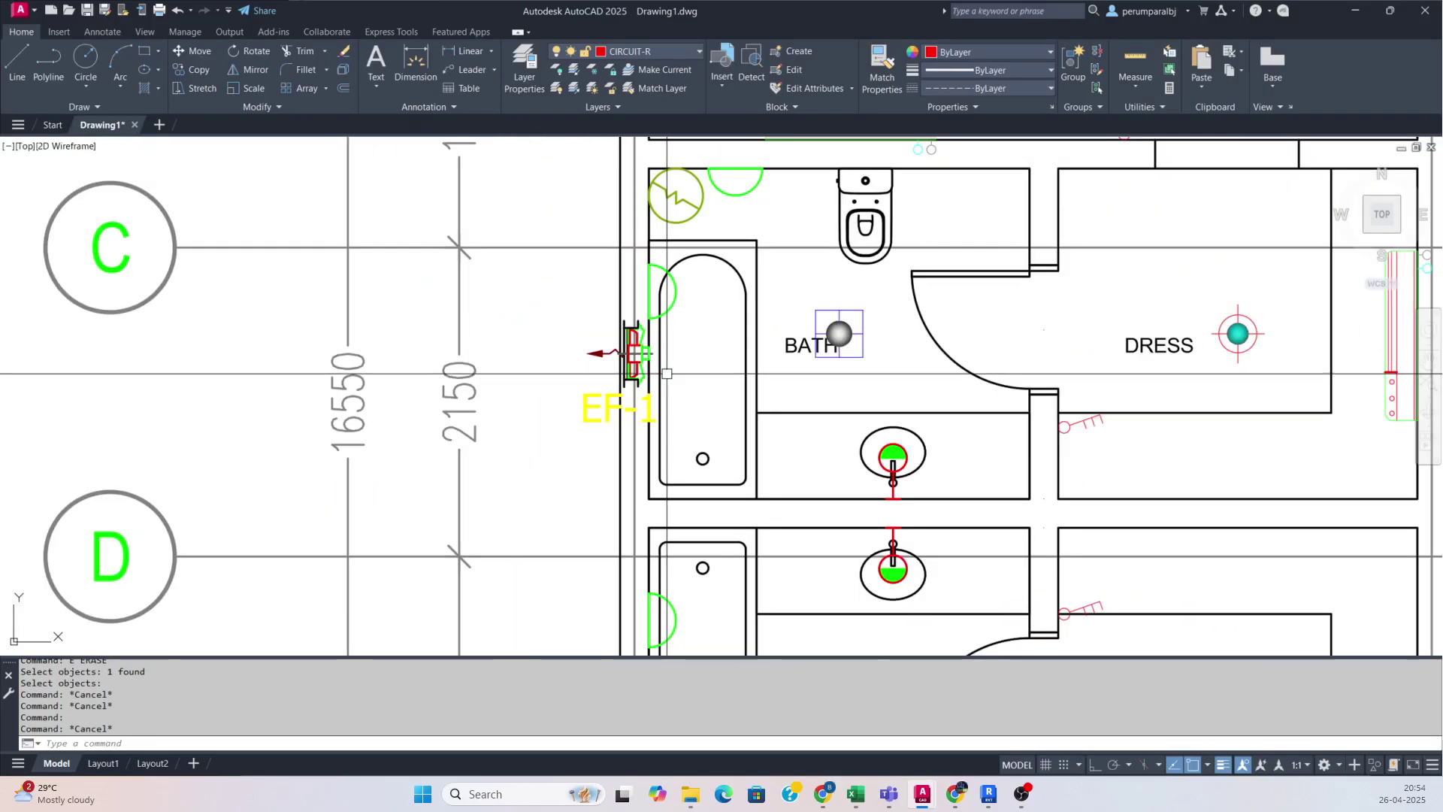
pyautogui.scroll(1, 667, 368)
pyautogui.scroll(-1, 576, 379)
pyautogui.moveTo(673, 371); pyautogui.dragTo(540, 380, button='middle')
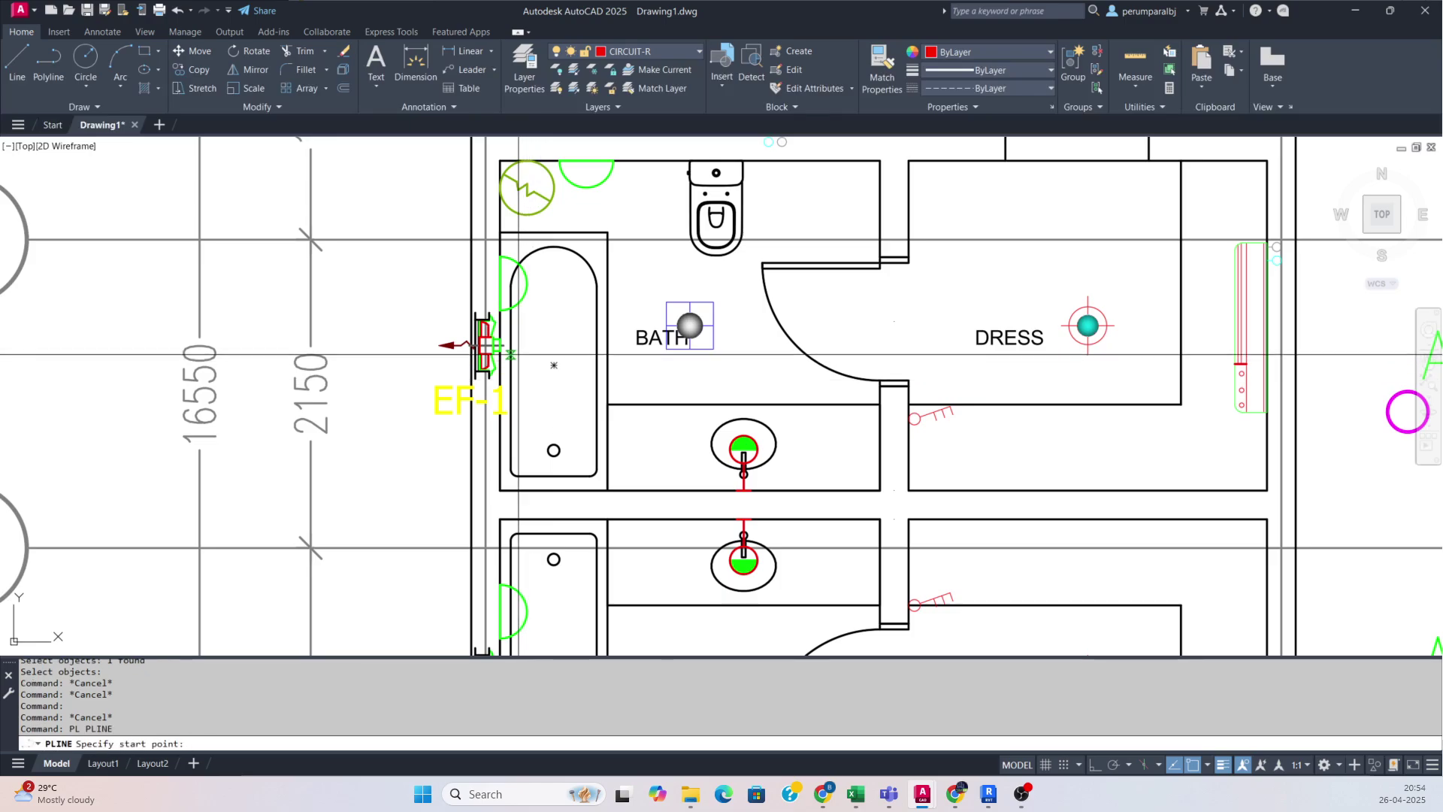
pyautogui.scroll(6, 514, 359)
pyautogui.scroll(-4, 546, 342)
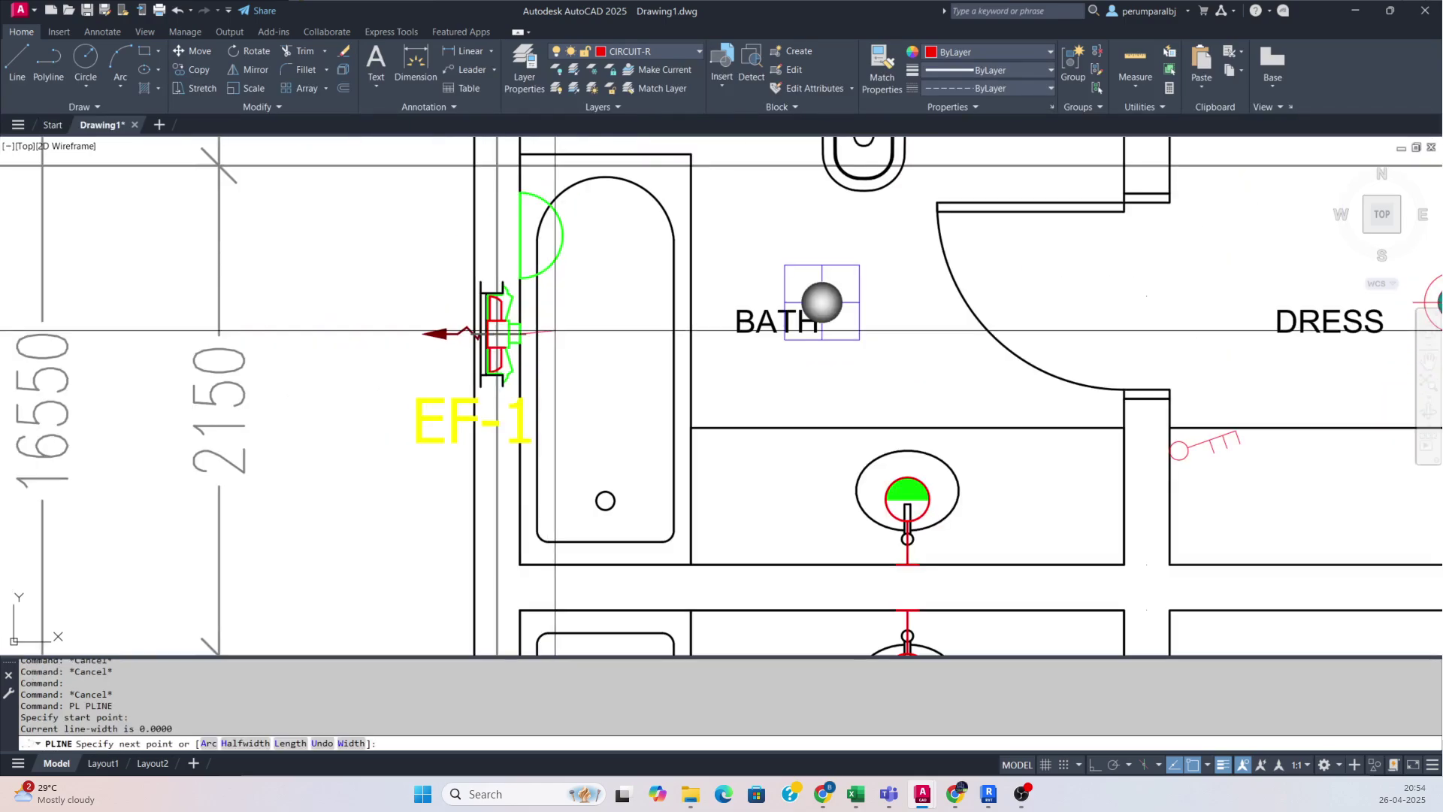
pyautogui.press('Escape')
pyautogui.press('Return')
pyautogui.click(560, 250)
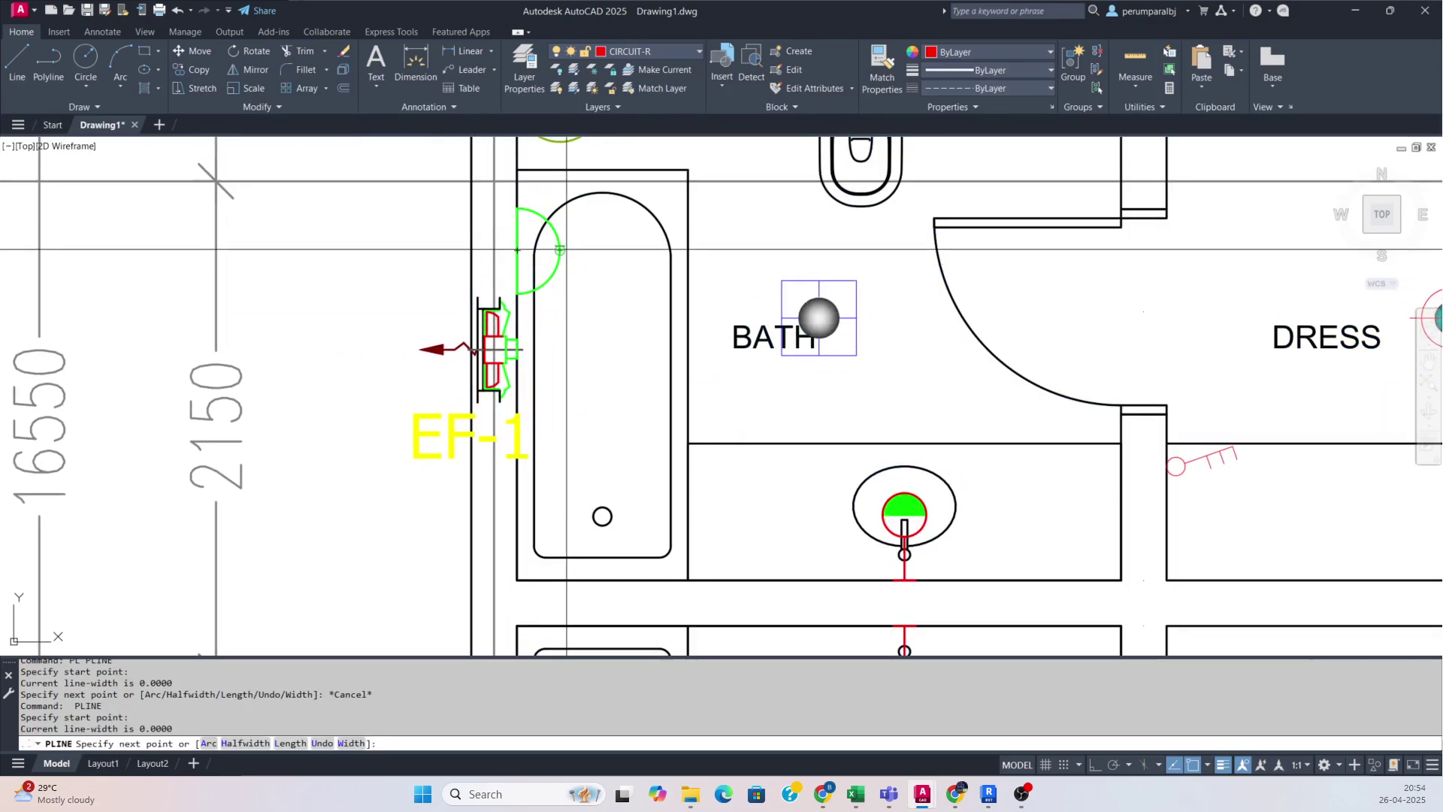
pyautogui.click(620, 238)
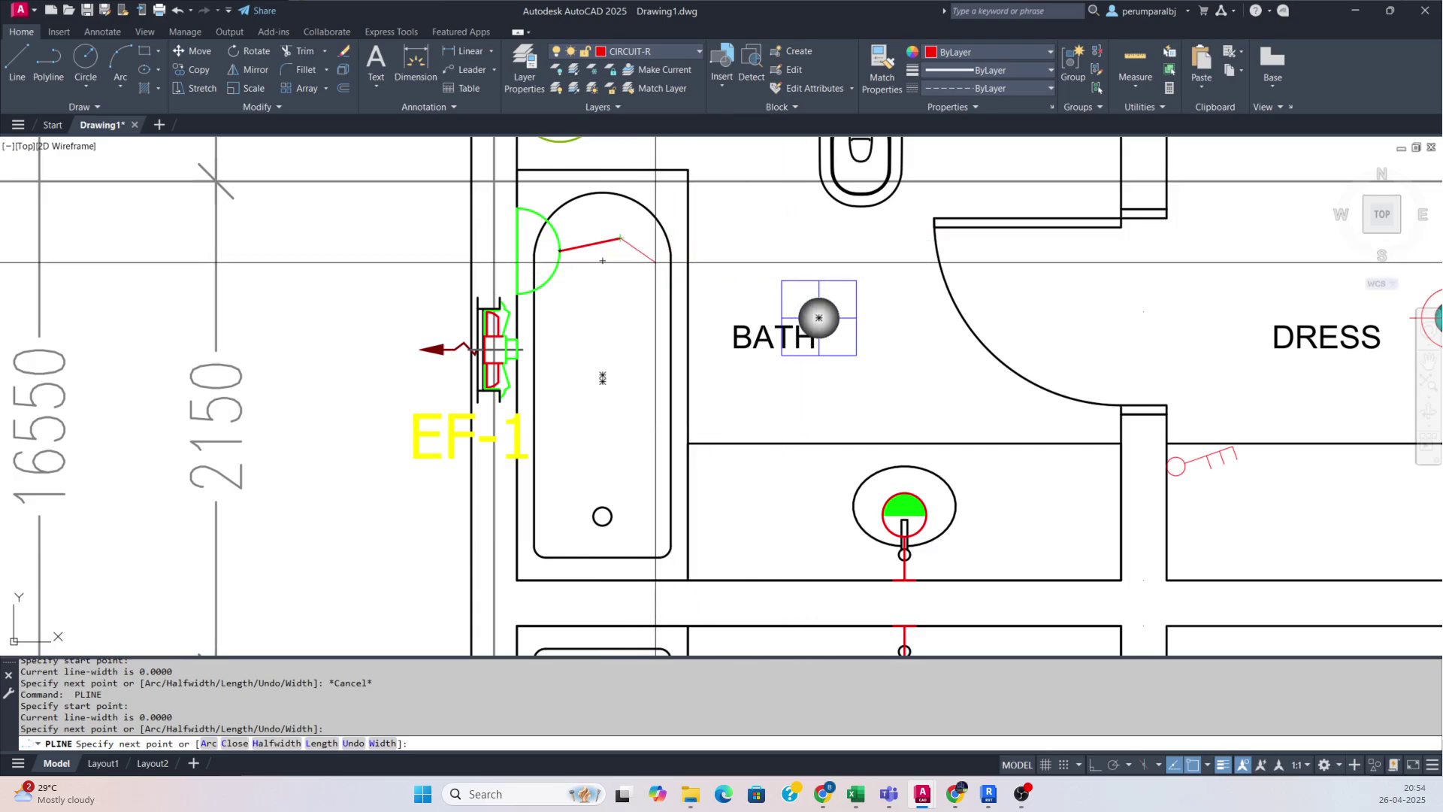
pyautogui.hotkey('ctrl', 'z')
pyautogui.press('Escape')
pyautogui.press('Escape')
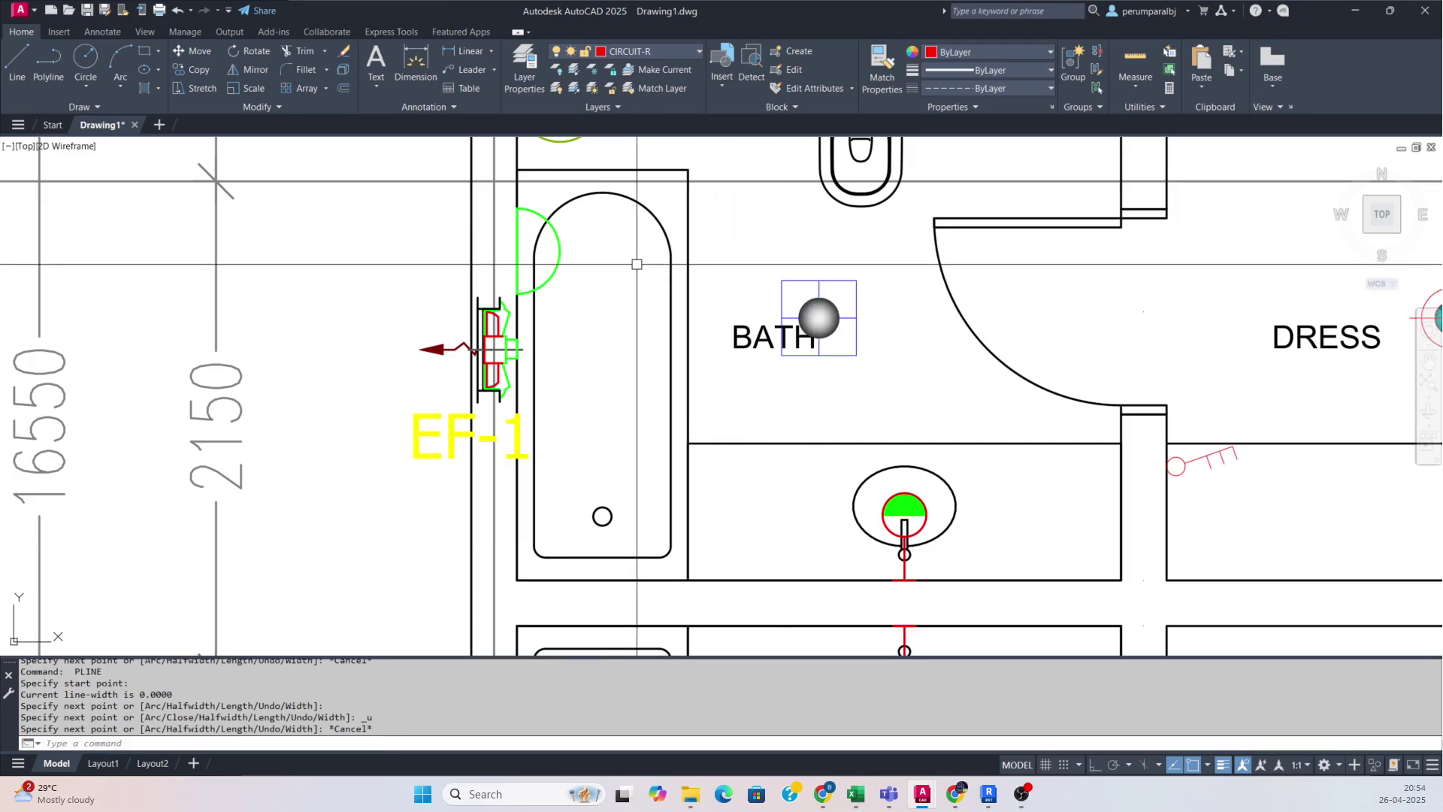
# - Draw a circuit arc from the green semicircular fitting on the upper bath's tub wall to the bath ceiling light
pyautogui.write('a')
pyautogui.press('Return')
pyautogui.click(560, 250)
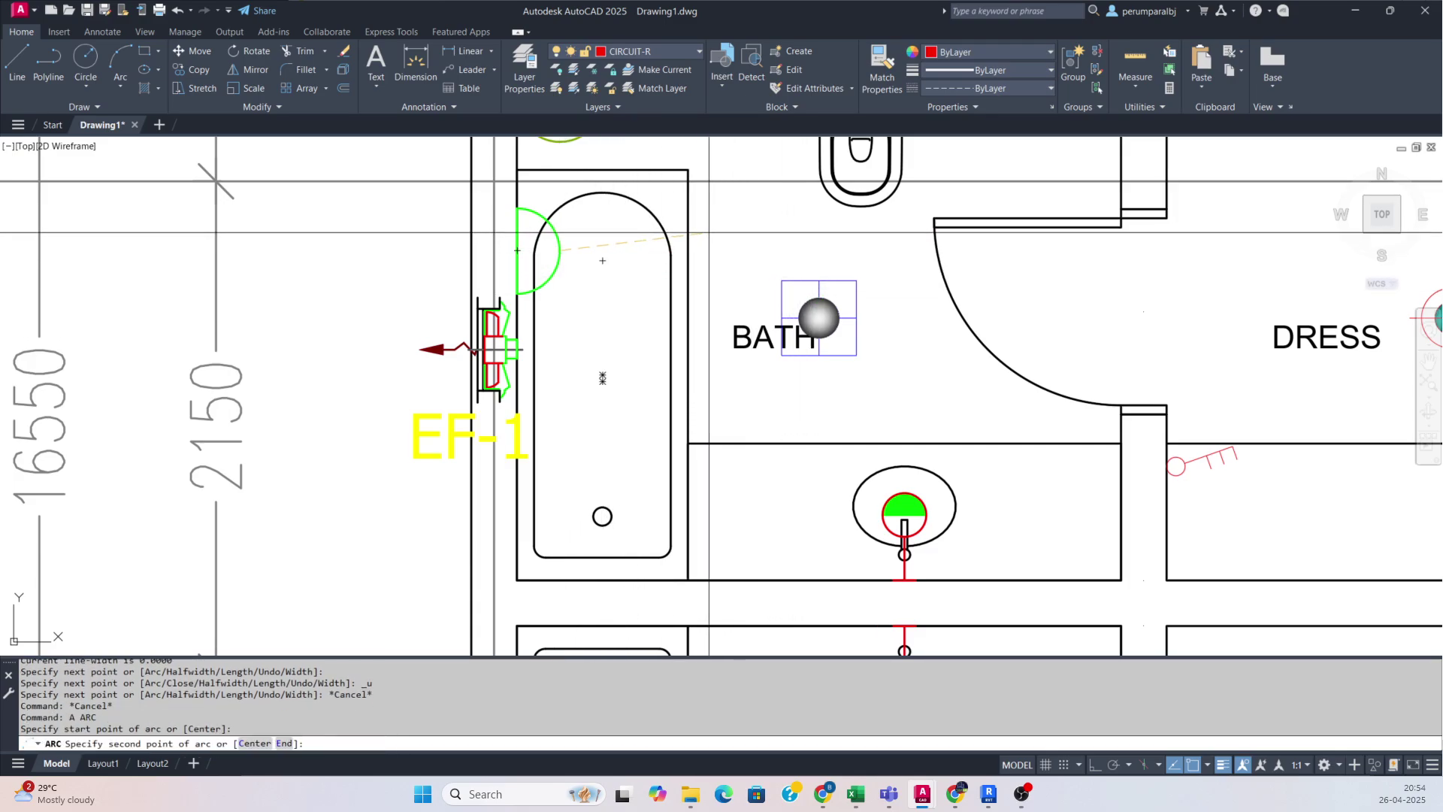
pyautogui.click(662, 229)
pyautogui.click(814, 277)
pyautogui.press('Escape')
# - Reshape the new arc by stretching its midpoint slightly upward to increase the curve
pyautogui.click(744, 226)
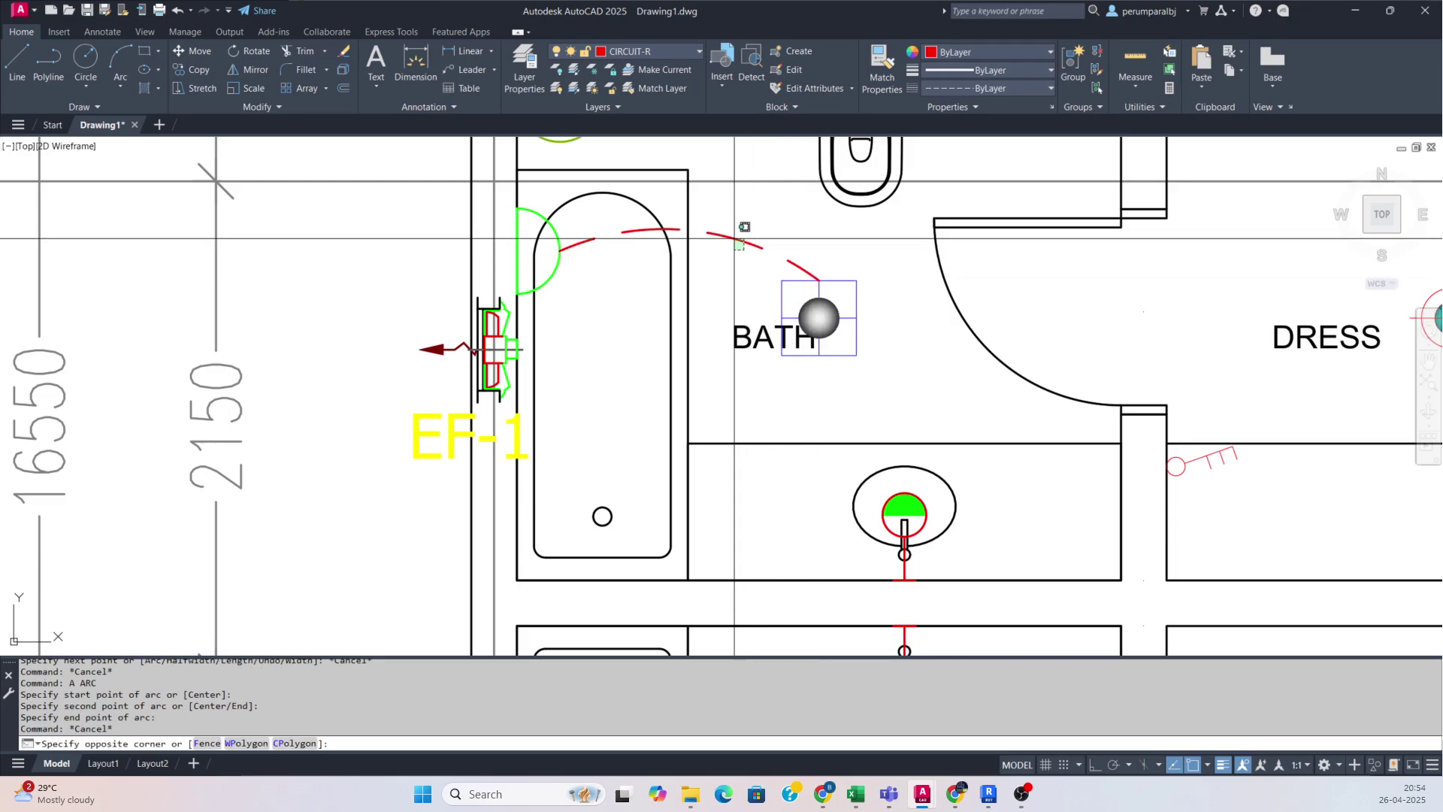
pyautogui.click(714, 251)
pyautogui.click(694, 230)
pyautogui.click(700, 219)
pyautogui.press('Escape')
# - Draw a circuit arc from the upper bath's ceiling light to the wall mounted light at the washbasin
pyautogui.moveTo(860, 322); pyautogui.dragTo(655, 275, button='middle')
pyautogui.write('a')
pyautogui.press('Return')
pyautogui.click(651, 274)
pyautogui.click(666, 285)
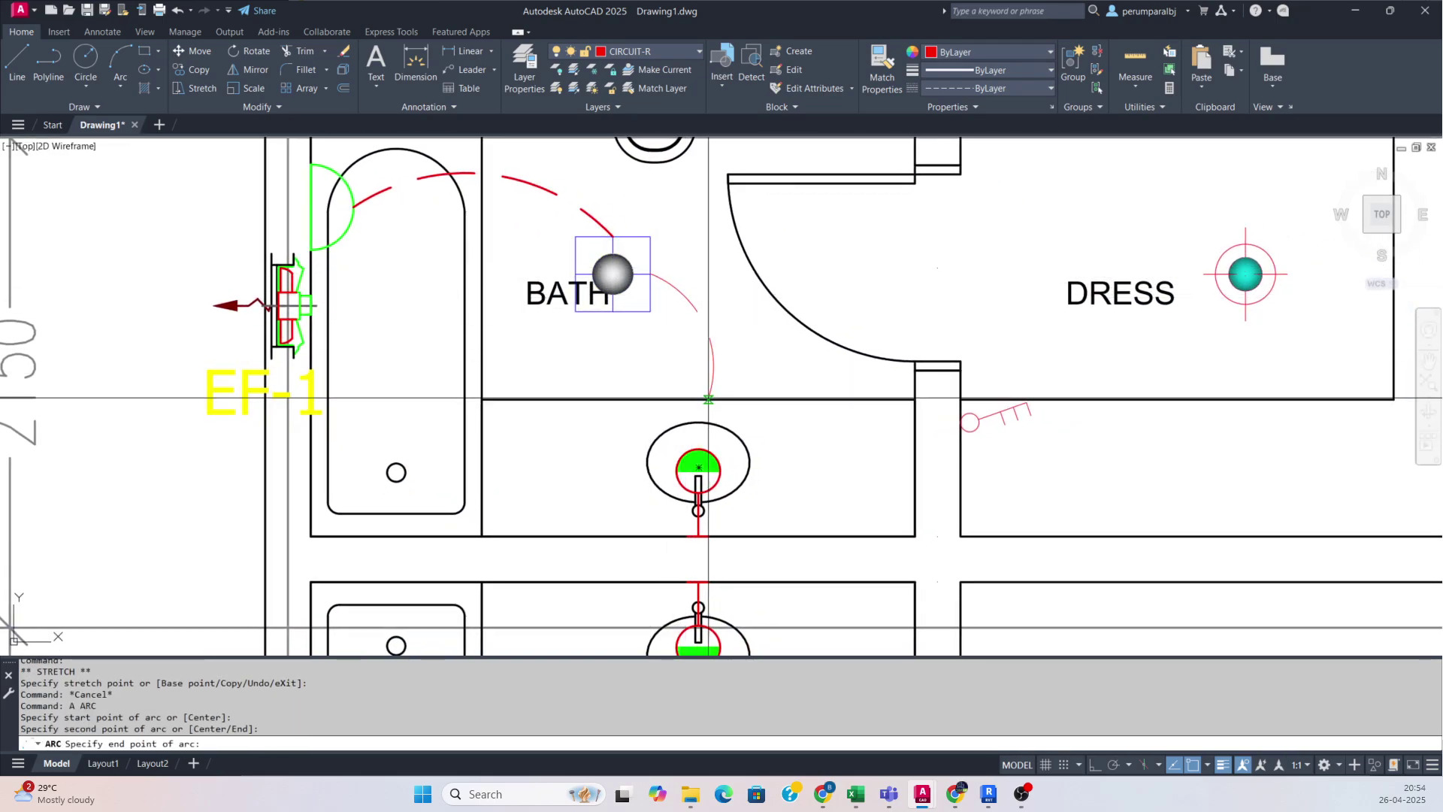
pyautogui.press('Escape')
# - Draw a circuit arc from the washbasin's wall mounted light to the ceiling light in the adjoining dress room
pyautogui.scroll(-4, 699, 443)
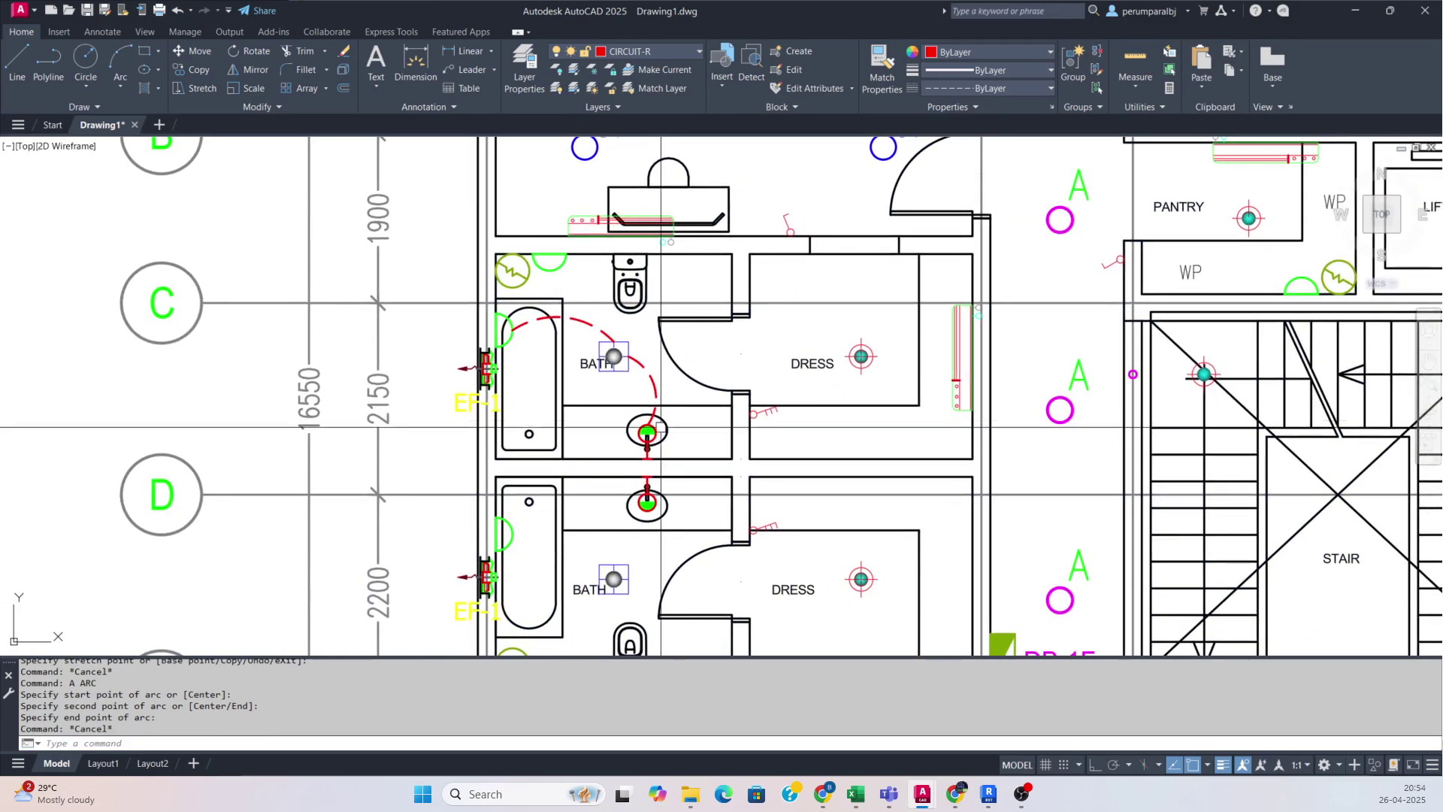
pyautogui.press('Return')
pyautogui.scroll(7, 639, 412)
pyautogui.click(655, 441)
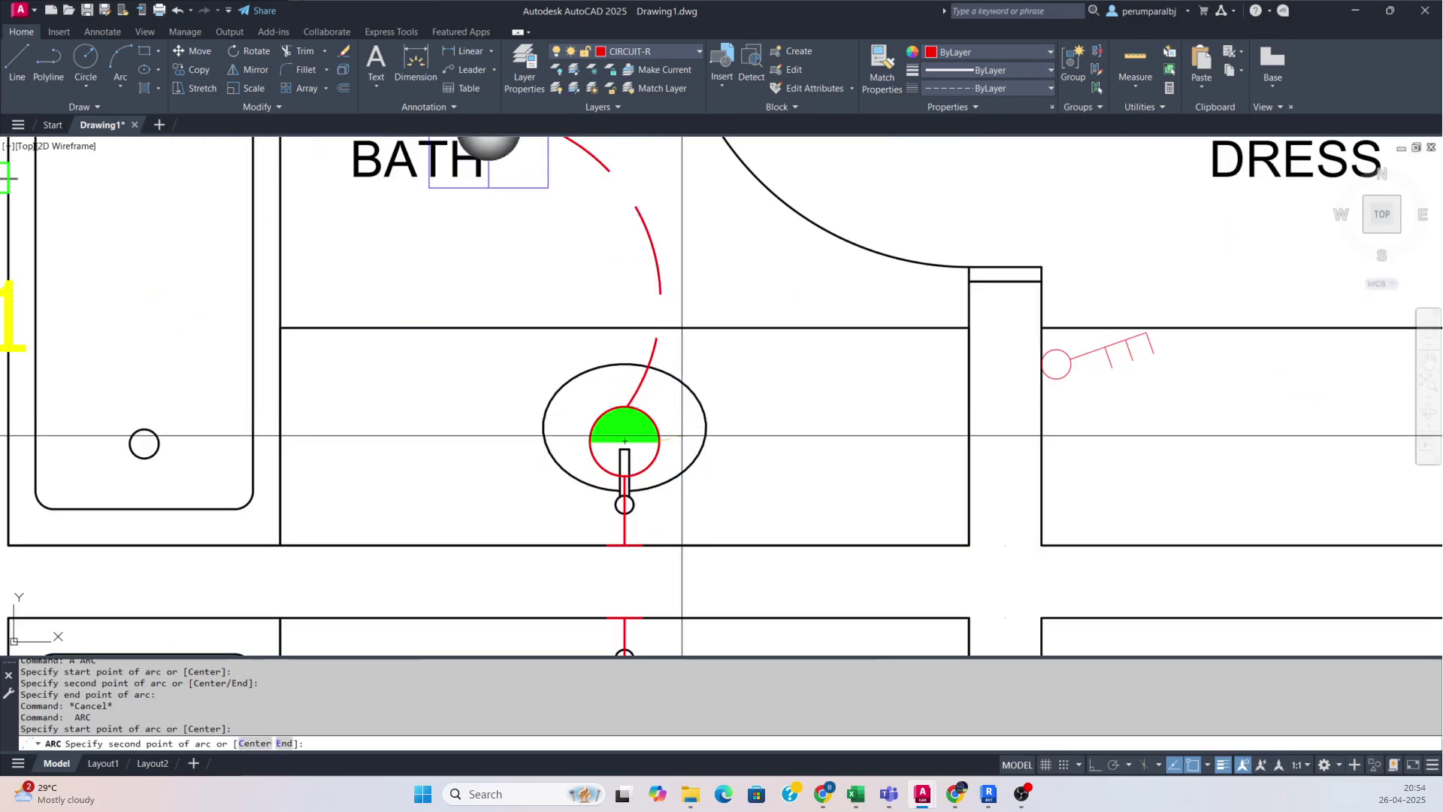
pyautogui.scroll(-5, 655, 441)
pyautogui.scroll(3, 749, 383)
pyautogui.click(750, 383)
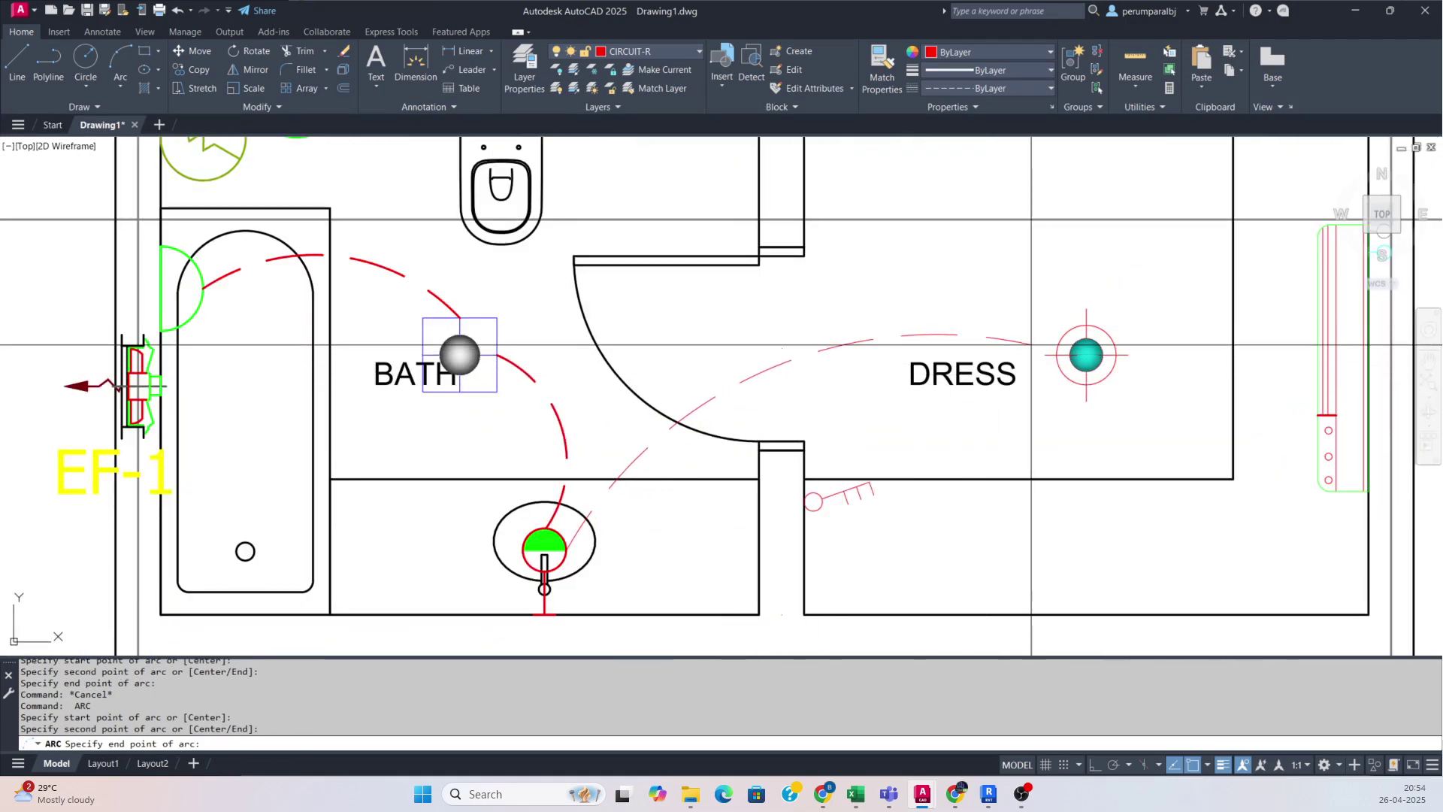
pyautogui.click(1085, 355)
pyautogui.press('Escape')
# - Stretch the dress room arc's start point to the uppermost point of the washbasin's wall mounted light
pyautogui.scroll(-6, 975, 364)
pyautogui.moveTo(967, 365); pyautogui.dragTo(879, 368, button='middle')
pyautogui.scroll(4, 956, 406)
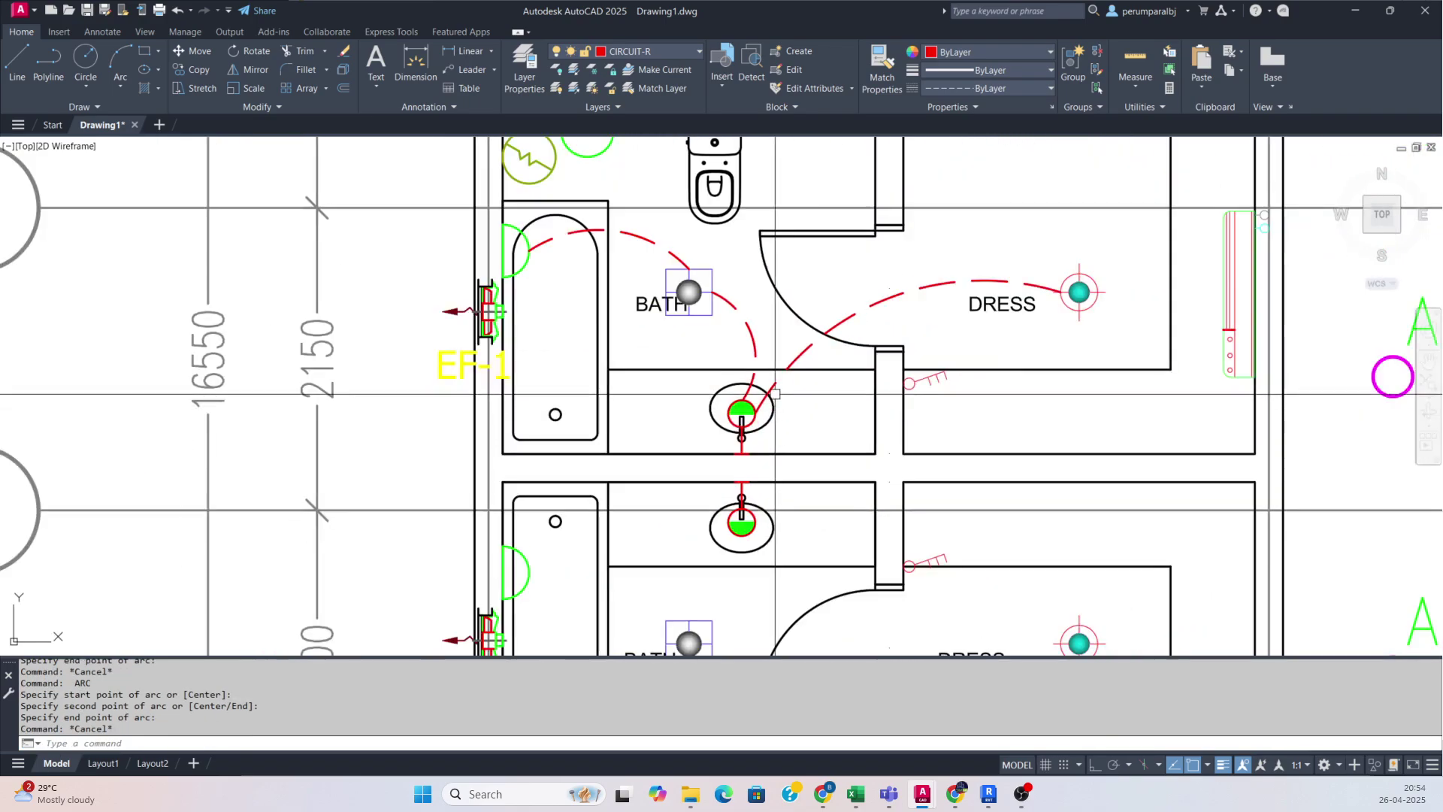
pyautogui.scroll(4, 765, 407)
pyautogui.click(764, 407)
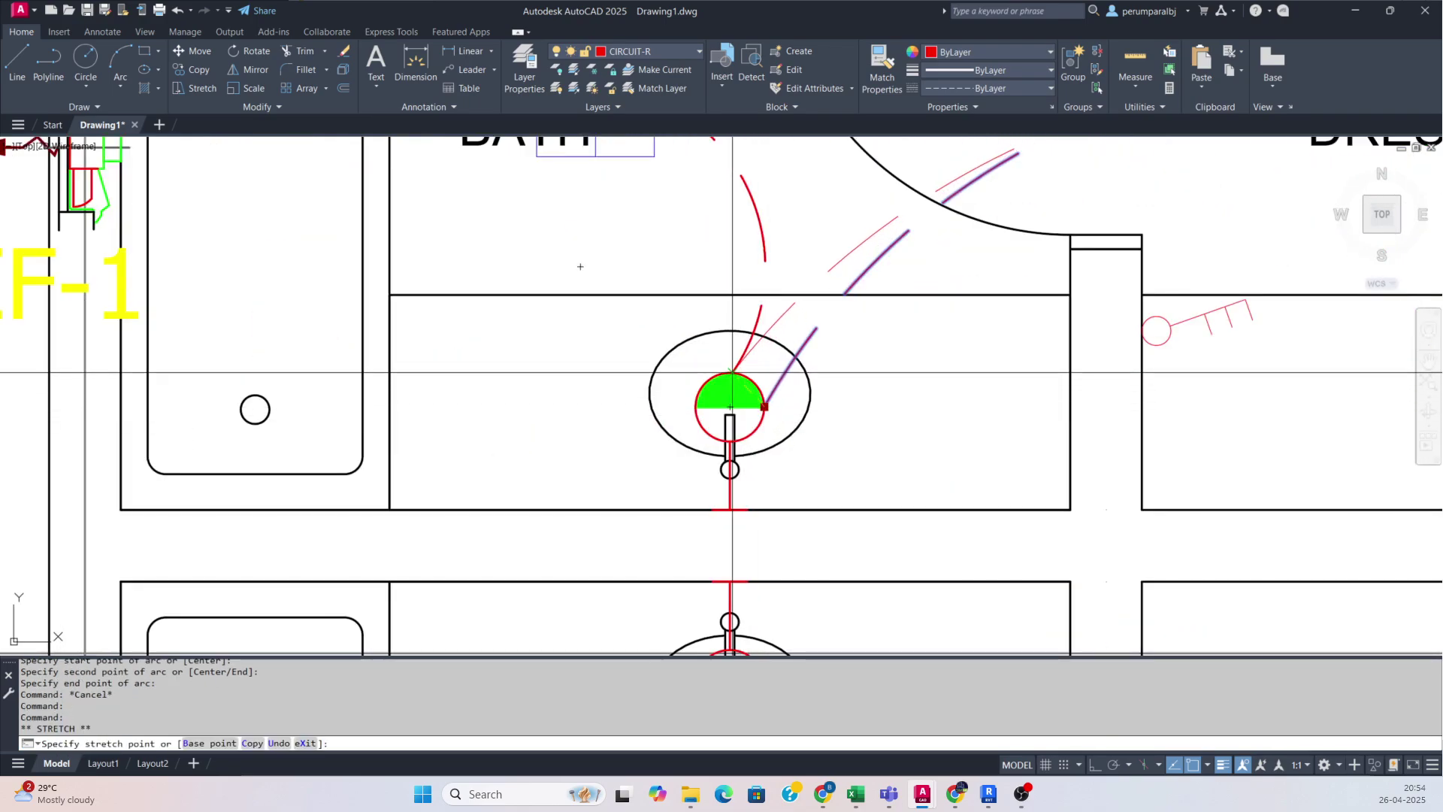
pyautogui.press('Escape')
pyautogui.scroll(-5, 732, 384)
pyautogui.scroll(2, 651, 474)
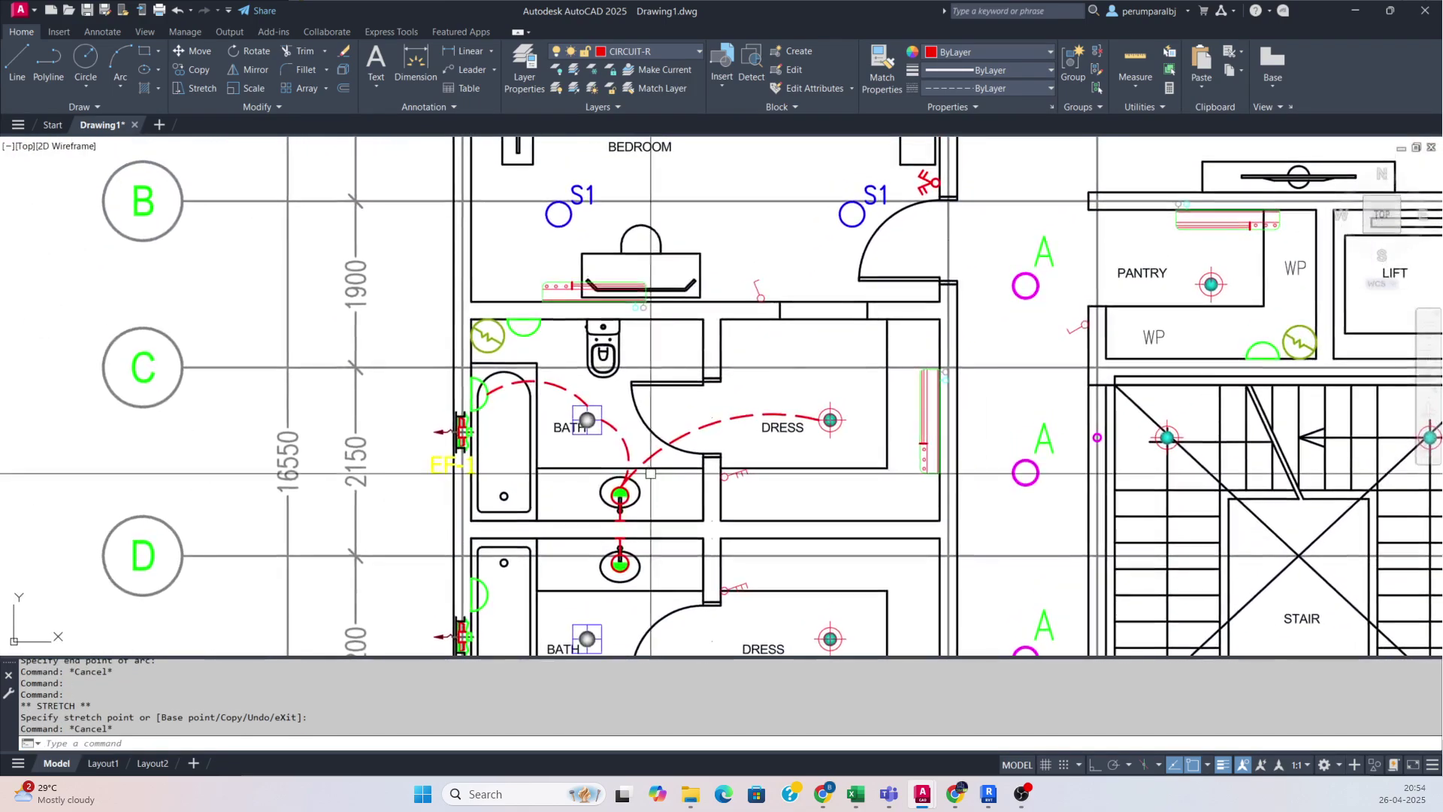
# - Draw a circuit arc from the dress room ceiling light to the bedroom S1 light nearest the door
pyautogui.moveTo(770, 414)
pyautogui.mouseDown(button='middle')
pyautogui.moveTo(760, 476)
pyautogui.moveTo(768, 406)
pyautogui.moveTo(727, 479)
pyautogui.mouseUp(button='middle')
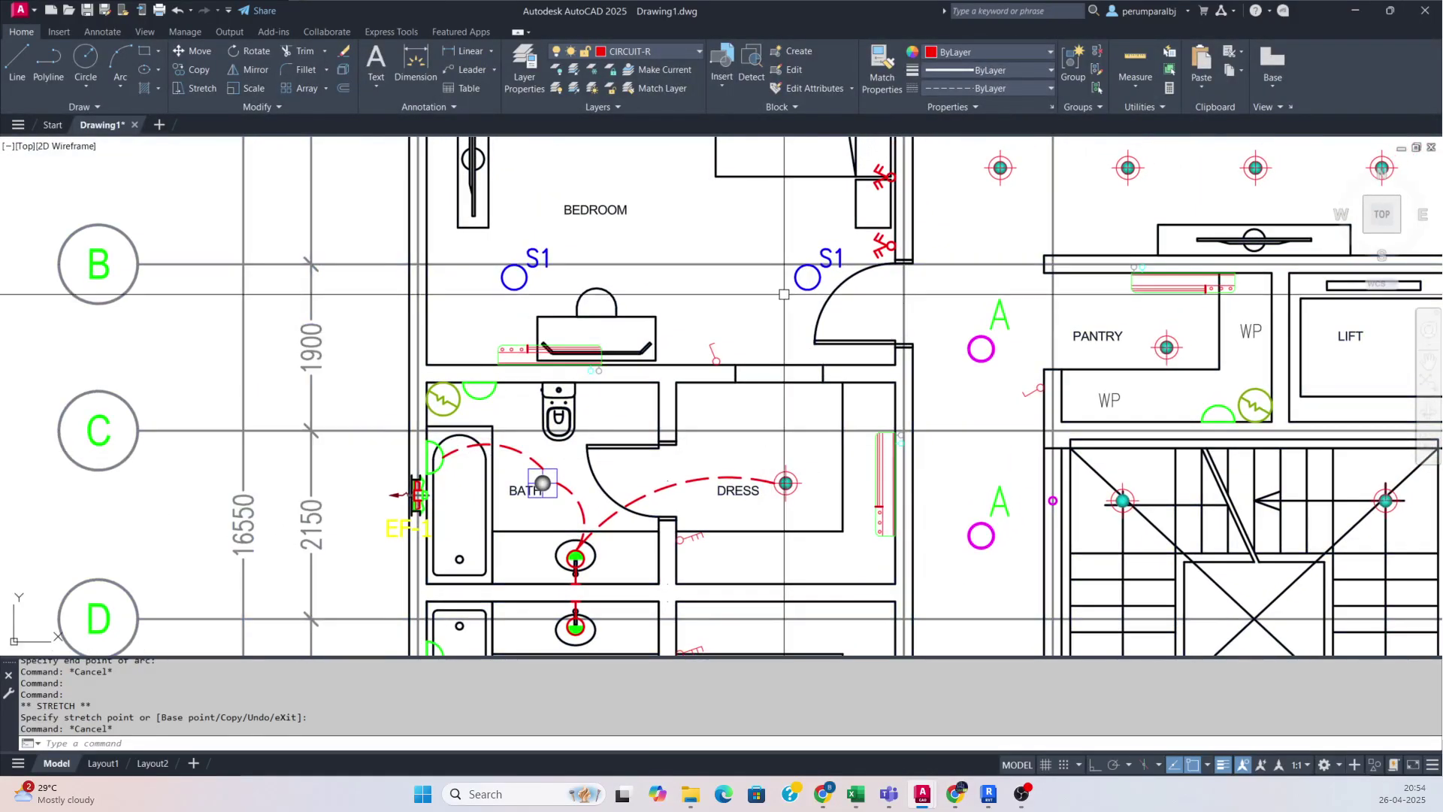
pyautogui.moveTo(776, 338); pyautogui.dragTo(702, 360, button='middle')
pyautogui.press('Return')
pyautogui.click(710, 504)
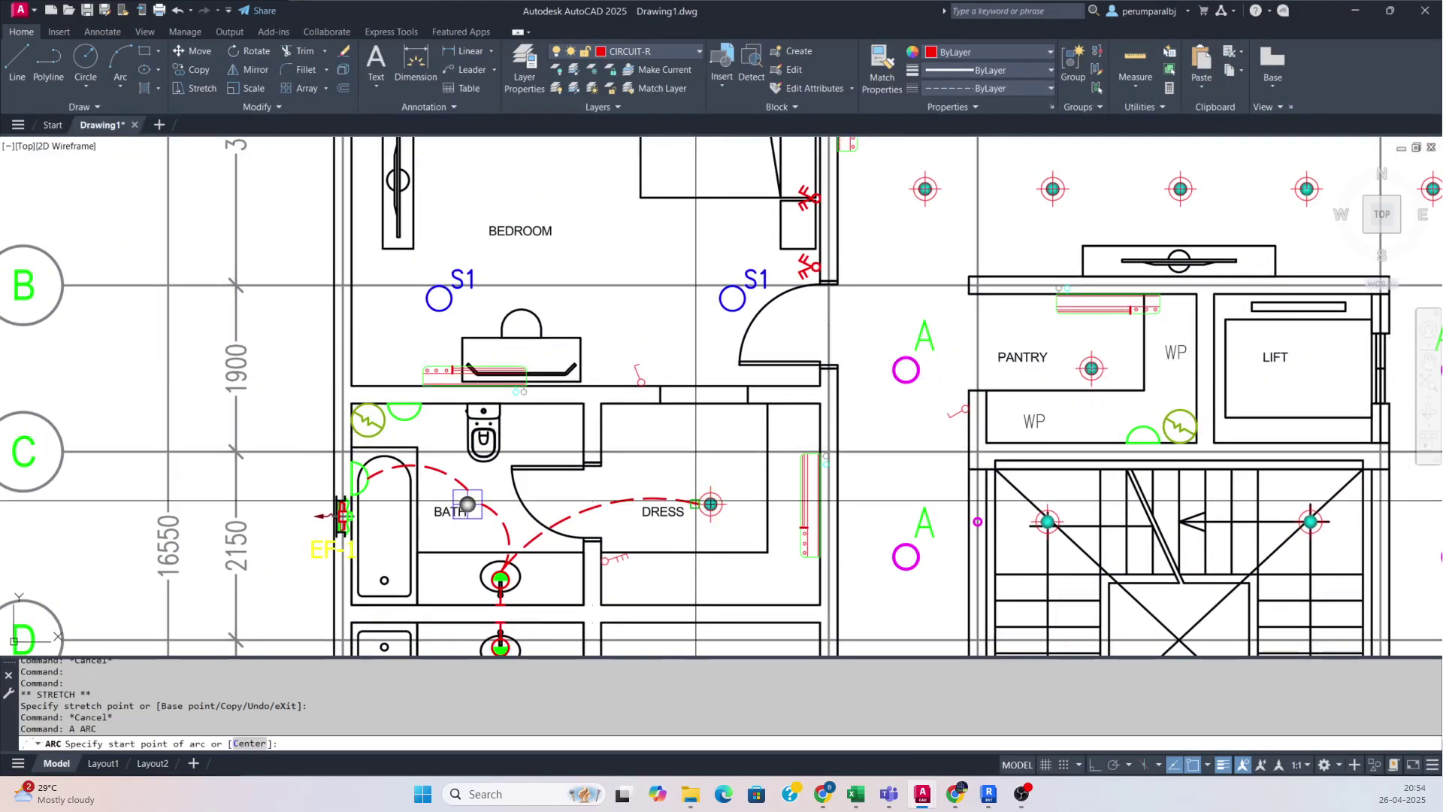
pyautogui.click(687, 415)
pyautogui.click(722, 297)
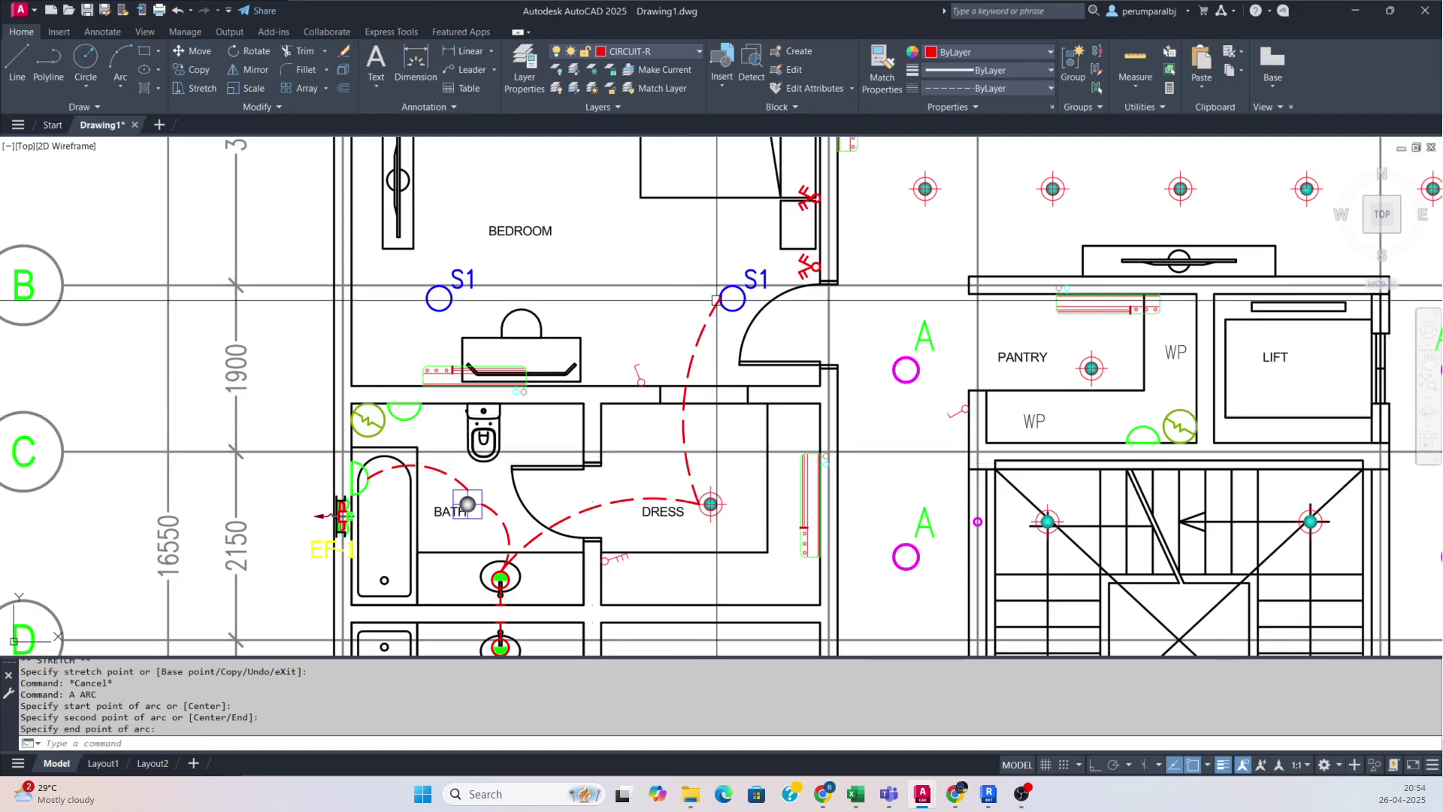
# - Draw a circuit arc from the bedroom S1 light near the desk to the S1 light nearest the door
pyautogui.press('Escape')
pyautogui.press('Return')
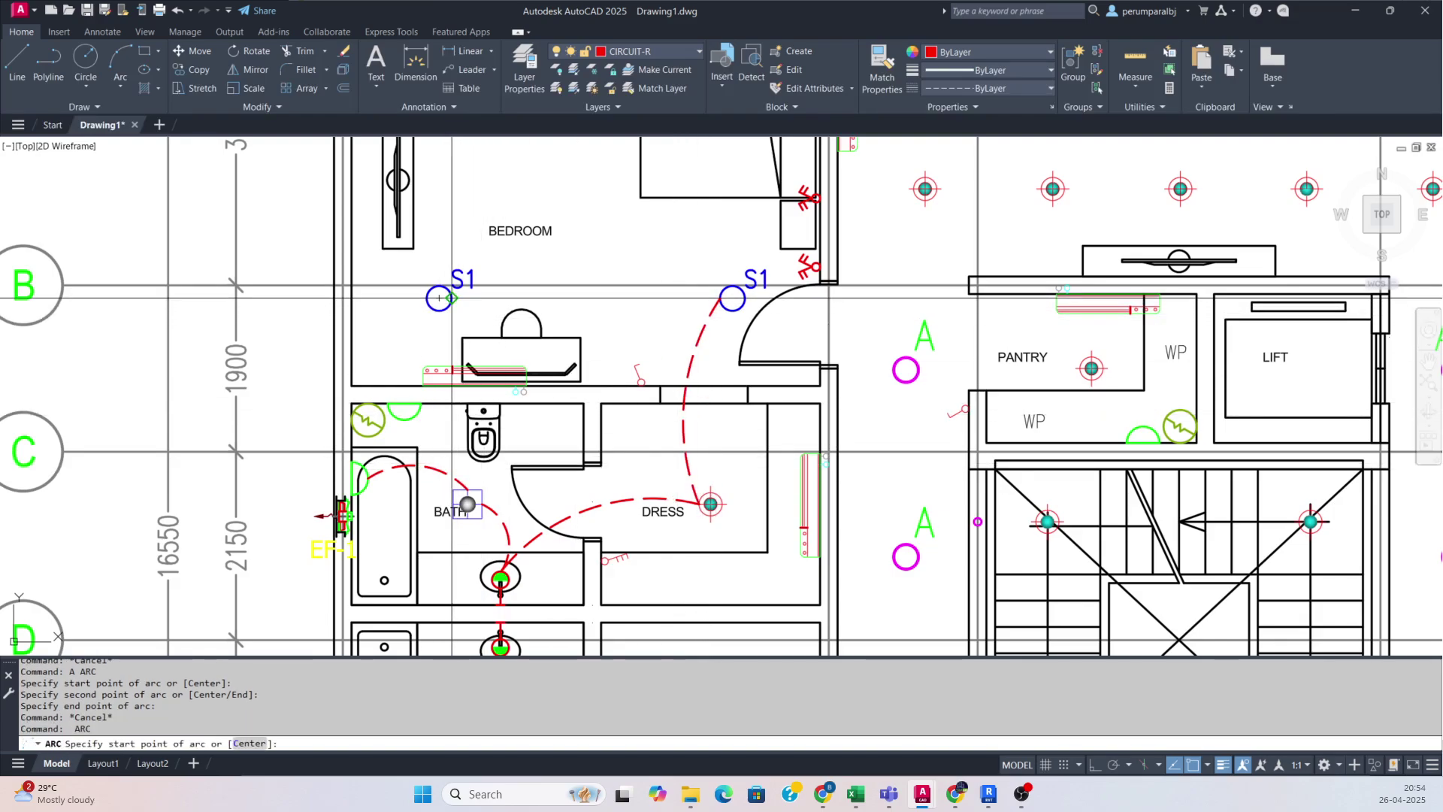
pyautogui.click(445, 312)
pyautogui.scroll(2, 543, 328)
pyautogui.click(517, 326)
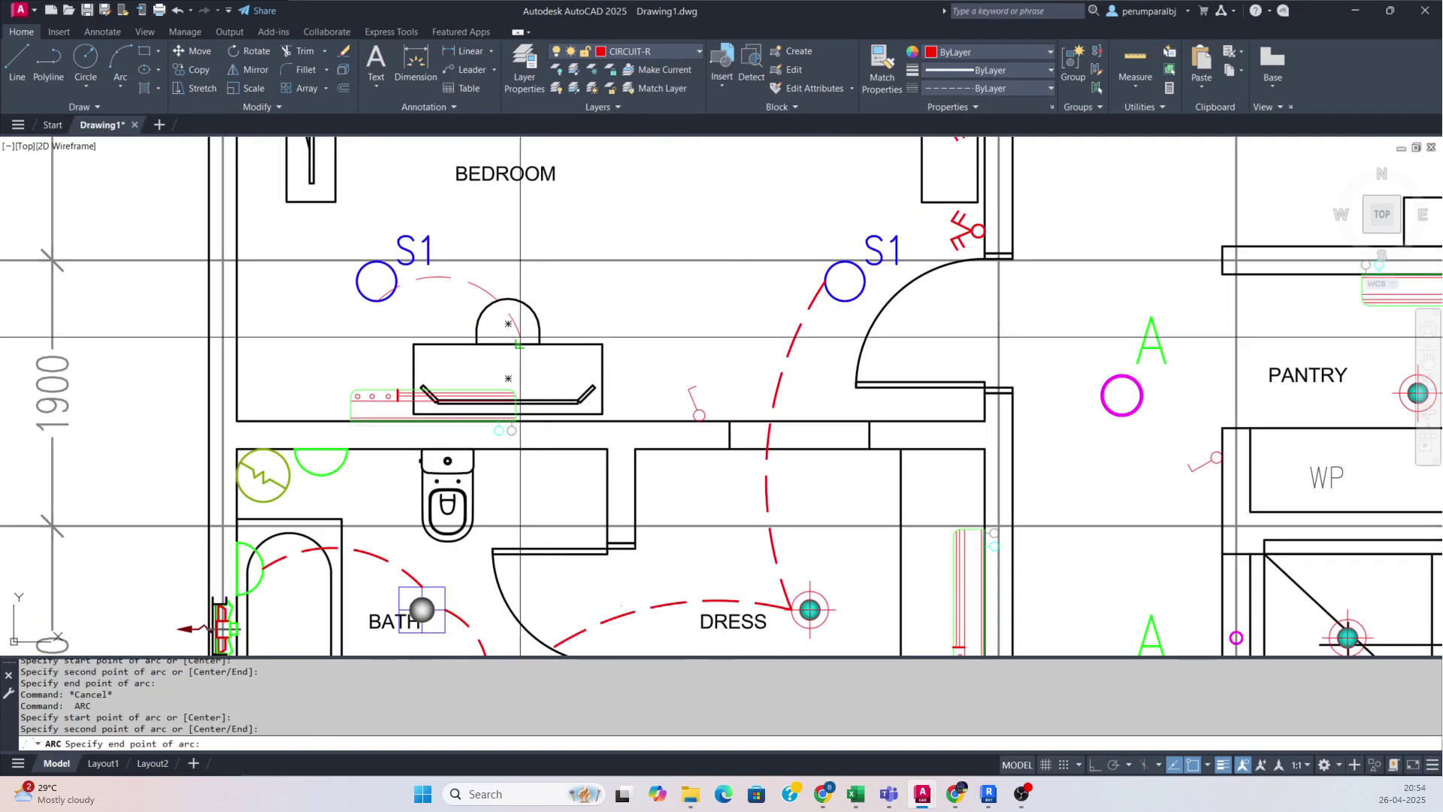
pyautogui.click(845, 281)
pyautogui.press('Escape')
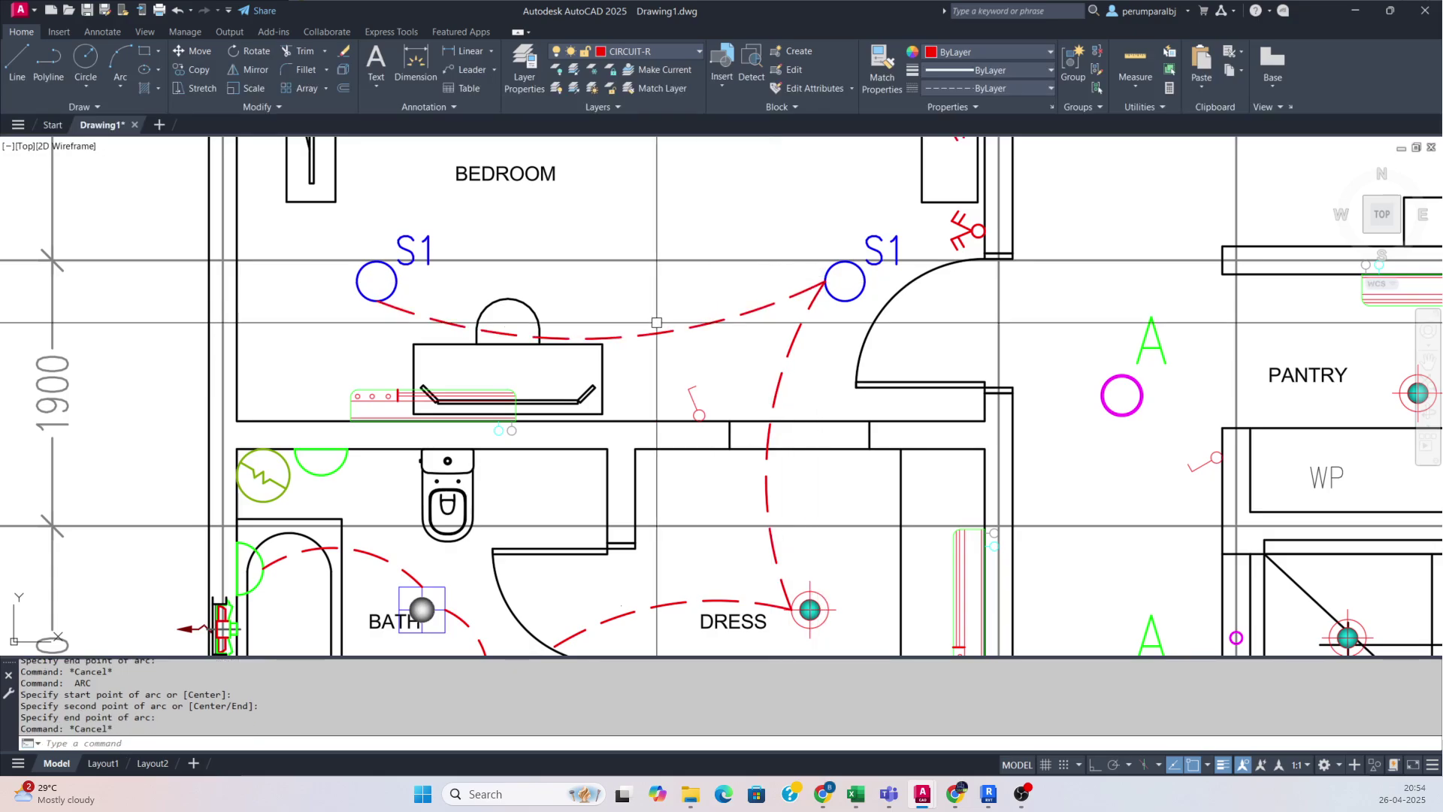
# - Draw a circuit arc past the TV unit from the S1 light near the desk to the S1 light at the armchair
pyautogui.press('Return')
pyautogui.moveTo(376, 281); pyautogui.dragTo(487, 384, button='middle')
pyautogui.click(468, 384)
pyautogui.moveTo(462, 327); pyautogui.dragTo(561, 477, button='middle')
pyautogui.click(498, 393)
pyautogui.moveTo(515, 327); pyautogui.dragTo(517, 434, button='middle')
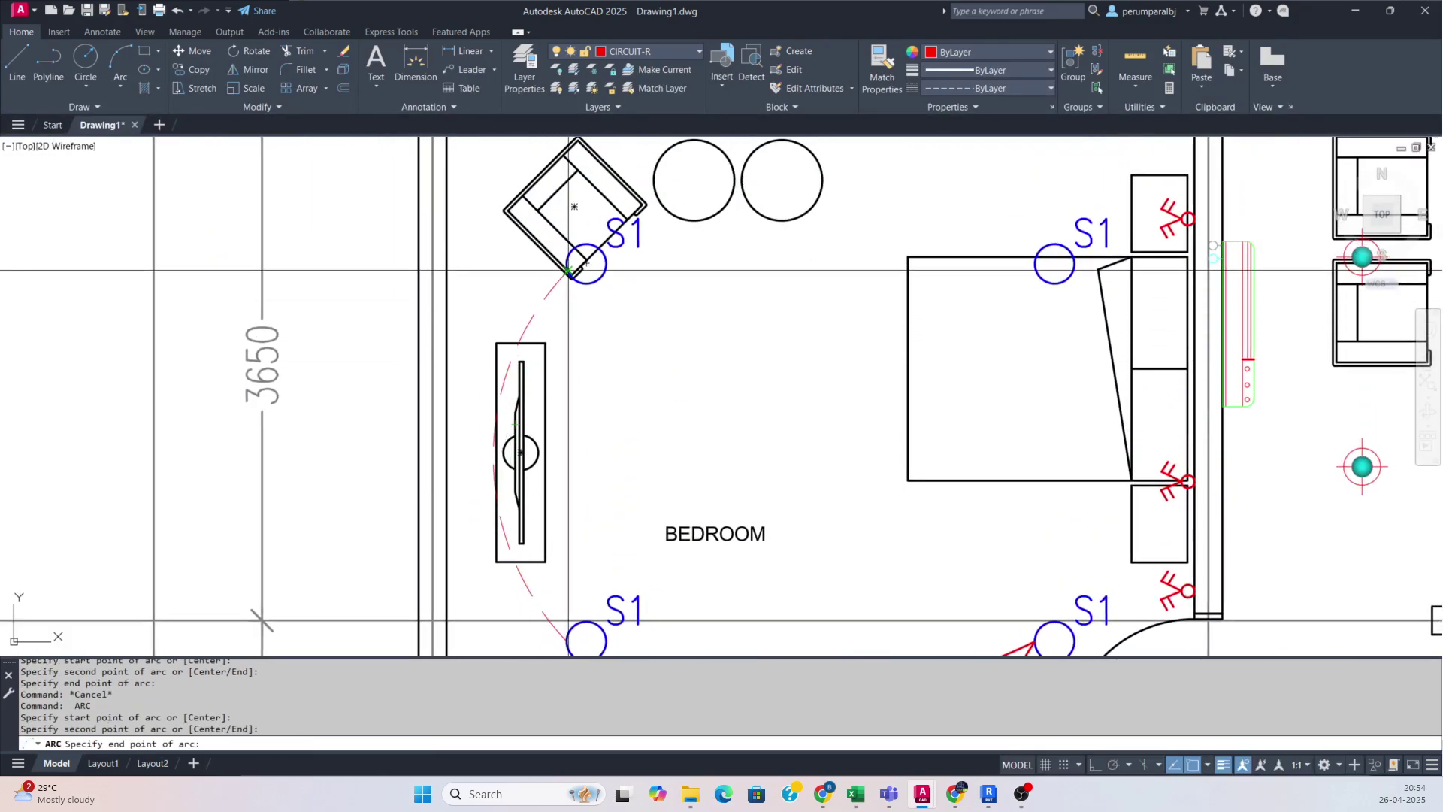
pyautogui.click(570, 275)
pyautogui.press('Escape')
# - Draw a circuit arc over the two round tables from the armchair S1 light to the S1 light at the bed
pyautogui.press('Return')
pyautogui.click(586, 243)
pyautogui.moveTo(586, 244); pyautogui.dragTo(504, 342, button='middle')
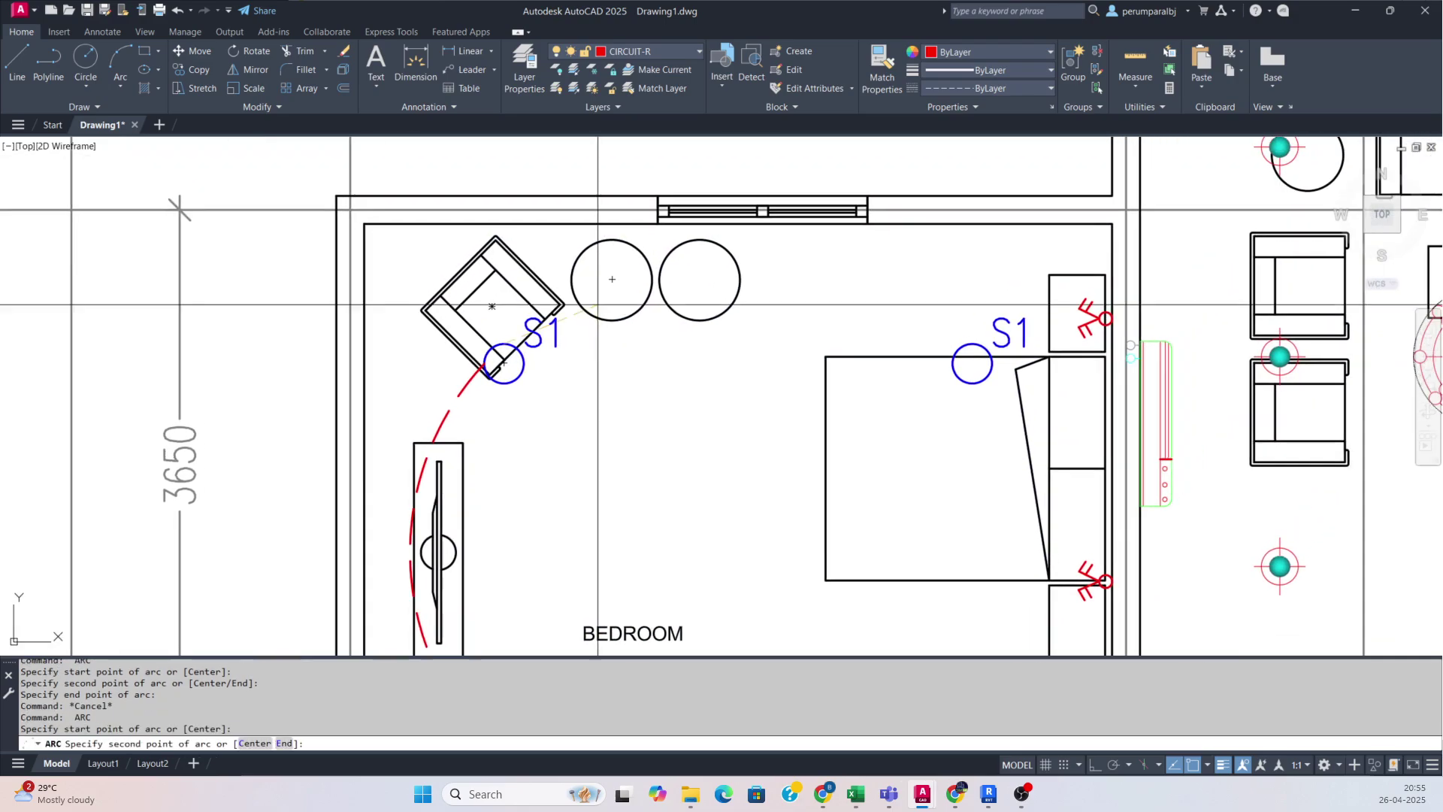
pyautogui.click(612, 279)
pyautogui.click(955, 334)
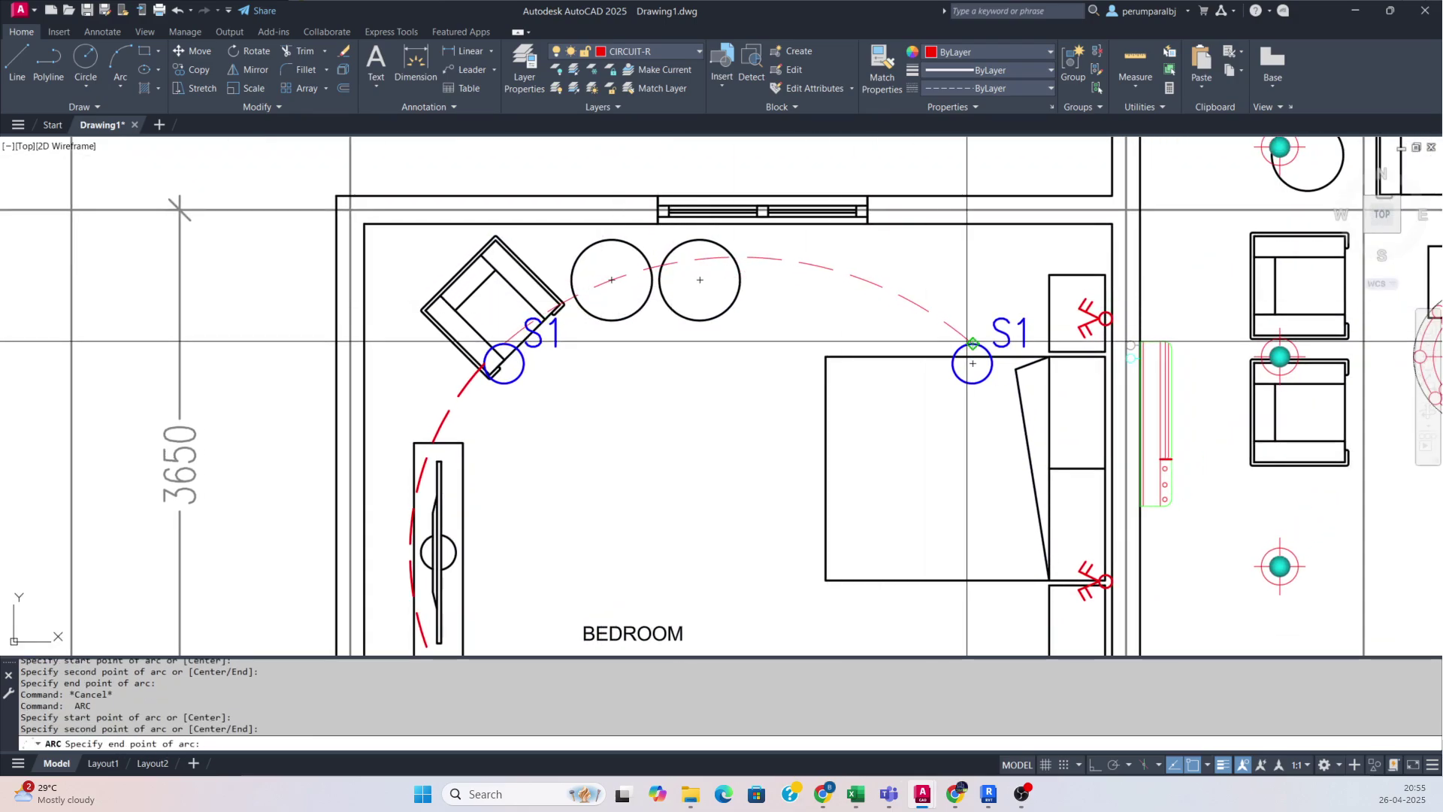
pyautogui.press('Escape')
pyautogui.scroll(-4, 955, 335)
pyautogui.moveTo(956, 335); pyautogui.dragTo(673, 273, button='middle')
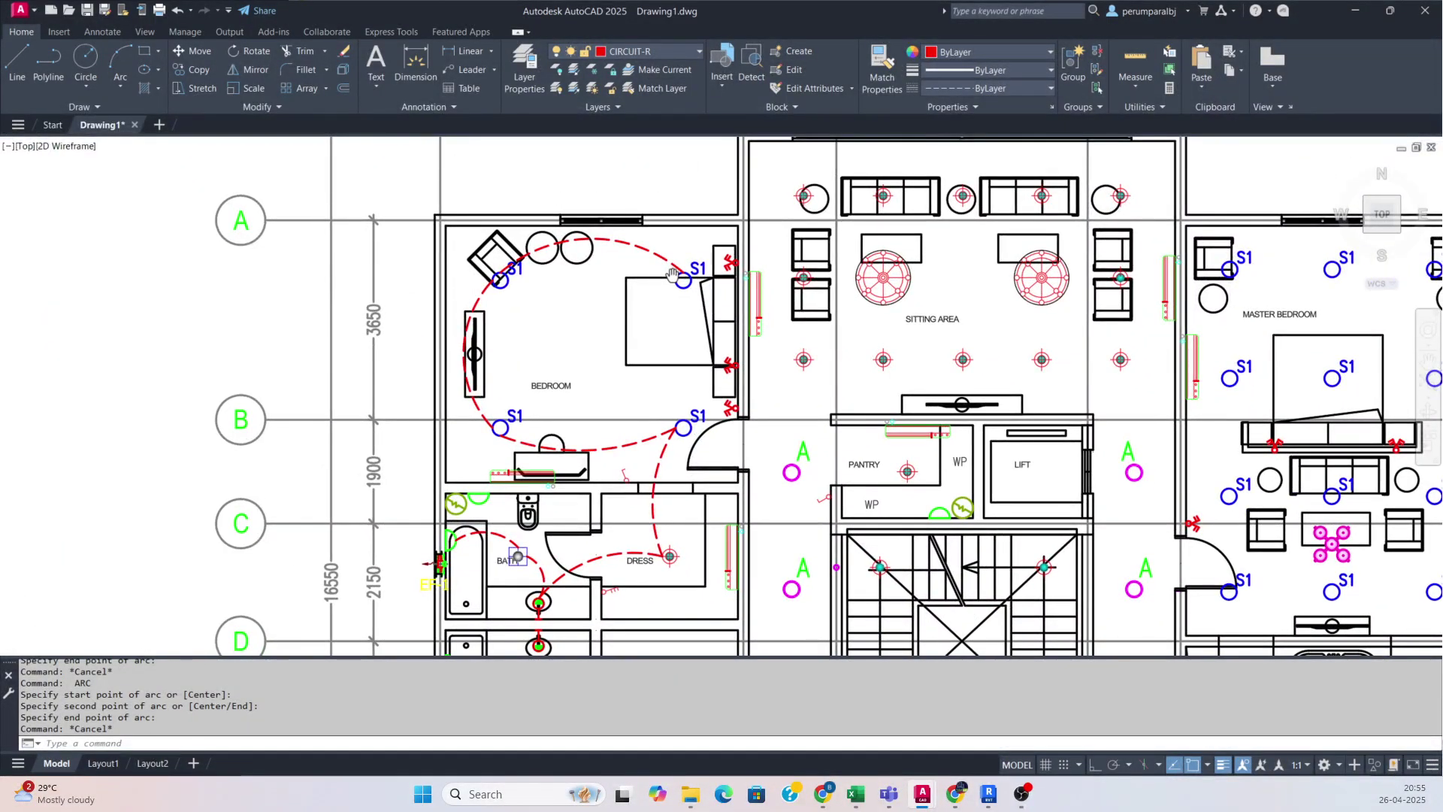
# - Erase the three circuit arcs linking the bedroom's S1 lights, keeping the dress room arc
pyautogui.press('Escape')
pyautogui.write('e')
pyautogui.press('Return')
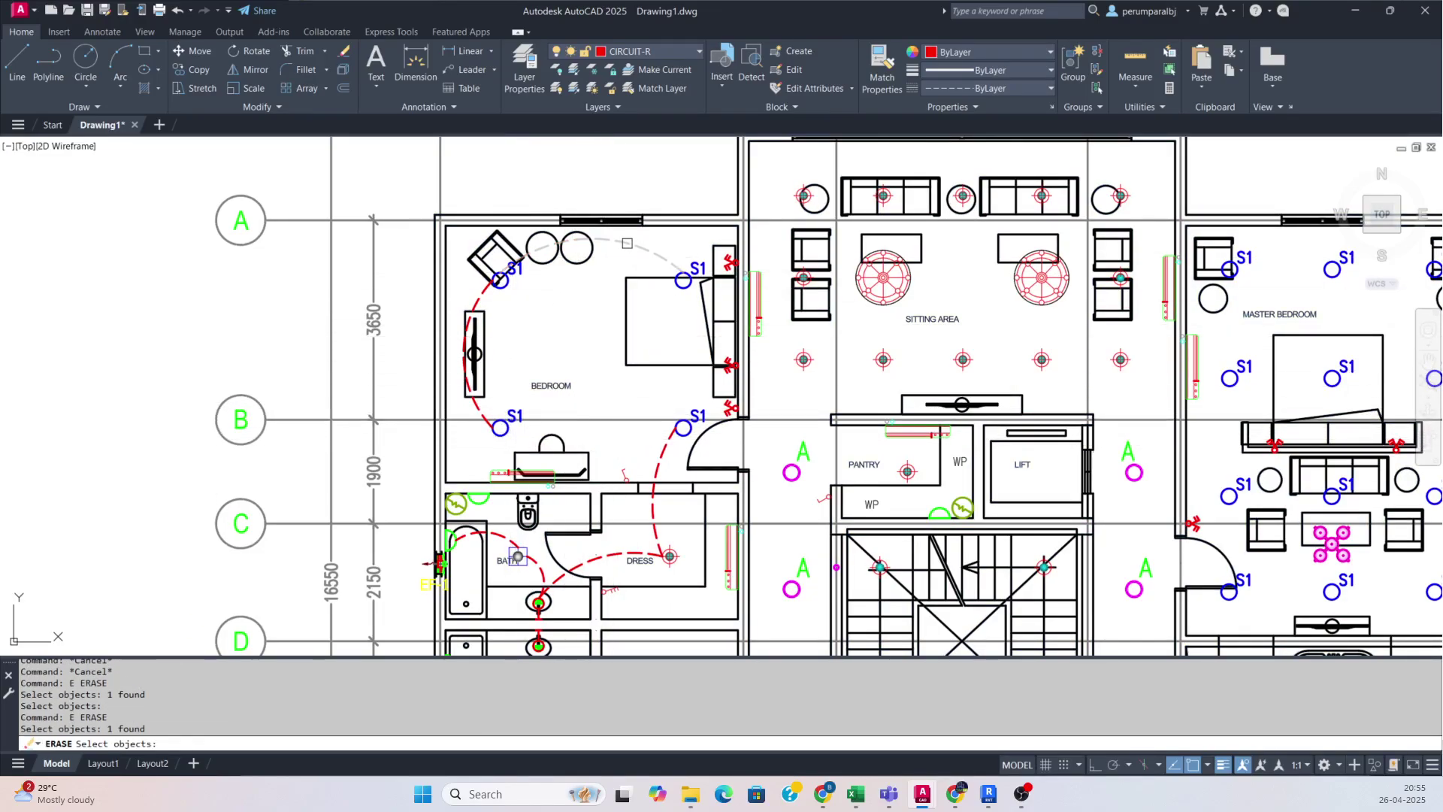
pyautogui.press('Escape')
pyautogui.press('Escape')
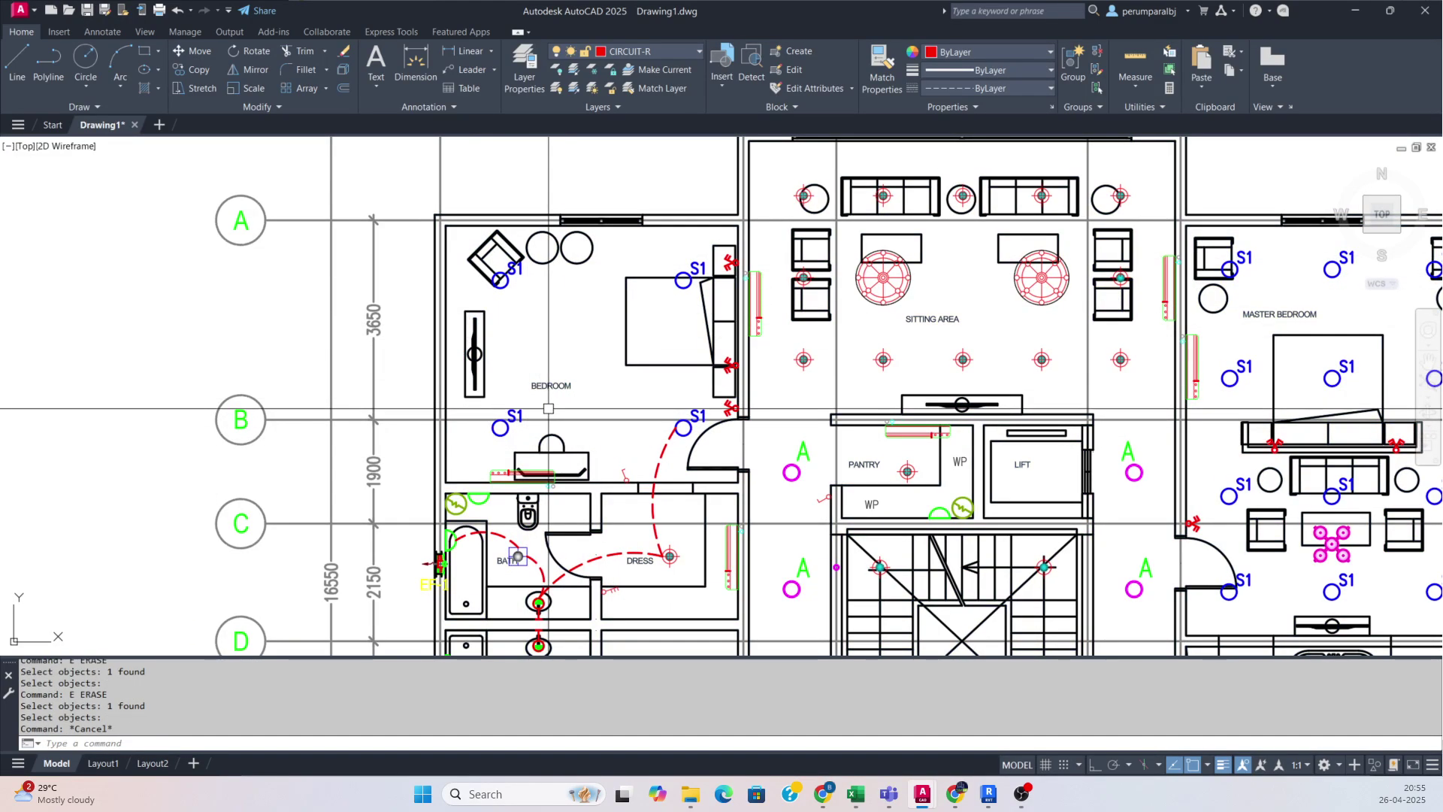
# - Draw a circuit arc across the bed from the S1 light nearest the door to the S1 light at the bed's head
pyautogui.moveTo(697, 397); pyautogui.dragTo(697, 383, button='middle')
pyautogui.scroll(2, 696, 384)
pyautogui.write('a')
pyautogui.press('Return')
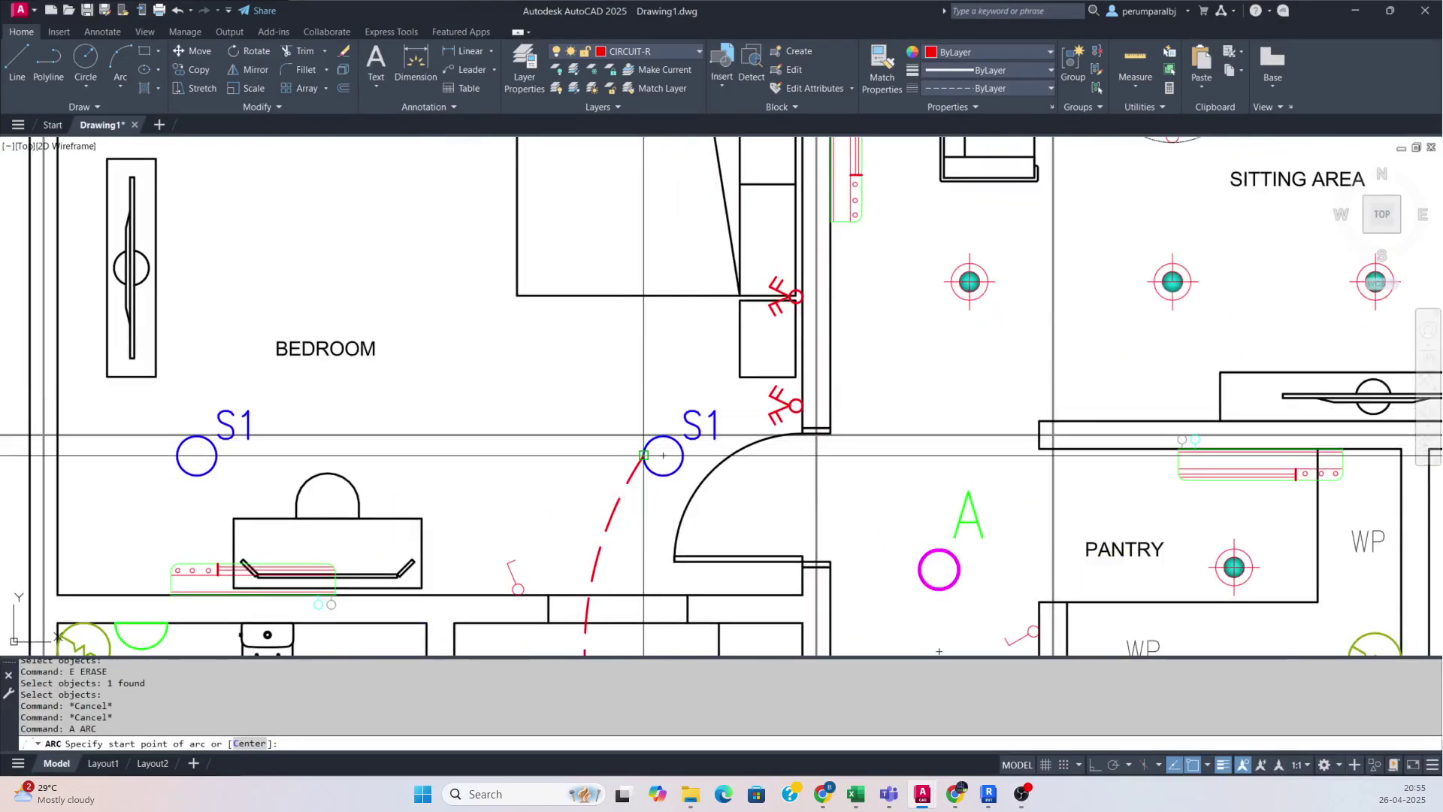
pyautogui.click(643, 455)
pyautogui.scroll(-2, 625, 437)
pyautogui.click(614, 422)
pyautogui.scroll(2, 616, 342)
pyautogui.press('Escape')
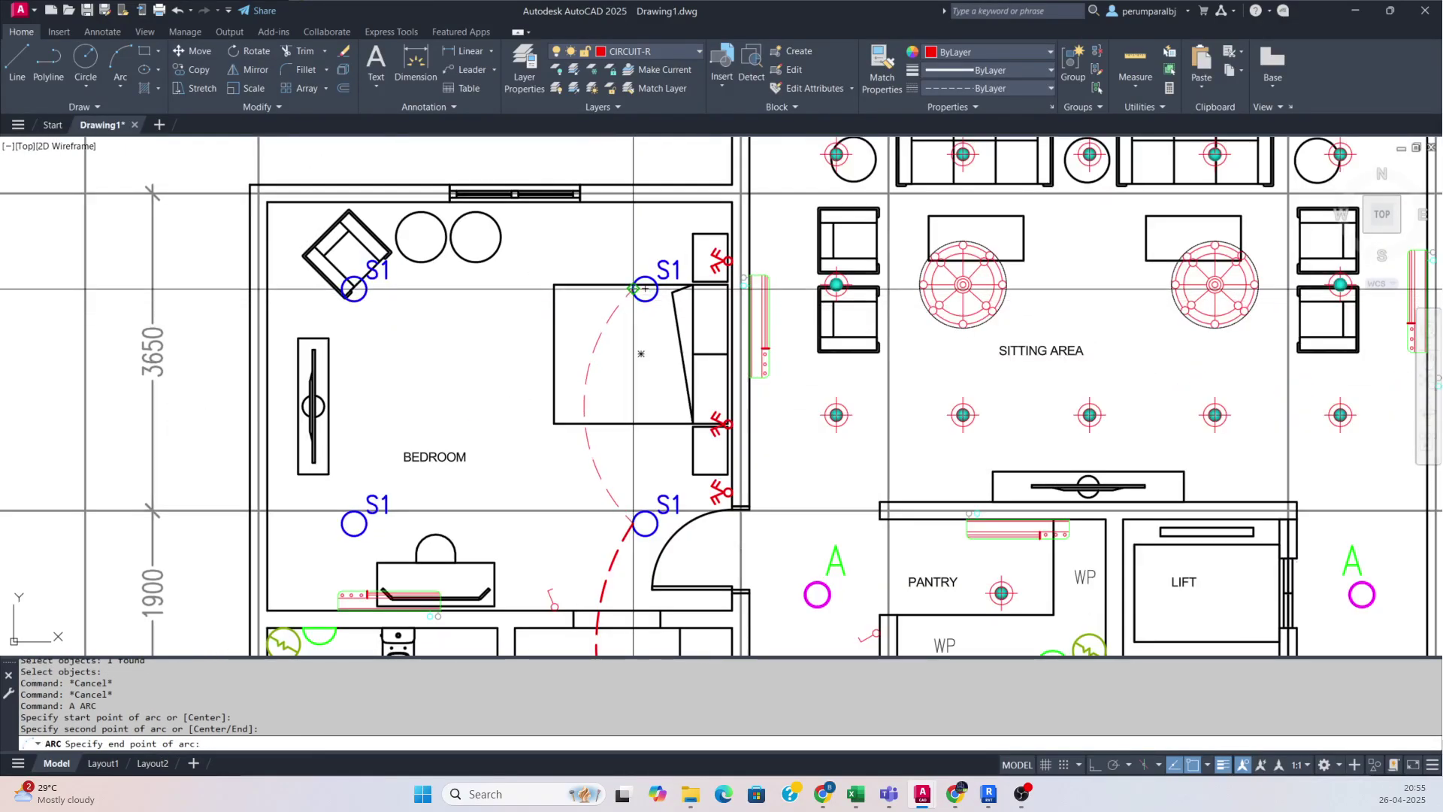
# - Draw a downward-bulging circuit arc from the armchair S1 light to the S1 light at the bed
pyautogui.press('Return')
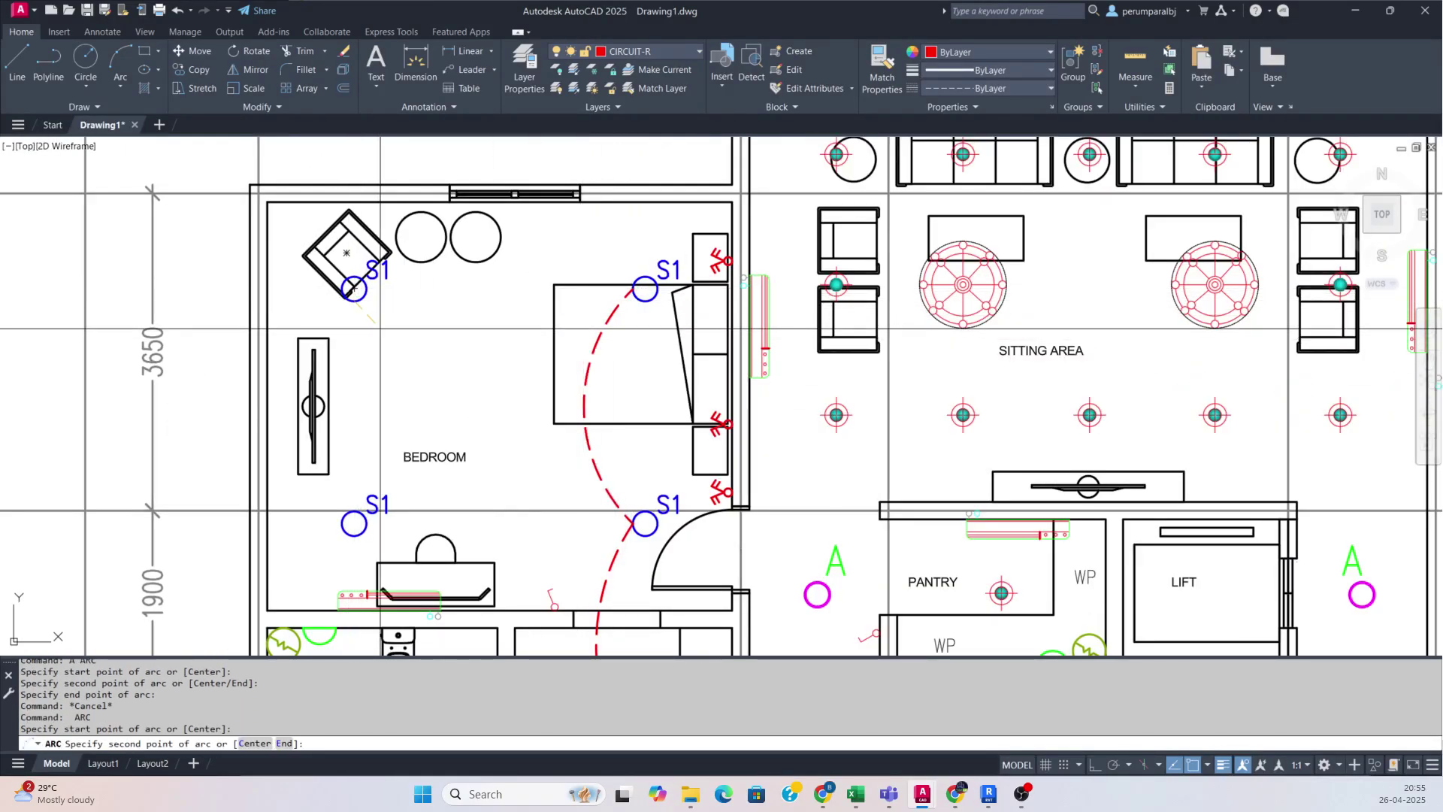
pyautogui.click(417, 335)
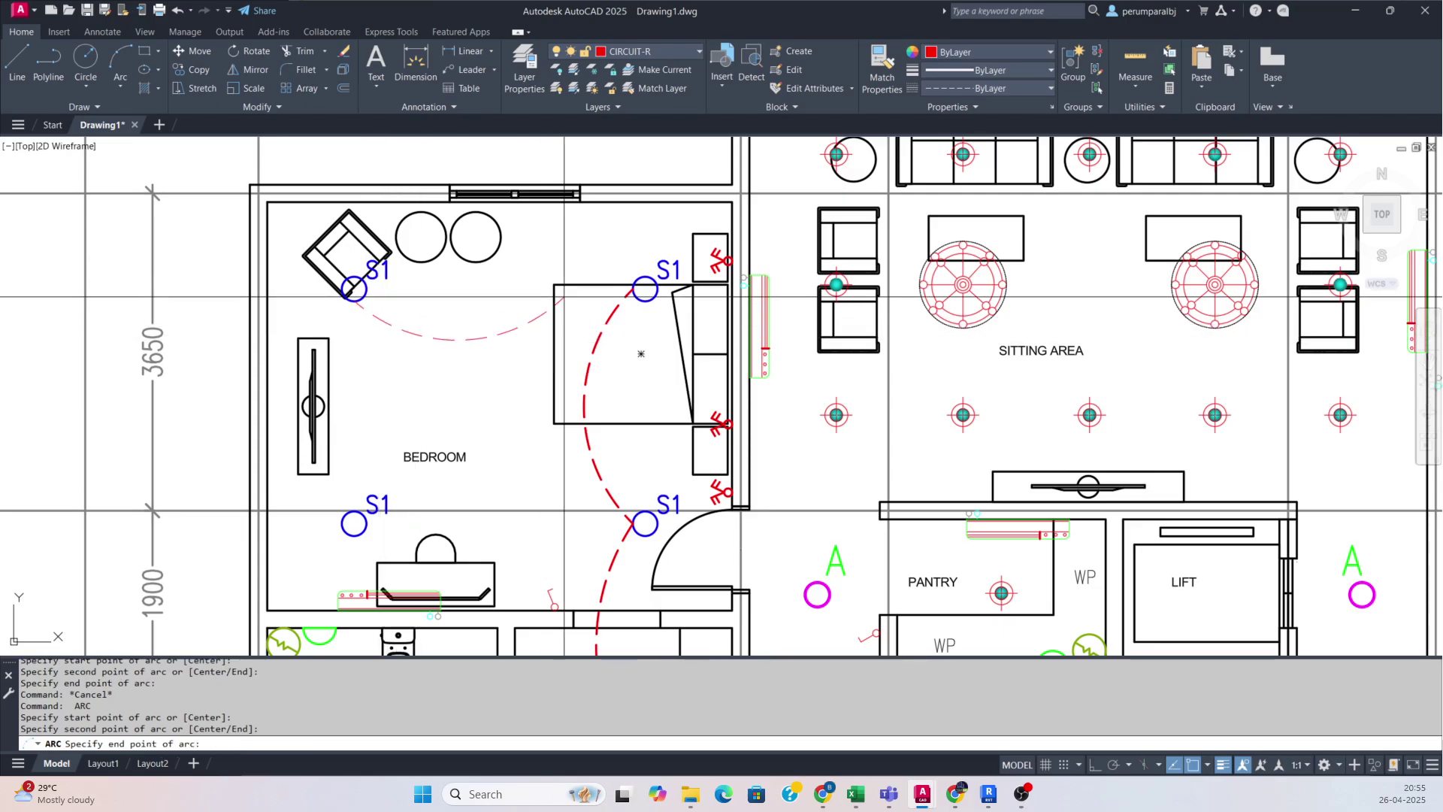
pyautogui.click(633, 288)
pyautogui.press('Escape')
# - Flatten the arc between the armchair and bed S1 lights by stretching its midpoint upward
pyautogui.click(519, 321)
pyautogui.click(481, 358)
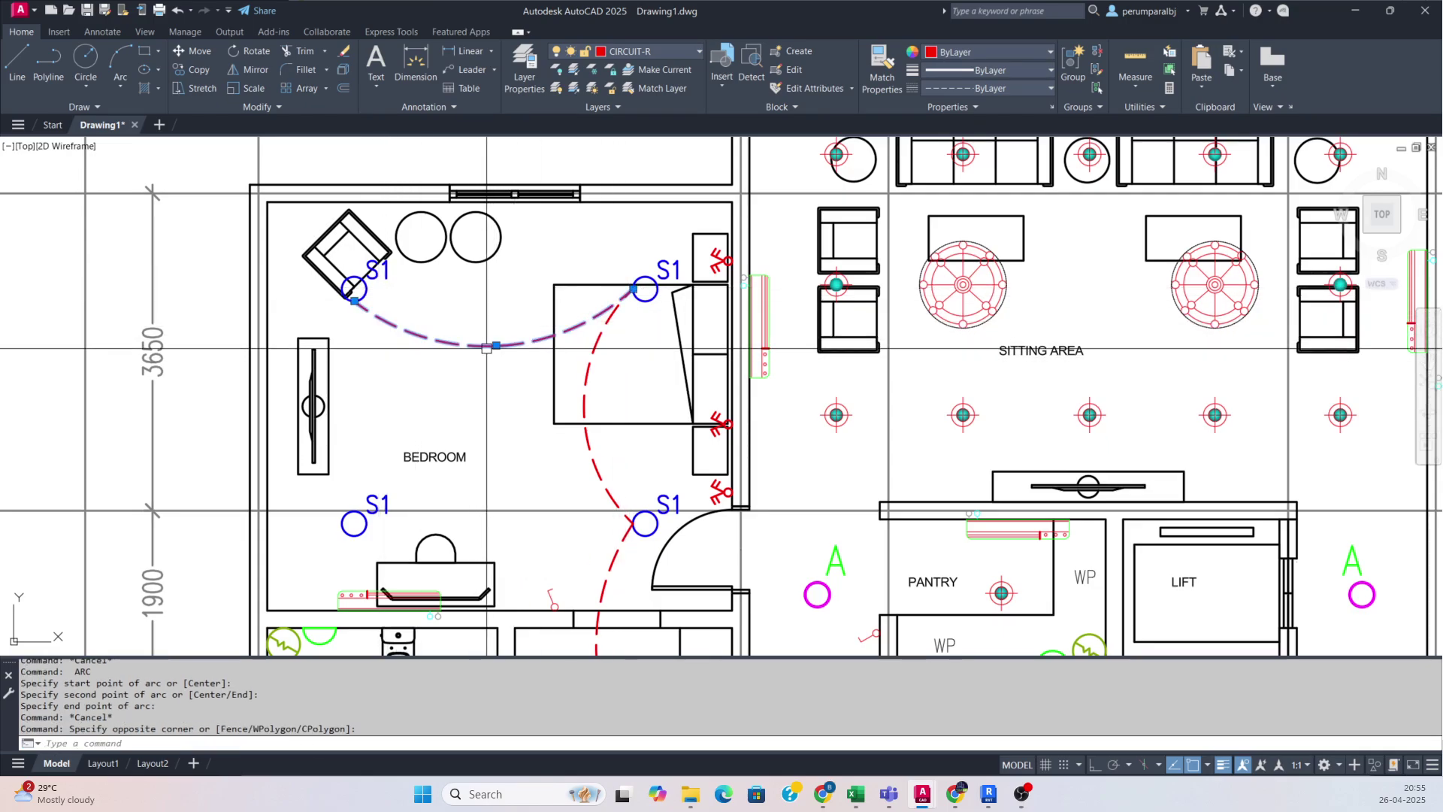
pyautogui.click(495, 345)
pyautogui.click(487, 325)
pyautogui.press('Escape')
# - Flatten the arc crossing the bed by stretching its midpoint slightly towards the headboard
pyautogui.click(567, 376)
pyautogui.click(577, 394)
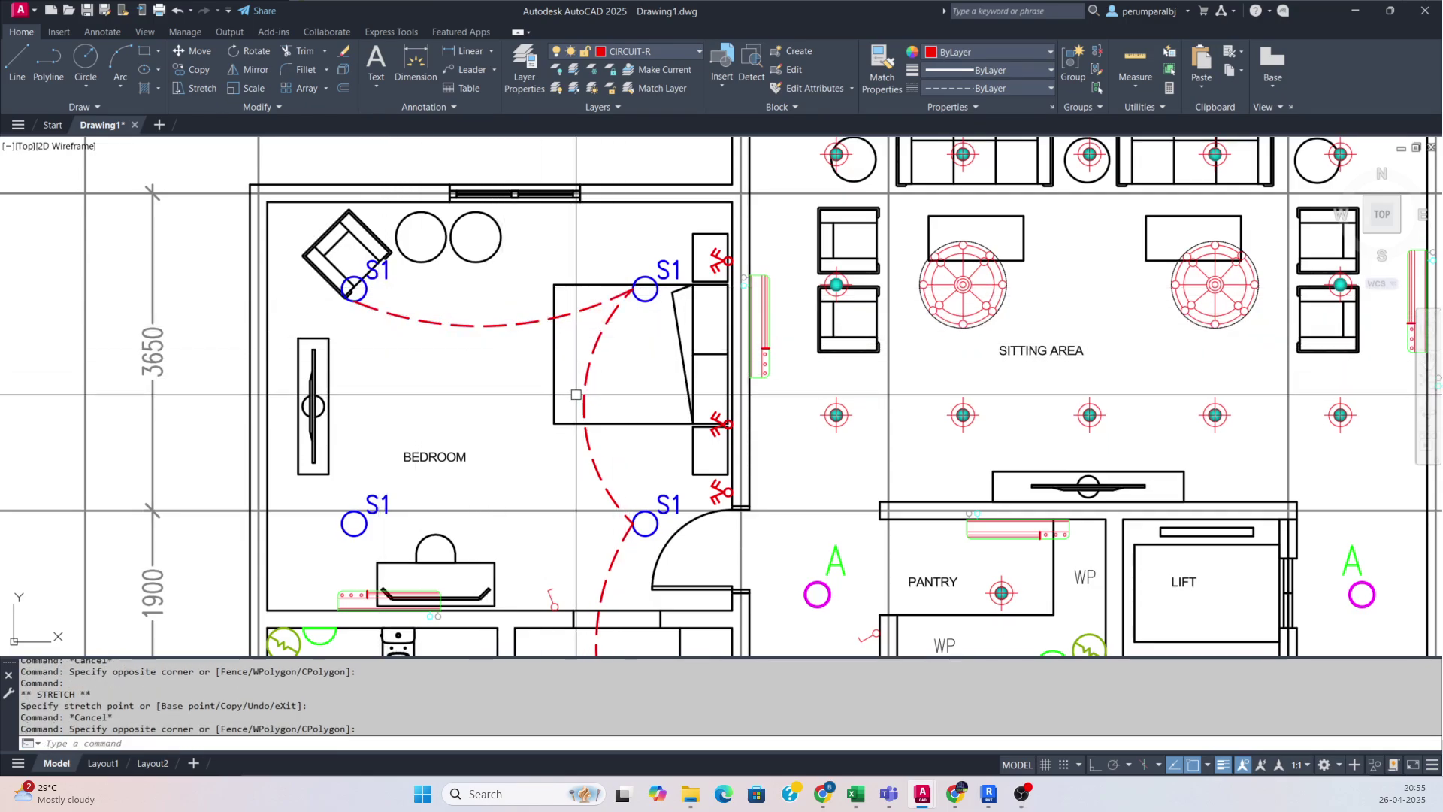
pyautogui.click(584, 412)
pyautogui.click(584, 406)
pyautogui.click(598, 406)
pyautogui.press('Escape')
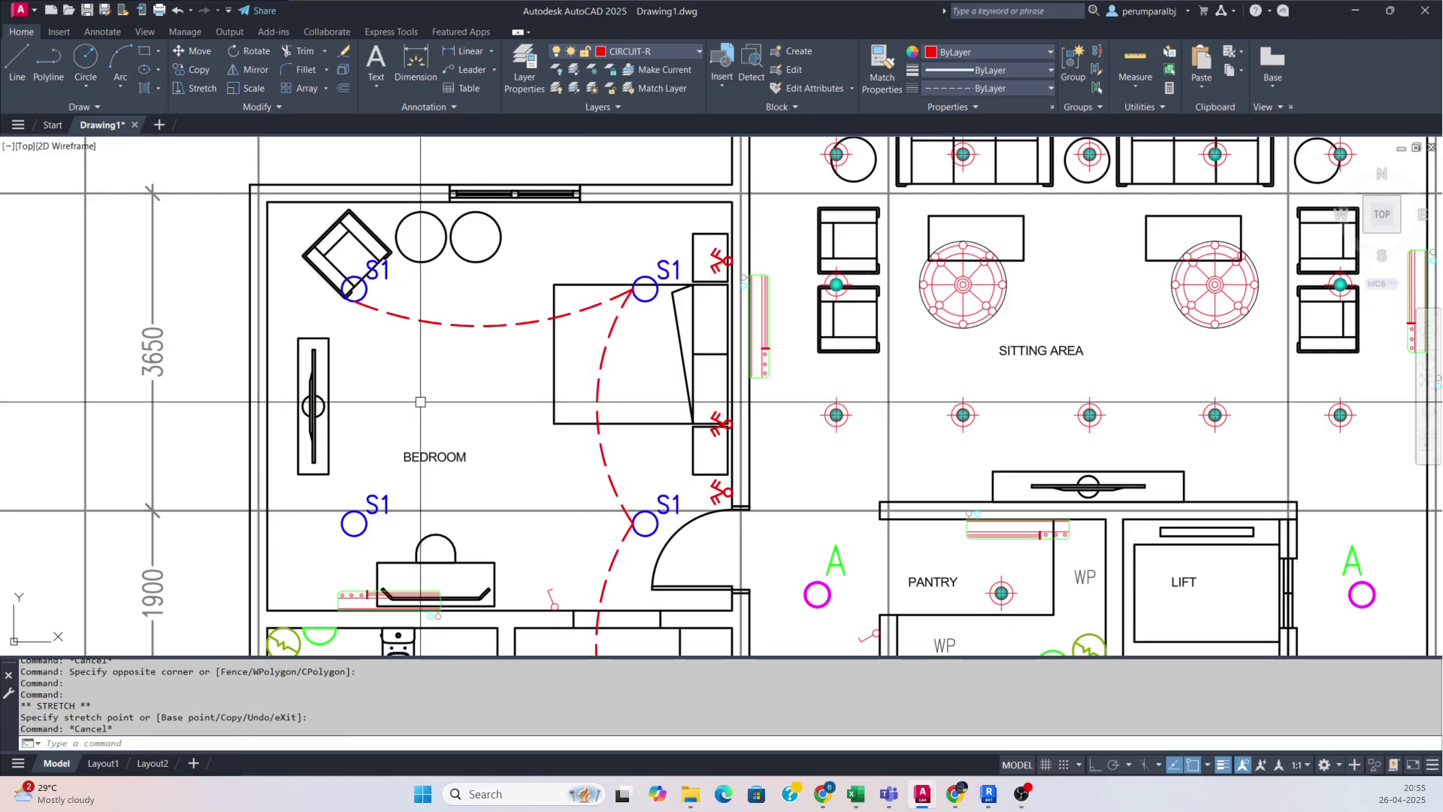
# - Draw a circuit arc past the TV unit from the armchair S1 light down to the S1 light near the desk
pyautogui.write('a')
pyautogui.press('Return')
pyautogui.moveTo(354, 307); pyautogui.dragTo(428, 283, button='middle')
pyautogui.click(406, 340)
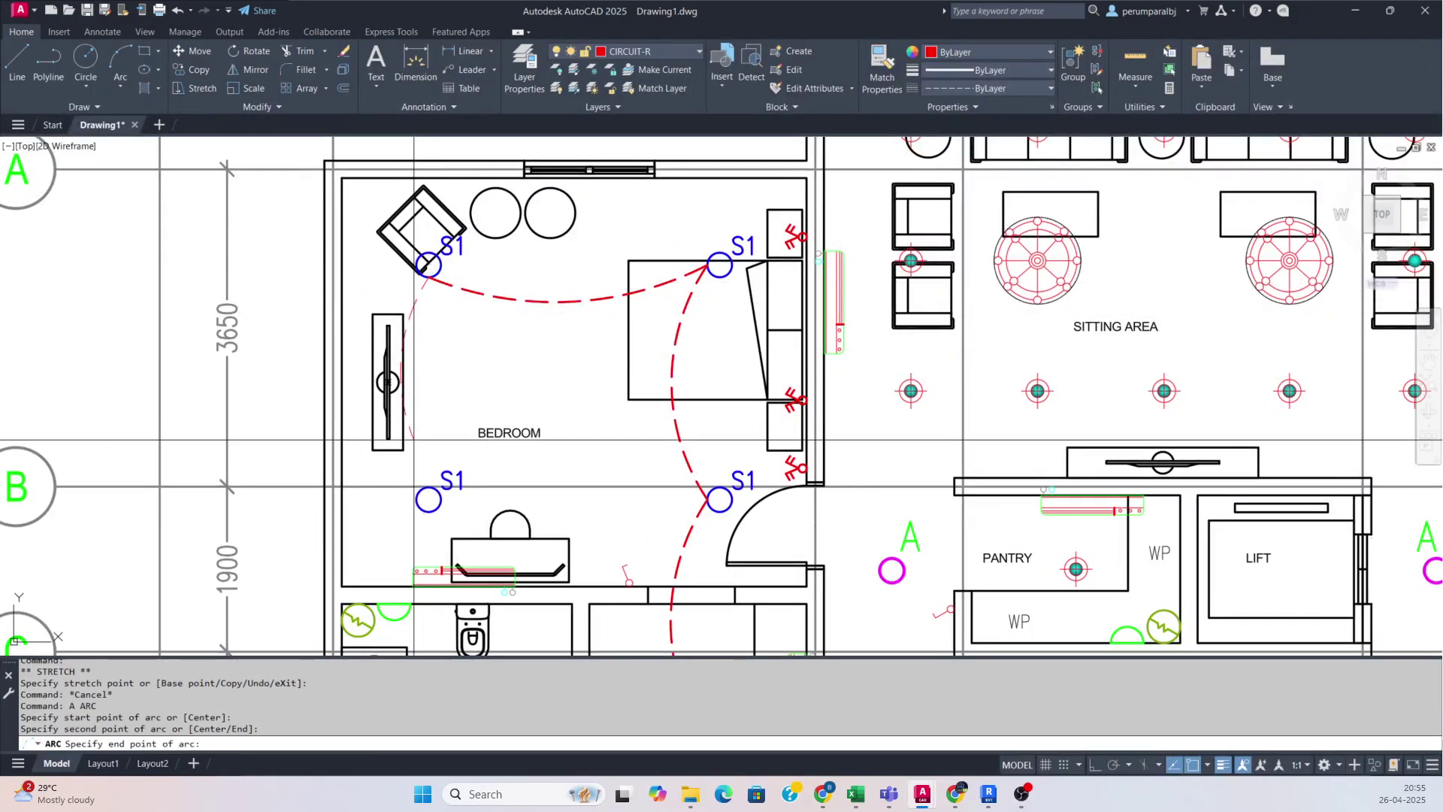
pyautogui.click(428, 500)
pyautogui.press('Escape')
# - Try to route a polyline from the S1 light near the desk towards the corridor, and erase it
pyautogui.moveTo(429, 499); pyautogui.dragTo(560, 372, button='middle')
pyautogui.scroll(-2, 508, 384)
pyautogui.write('pl')
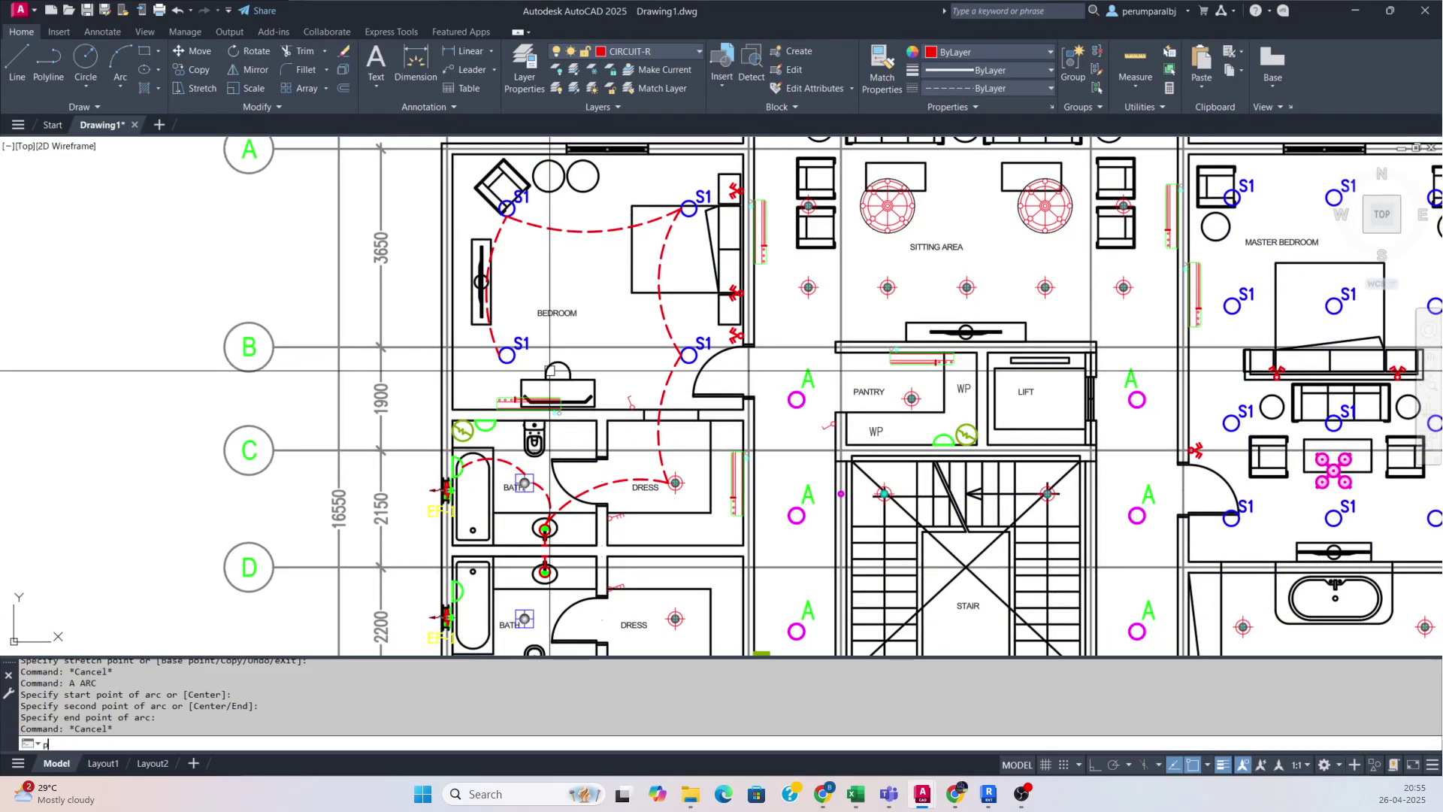
pyautogui.press('Return')
pyautogui.scroll(4, 521, 360)
pyautogui.click(467, 342)
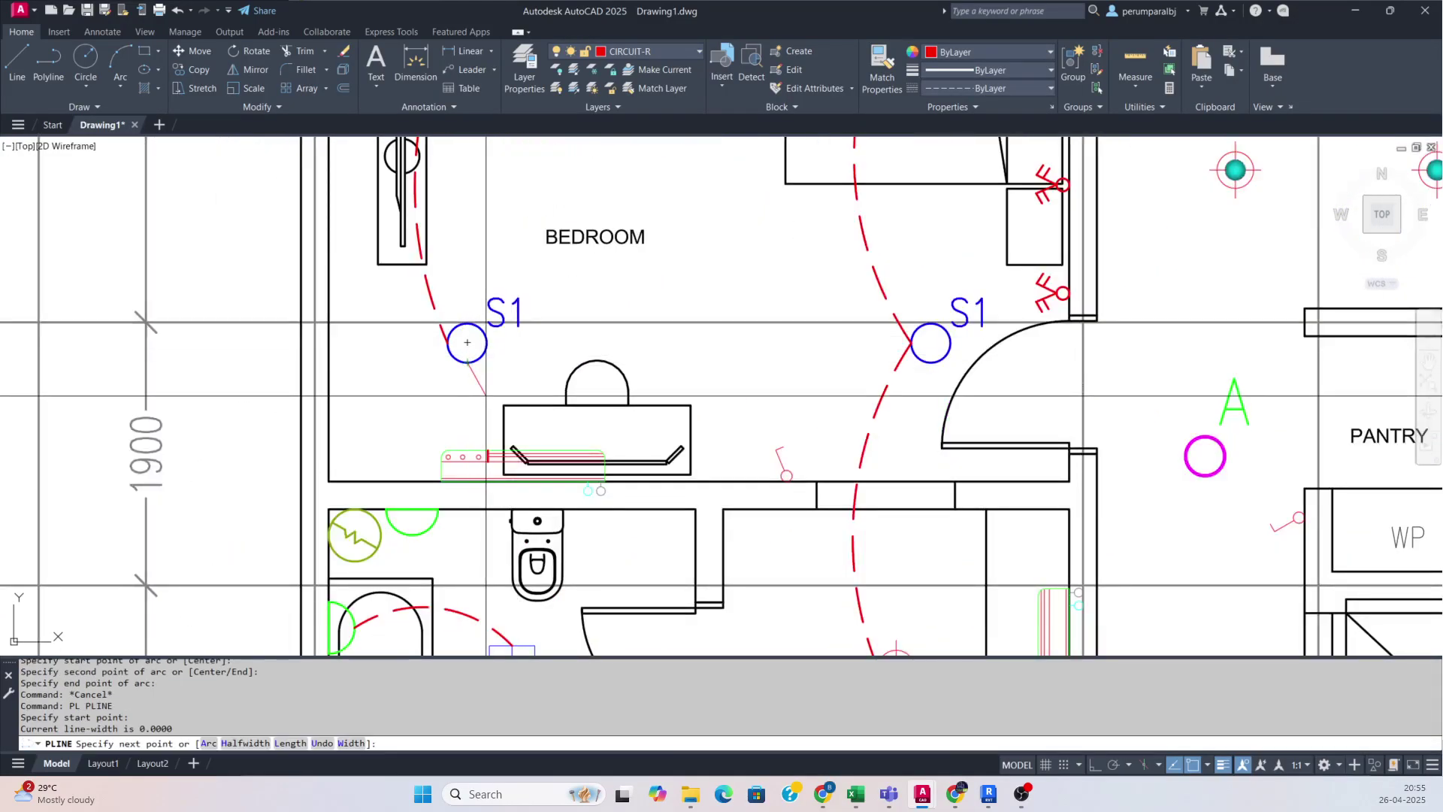
pyautogui.scroll(2, 488, 396)
pyautogui.scroll(-4, 488, 396)
pyautogui.scroll(-2, 724, 432)
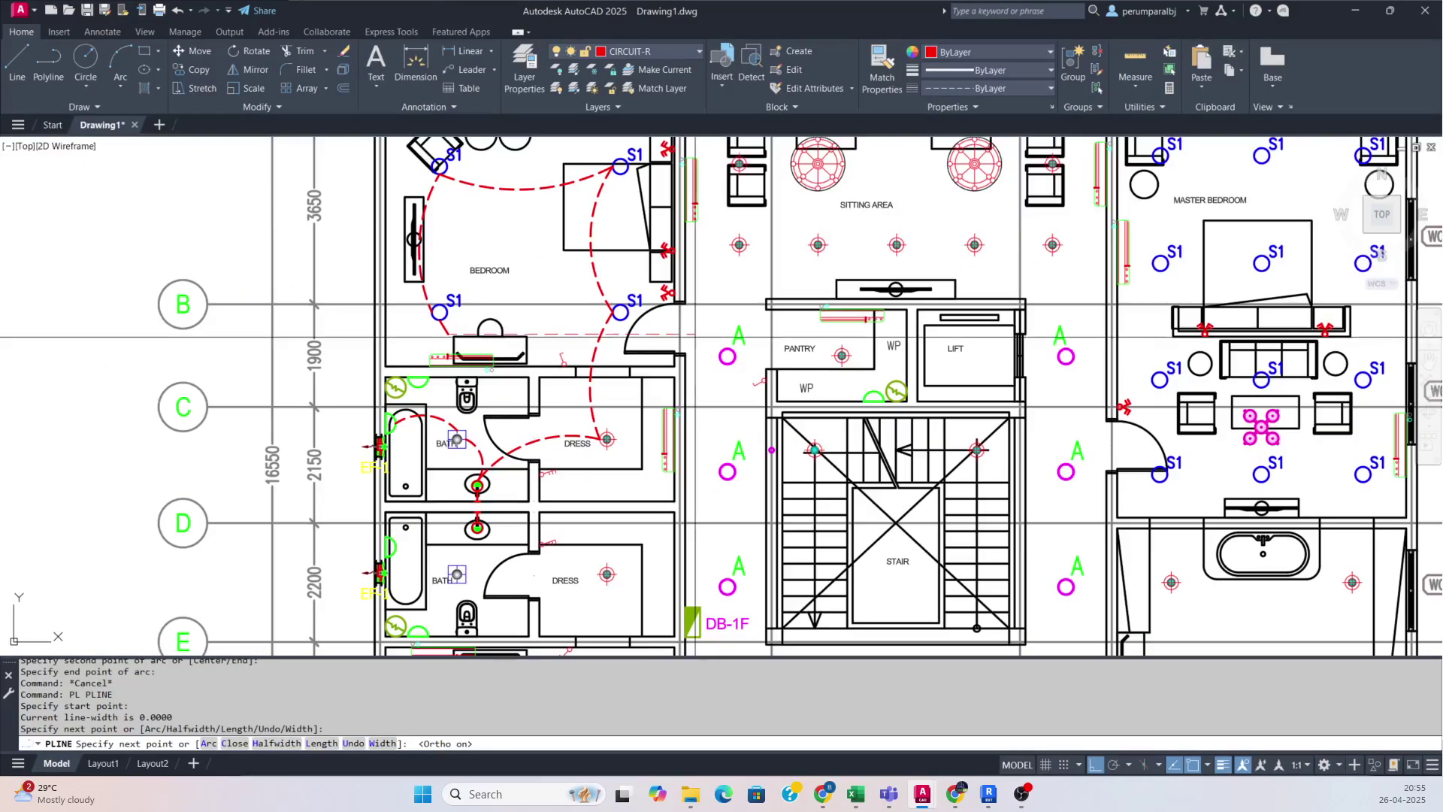
pyautogui.press('Escape')
pyautogui.scroll(3, 684, 351)
pyautogui.write('e')
pyautogui.press('Return')
# - Stretch the dress room arc's bedroom end to the S1 light near the desk and adjust its curve at the midpoint
pyautogui.click(681, 353)
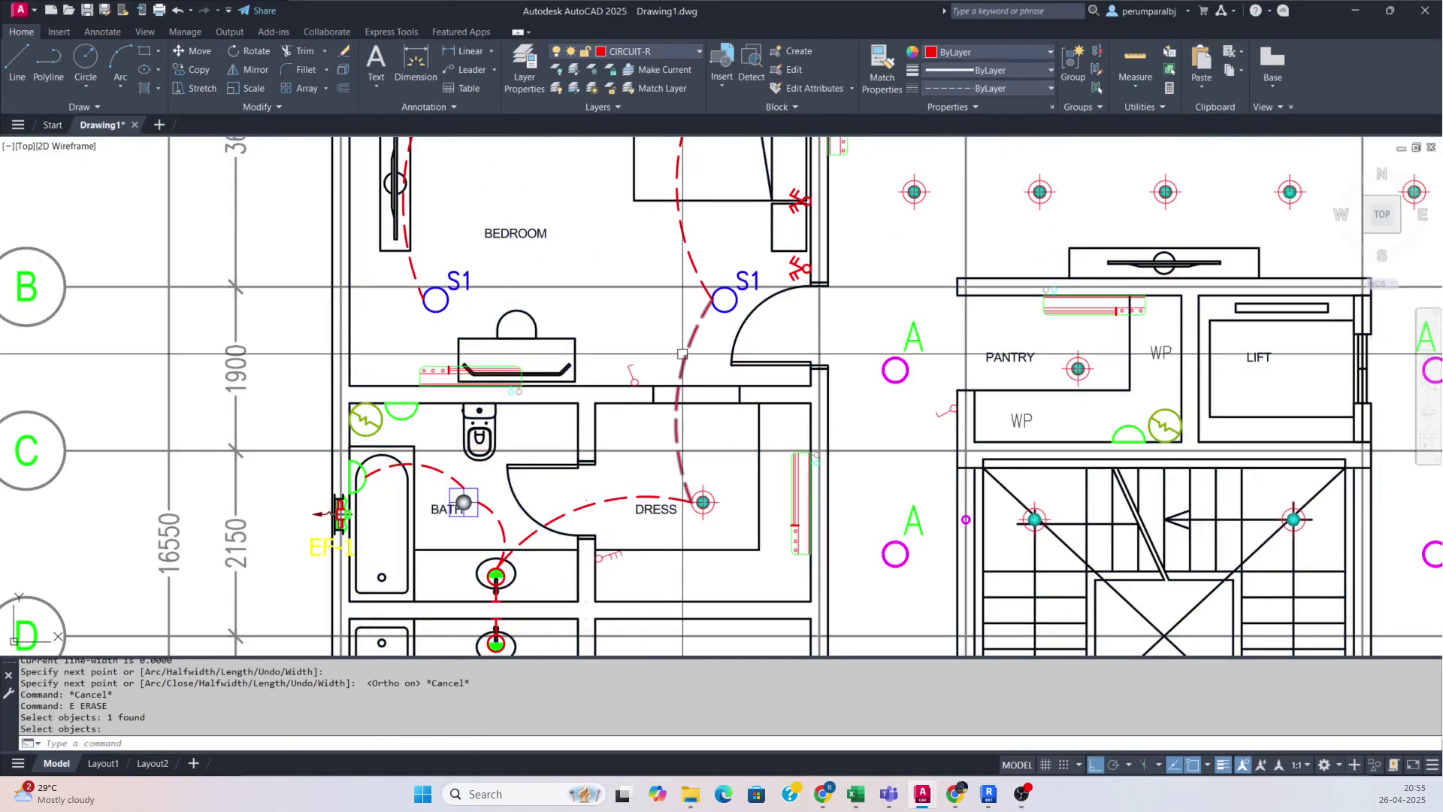
pyautogui.click(713, 299)
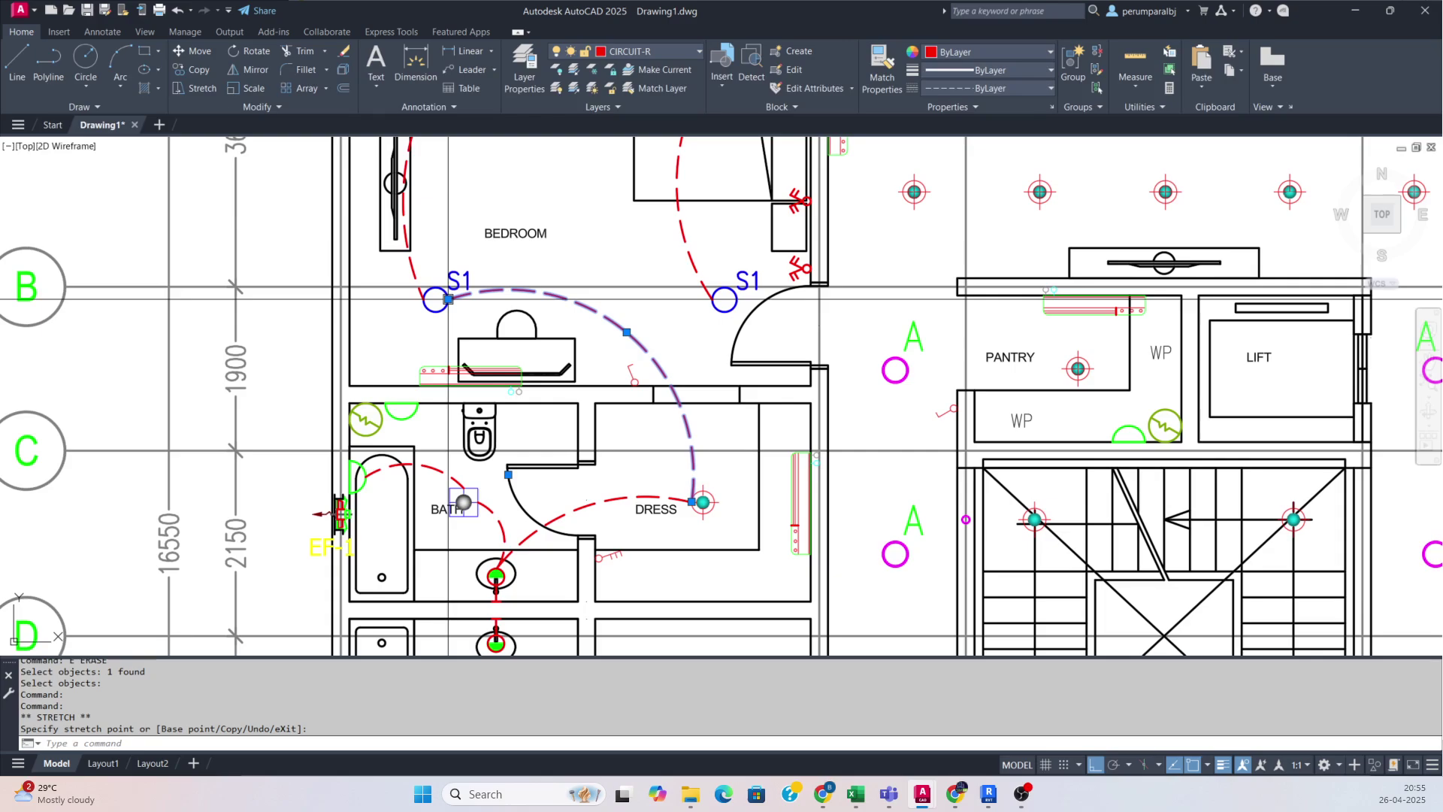
pyautogui.click(624, 331)
pyautogui.press('Escape')
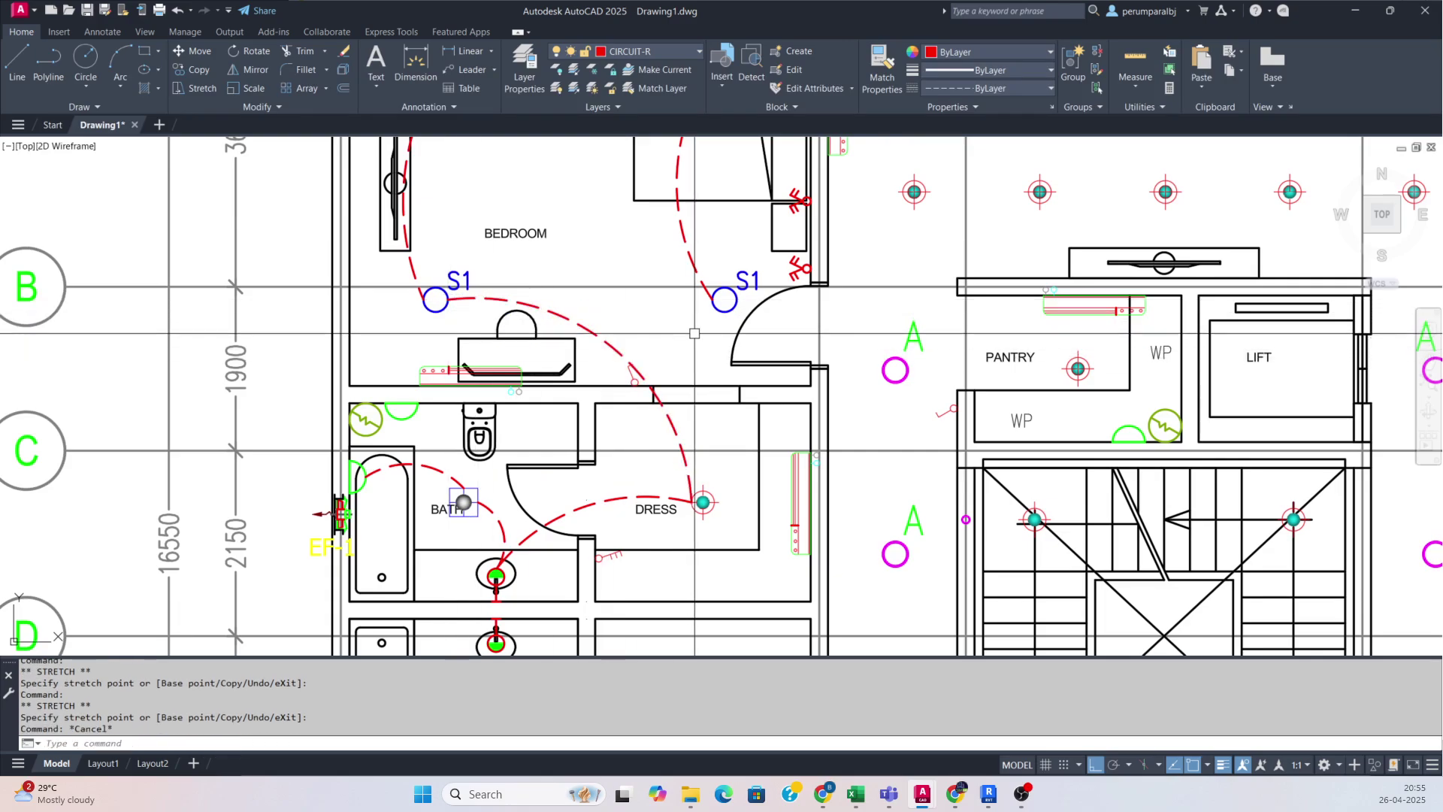
# - Draw a polyline from the S1 light nearest the door, diagonally then straight down, and horizontally through the doorway into the corridor
pyautogui.moveTo(629, 362); pyautogui.dragTo(490, 363, button='middle')
pyautogui.write('pl')
pyautogui.press('Return')
pyautogui.scroll(4, 576, 314)
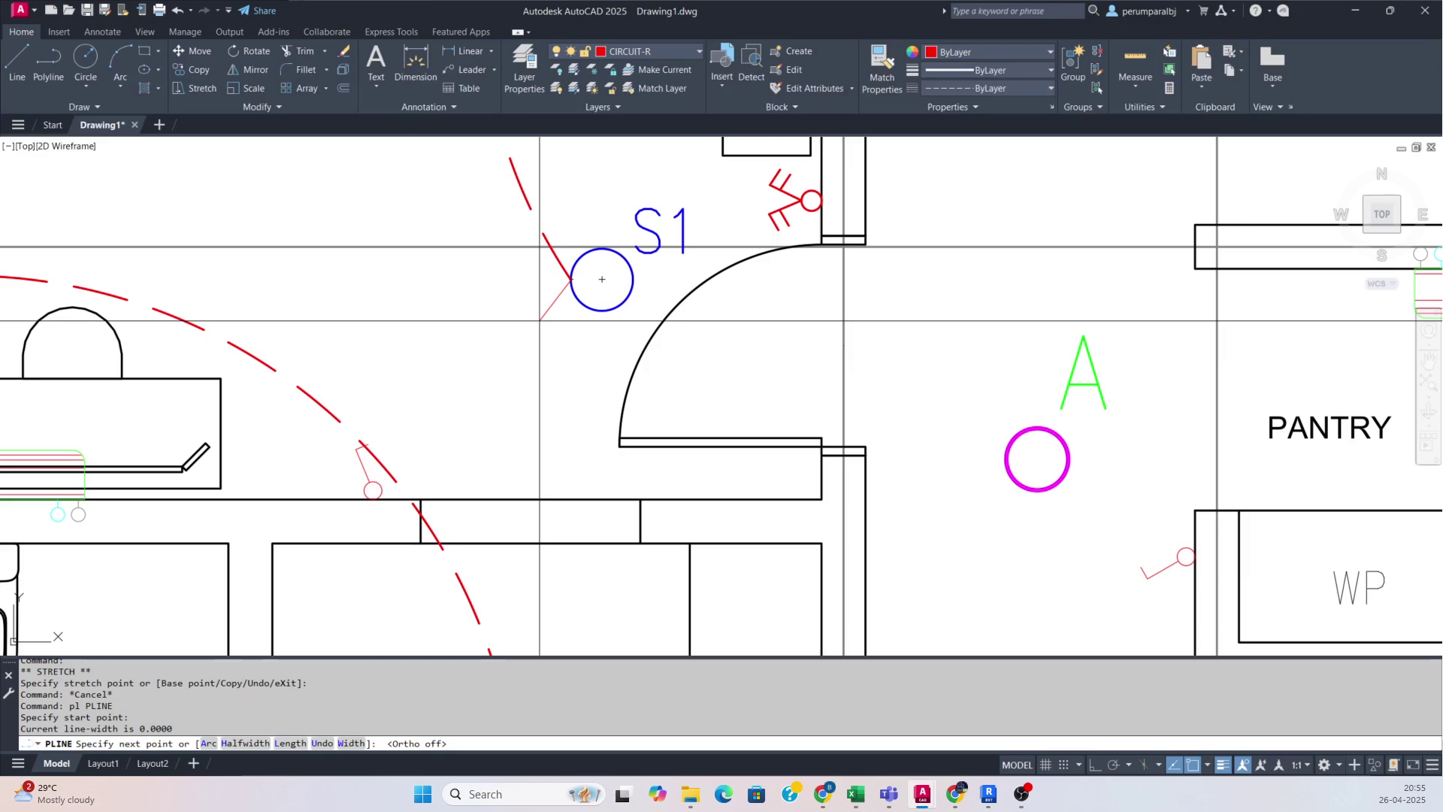
pyautogui.click(540, 321)
pyautogui.press('F8')
pyautogui.scroll(-4, 540, 321)
pyautogui.click(540, 358)
pyautogui.scroll(-2, 540, 357)
pyautogui.moveTo(689, 363); pyautogui.dragTo(662, 269, button='middle')
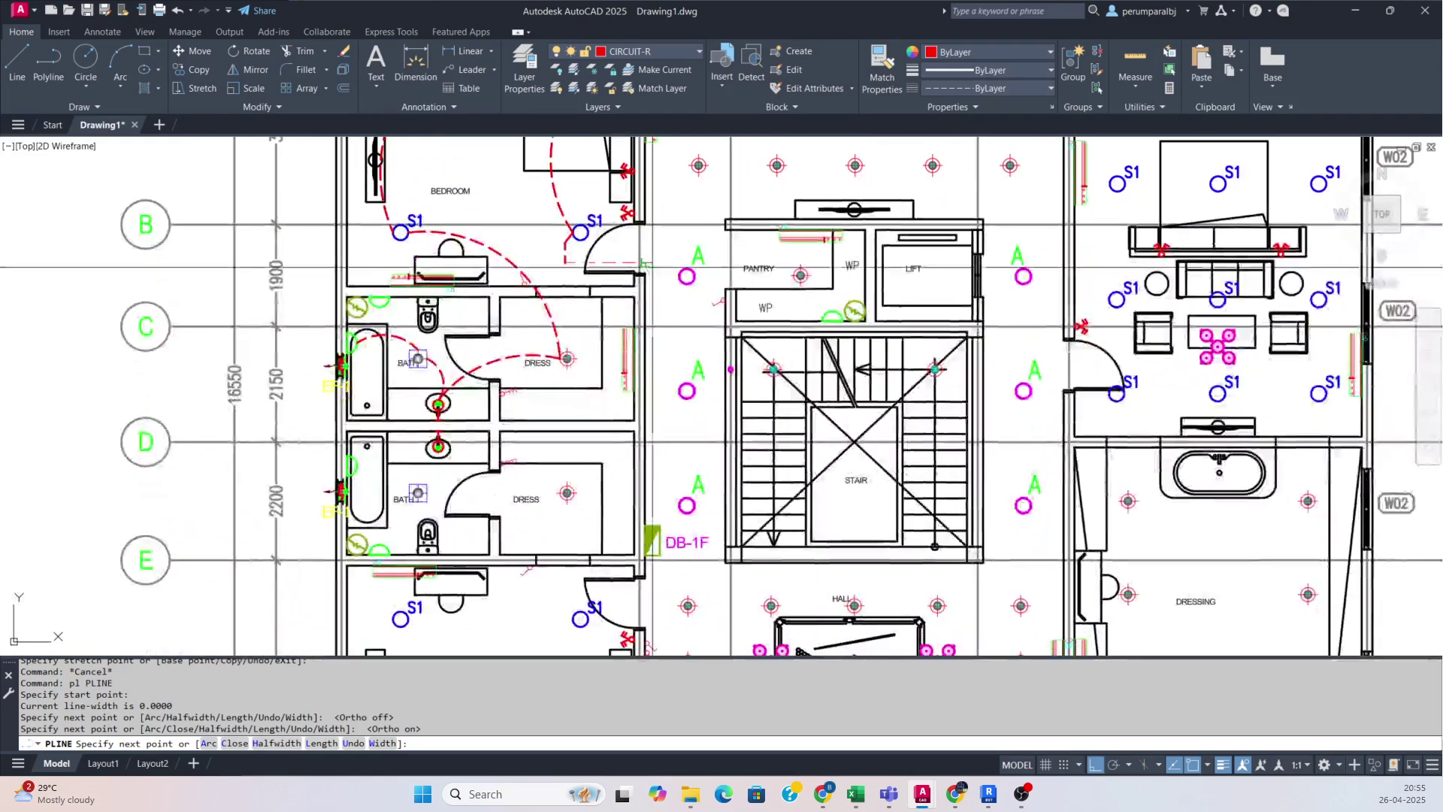
pyautogui.moveTo(659, 363)
pyautogui.mouseDown(button='middle')
pyautogui.moveTo(648, 301)
pyautogui.moveTo(653, 413)
pyautogui.mouseUp(button='middle')
pyautogui.press('Escape')
# - Draw a vertical polyline from distribution board DB-1F up the corridor to the circuit line leaving the bedroom
pyautogui.press('space')
pyautogui.click(642, 463)
pyautogui.scroll(4, 646, 295)
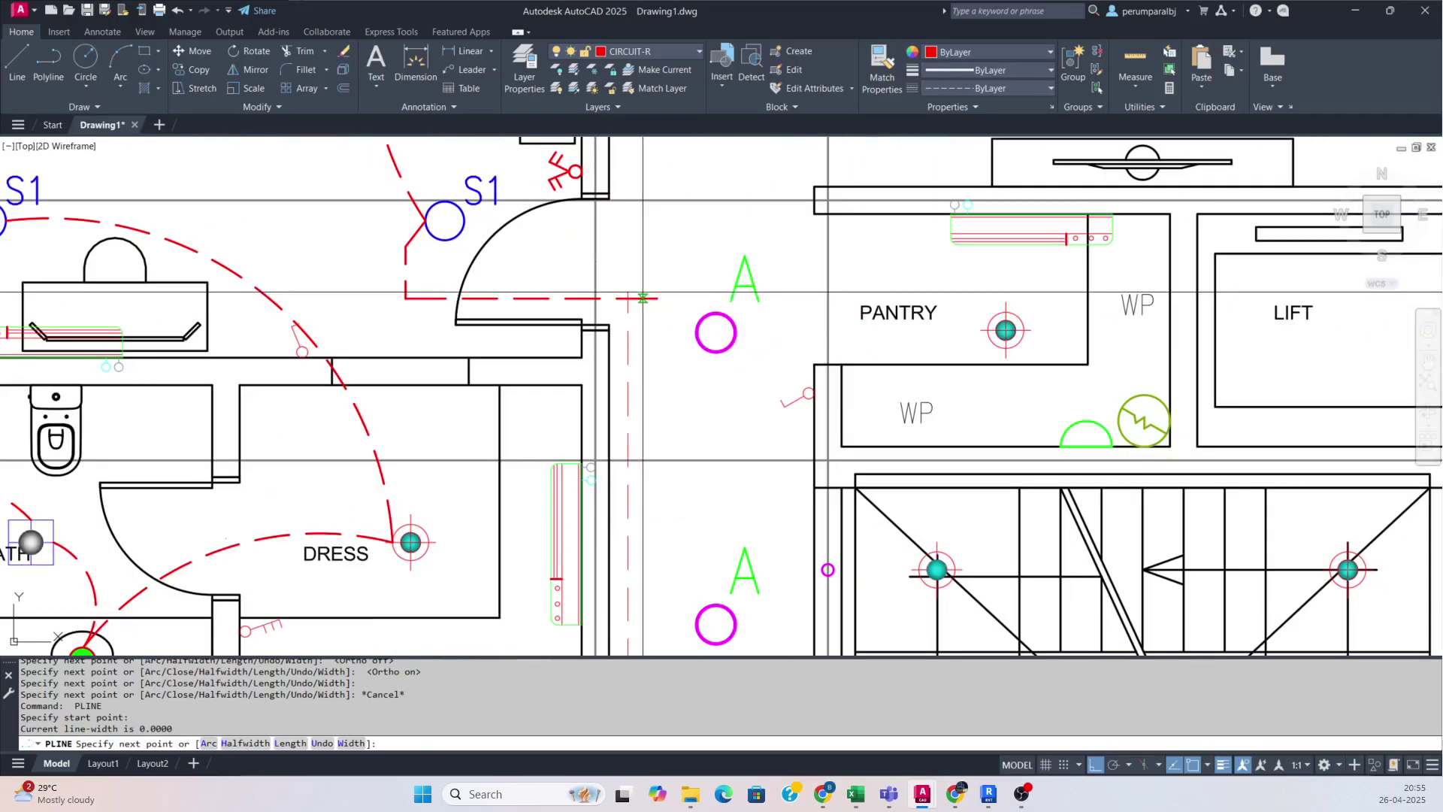
pyautogui.click(642, 264)
pyautogui.press('Escape')
# - Fillet the corridor corner between the horizontal bedroom line and the vertical DB-1F line with radius 50
pyautogui.write('f')
pyautogui.press('space')
pyautogui.click(598, 300)
pyautogui.click(628, 329)
pyautogui.scroll(-2, 687, 349)
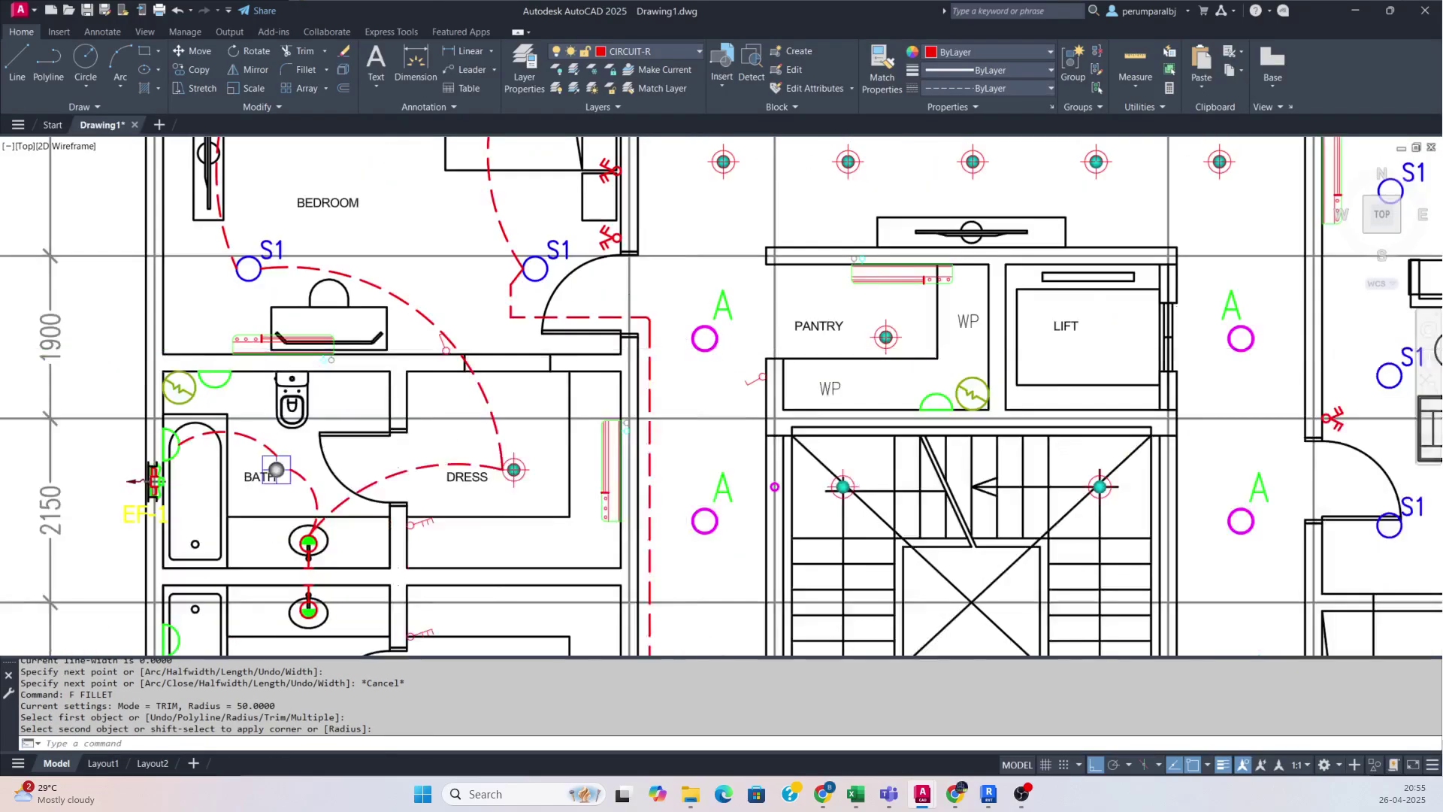
pyautogui.press('Escape')
# - Fillet the two remaining corners of the circuit polyline below the S1 light nearest the door with radius 50
pyautogui.scroll(-5, 662, 391)
pyautogui.scroll(8, 662, 391)
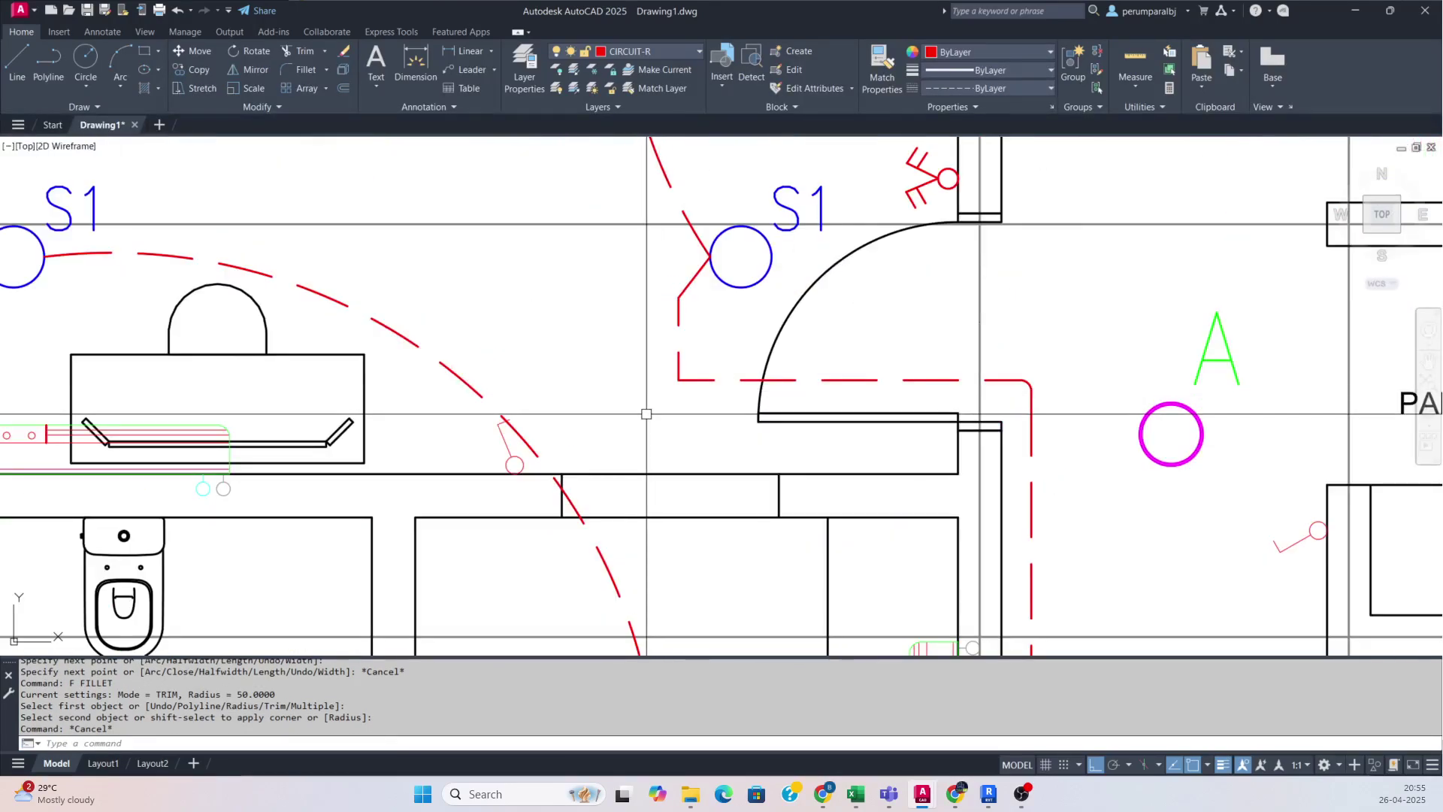
pyautogui.write('f')
pyautogui.press('space')
pyautogui.click(692, 380)
pyautogui.click(682, 360)
pyautogui.press('space')
pyautogui.click(680, 335)
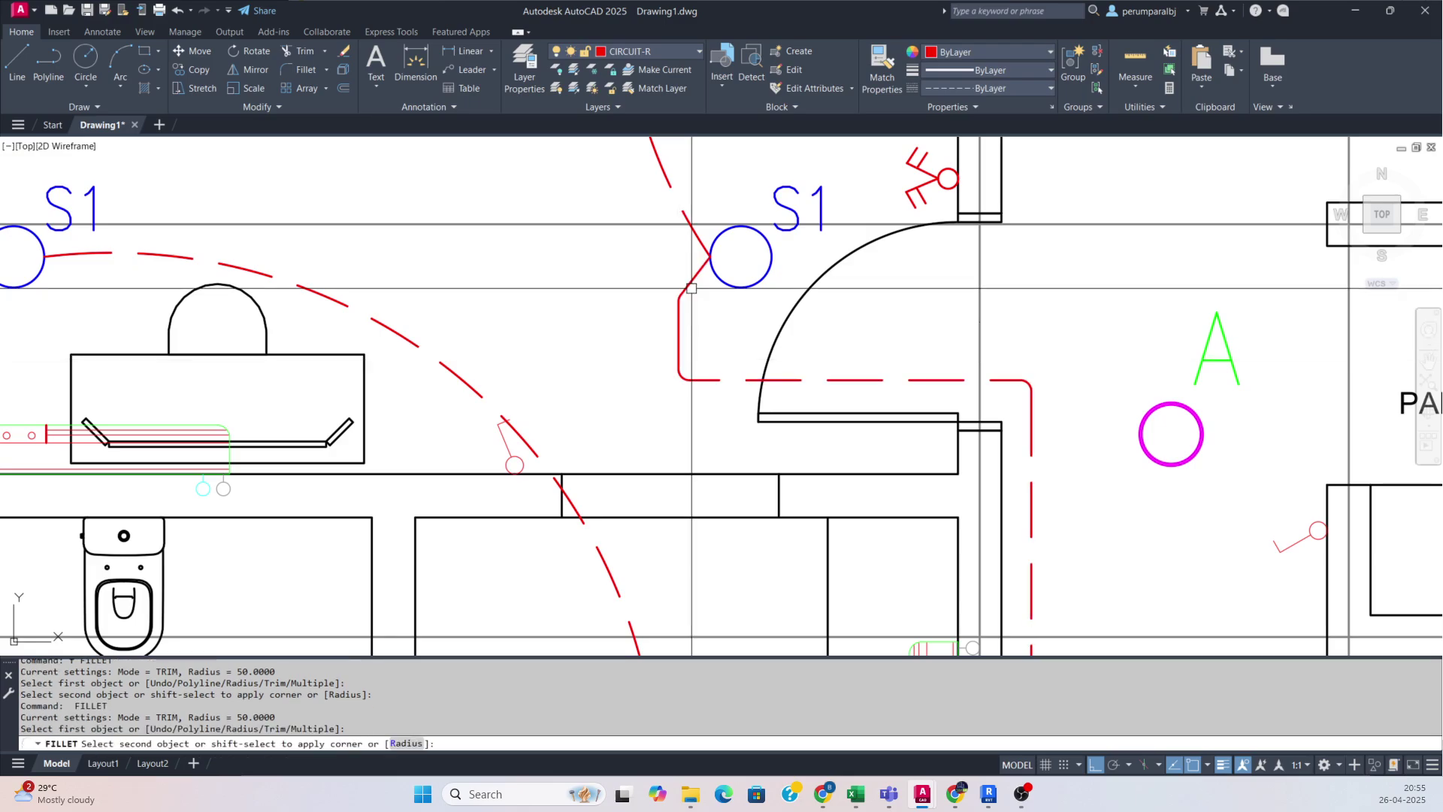
pyautogui.press('Escape')
# - Draw a horizontal quick leader from the circuit arc at the TV unit to outside the building, without text
pyautogui.scroll(-6, 692, 288)
pyautogui.moveTo(635, 317); pyautogui.dragTo(723, 385, button='middle')
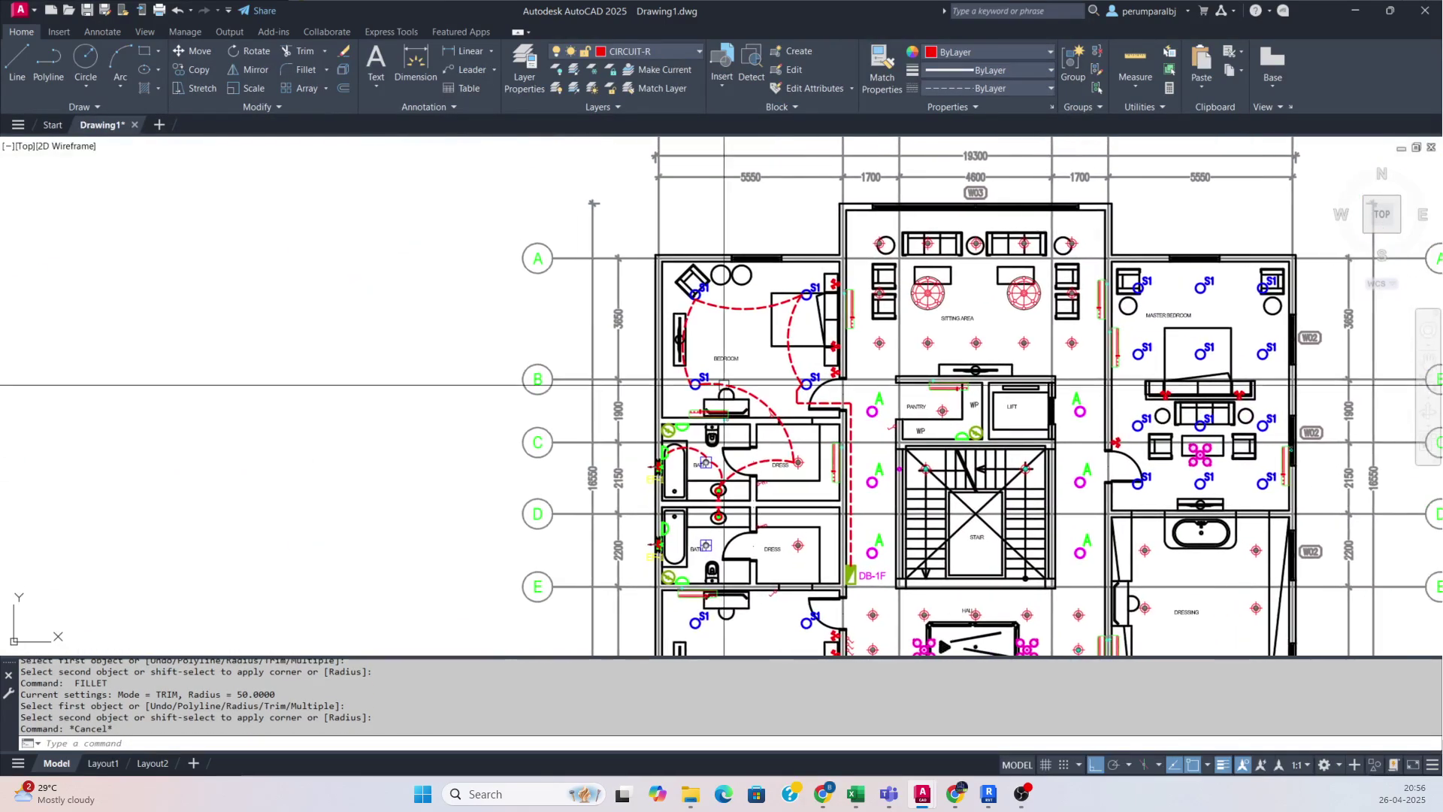
pyautogui.press('Escape')
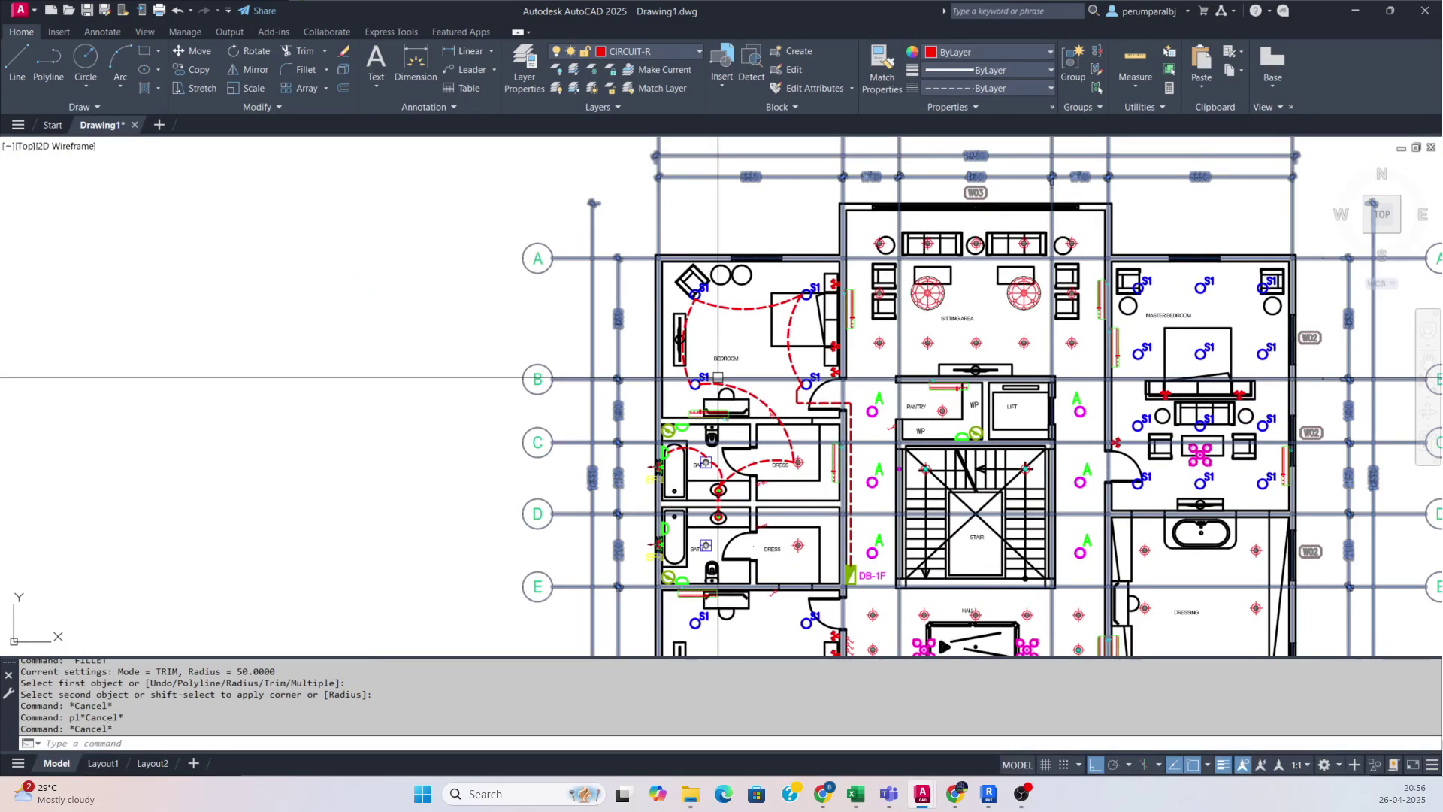
pyautogui.write('le')
pyautogui.press('Return')
pyautogui.scroll(8, 684, 349)
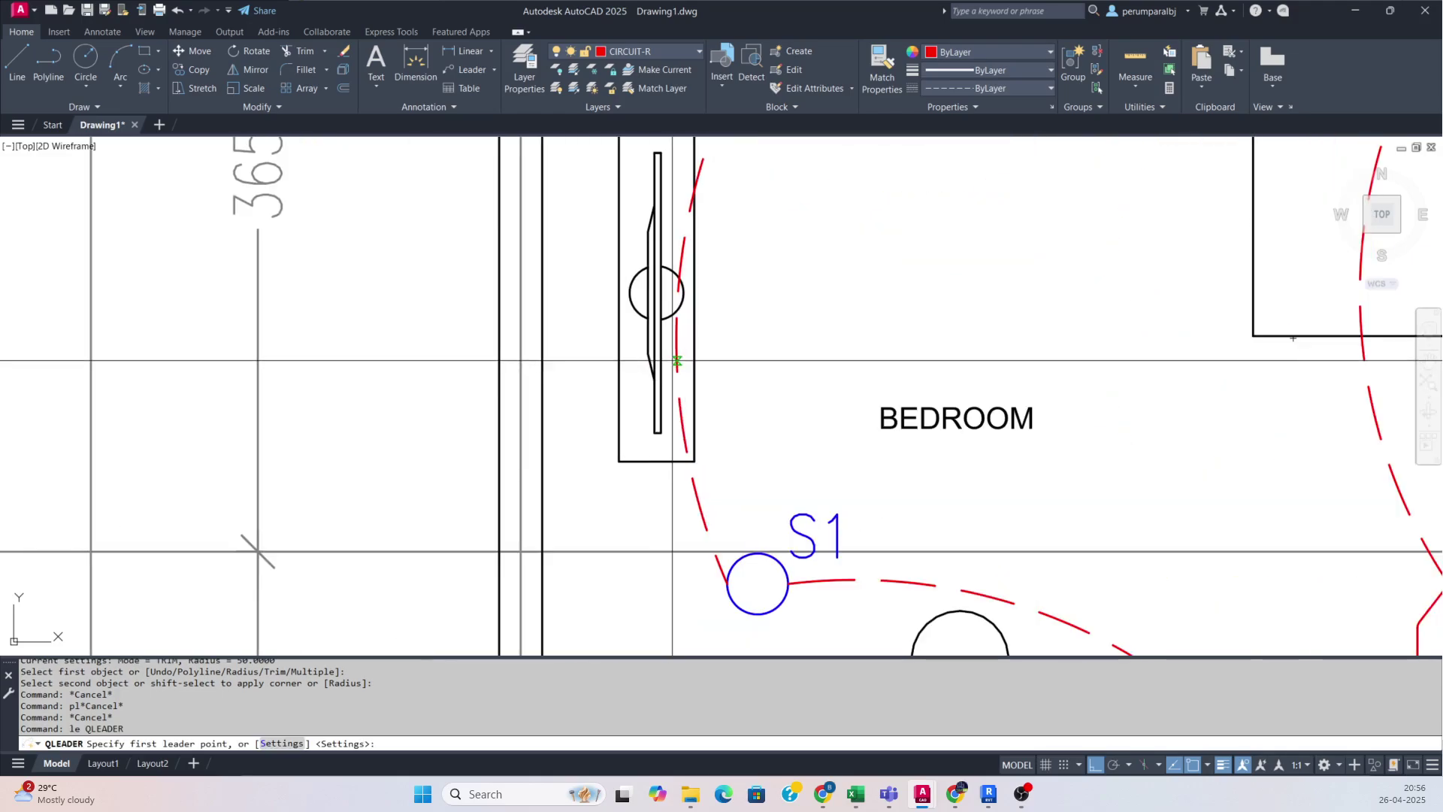
pyautogui.click(676, 356)
pyautogui.scroll(-3, 812, 360)
pyautogui.scroll(1, 608, 362)
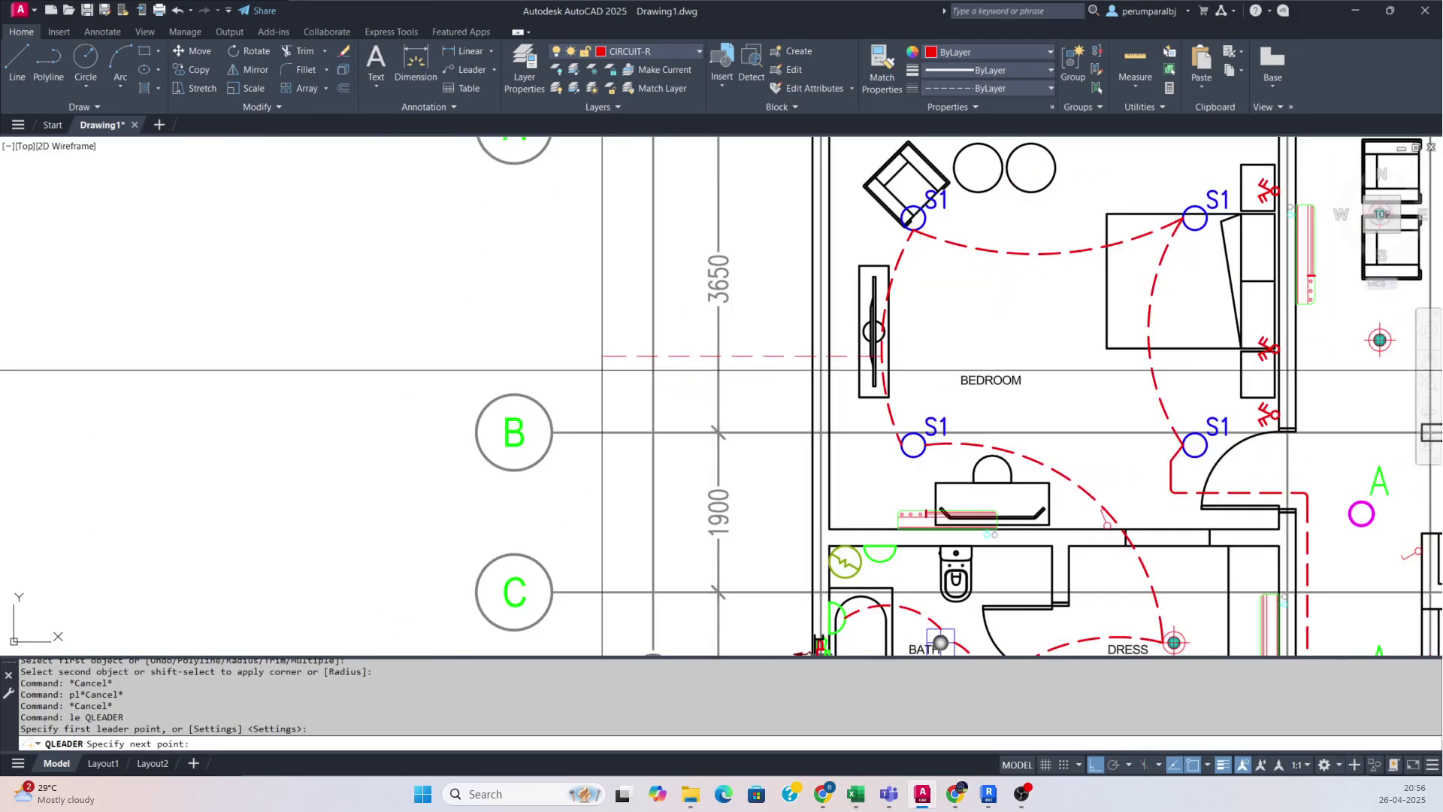
pyautogui.click(601, 356)
pyautogui.press('Escape')
# - Change the new horizontal leader's arrowhead to Dot blank and enlarge its arrow size
pyautogui.click(769, 372)
pyautogui.click(760, 345)
pyautogui.click(758, 379)
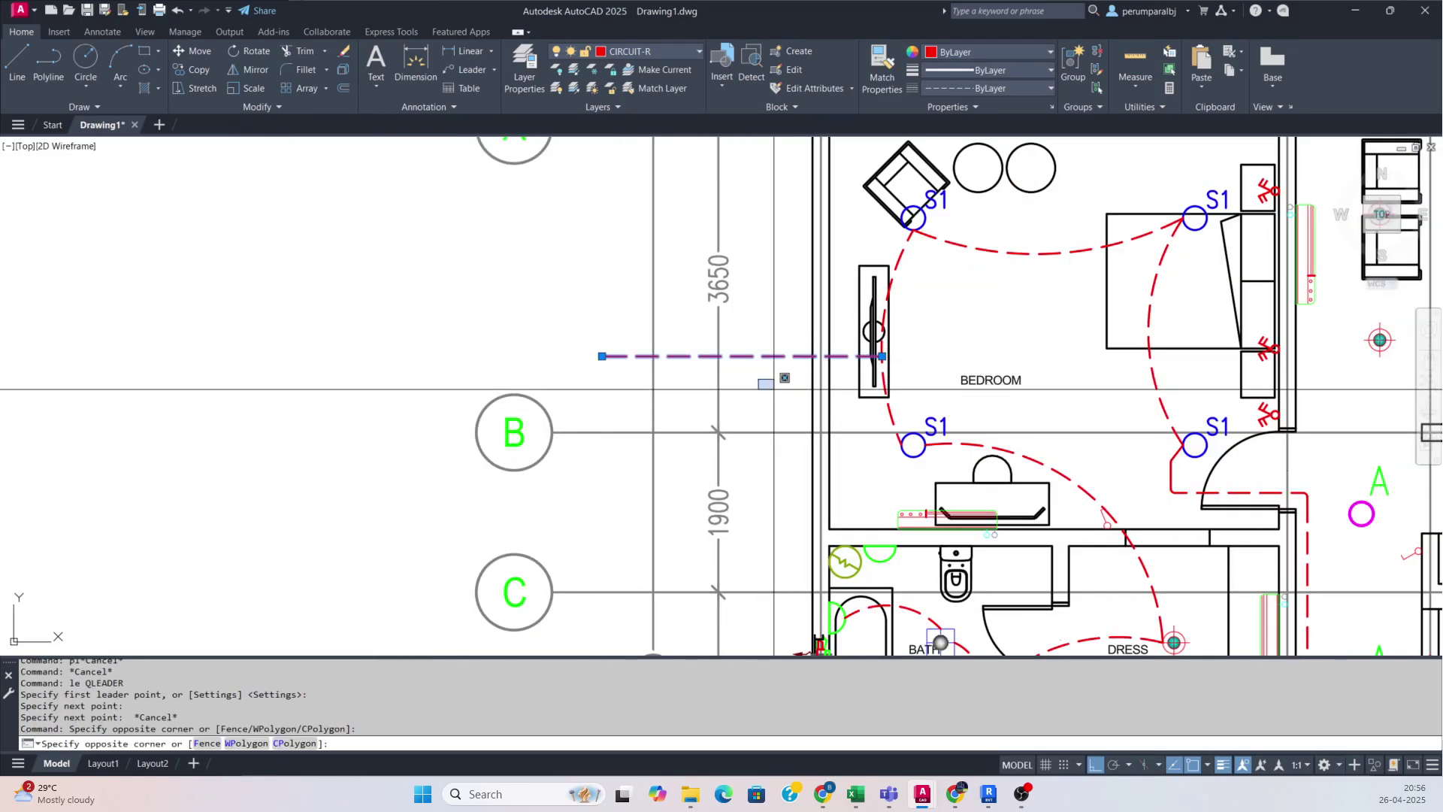
pyautogui.hotkey('ctrl', '1')
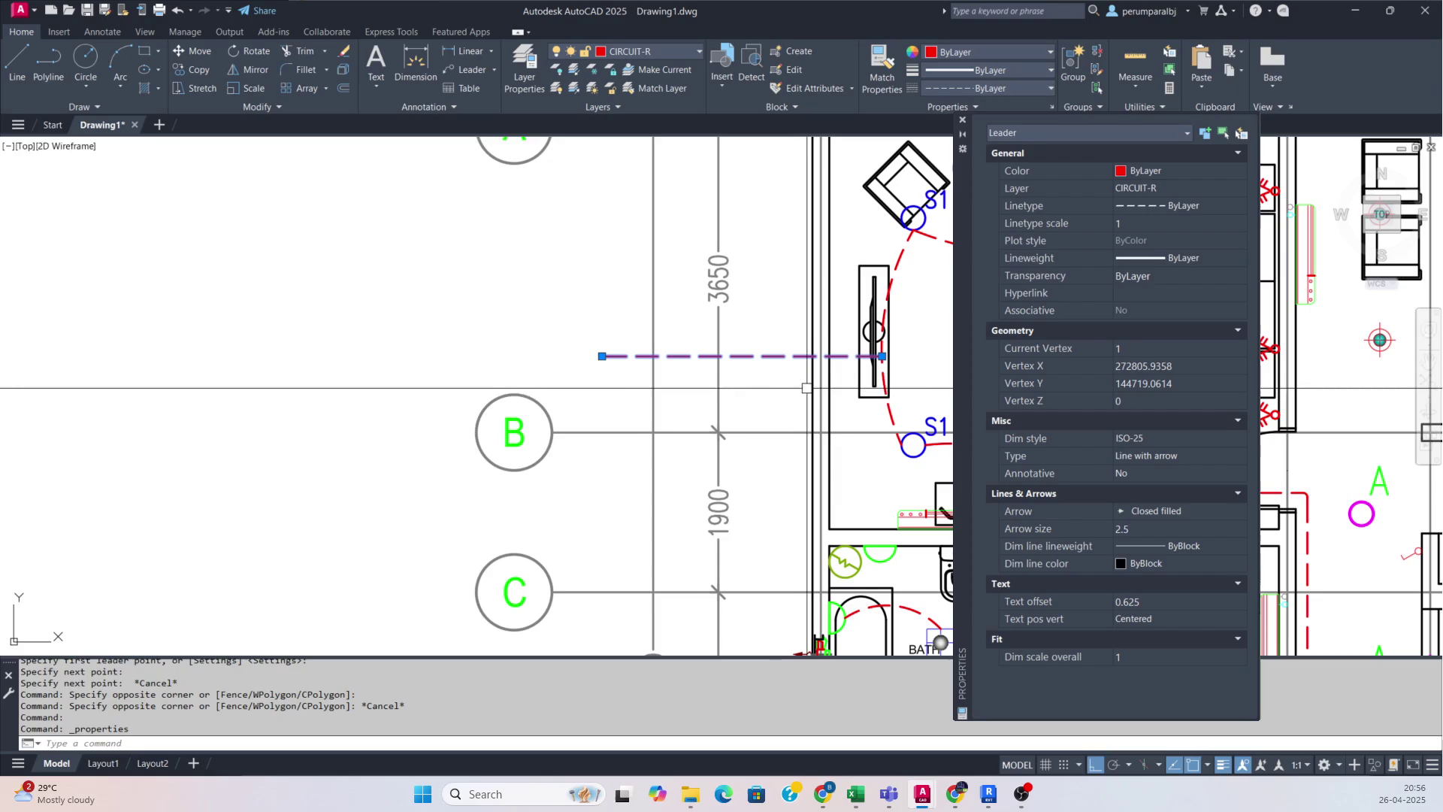
pyautogui.click(1196, 512)
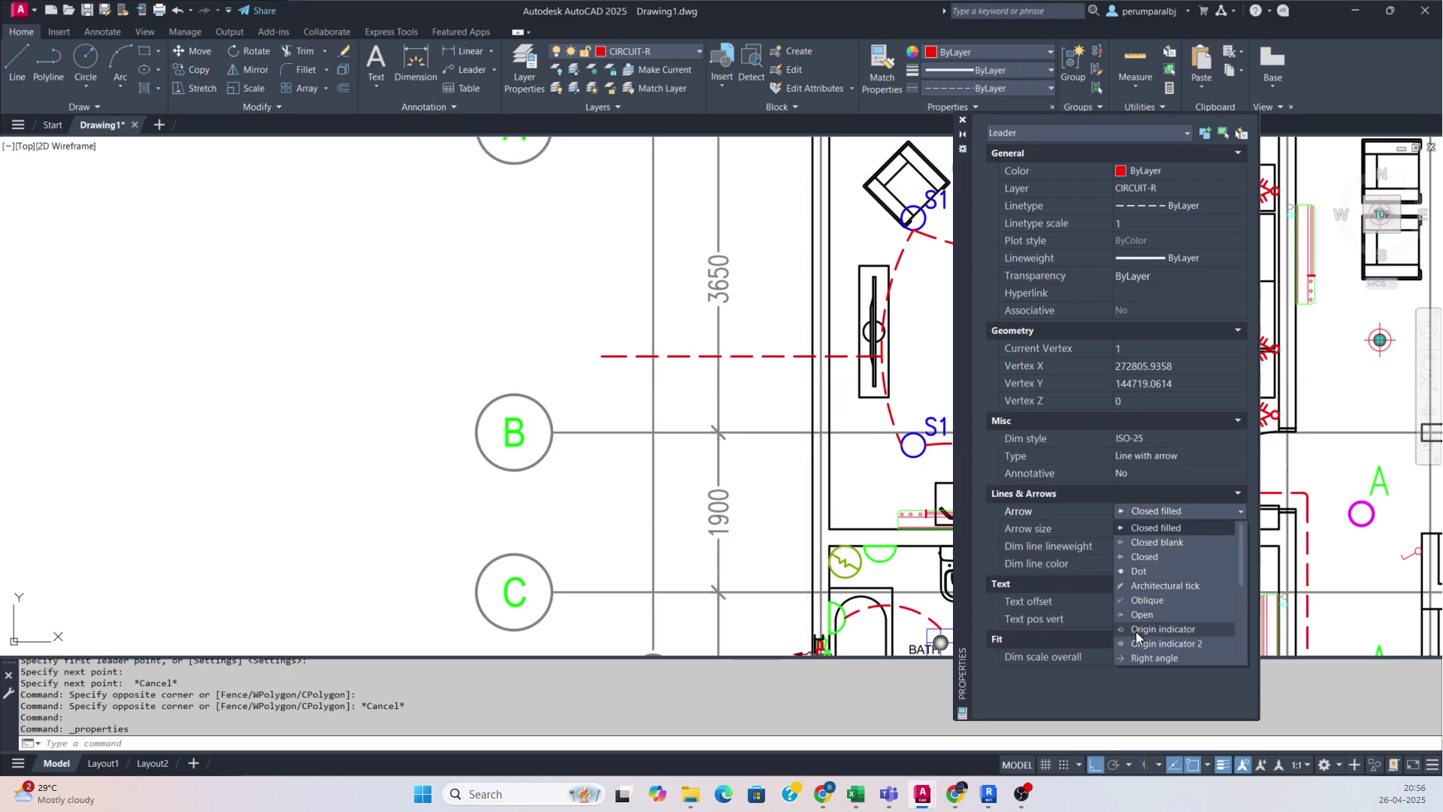
pyautogui.click(1149, 615)
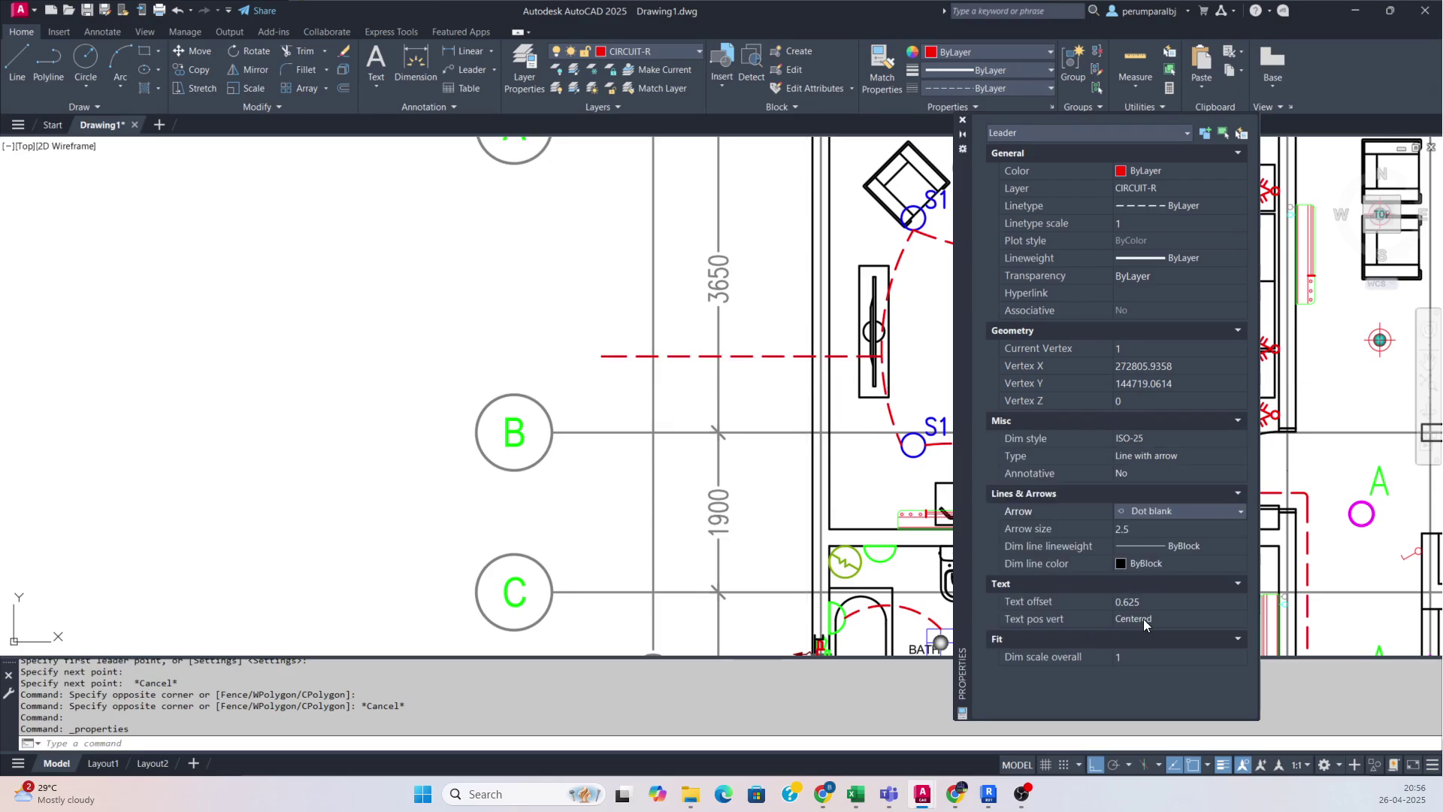
pyautogui.click(1137, 527)
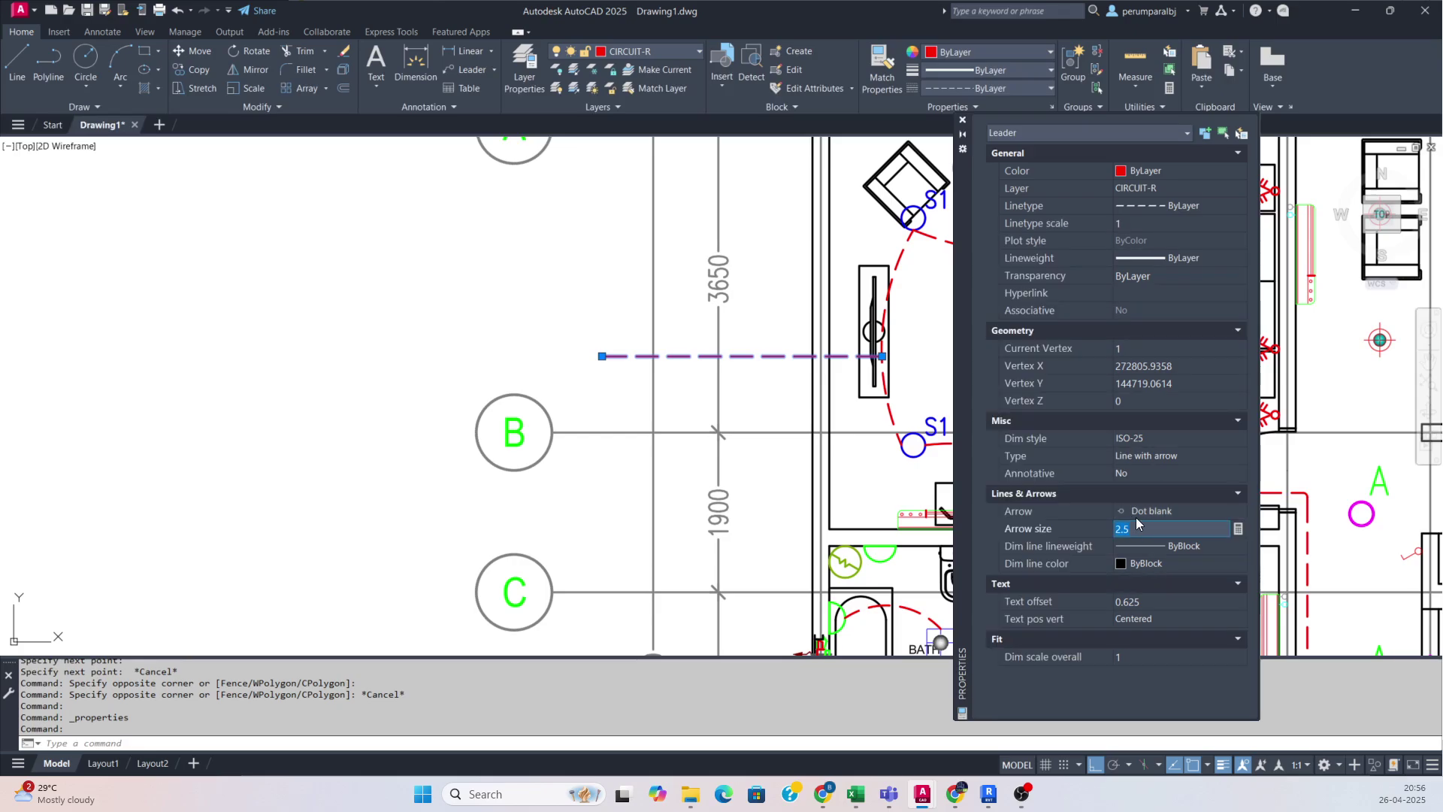
pyautogui.press('Return')
pyautogui.press('Escape')
pyautogui.press('Escape')
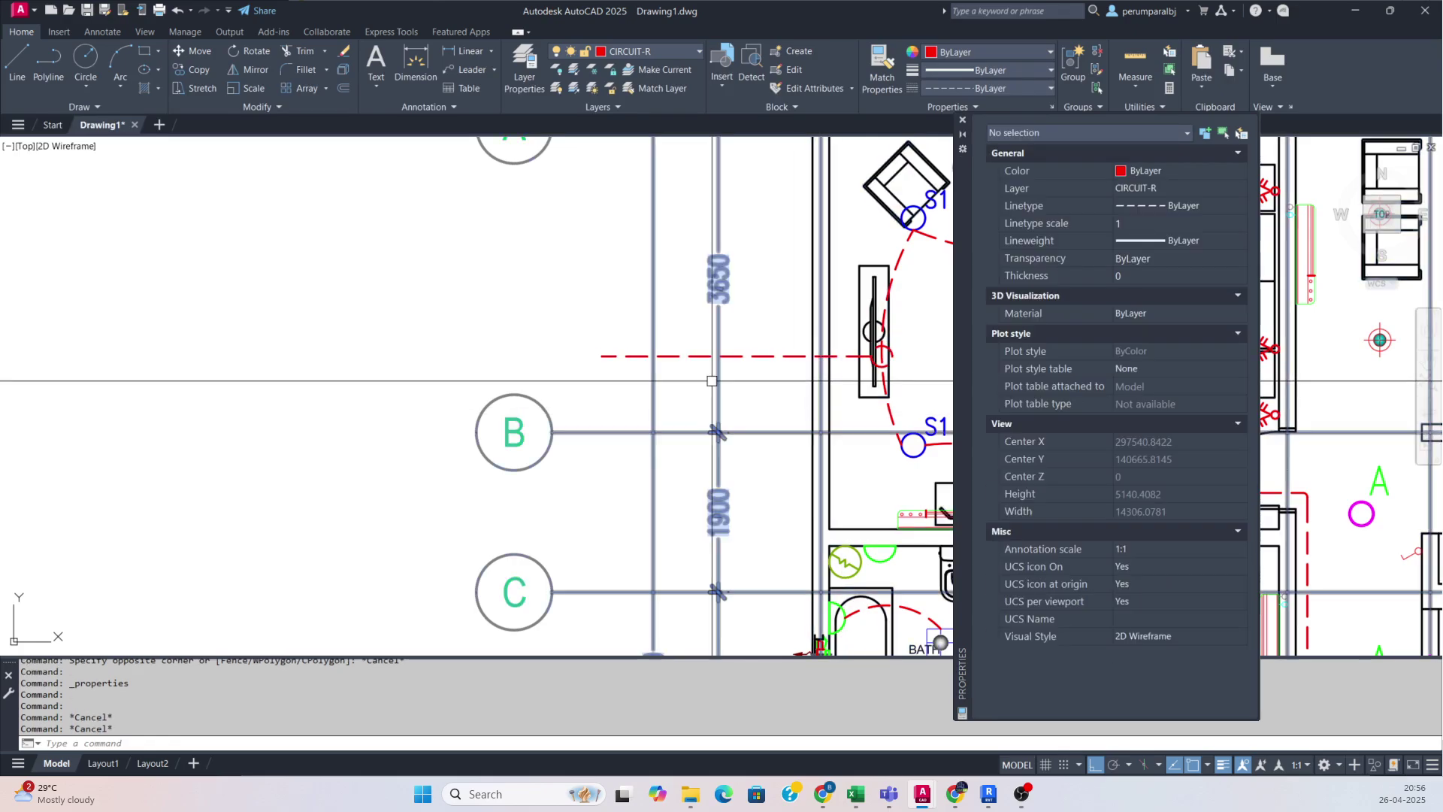
pyautogui.scroll(-6, 795, 487)
pyautogui.moveTo(794, 487); pyautogui.dragTo(643, 450, button='middle')
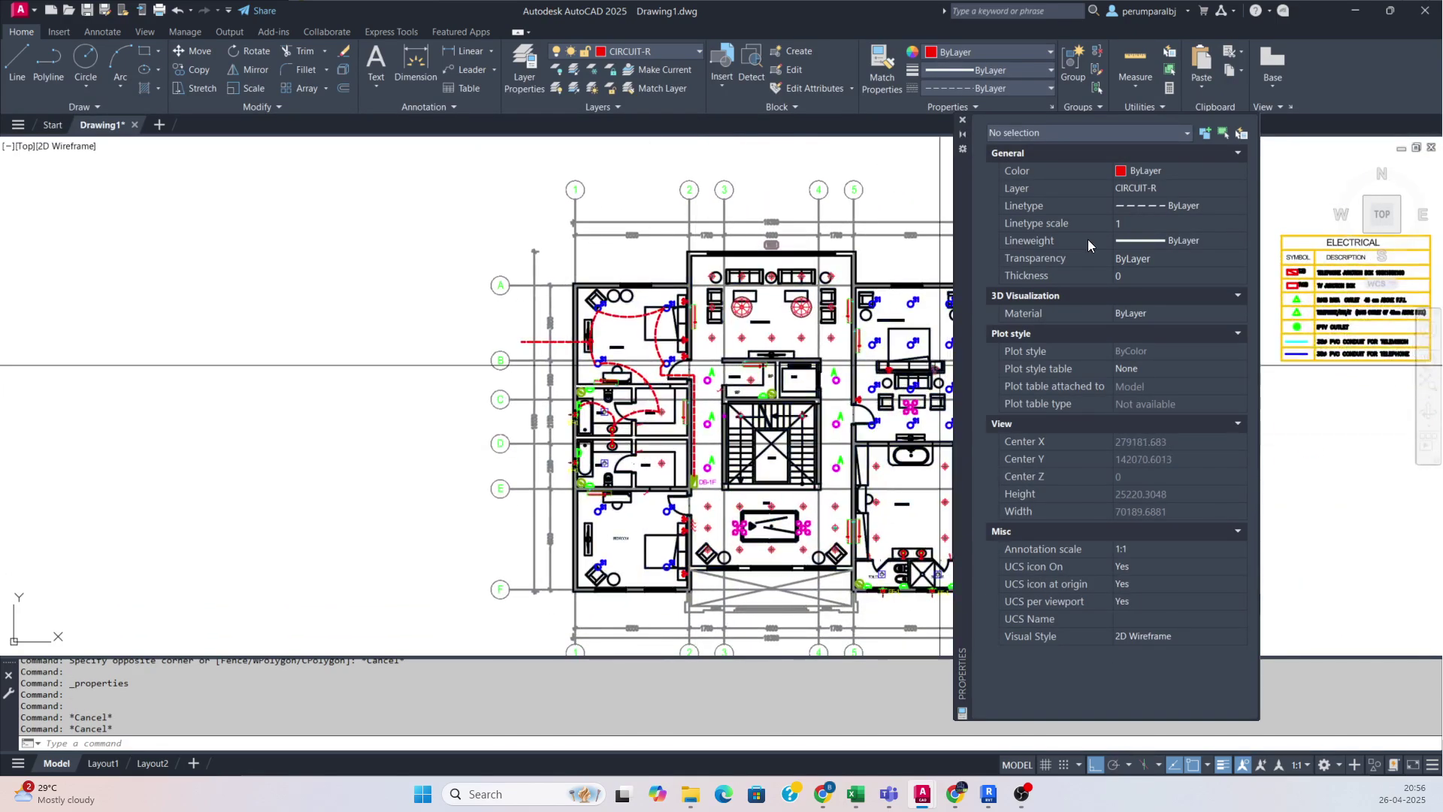
pyautogui.click(964, 133)
# - Copy the DB-1F label from the distribution board to the leader's outer end beside grid B
pyautogui.scroll(8, 741, 503)
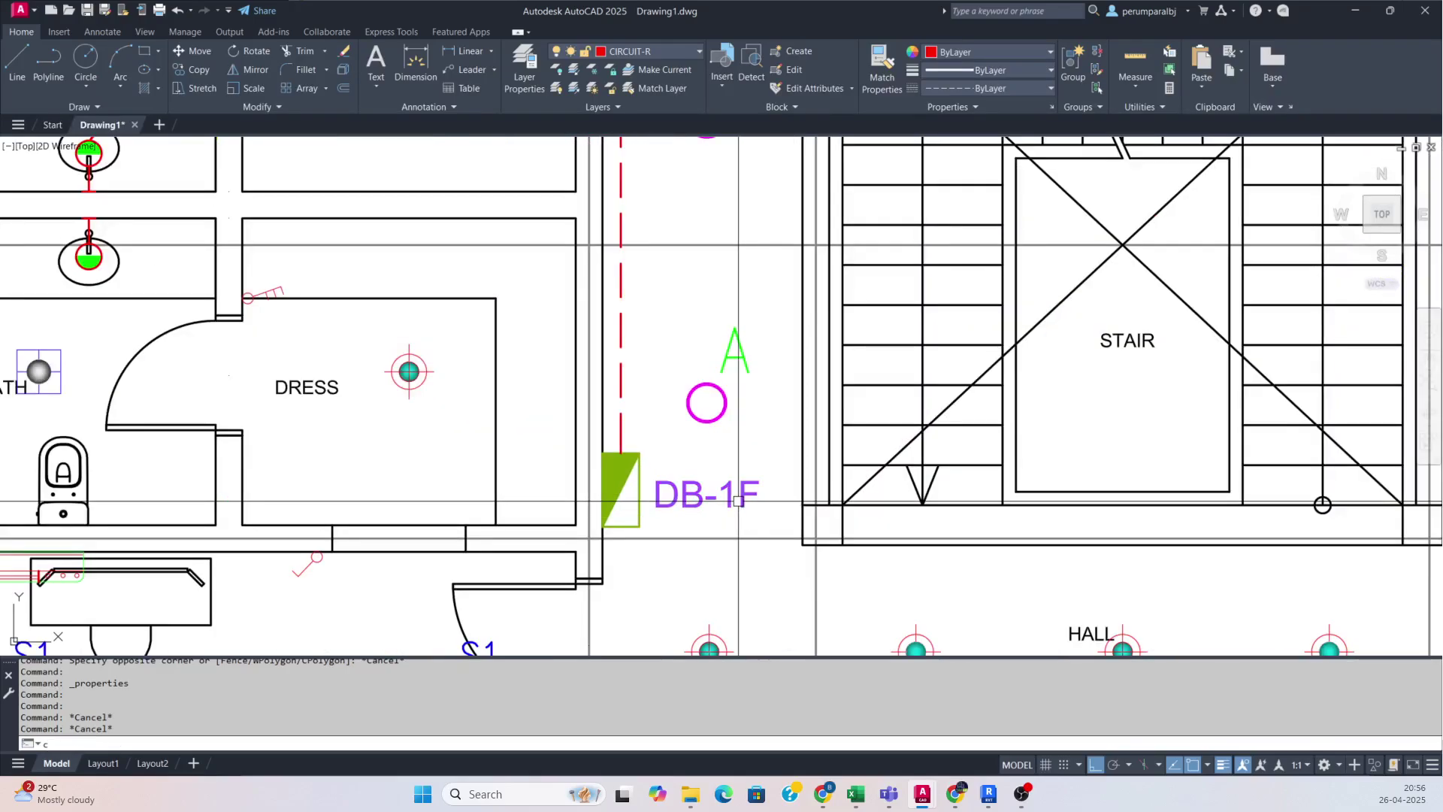
pyautogui.press('Return')
pyautogui.click(689, 504)
pyautogui.scroll(-8, 815, 499)
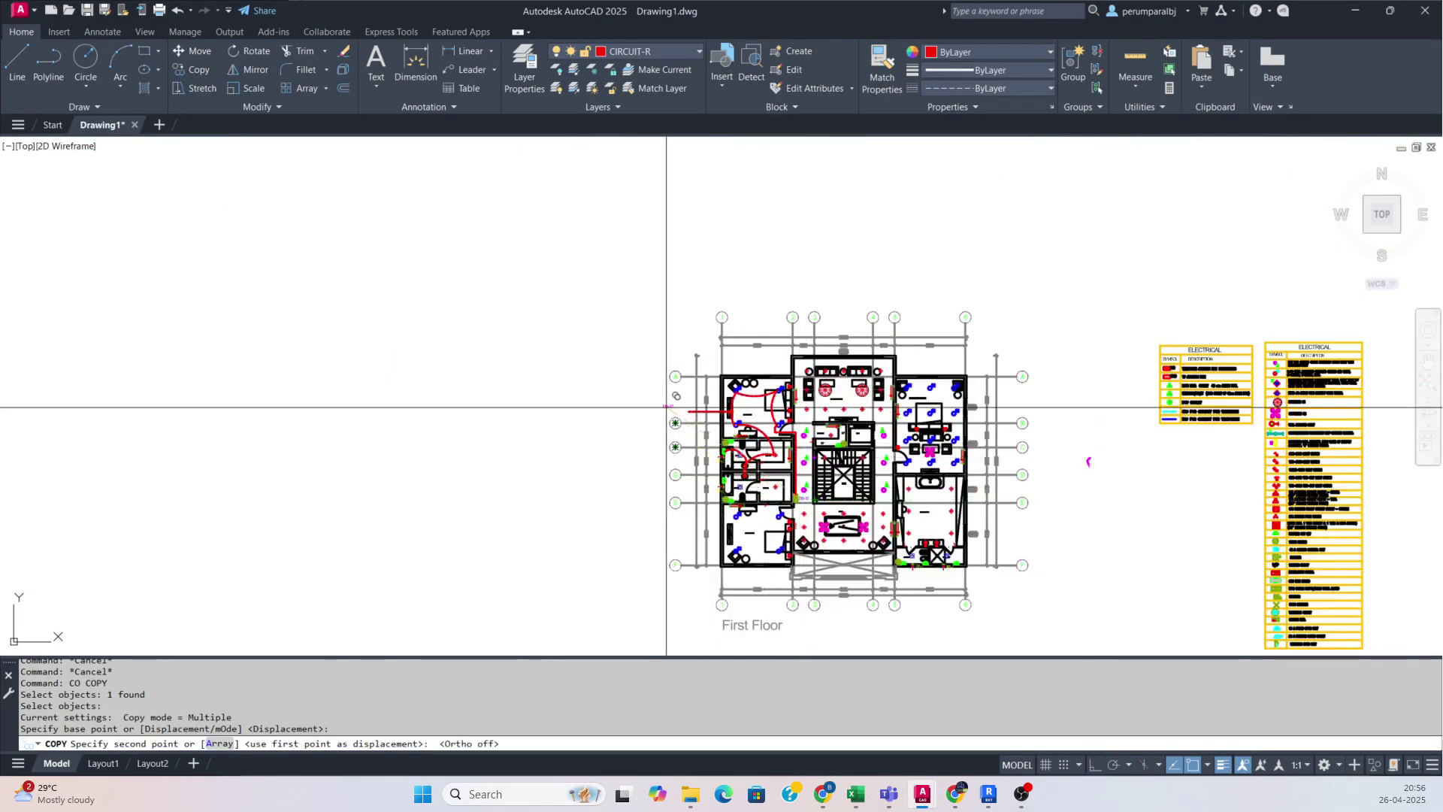
pyautogui.scroll(8, 666, 407)
pyautogui.click(1016, 589)
pyautogui.press('Escape')
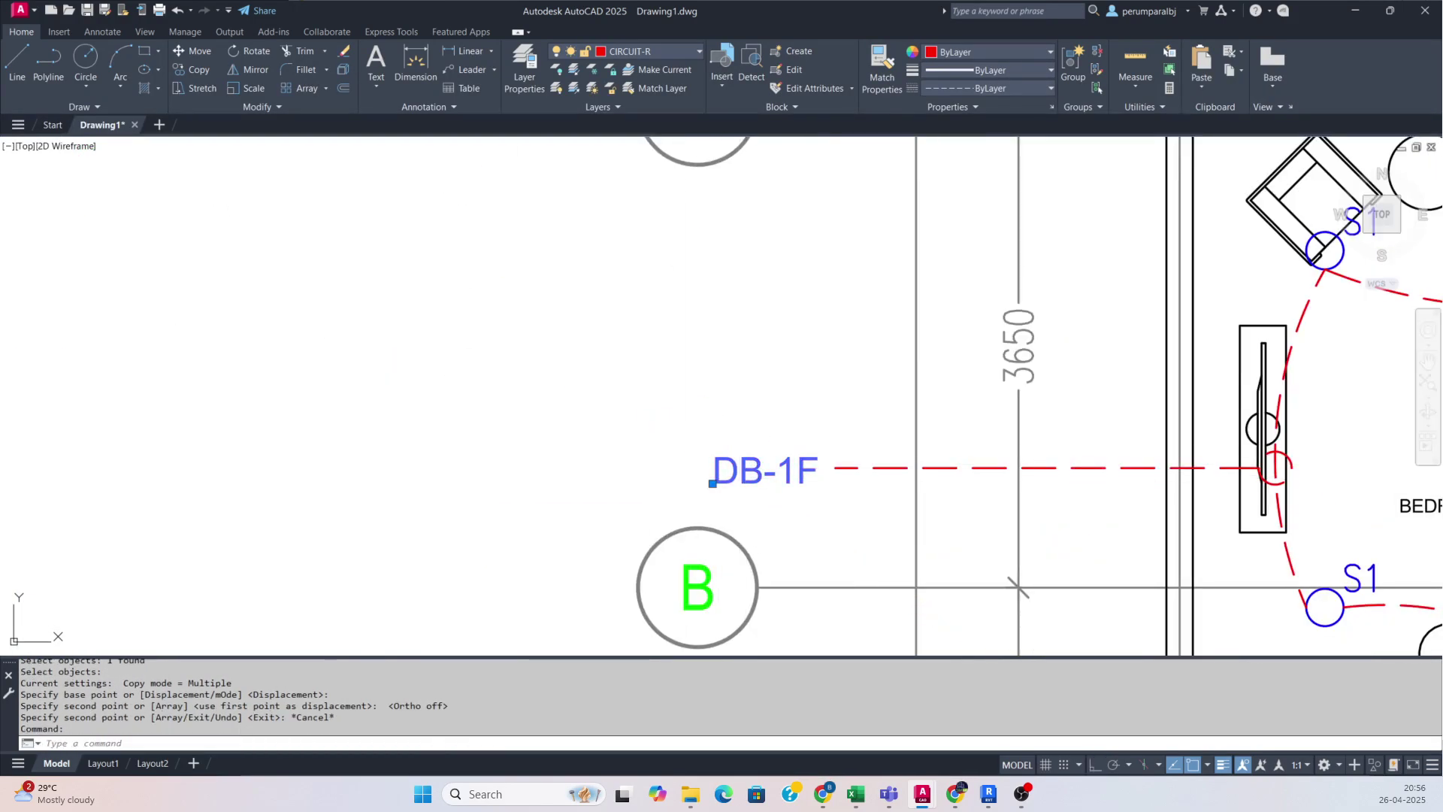
# - Change the copied label's text to R1/DB-1F
pyautogui.doubleClick(718, 481)
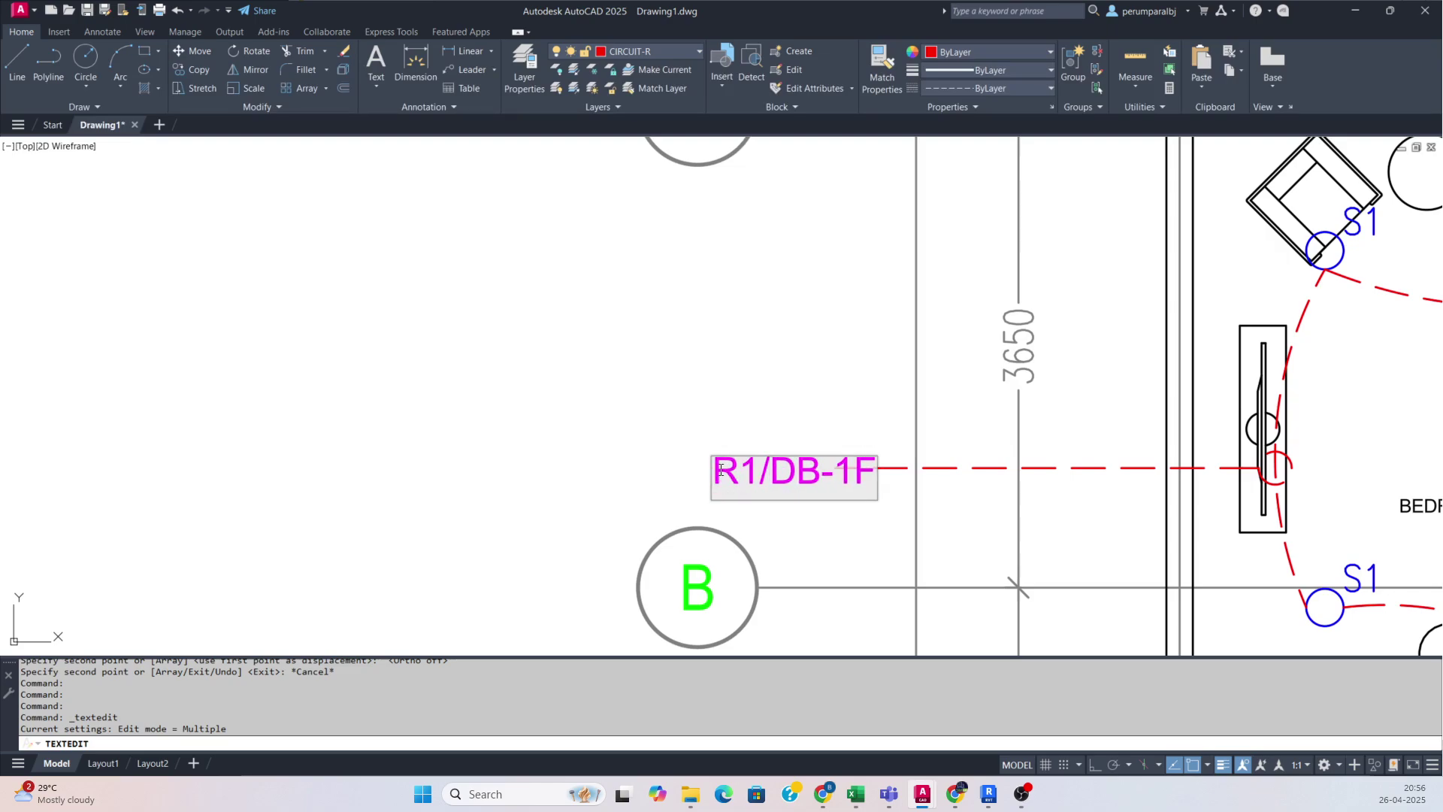
pyautogui.press('Return')
pyautogui.press('Escape')
# - Move the R1/DB-1F label clear of the leader line so it sits at the leader's outer end
pyautogui.write('m')
pyautogui.press('space')
pyautogui.click(802, 500)
pyautogui.click(778, 445)
pyautogui.press('space')
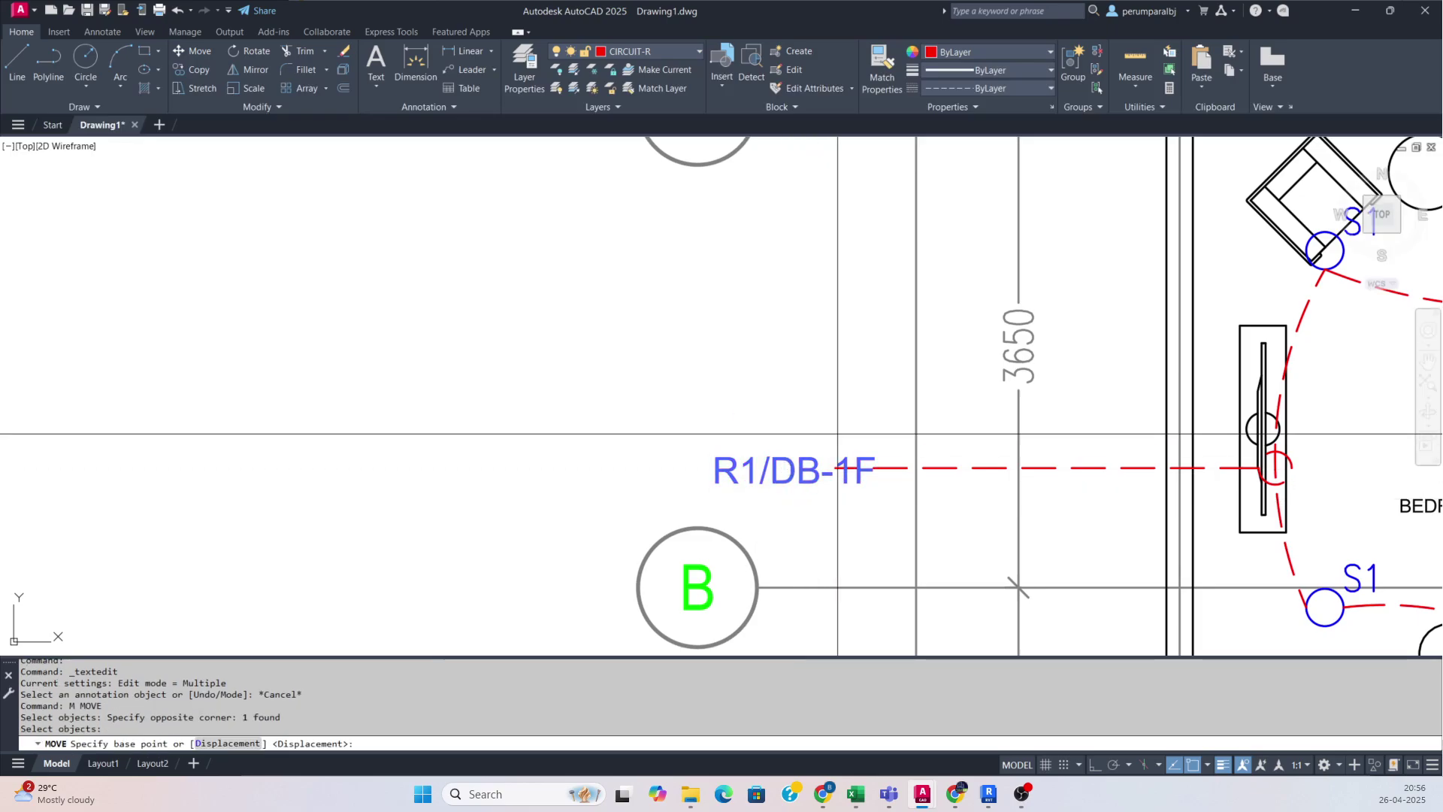
pyautogui.click(850, 409)
pyautogui.click(824, 391)
pyautogui.scroll(-5, 752, 376)
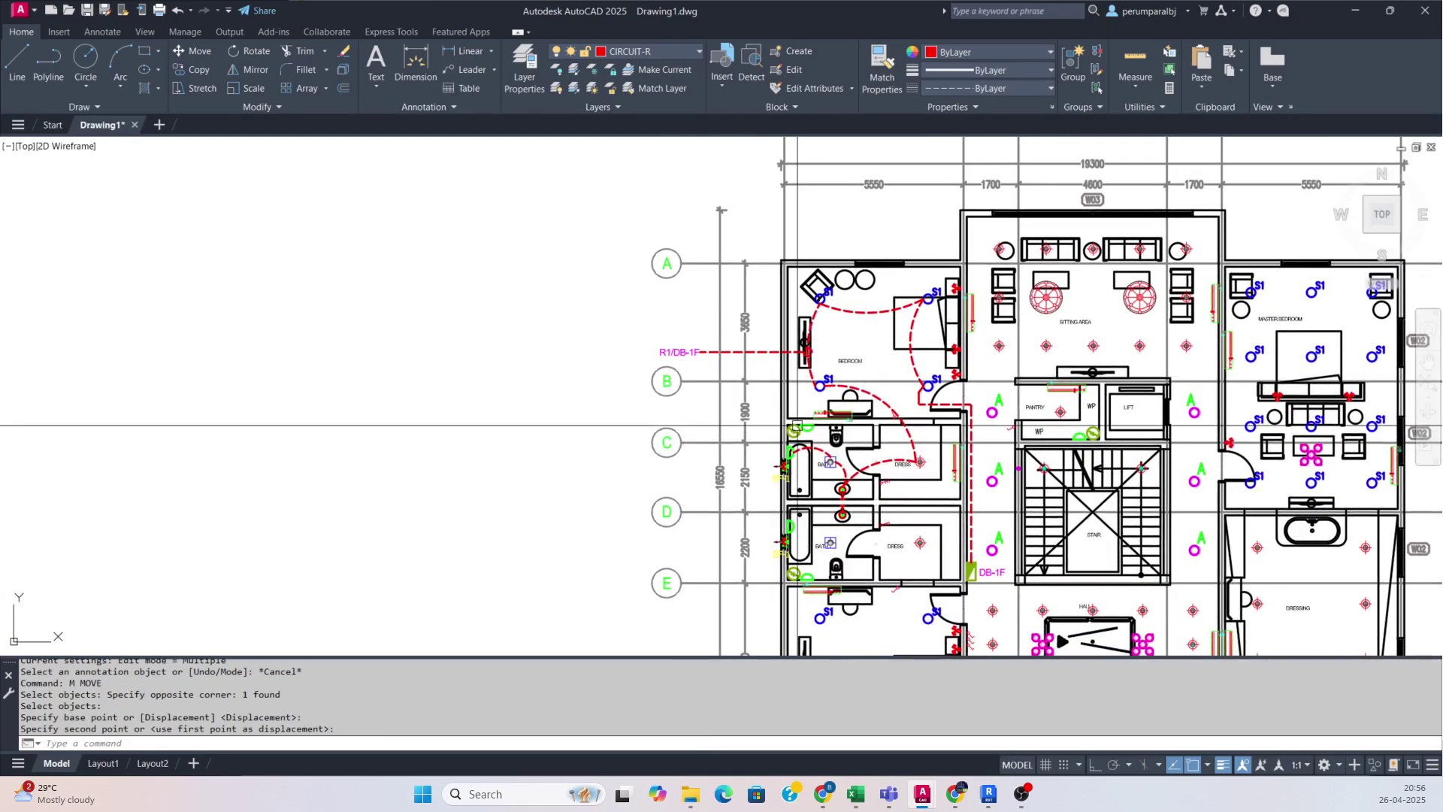
# - Draw a circuit arc in the lower bath from the green semicircular fixture at the bathtub to the ceiling light
pyautogui.scroll(2, 676, 342)
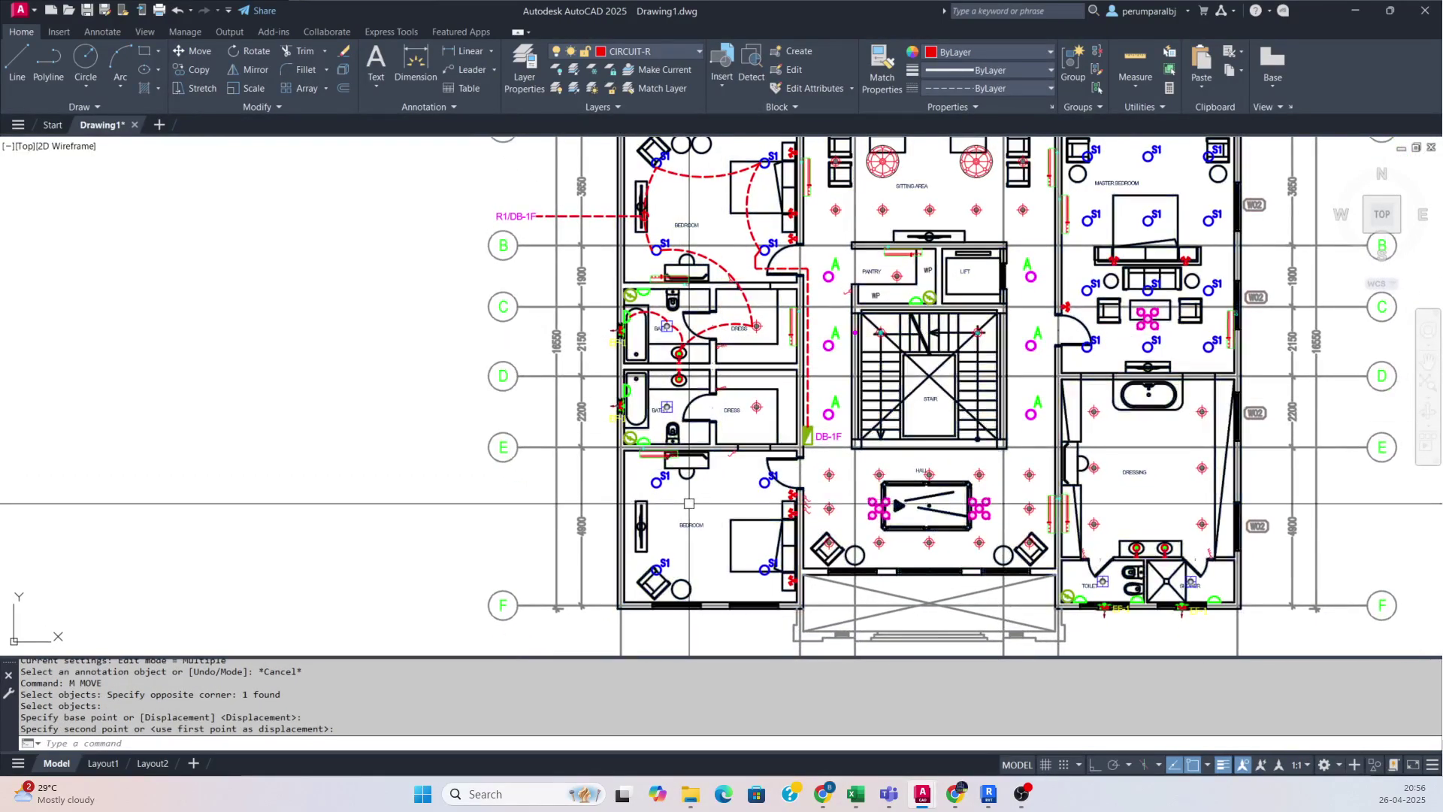
pyautogui.scroll(2, 679, 578)
pyautogui.scroll(-5, 678, 578)
pyautogui.write('a')
pyautogui.press('Return')
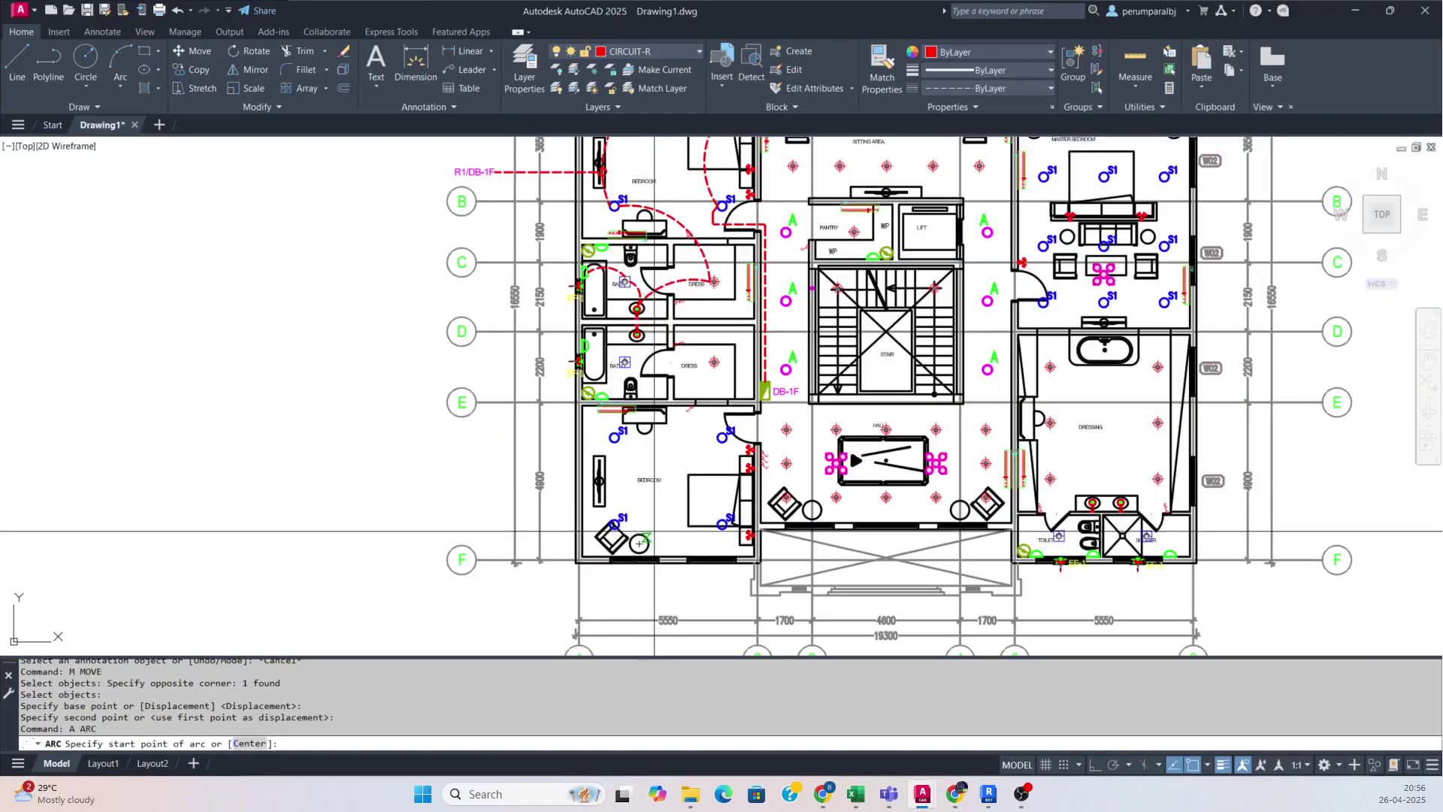
pyautogui.scroll(2, 641, 377)
pyautogui.scroll(6, 593, 350)
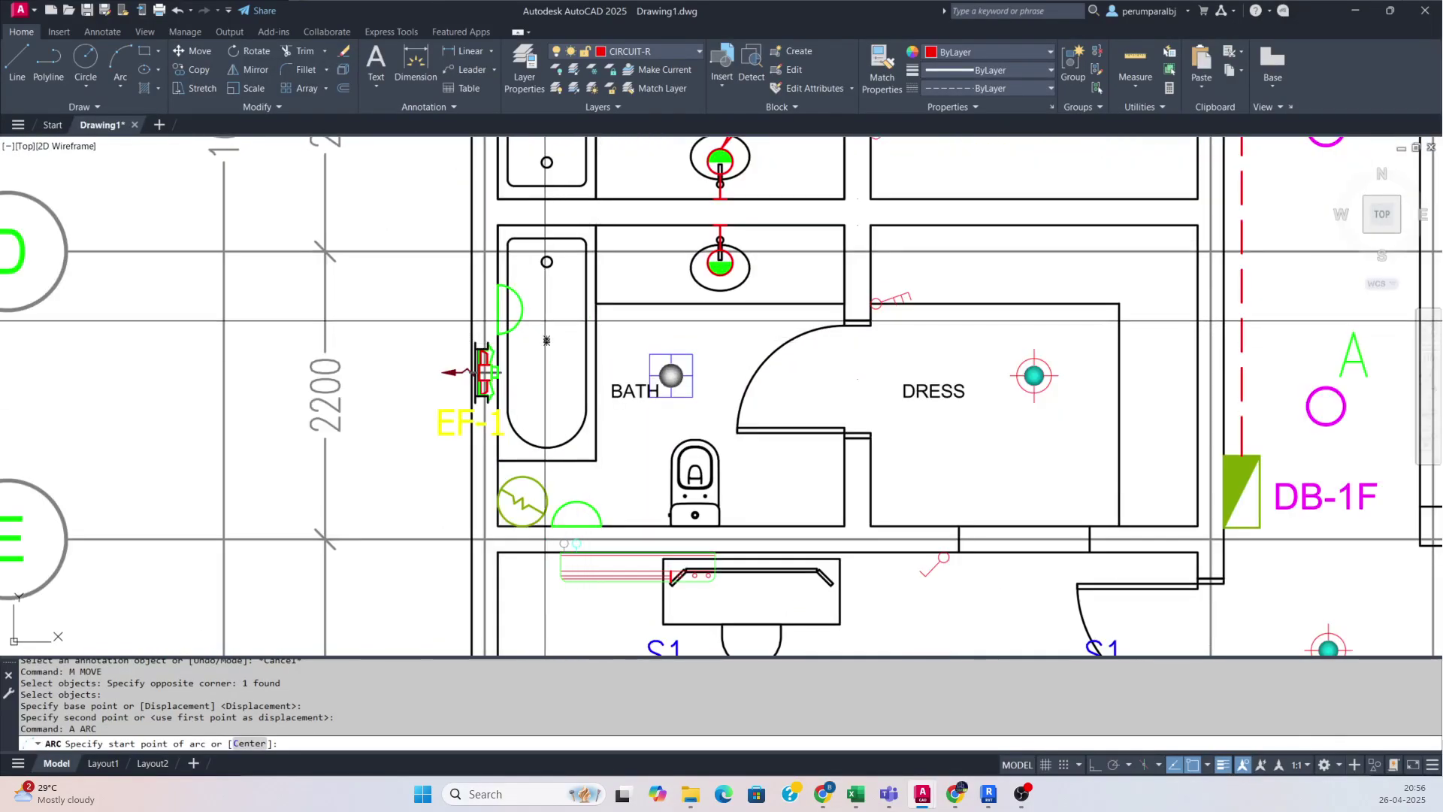
pyautogui.scroll(2, 588, 325)
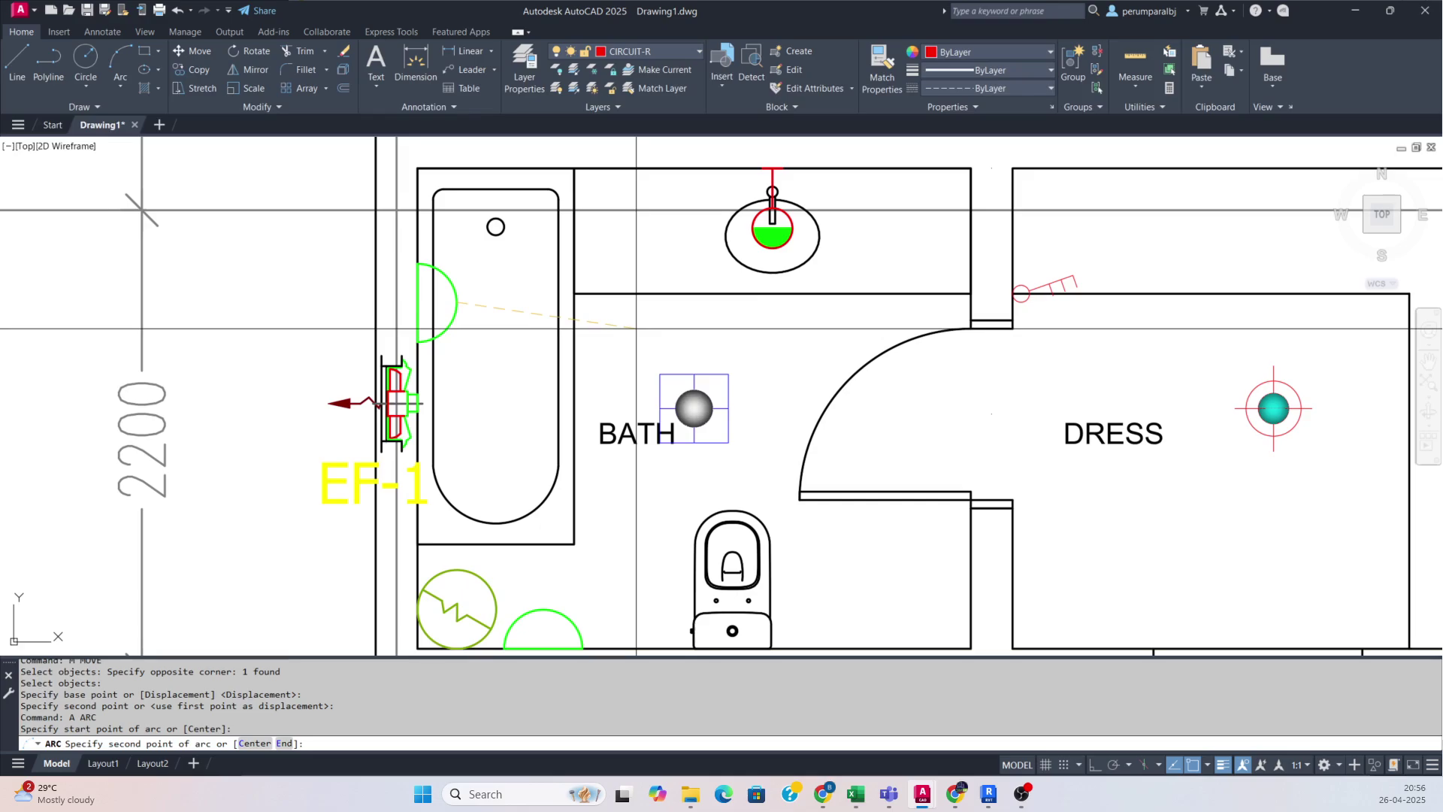
pyautogui.click(661, 354)
pyautogui.click(695, 373)
pyautogui.press('Escape')
# - Draw a circuit arc from the lower bath's ceiling light to the light above the washbasin
pyautogui.press('space')
pyautogui.click(694, 374)
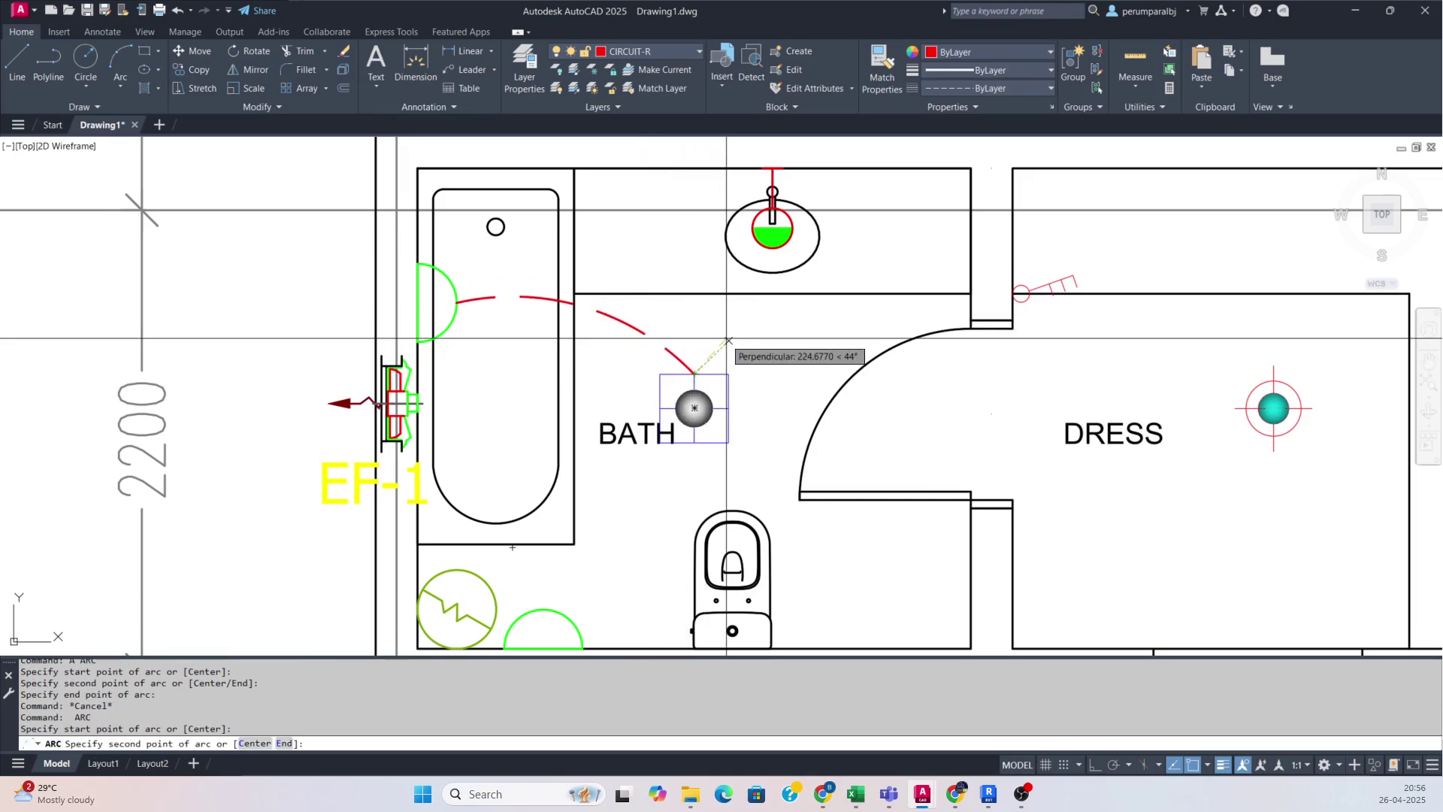
pyautogui.click(728, 341)
pyautogui.click(774, 248)
pyautogui.press('Escape')
# - Draw a circuit arc from the washbasin light to the dress room light and flatten it by shifting its midpoint
pyautogui.press('space')
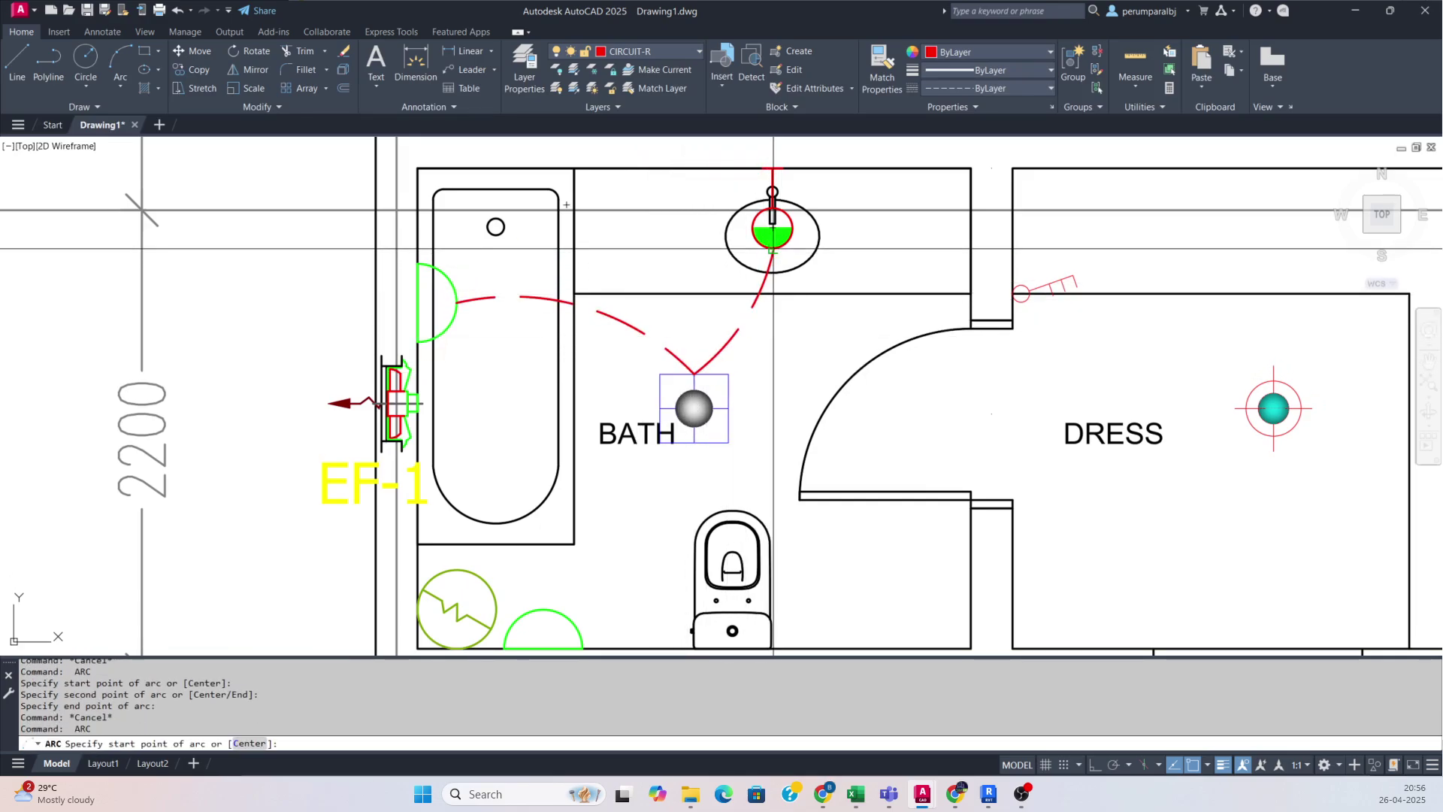
pyautogui.click(773, 248)
pyautogui.click(835, 353)
pyautogui.moveTo(1034, 424); pyautogui.dragTo(850, 380, button='middle')
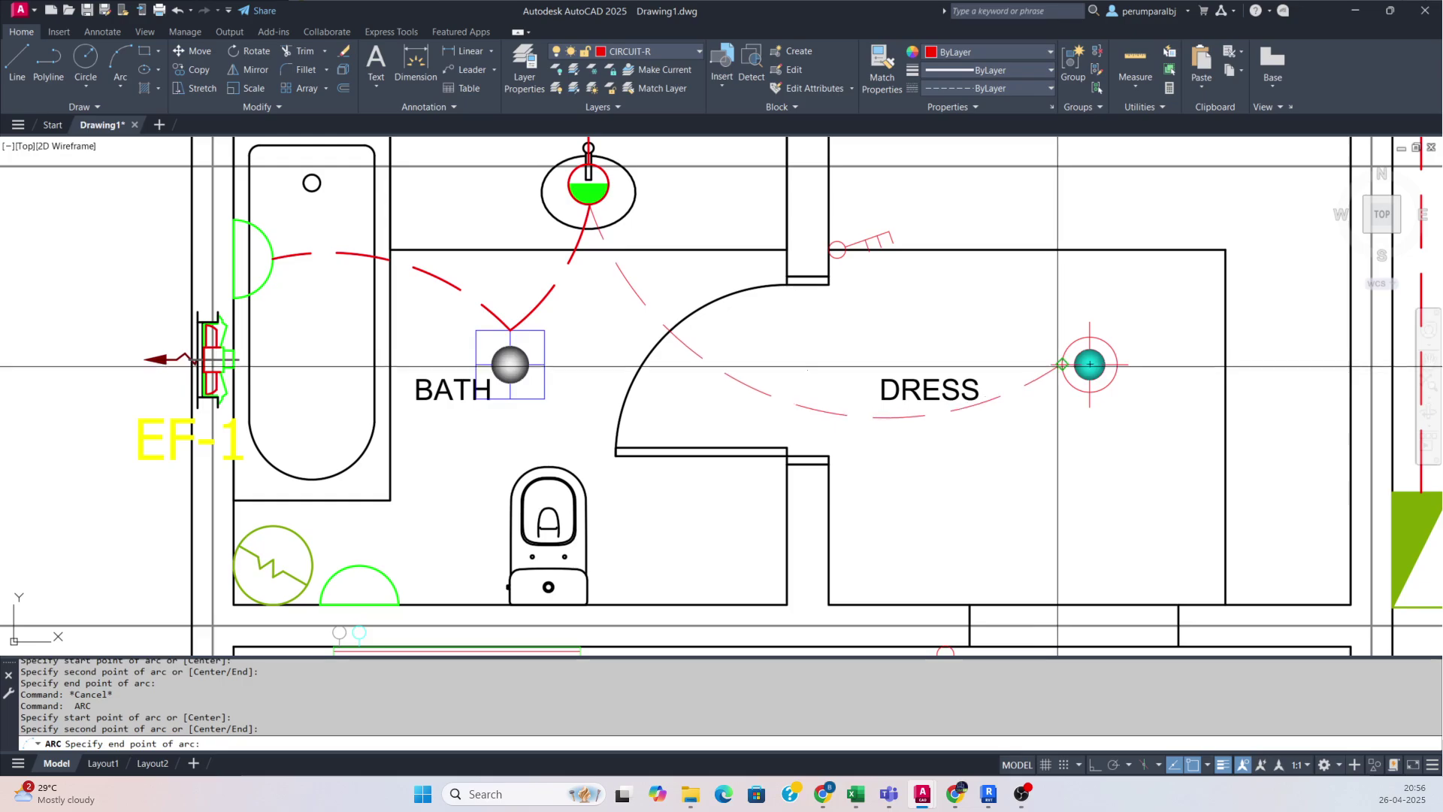
pyautogui.click(1062, 364)
pyautogui.press('Escape')
pyautogui.click(846, 387)
pyautogui.click(800, 415)
pyautogui.click(792, 403)
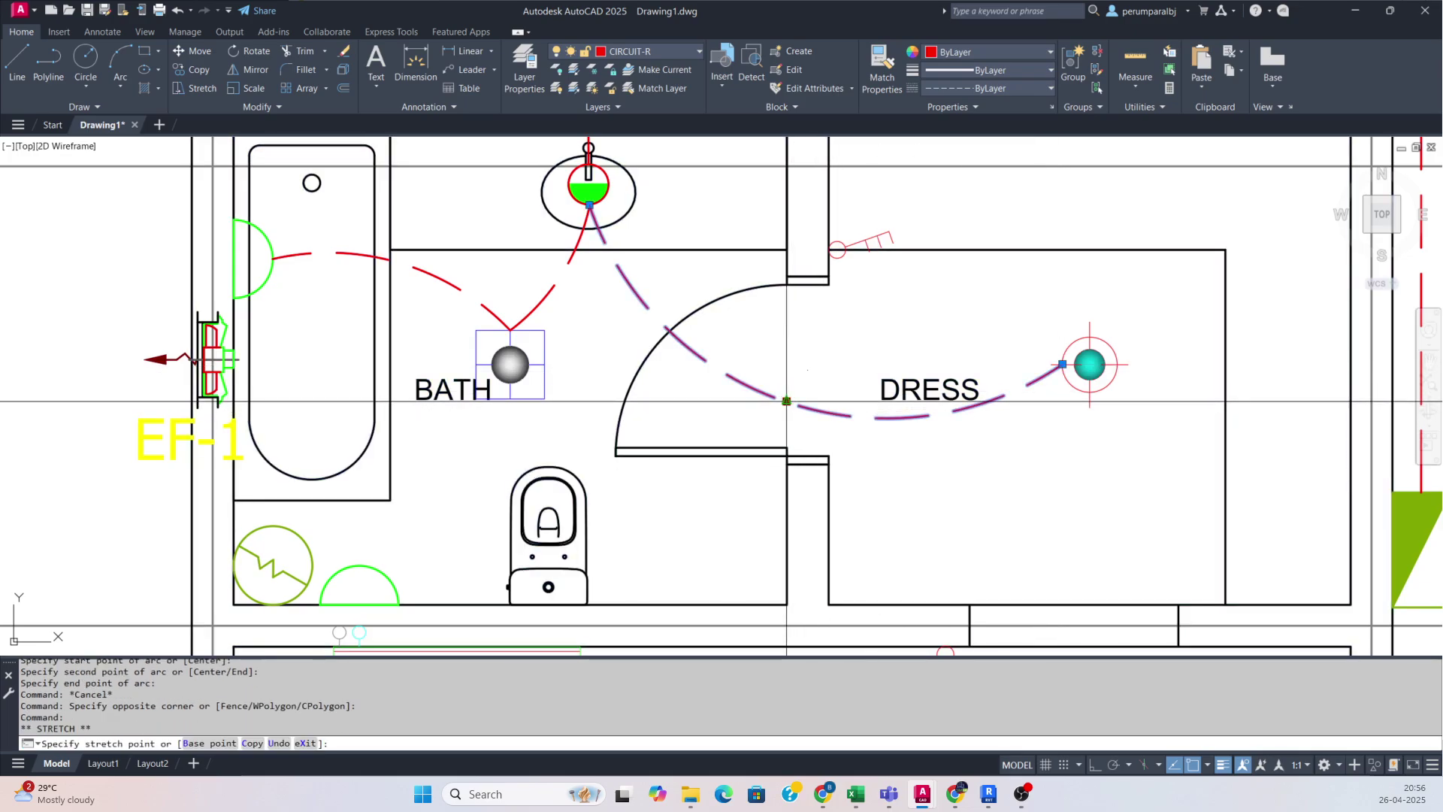
pyautogui.click(802, 355)
pyautogui.press('Escape')
# - Draw a circuit arc from the lower bedroom's S1 light near the desk to the dress room light and reduce its bulge
pyautogui.scroll(-3, 808, 371)
pyautogui.moveTo(863, 393); pyautogui.dragTo(771, 342, button='middle')
pyautogui.scroll(1, 624, 423)
pyautogui.write('a')
pyautogui.press('space')
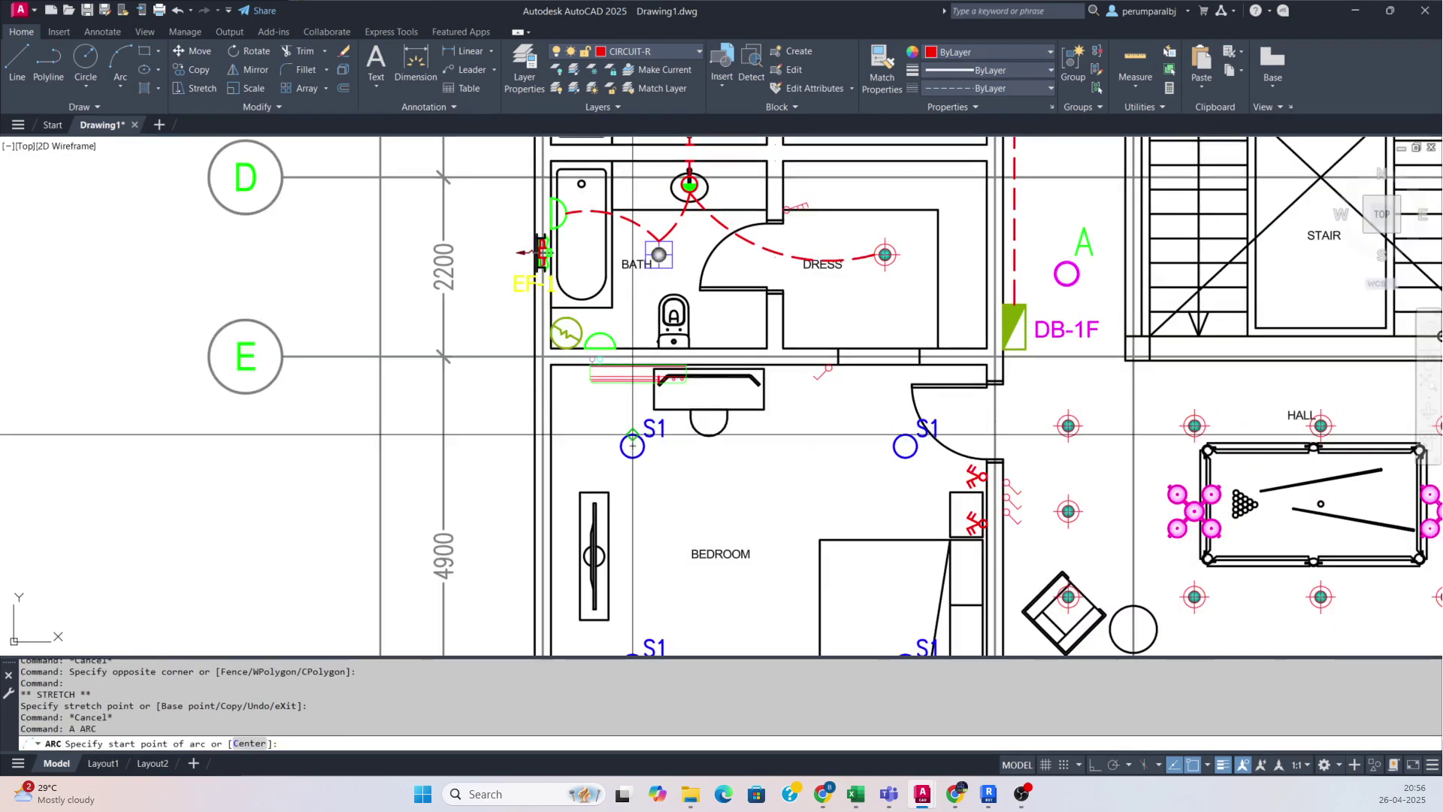
pyautogui.click(633, 434)
pyautogui.click(717, 335)
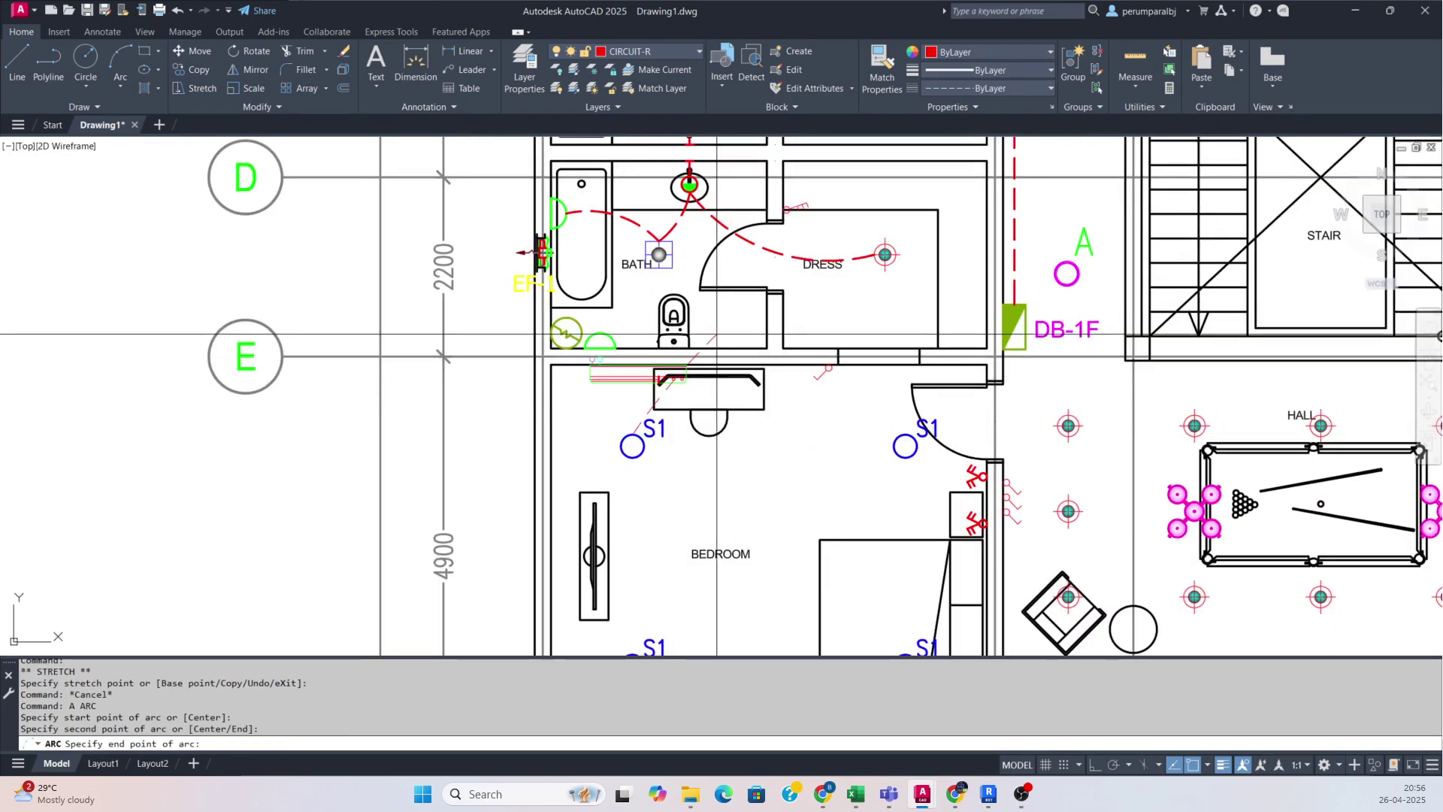
pyautogui.click(874, 254)
pyautogui.press('Escape')
pyautogui.click(751, 309)
pyautogui.click(735, 320)
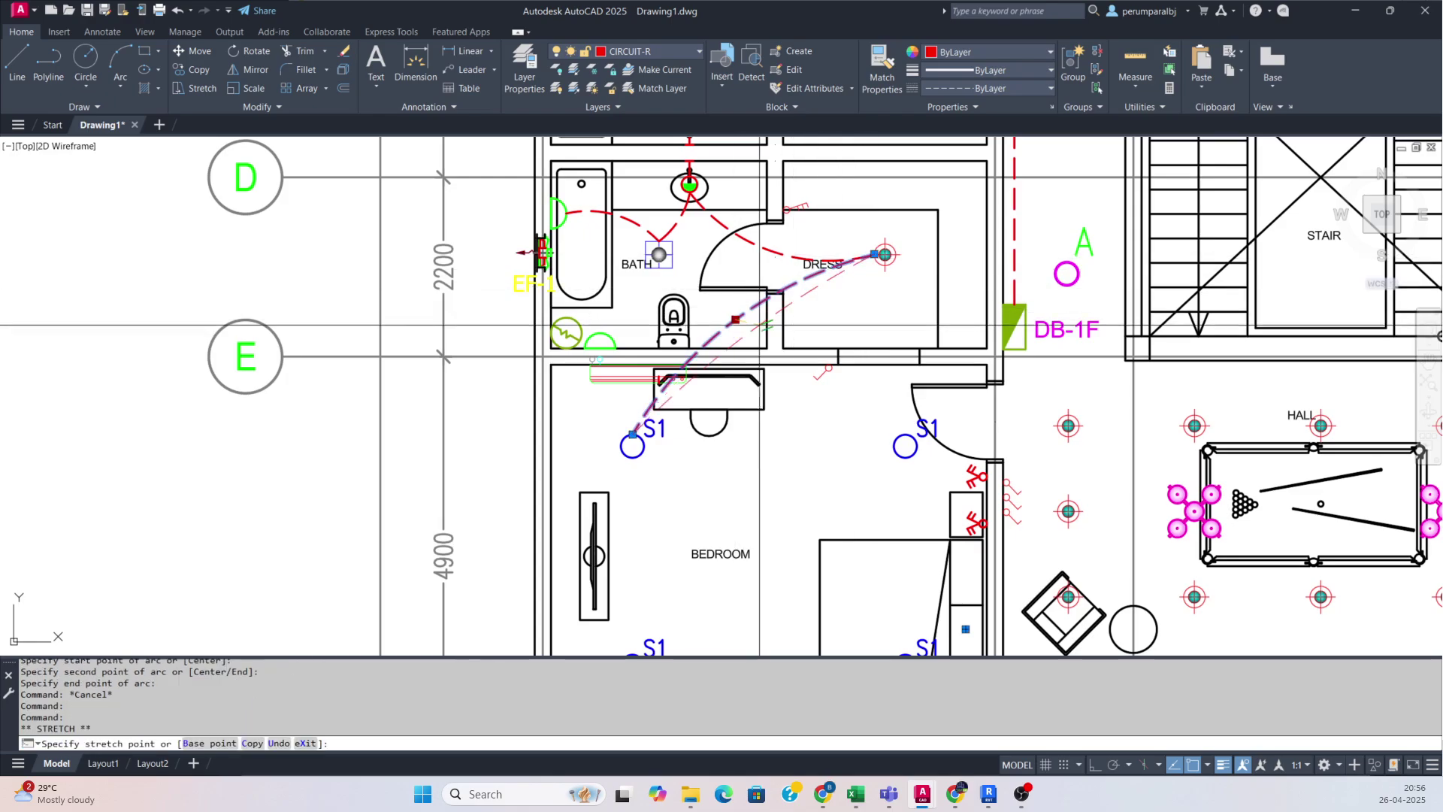
pyautogui.press('Escape')
# - Draw a circuit arc from the S1 light near the desk past the TV unit to the S1 light at the armchair
pyautogui.write('a')
pyautogui.press('space')
pyautogui.moveTo(620, 446); pyautogui.dragTo(579, 382, button='middle')
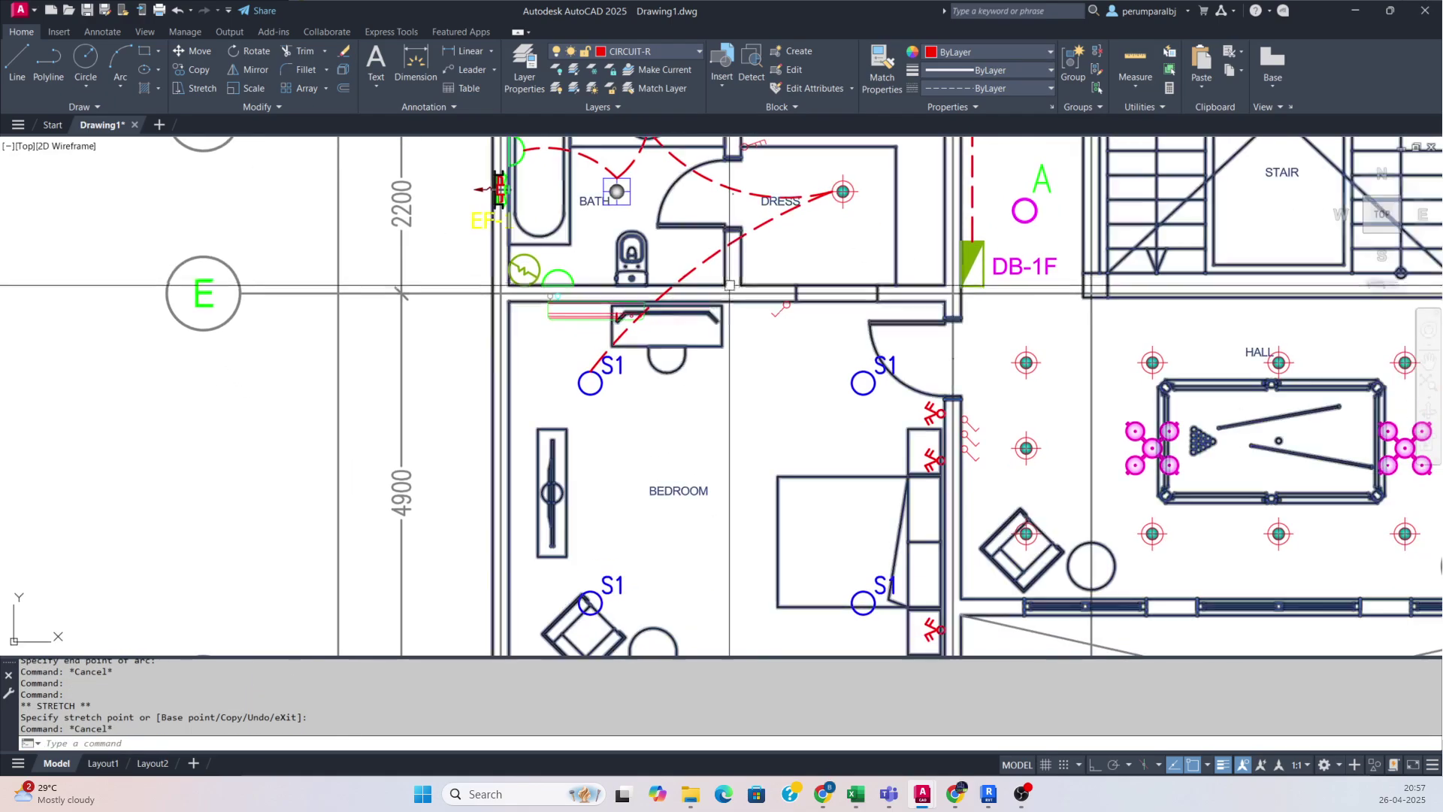
pyautogui.click(590, 382)
pyautogui.click(553, 493)
pyautogui.scroll(2, 572, 571)
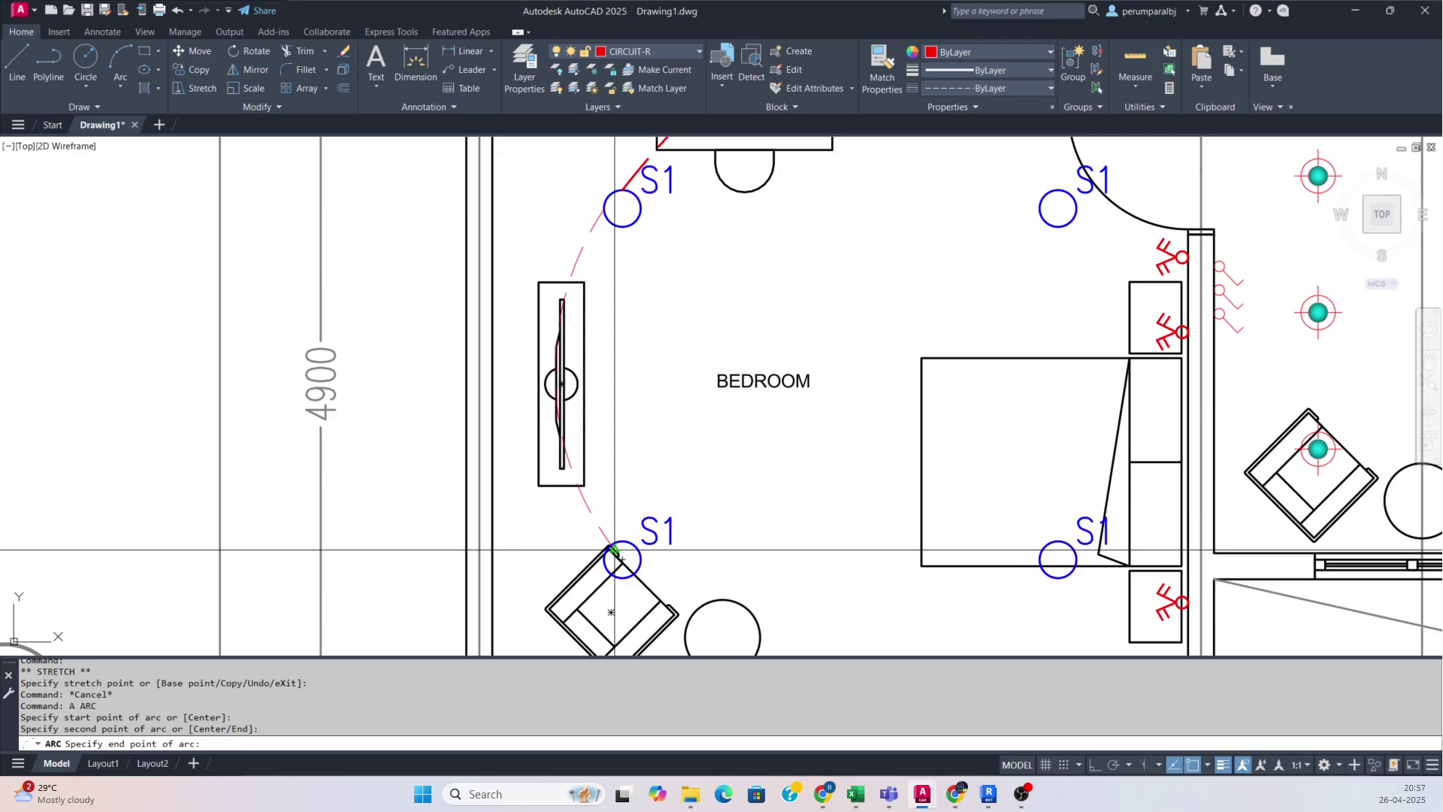
pyautogui.click(623, 541)
pyautogui.press('Escape')
# - Draw an upward-bowed circuit arc from the armchair's S1 light to the S1 light over the bed
pyautogui.press('space')
pyautogui.click(622, 541)
pyautogui.click(827, 451)
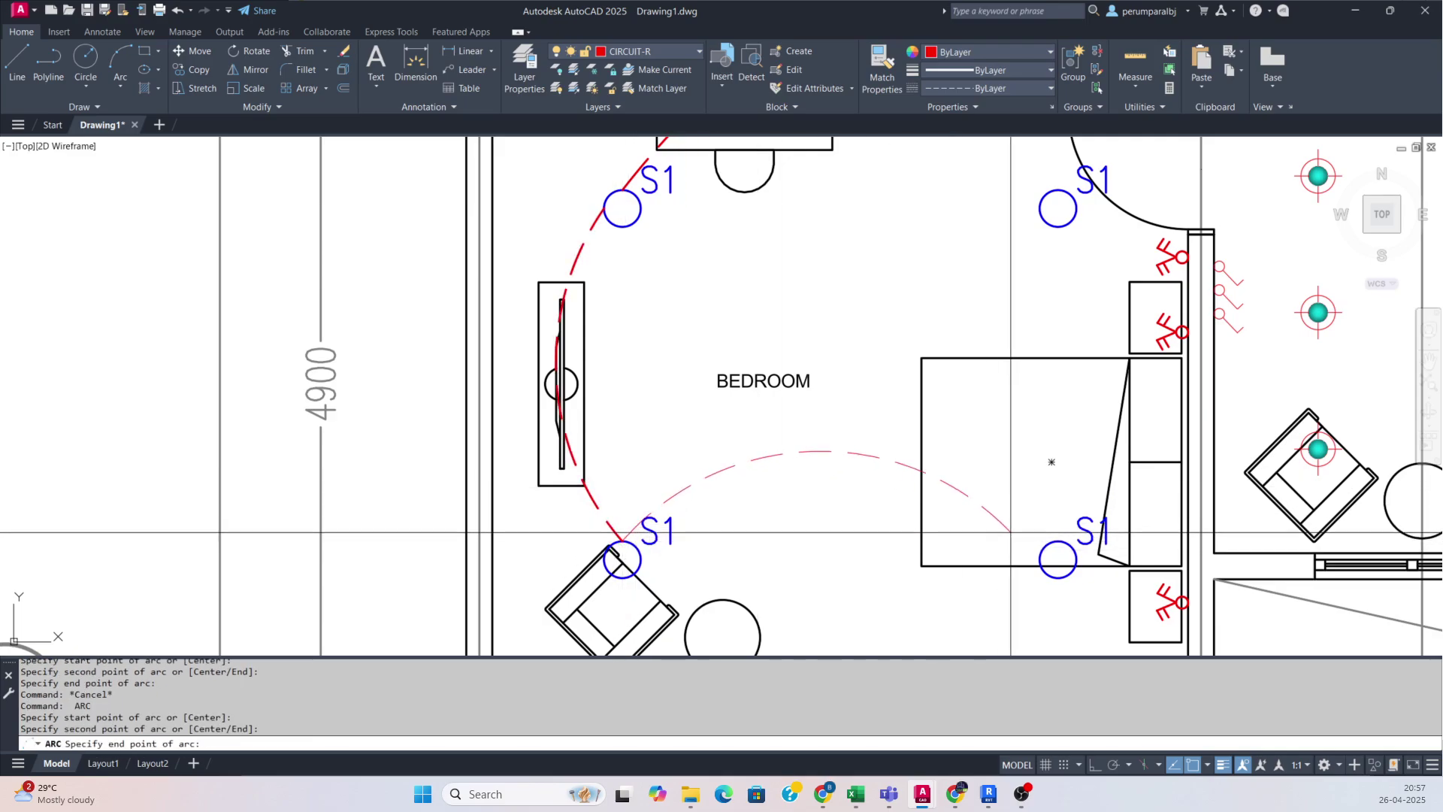
pyautogui.click(1058, 540)
pyautogui.press('Escape')
# - Draw a circuit arc from the S1 light over the bed to the S1 light by the bedroom door
pyautogui.press('space')
pyautogui.click(1058, 541)
pyautogui.click(1098, 413)
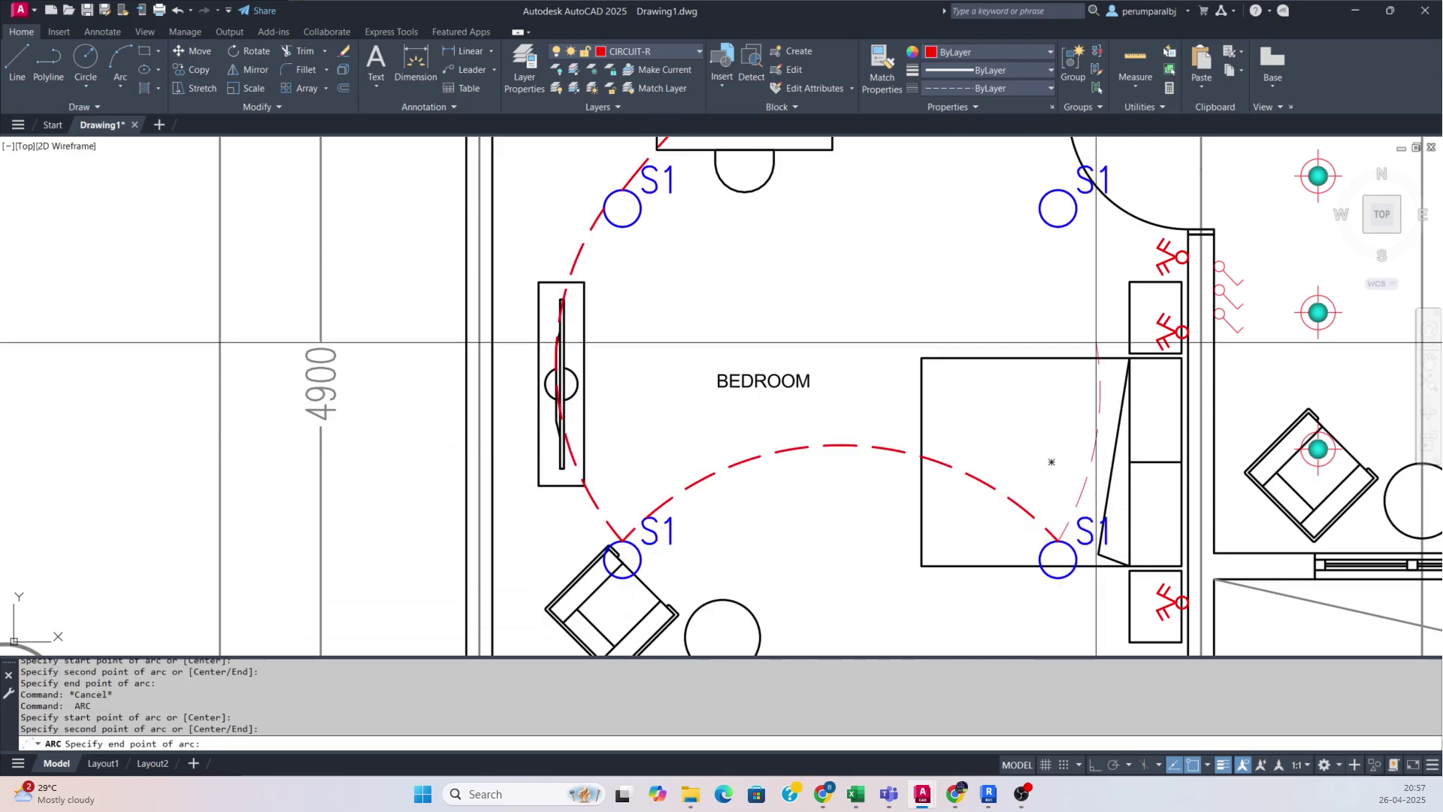
pyautogui.click(1077, 209)
pyautogui.press('Escape')
# - Flatten the arc between the armchair and bed S1 lights by moving its midpoint slightly down
pyautogui.click(850, 394)
pyautogui.click(828, 447)
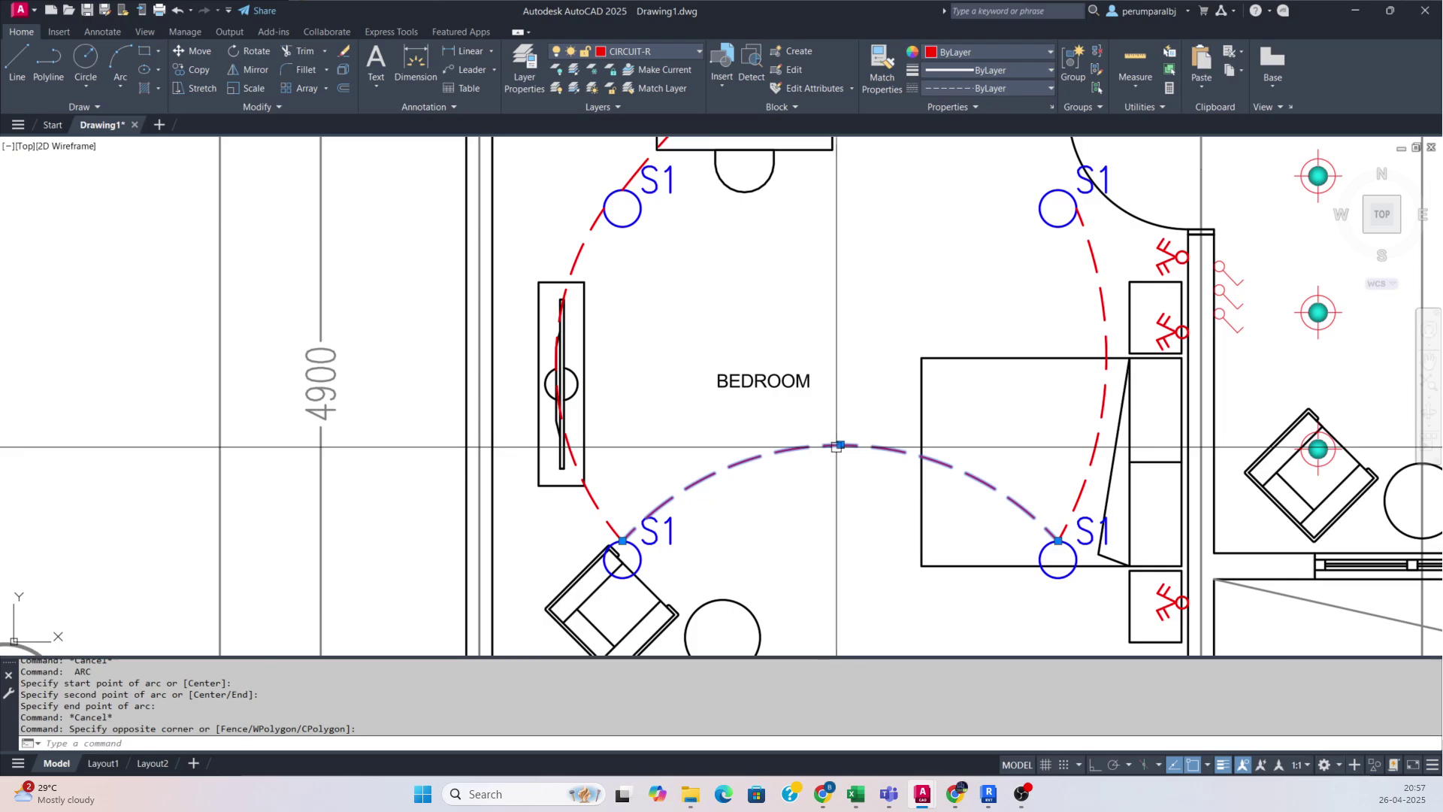
pyautogui.click(840, 445)
pyautogui.click(839, 468)
pyautogui.press('Escape')
# - Draw a downward-bowed circuit arc from the bed's S1 light to the red switch symbol at the lower nightstand
pyautogui.moveTo(908, 503); pyautogui.dragTo(570, 420, button='middle')
pyautogui.scroll(1, 712, 525)
pyautogui.write('a')
pyautogui.press('space')
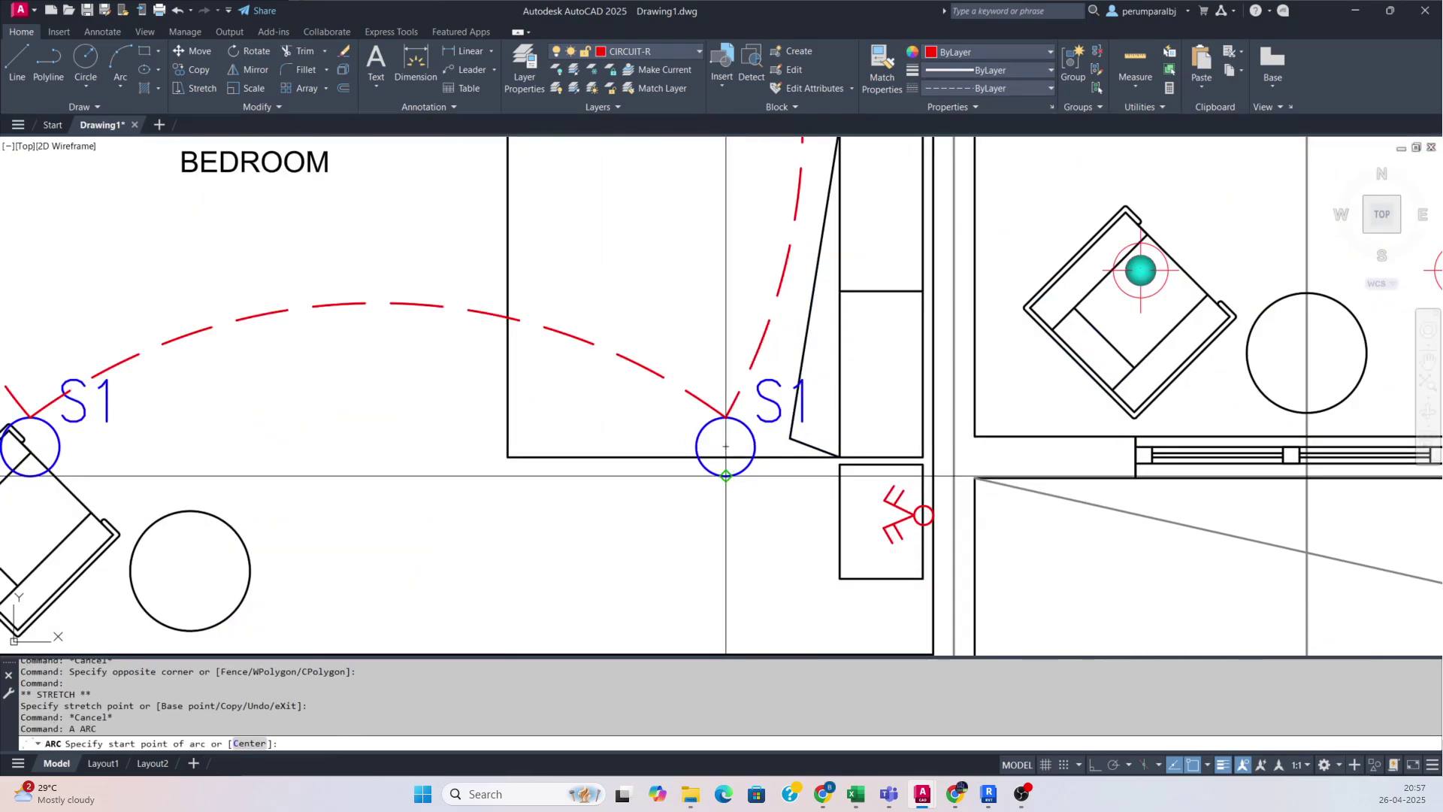
pyautogui.click(726, 476)
pyautogui.click(845, 557)
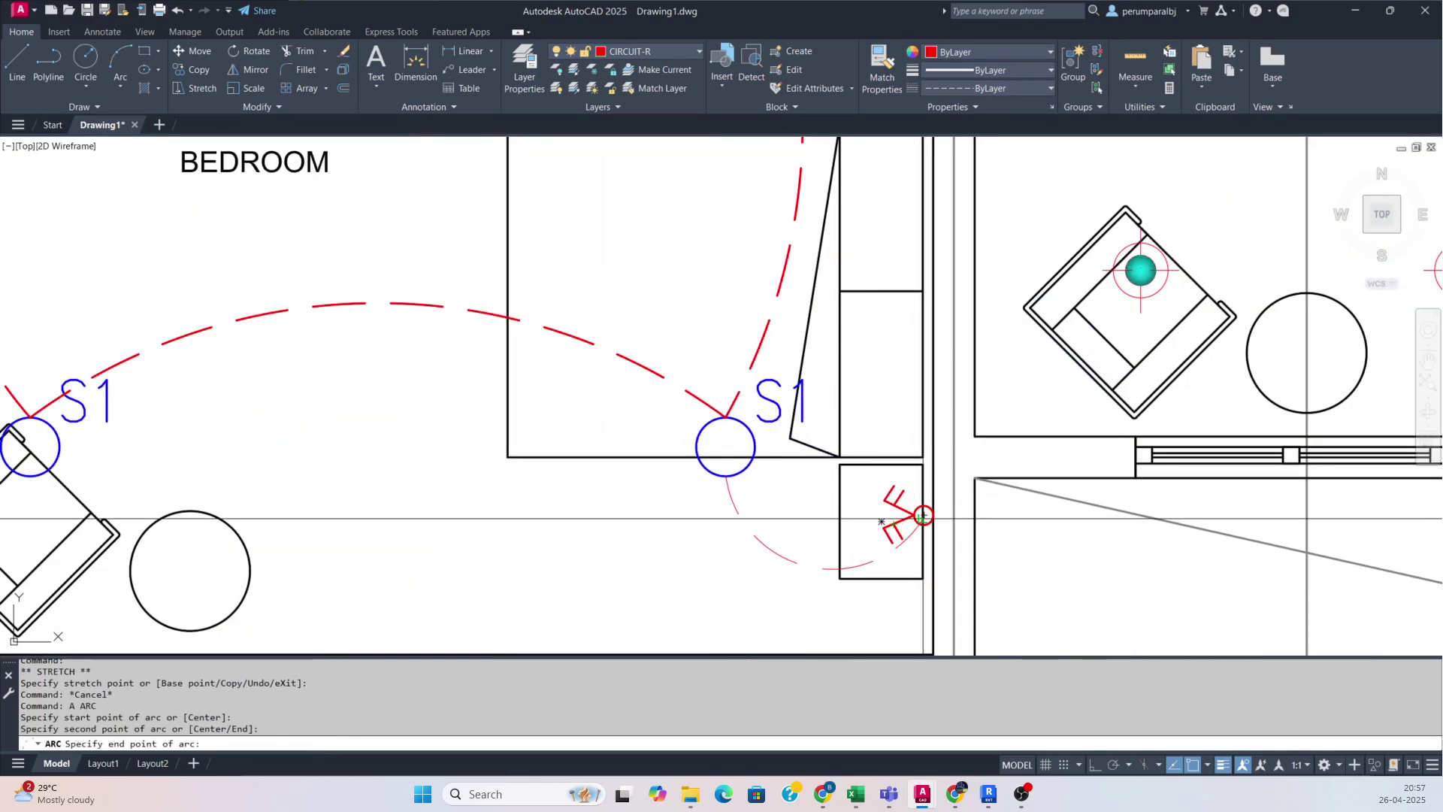
pyautogui.click(923, 515)
pyautogui.press('Escape')
# - Draw a circuit arc from the S1 light by the door to the red switch symbol at the upper nightstand
pyautogui.moveTo(773, 373); pyautogui.dragTo(686, 539, button='middle')
pyautogui.moveTo(716, 386); pyautogui.dragTo(635, 573, button='middle')
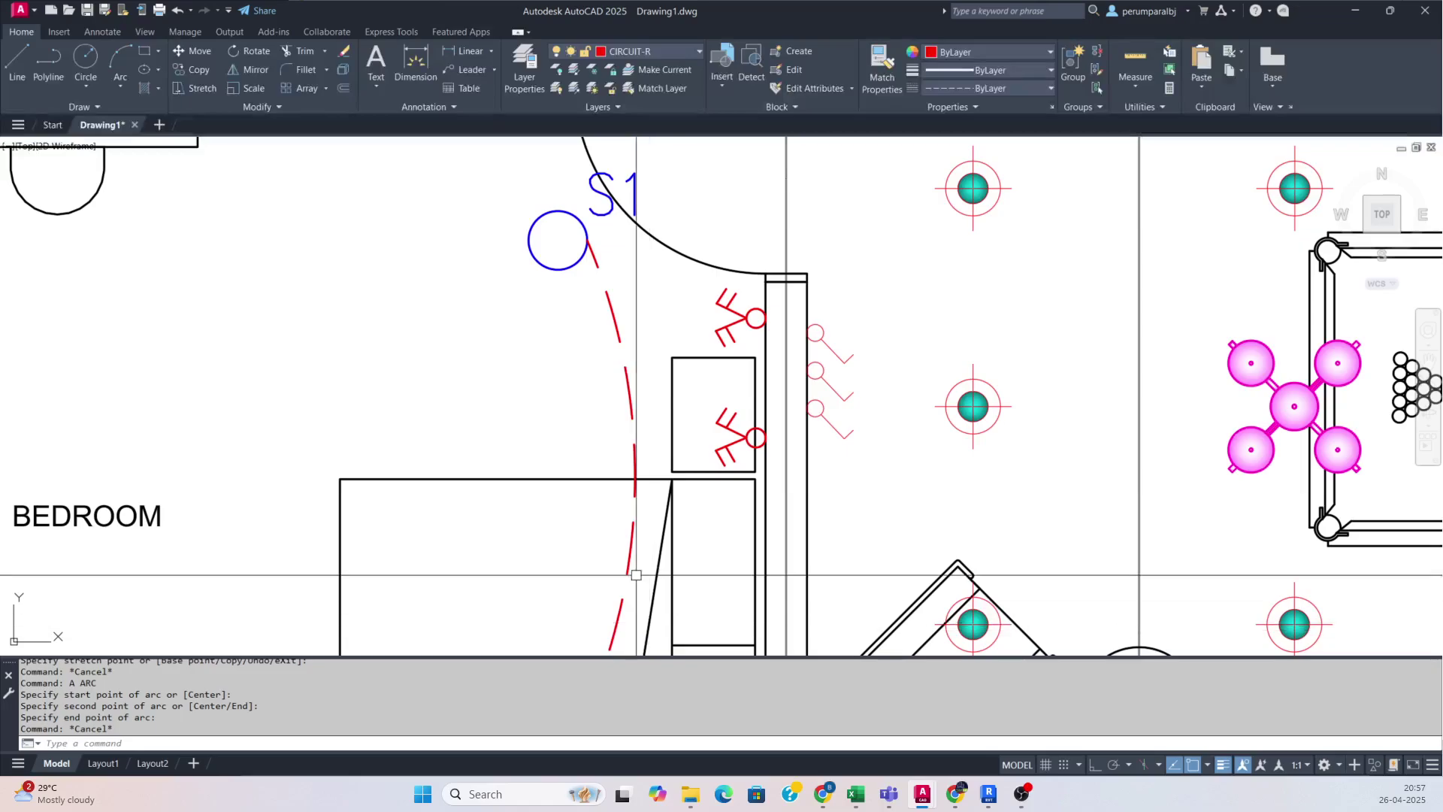
pyautogui.press('space')
pyautogui.click(588, 242)
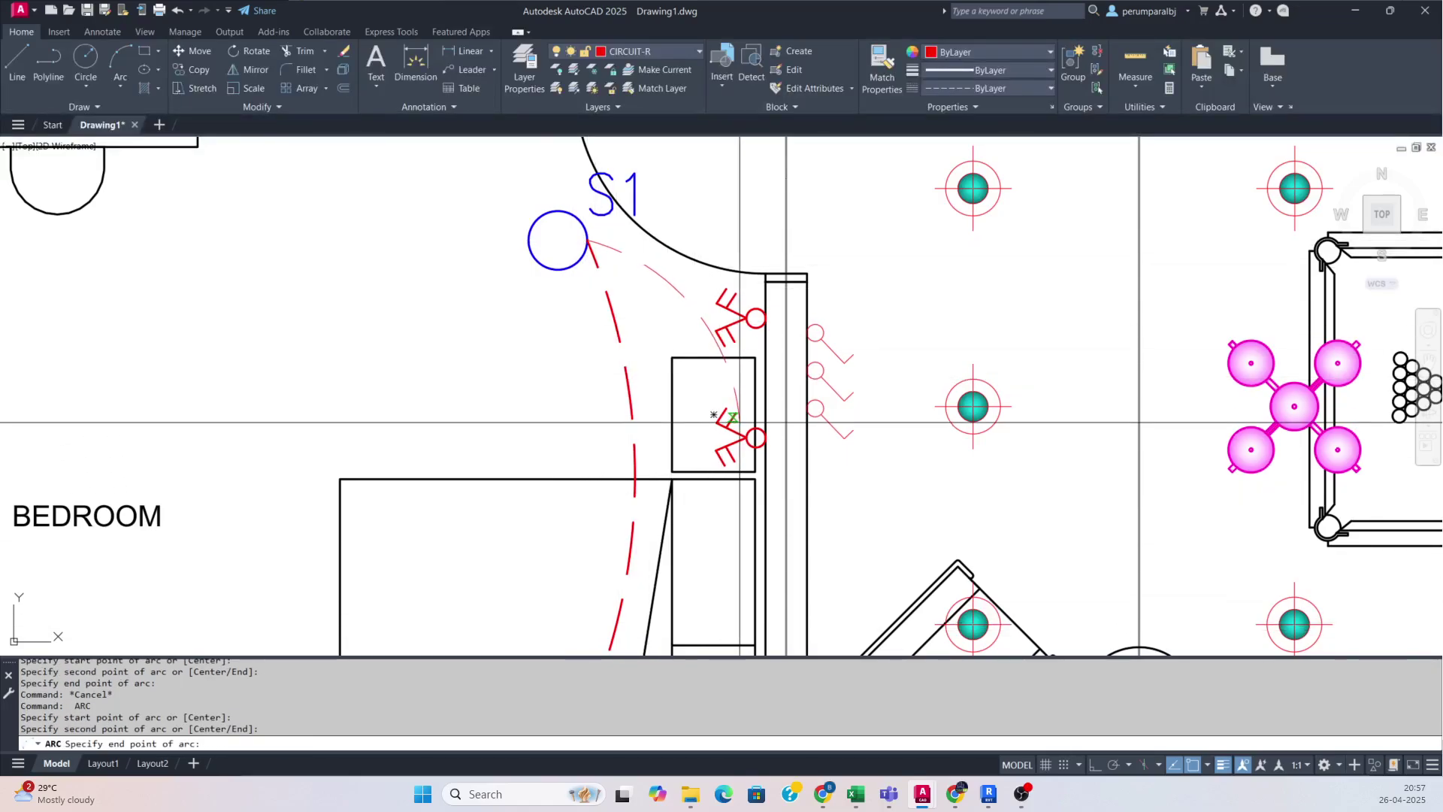
pyautogui.click(715, 345)
pyautogui.press('Escape')
# - Reshape the arc joining the door and bed S1 lights so it bows toward the middle of the bedroom
pyautogui.scroll(-3, 684, 418)
pyautogui.click(670, 429)
pyautogui.press('Escape')
pyautogui.scroll(1, 670, 430)
pyautogui.click(671, 408)
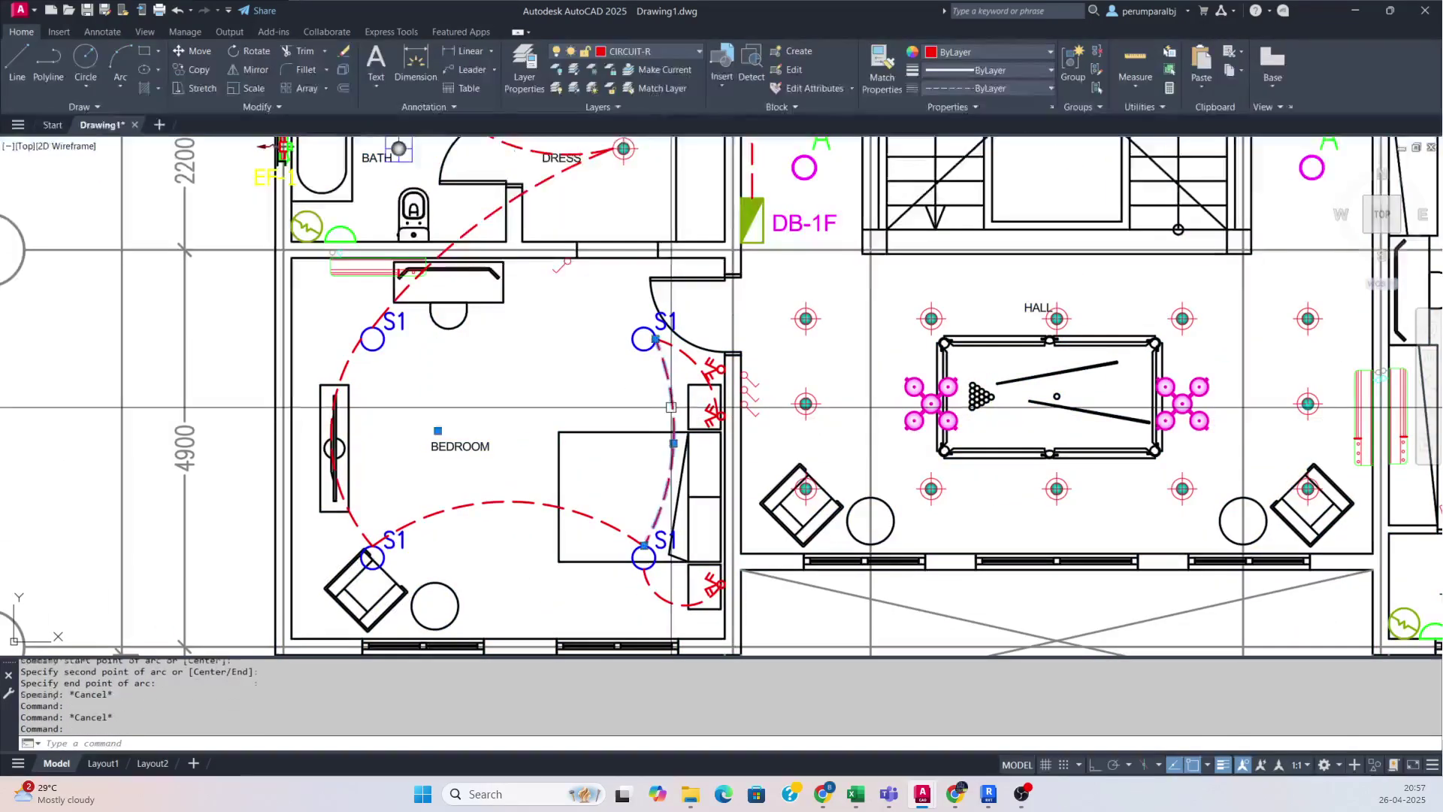
pyautogui.click(609, 440)
pyautogui.press('Escape')
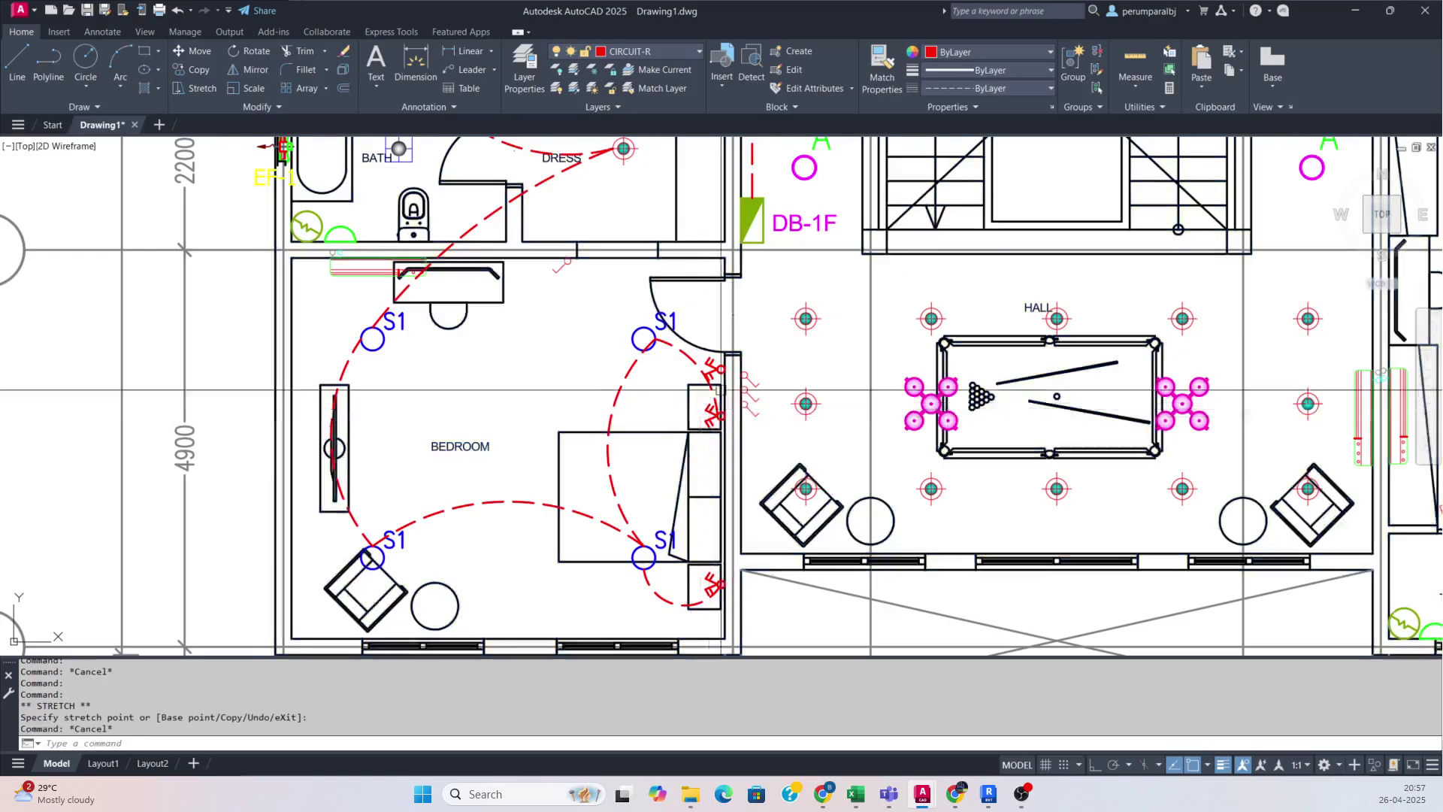
# - Reshape the arc from the door's S1 light to the upper nightstand switch so it bows down toward the bed
pyautogui.scroll(2, 700, 364)
pyautogui.click(701, 374)
pyautogui.scroll(-2, 638, 443)
pyautogui.scroll(2, 677, 403)
pyautogui.scroll(2, 677, 404)
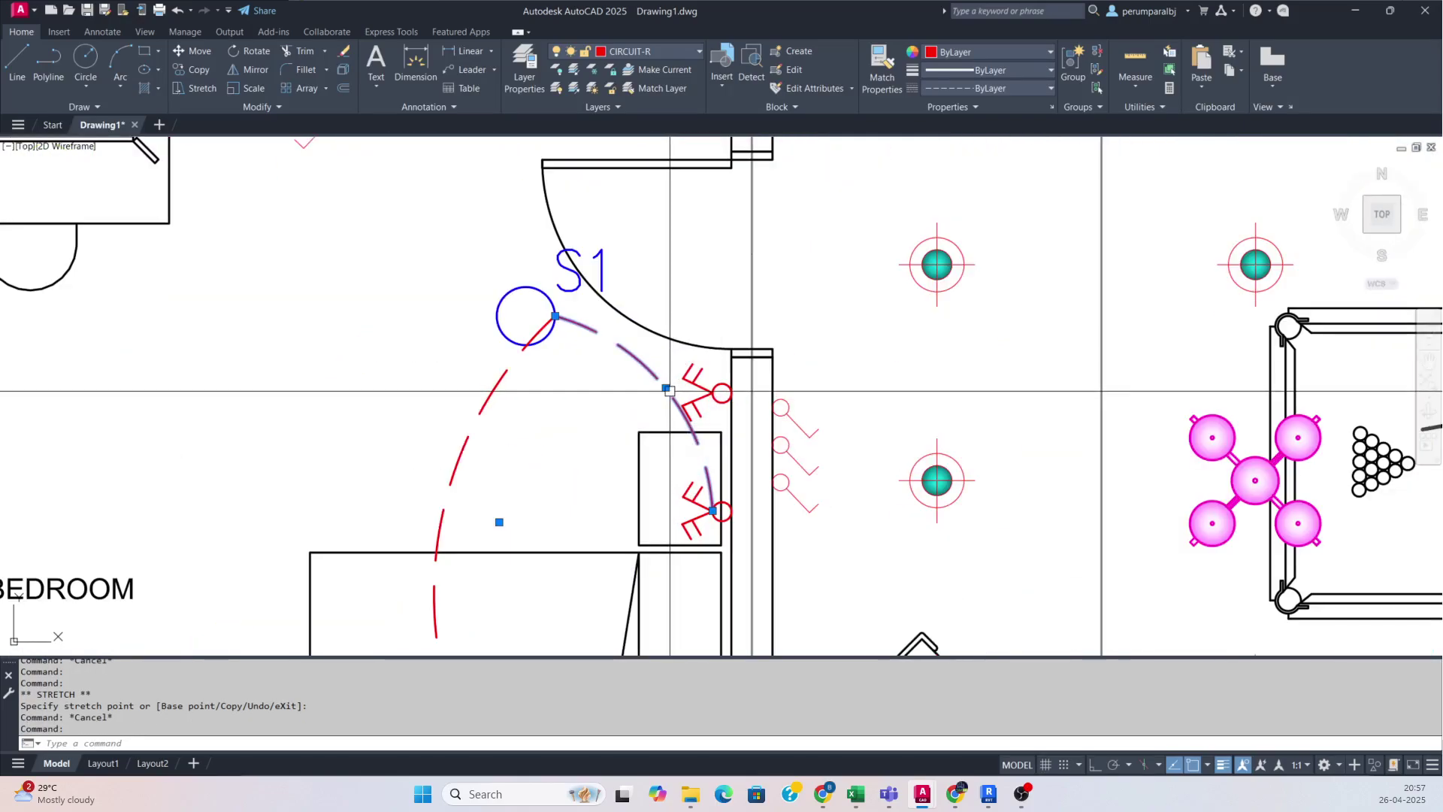
pyautogui.click(671, 391)
pyautogui.click(612, 434)
pyautogui.press('Escape')
pyautogui.moveTo(621, 352); pyautogui.dragTo(612, 390, button='middle')
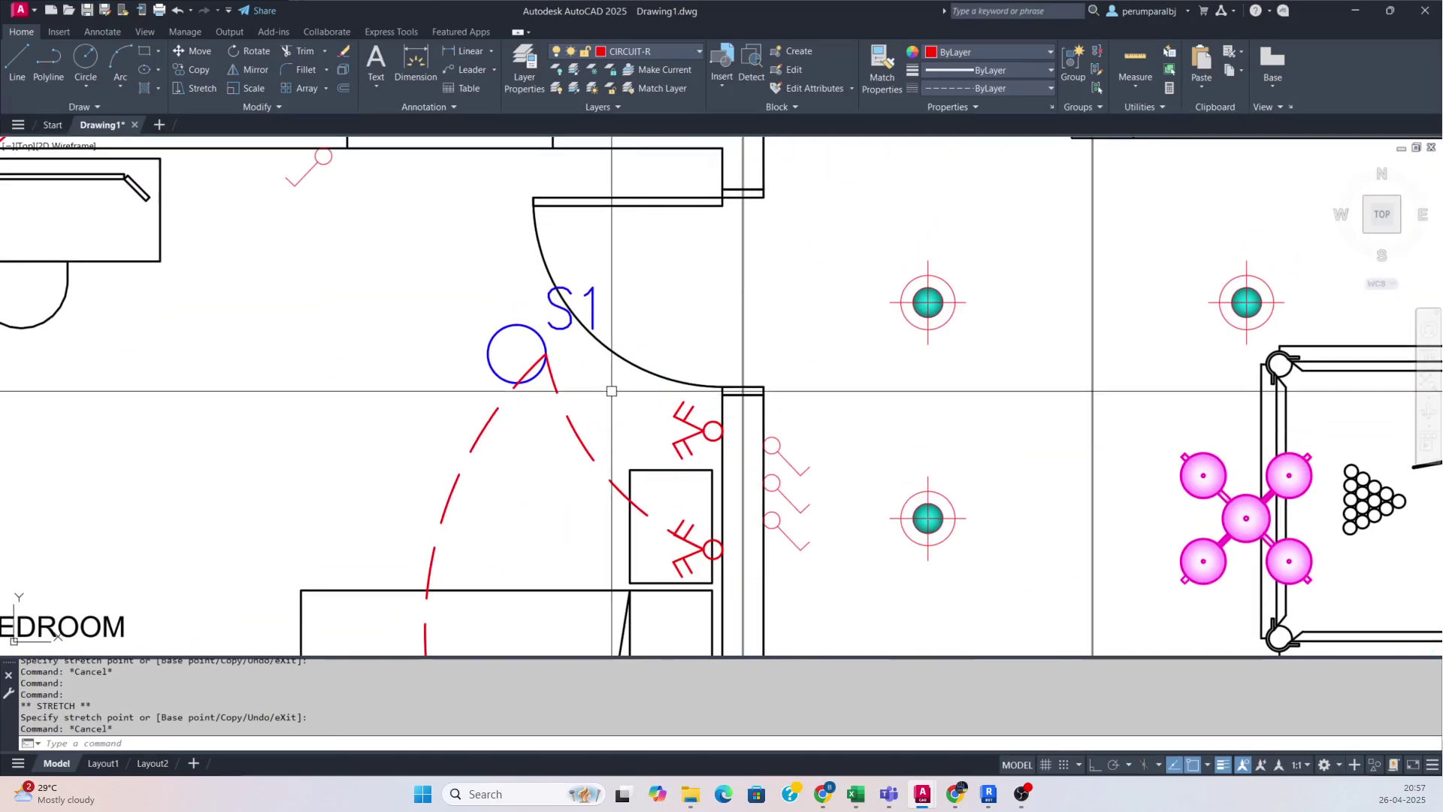
# - Draw a circuit arc from the S1 light by the door to the red switch symbol just below the doorway
pyautogui.write('a')
pyautogui.press('Return')
pyautogui.click(546, 353)
pyautogui.click(611, 369)
pyautogui.click(713, 421)
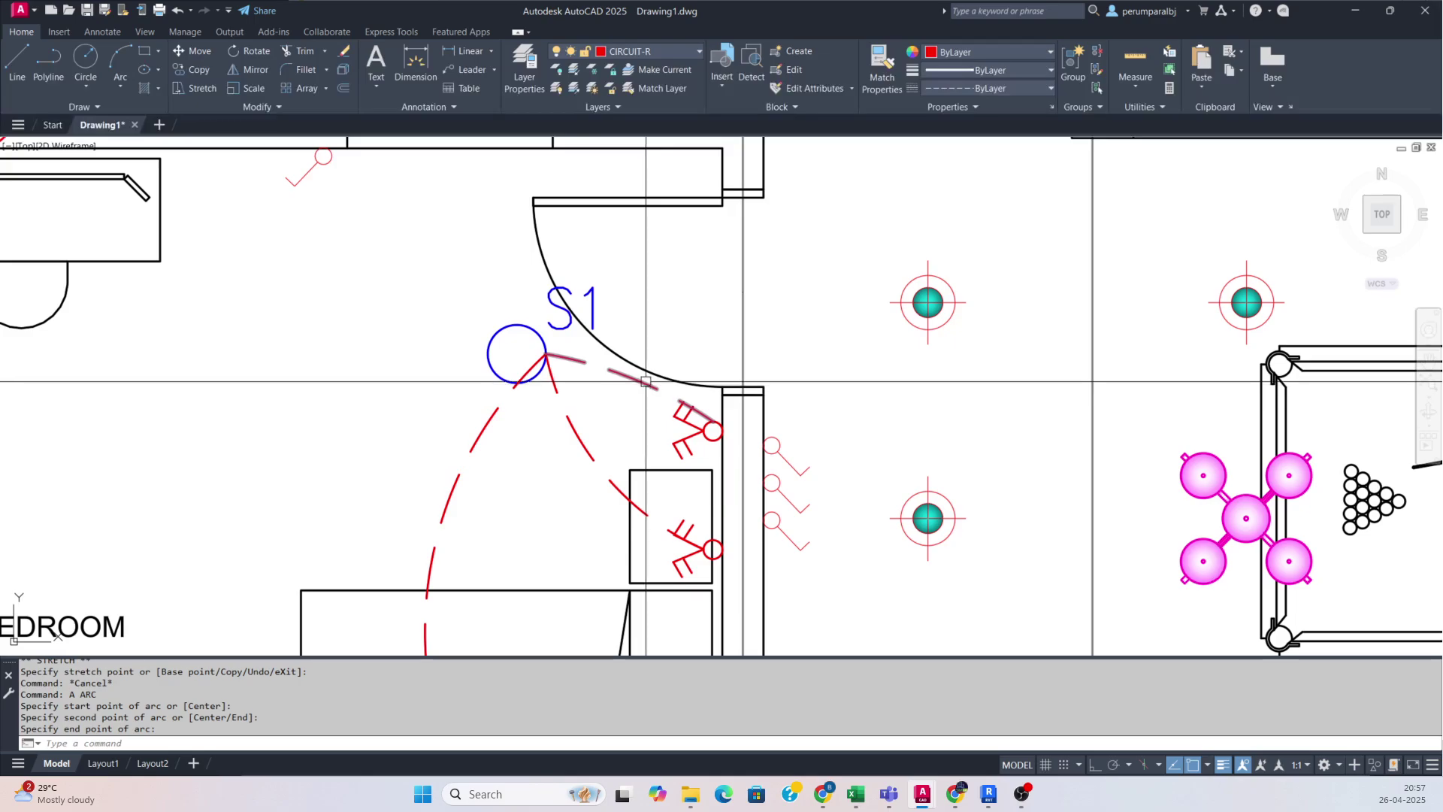
# - Increase the upward bow of the arc between the door's S1 light and the switch below the doorway
pyautogui.click(633, 379)
pyautogui.click(634, 378)
pyautogui.click(641, 361)
pyautogui.press('Escape')
pyautogui.scroll(-4, 638, 391)
pyautogui.moveTo(636, 391); pyautogui.dragTo(639, 421, button='middle')
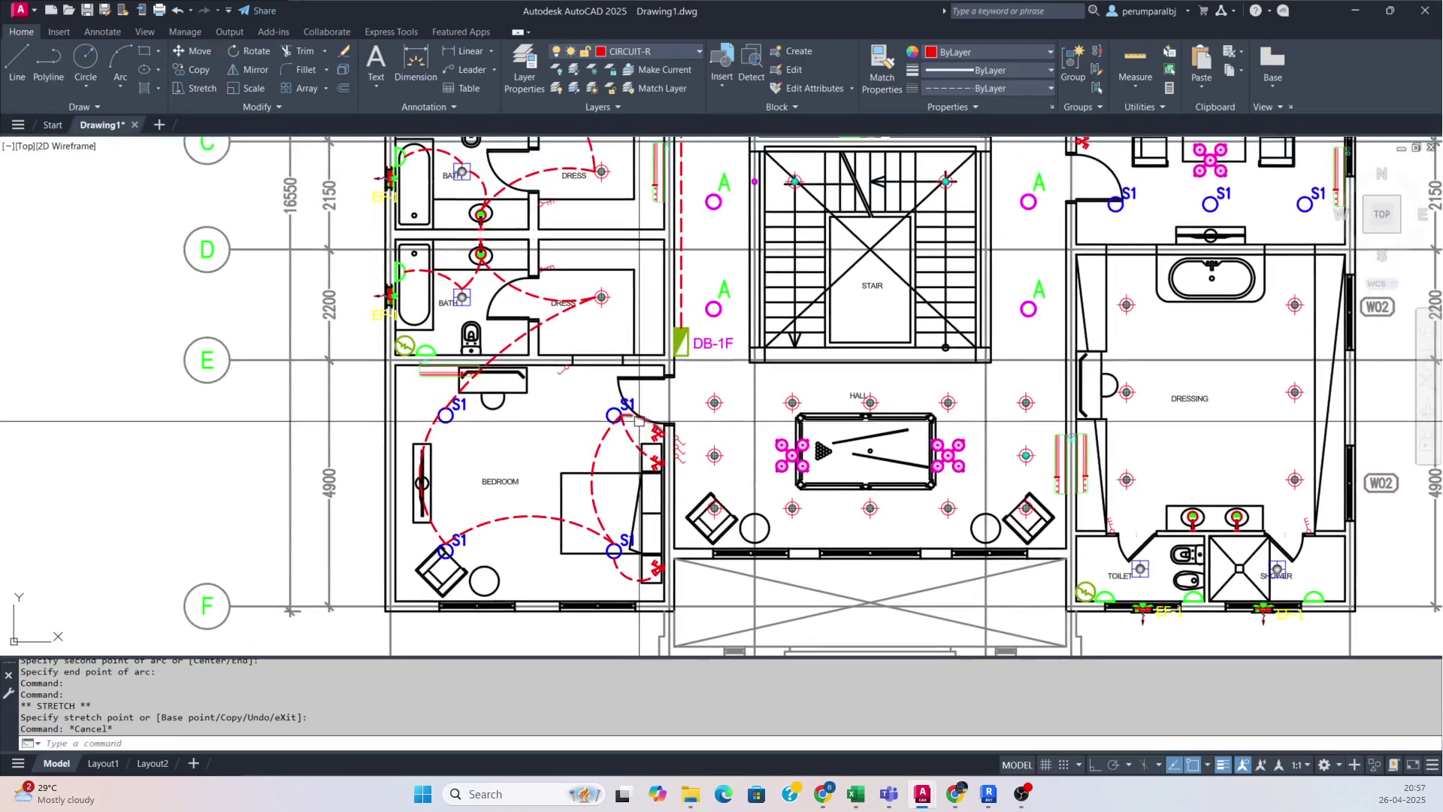
# - Draw an orthogonal polyline from the S1 light by the door up, across the wall and up to DB-1F
pyautogui.scroll(5, 638, 415)
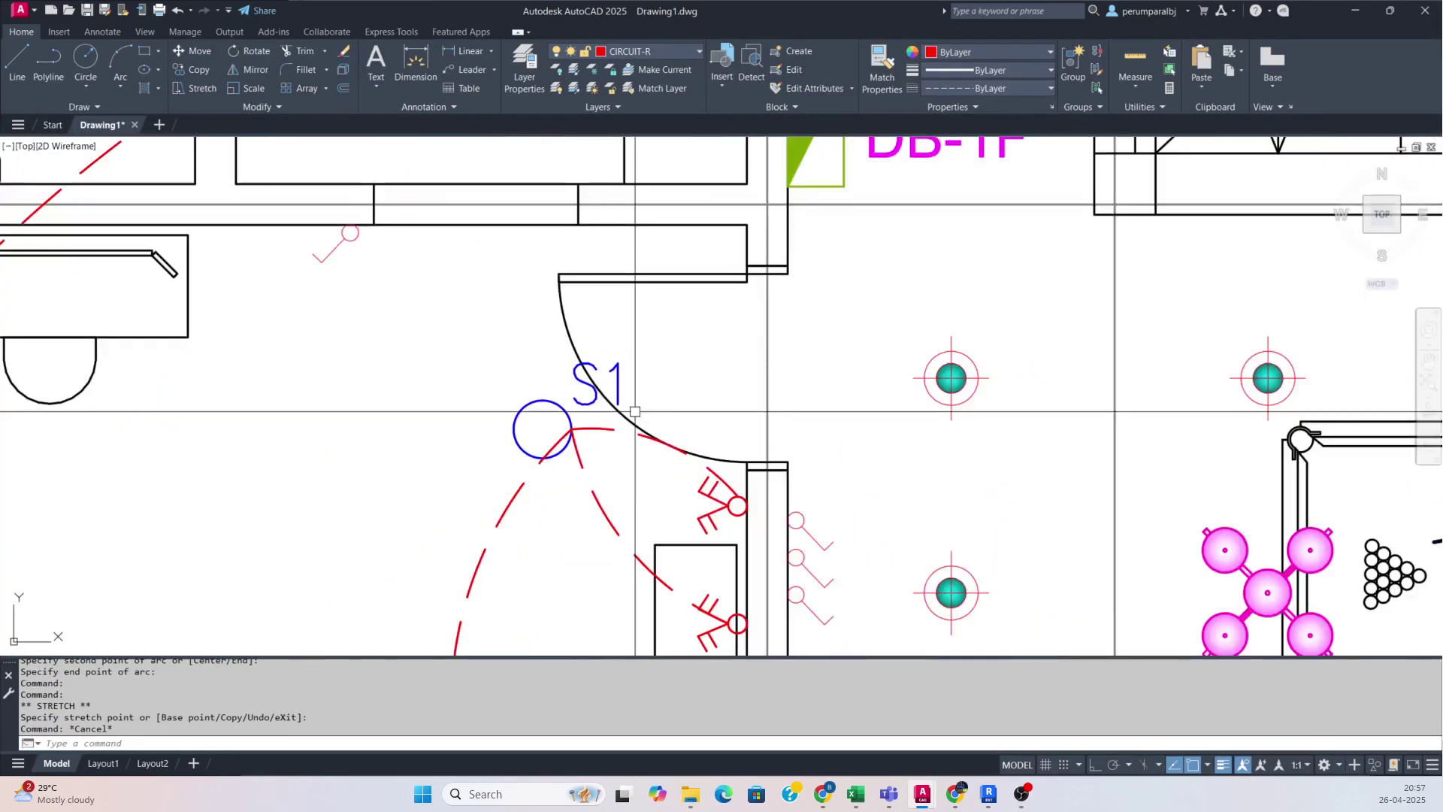
pyautogui.click(543, 399)
pyautogui.scroll(-2, 681, 330)
pyautogui.scroll(2, 731, 329)
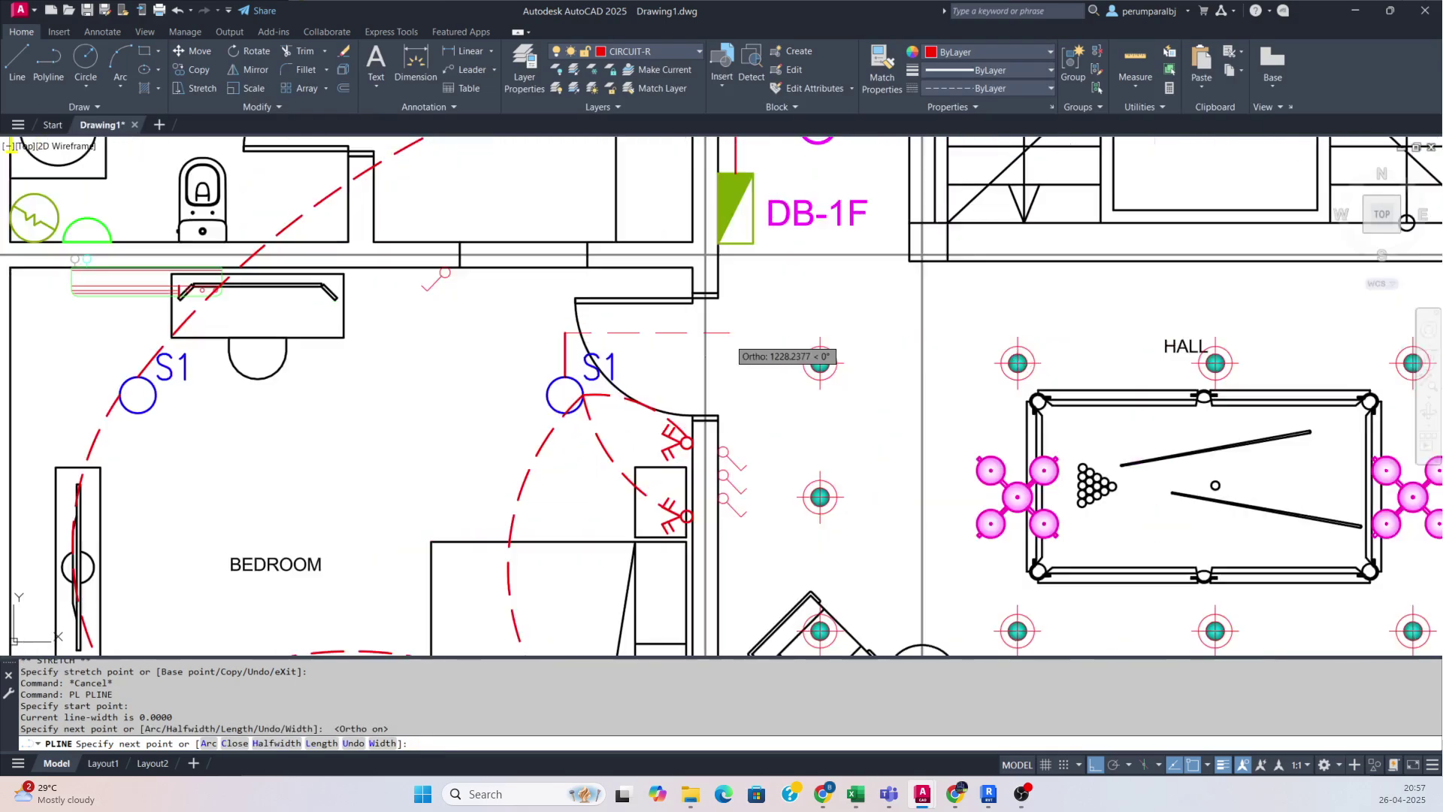
pyautogui.click(731, 329)
pyautogui.click(732, 187)
pyautogui.click(731, 191)
pyautogui.press('Escape')
# - Fillet both corners of the polyline running from the door's S1 light to DB-1F
pyautogui.write('FD')
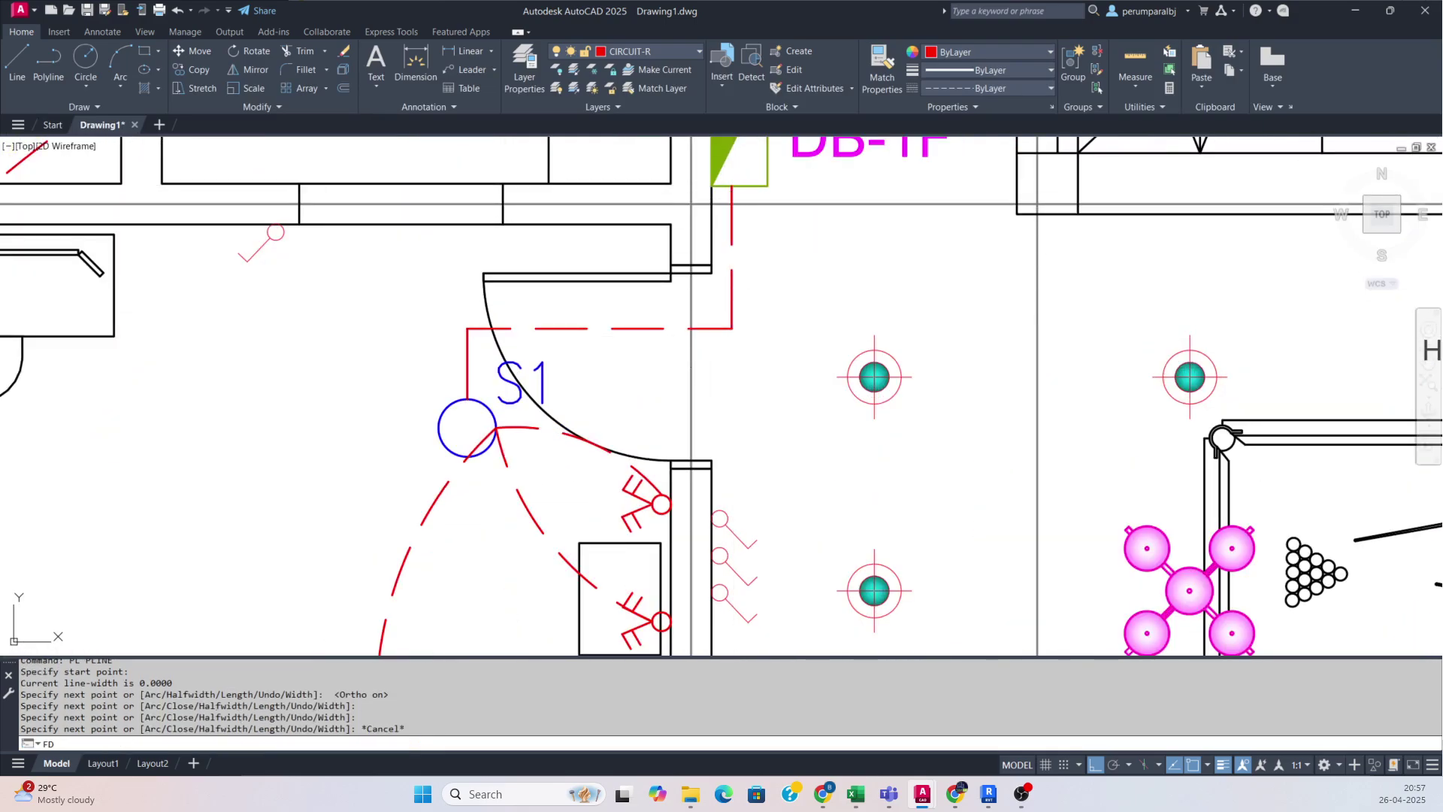
pyautogui.write('f')
pyautogui.press('Return')
pyautogui.click(704, 331)
pyautogui.press('Return')
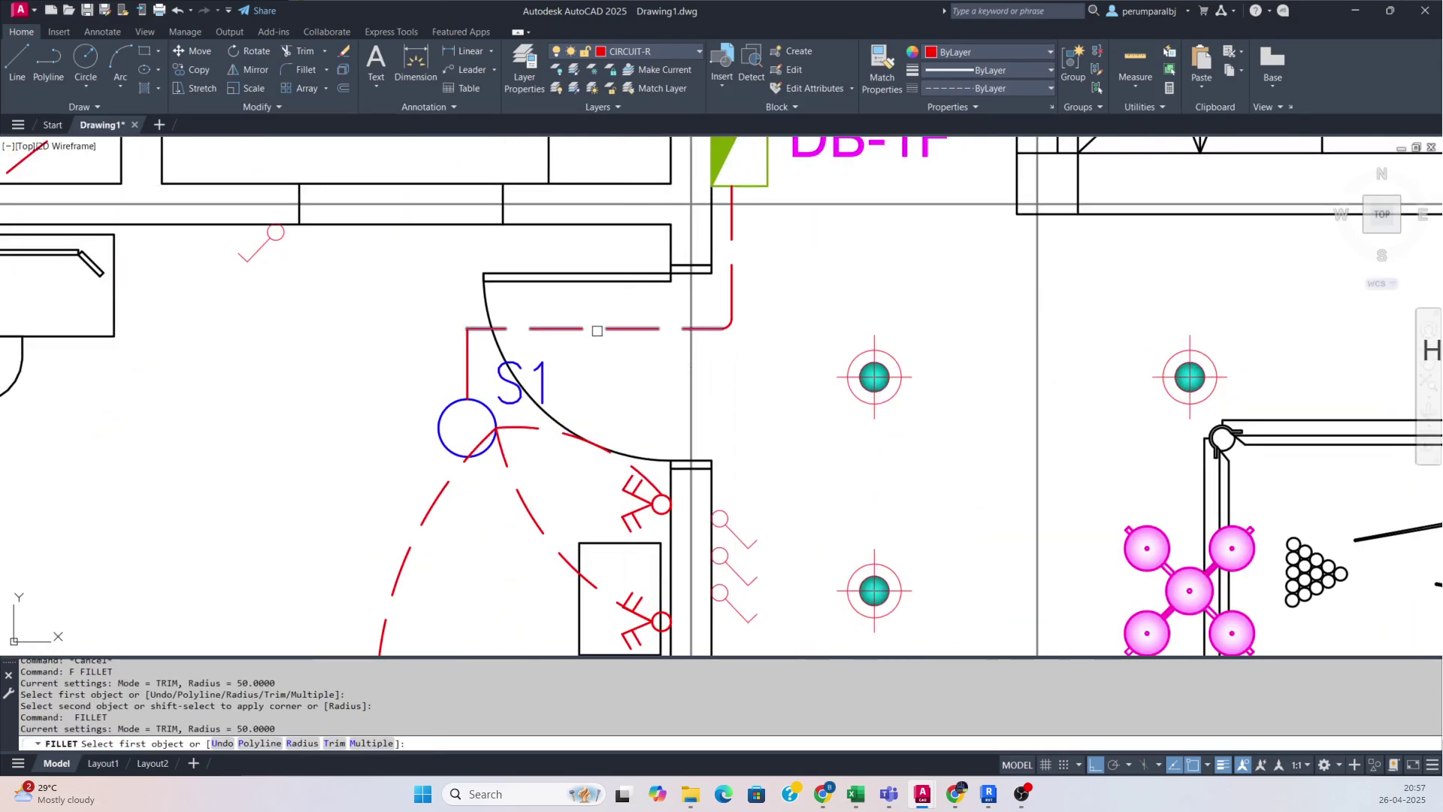
pyautogui.click(565, 329)
pyautogui.press('Escape')
pyautogui.scroll(-5, 467, 376)
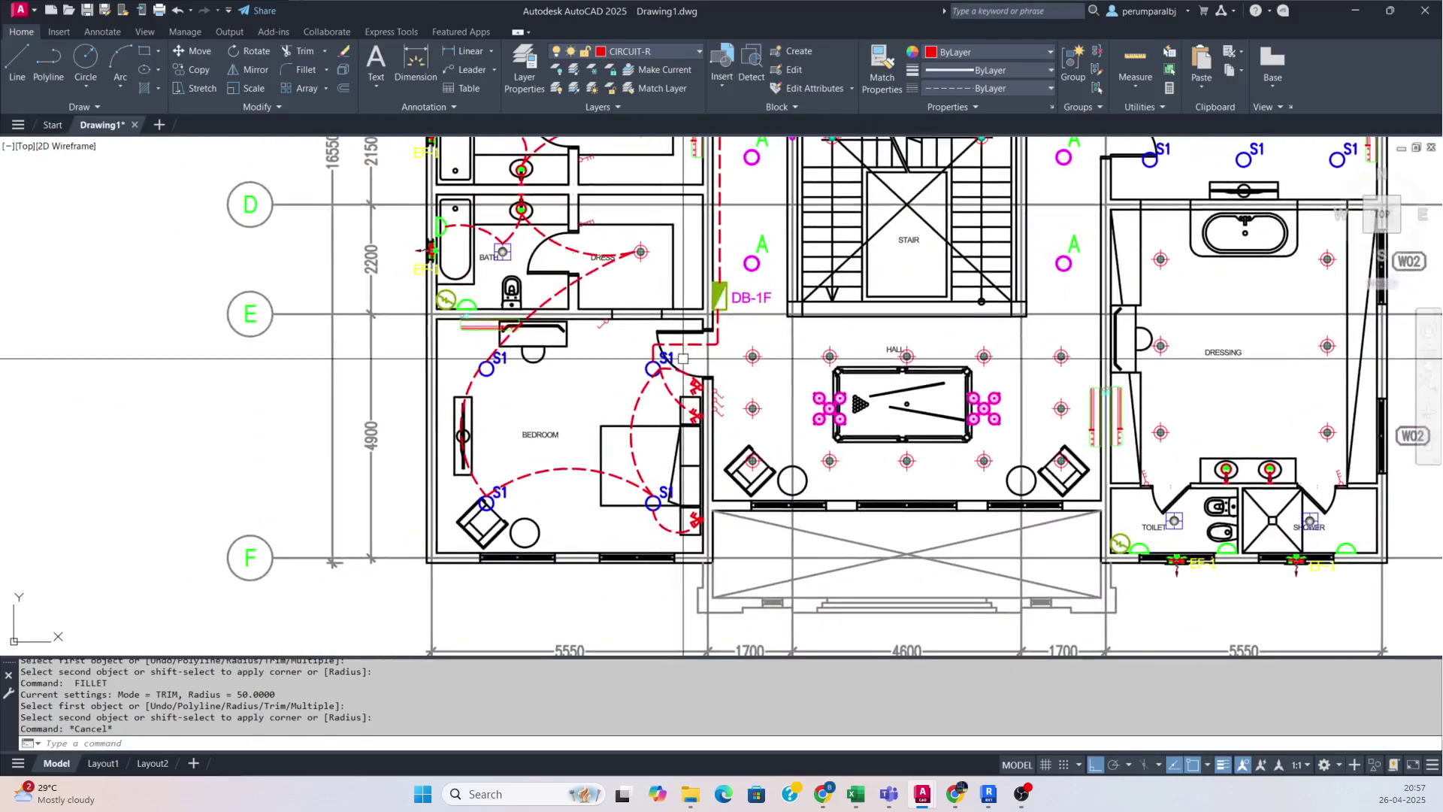
# - Draw a circuit arc from the switch on the bedroom's upper wall to the lower dress room's ceiling light
pyautogui.scroll(3, 629, 353)
pyautogui.scroll(2, 630, 353)
pyautogui.write('a')
pyautogui.press('Return')
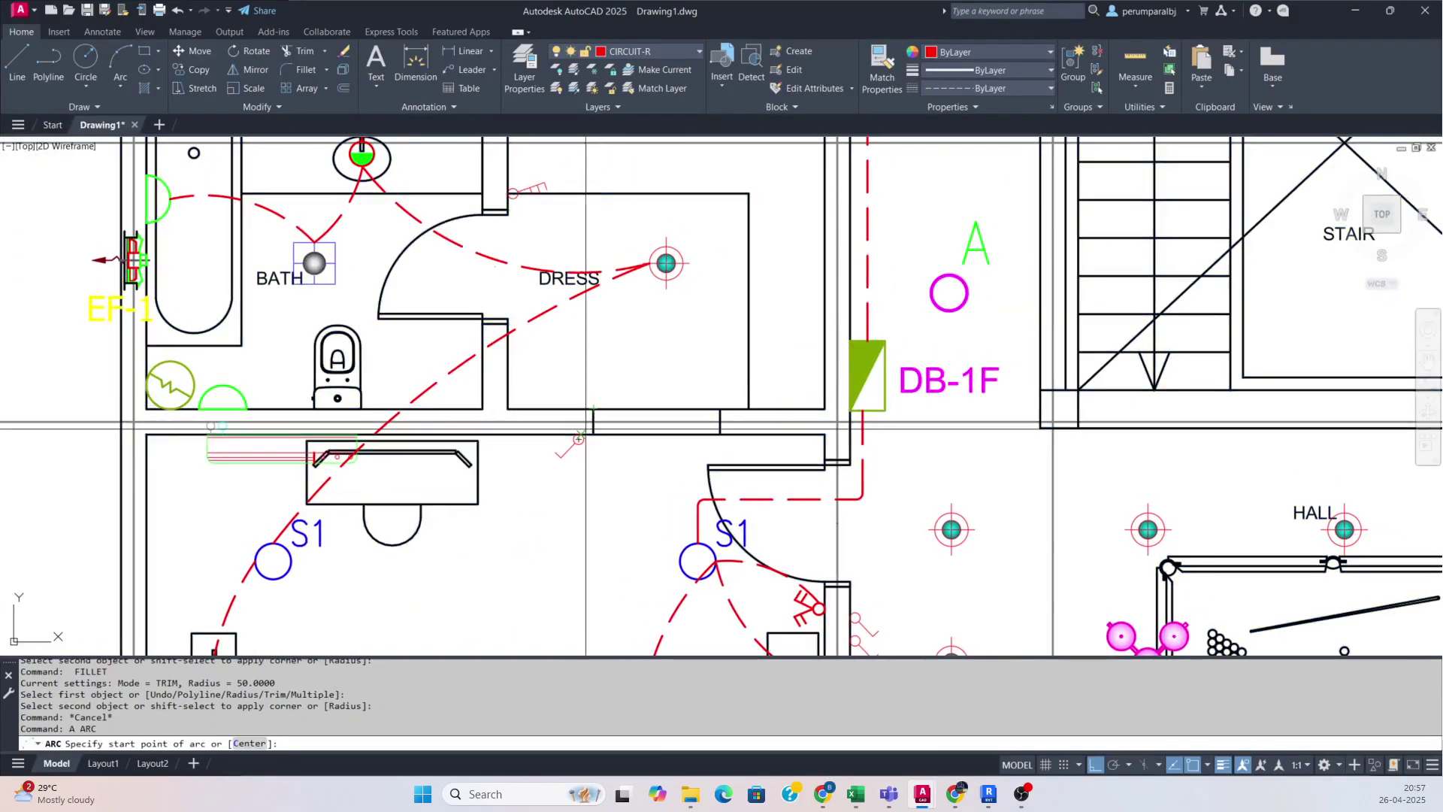
pyautogui.scroll(4, 602, 391)
pyautogui.click(570, 396)
pyautogui.scroll(-3, 569, 396)
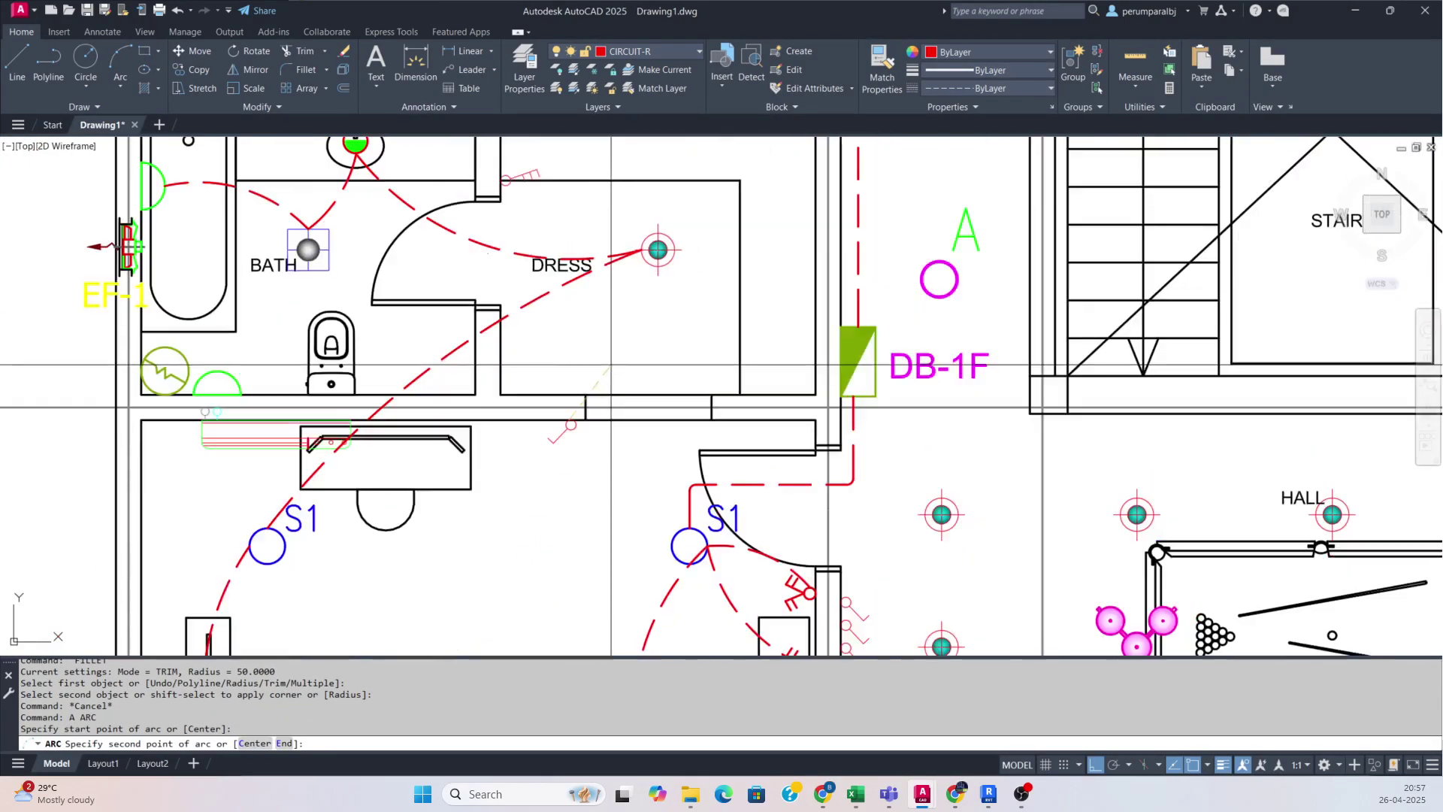
pyautogui.click(658, 252)
pyautogui.click(661, 305)
# - Stretch the midpoint of the arc between the dress light and its switch outward to deepen its bow
pyautogui.click(623, 309)
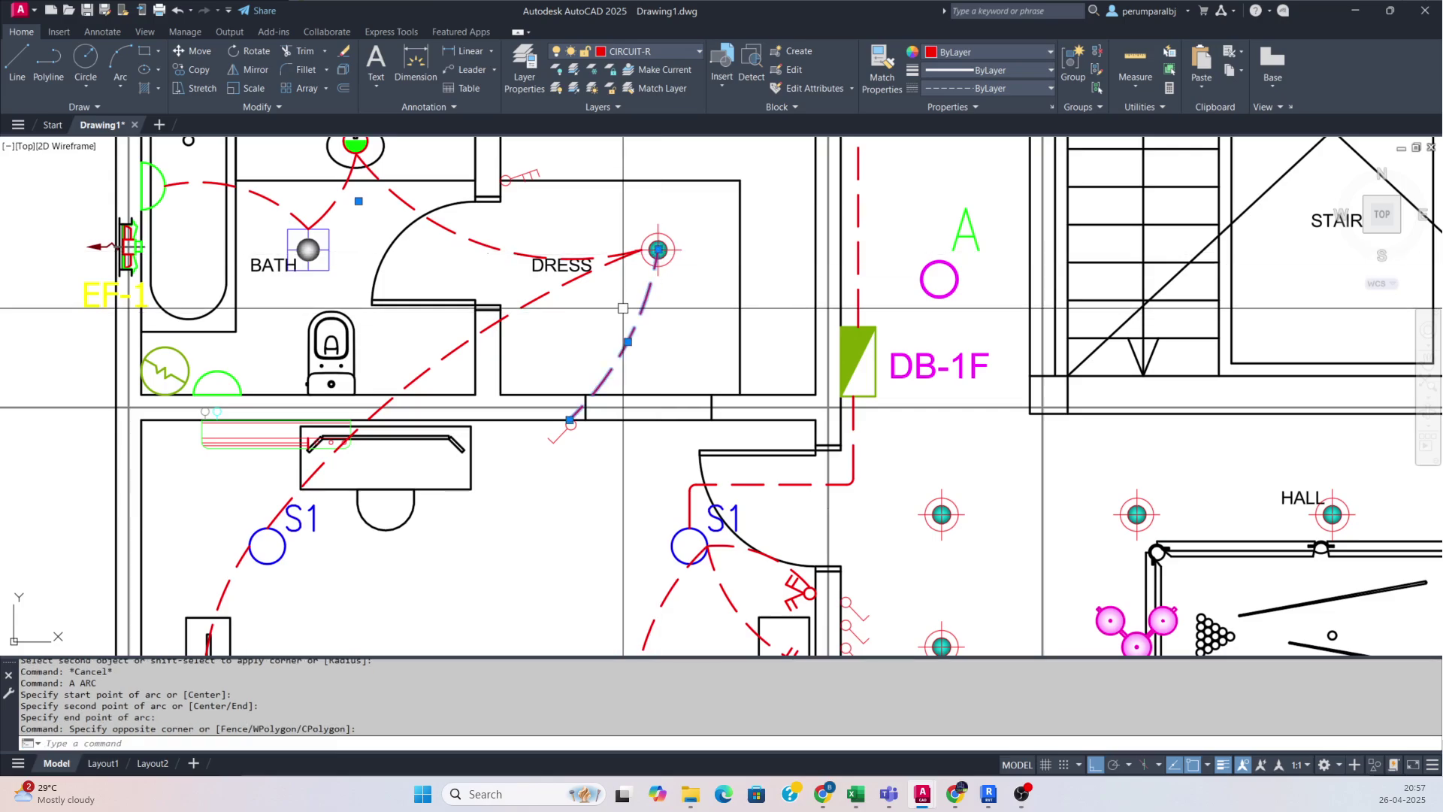
pyautogui.click(629, 343)
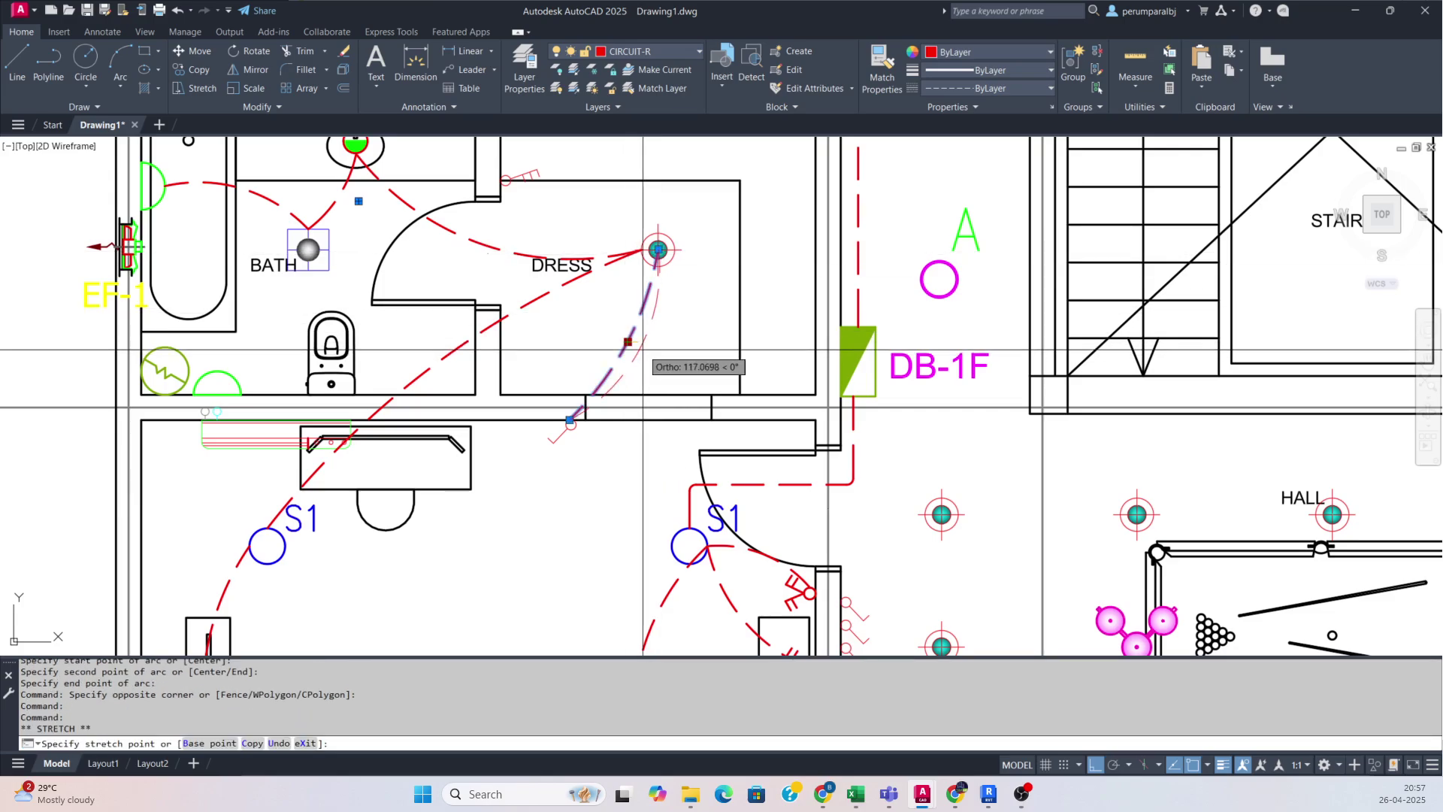
pyautogui.click(644, 348)
pyautogui.press('Escape')
# - Draw an upward-bowed circuit arc from the lower bath's basin light to the switch group beside the bath door
pyautogui.moveTo(535, 277); pyautogui.dragTo(591, 382, button='middle')
pyautogui.write('a')
pyautogui.press('Return')
pyautogui.scroll(4, 411, 251)
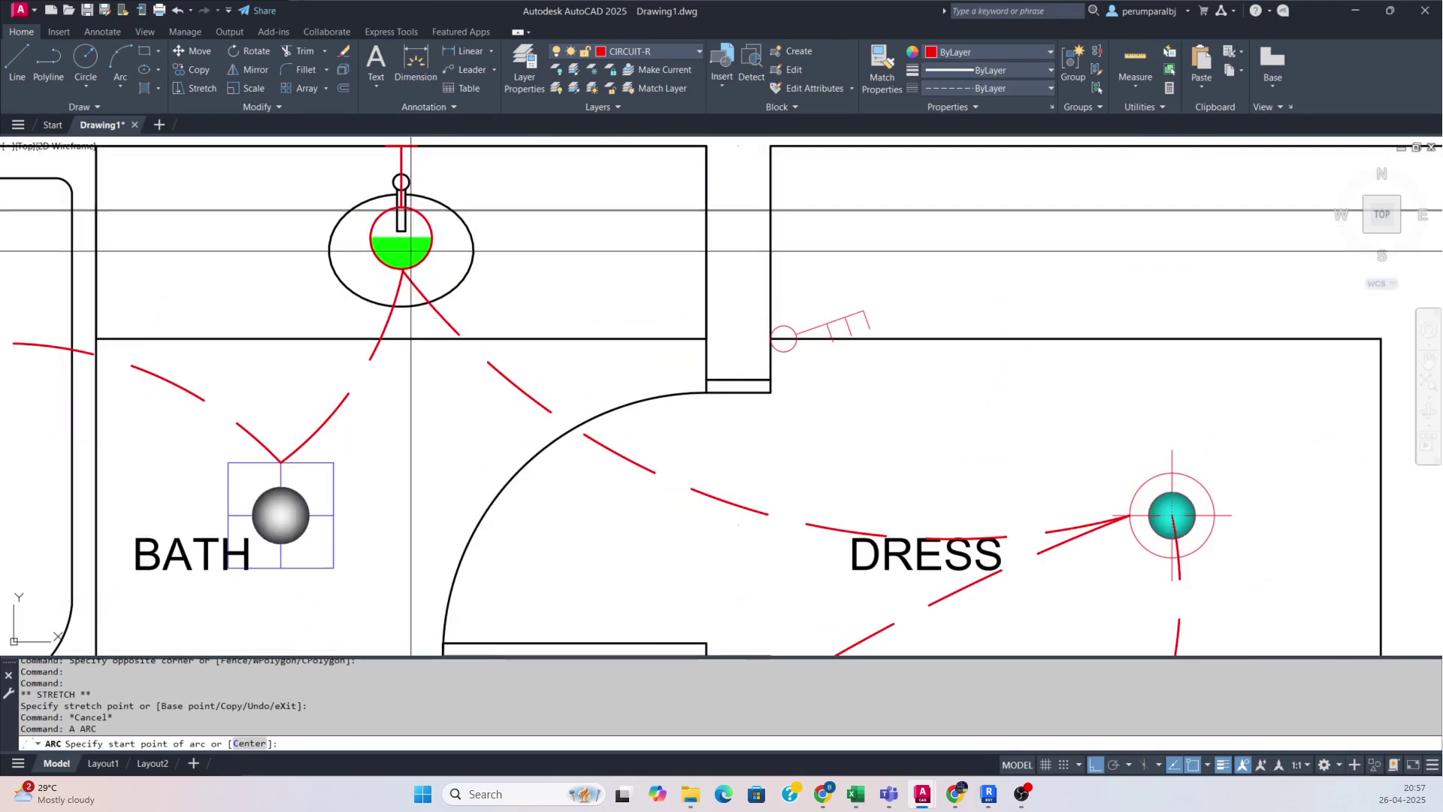
pyautogui.click(543, 238)
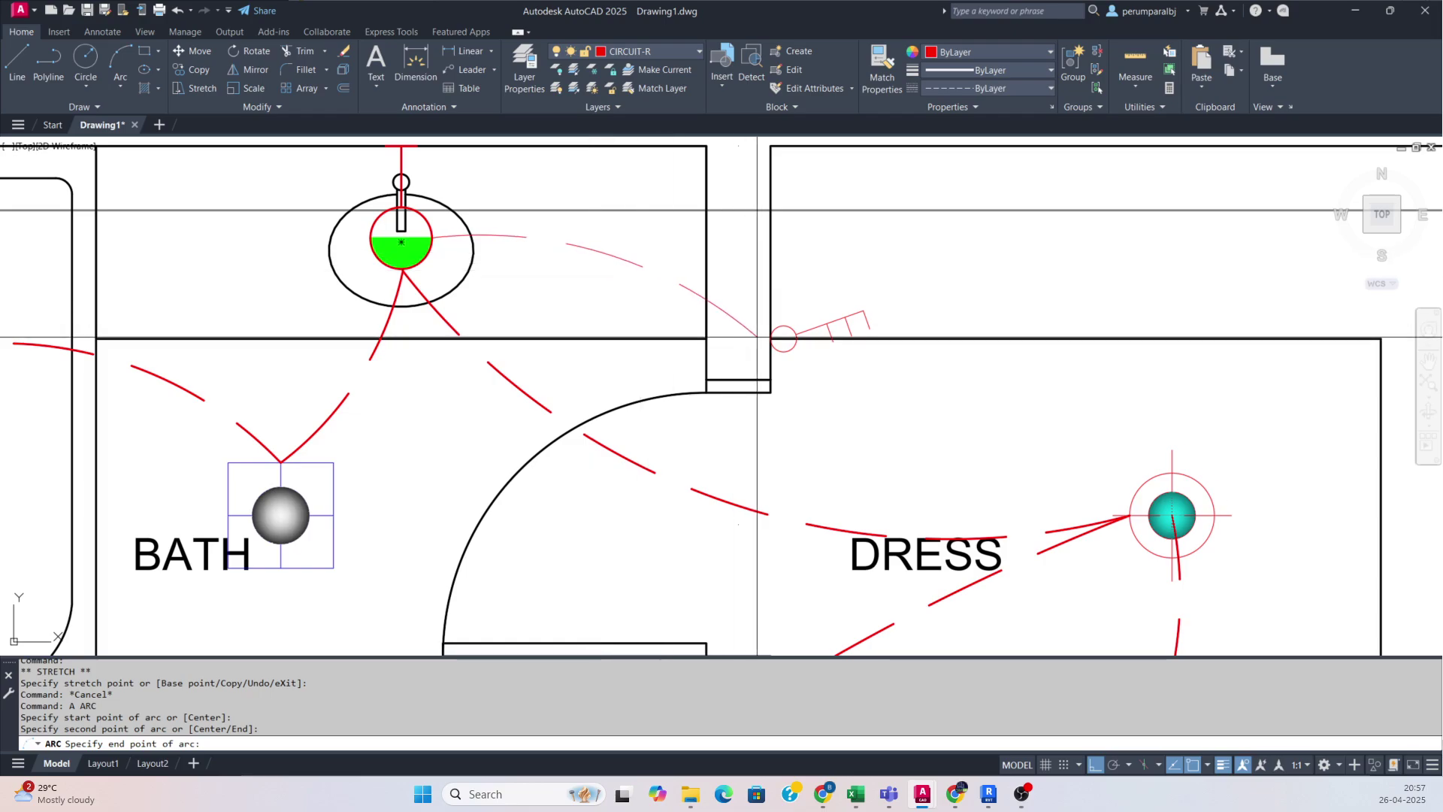
pyautogui.press('Escape')
# - Draw a downward-bowed circuit arc from the lower bath's ceiling light to the switch group beside the bath door
pyautogui.scroll(-2, 578, 361)
pyautogui.press('space')
pyautogui.click(429, 455)
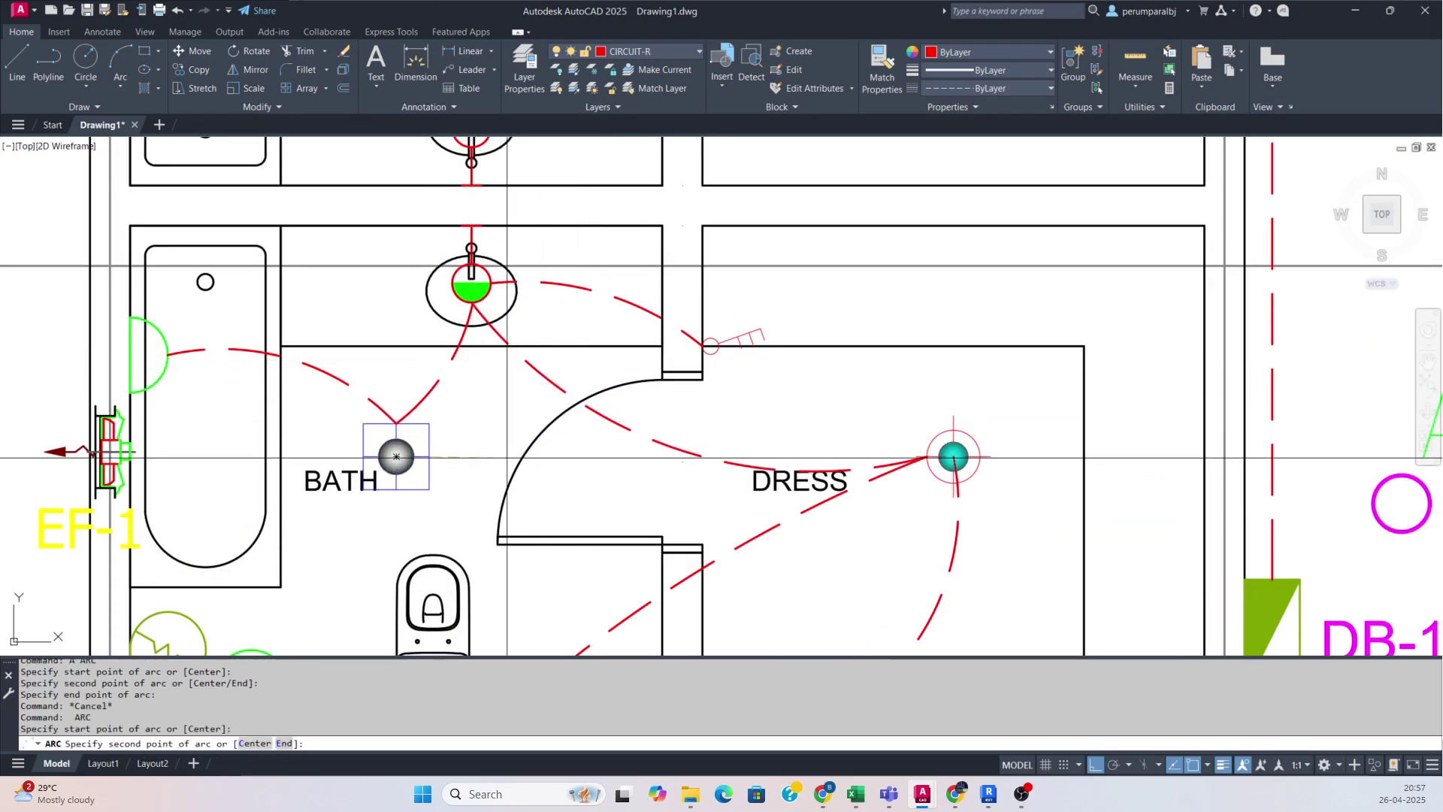
pyautogui.click(525, 466)
pyautogui.press('Escape')
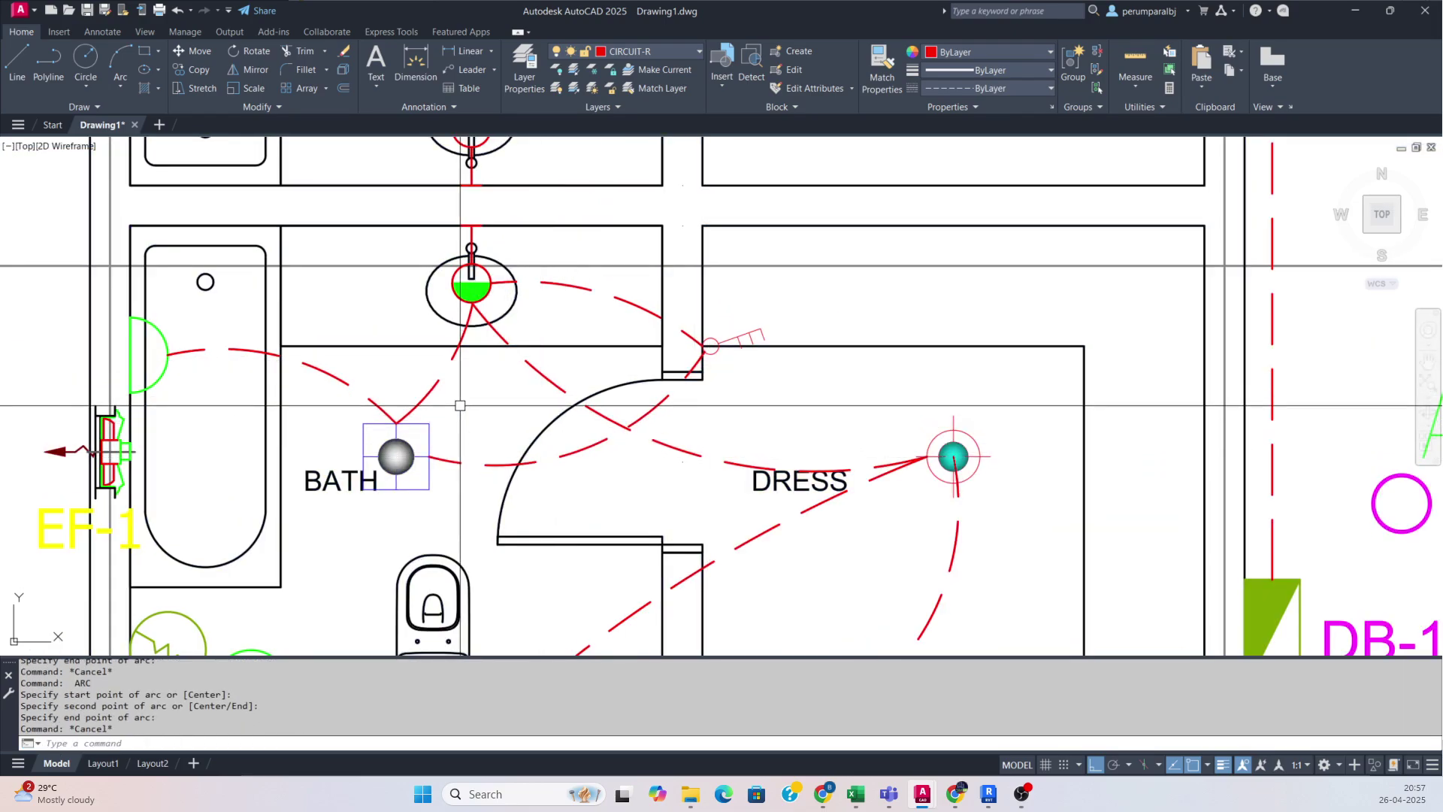
# - Draw a shallow circuit arc from the green wall fixture at the bathtub to the switch group beside the bath door
pyautogui.moveTo(240, 373); pyautogui.dragTo(418, 366, button='middle')
pyautogui.click(345, 347)
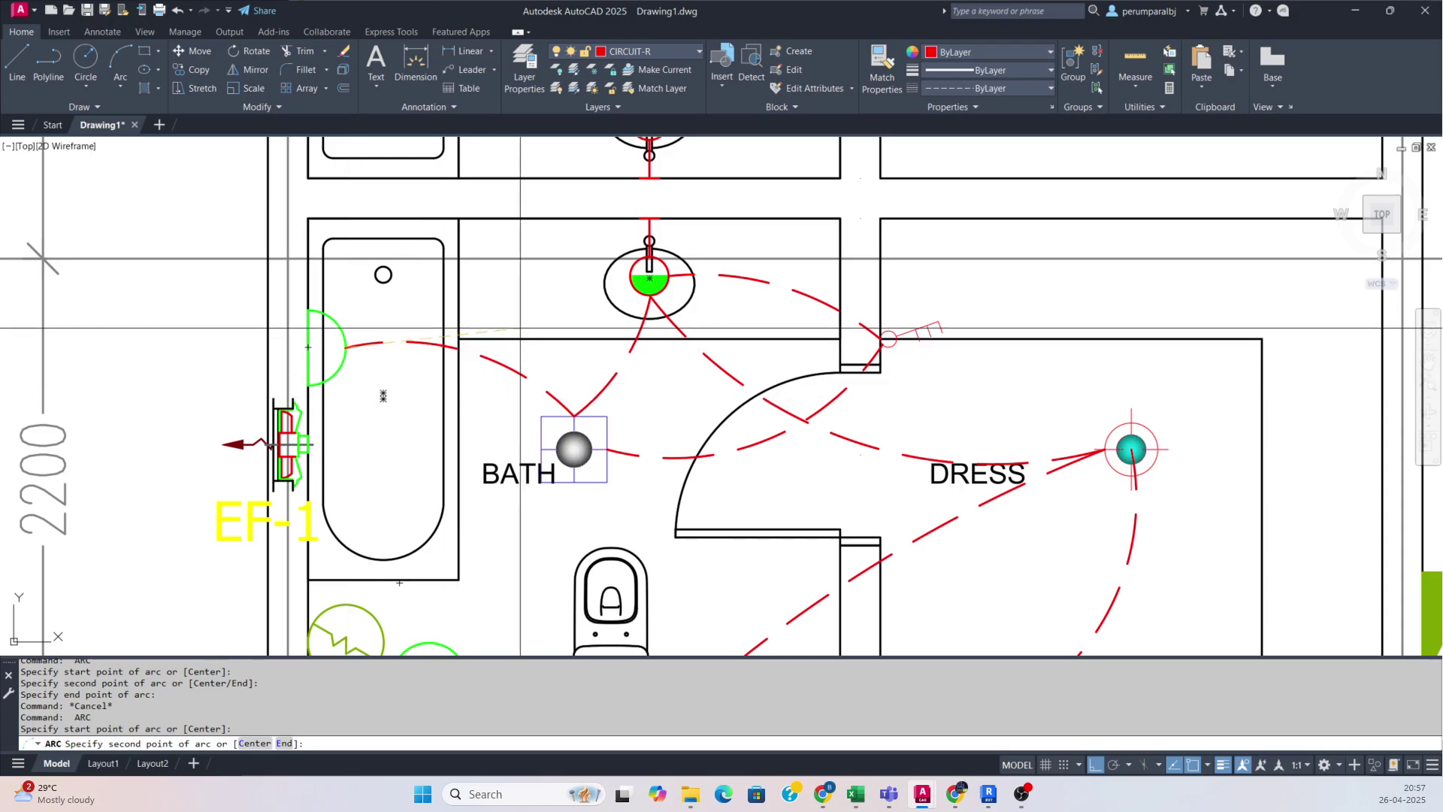
pyautogui.click(542, 311)
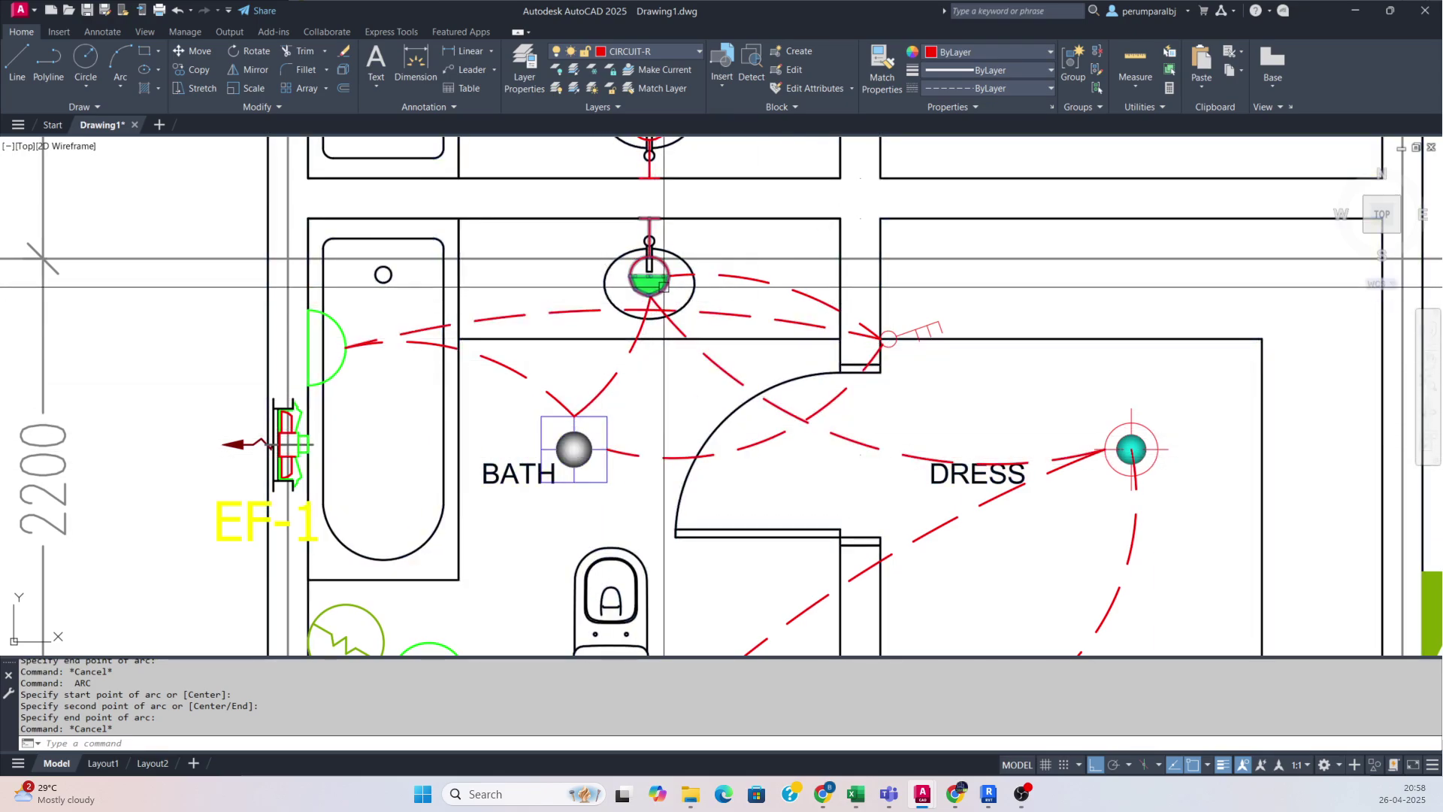
# - Match the upper bedroom's R1/DB-1F label to the properties of its red dashed leader line
pyautogui.scroll(-4, 663, 366)
pyautogui.scroll(-4, 663, 366)
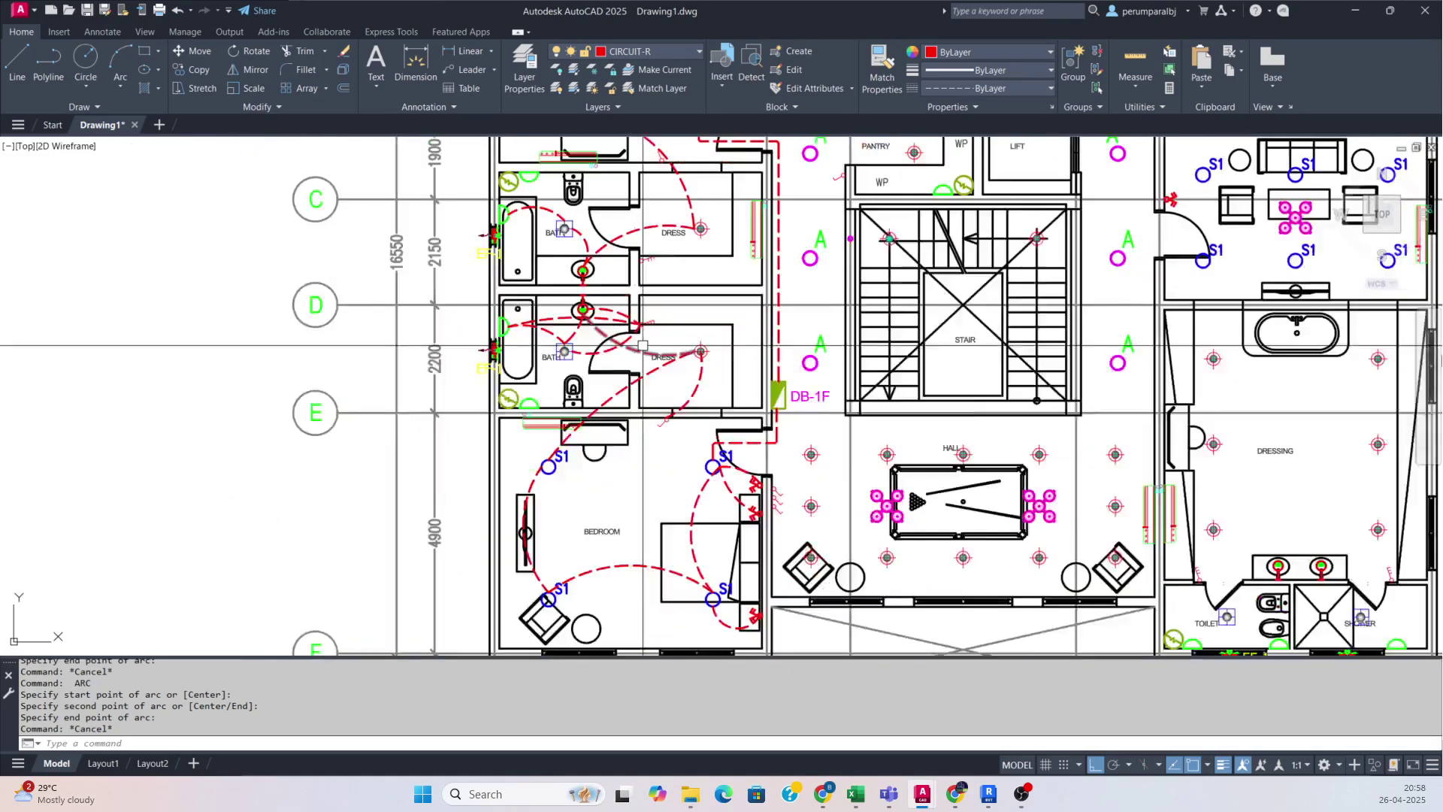
pyautogui.scroll(-2, 594, 384)
pyautogui.scroll(8, 524, 310)
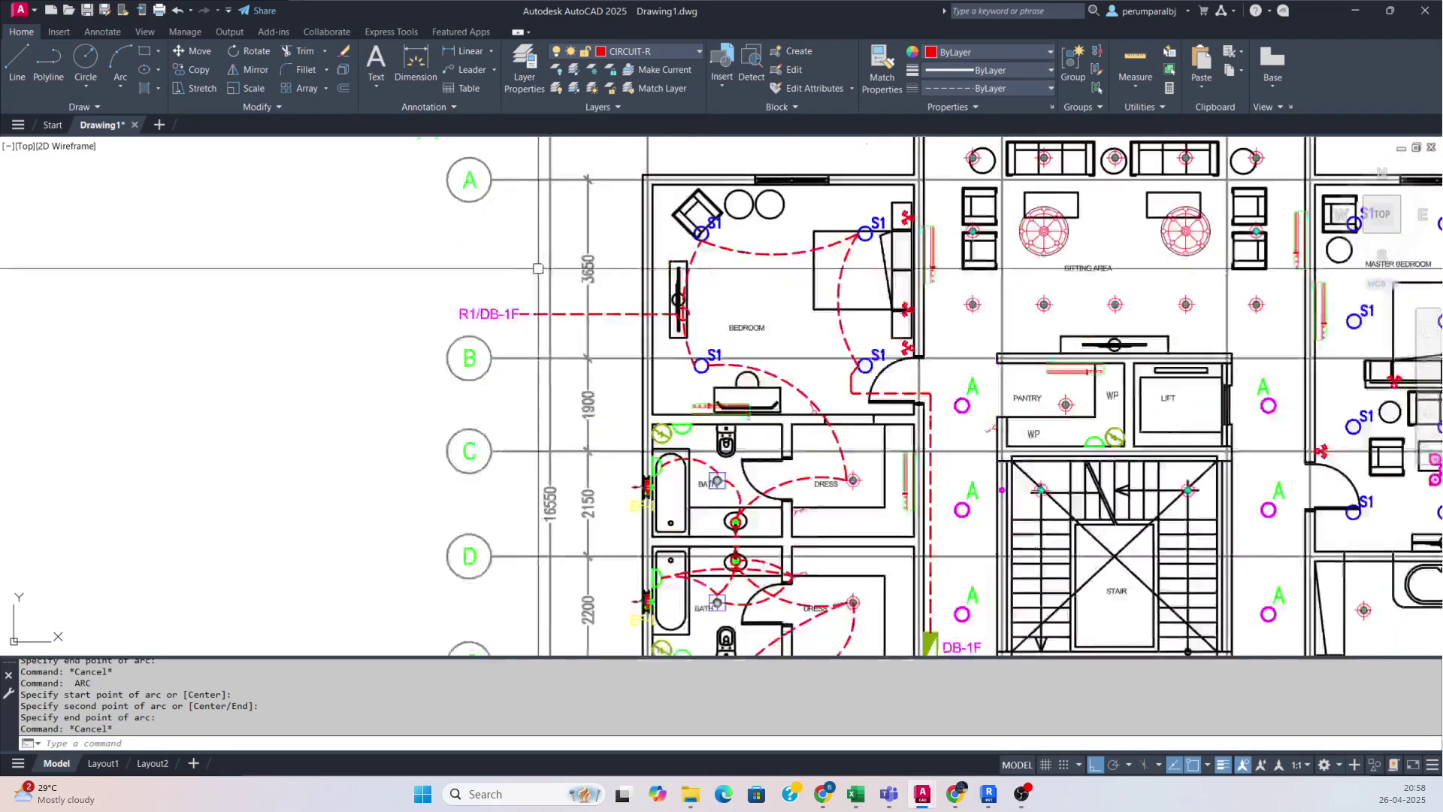
pyautogui.press('Escape')
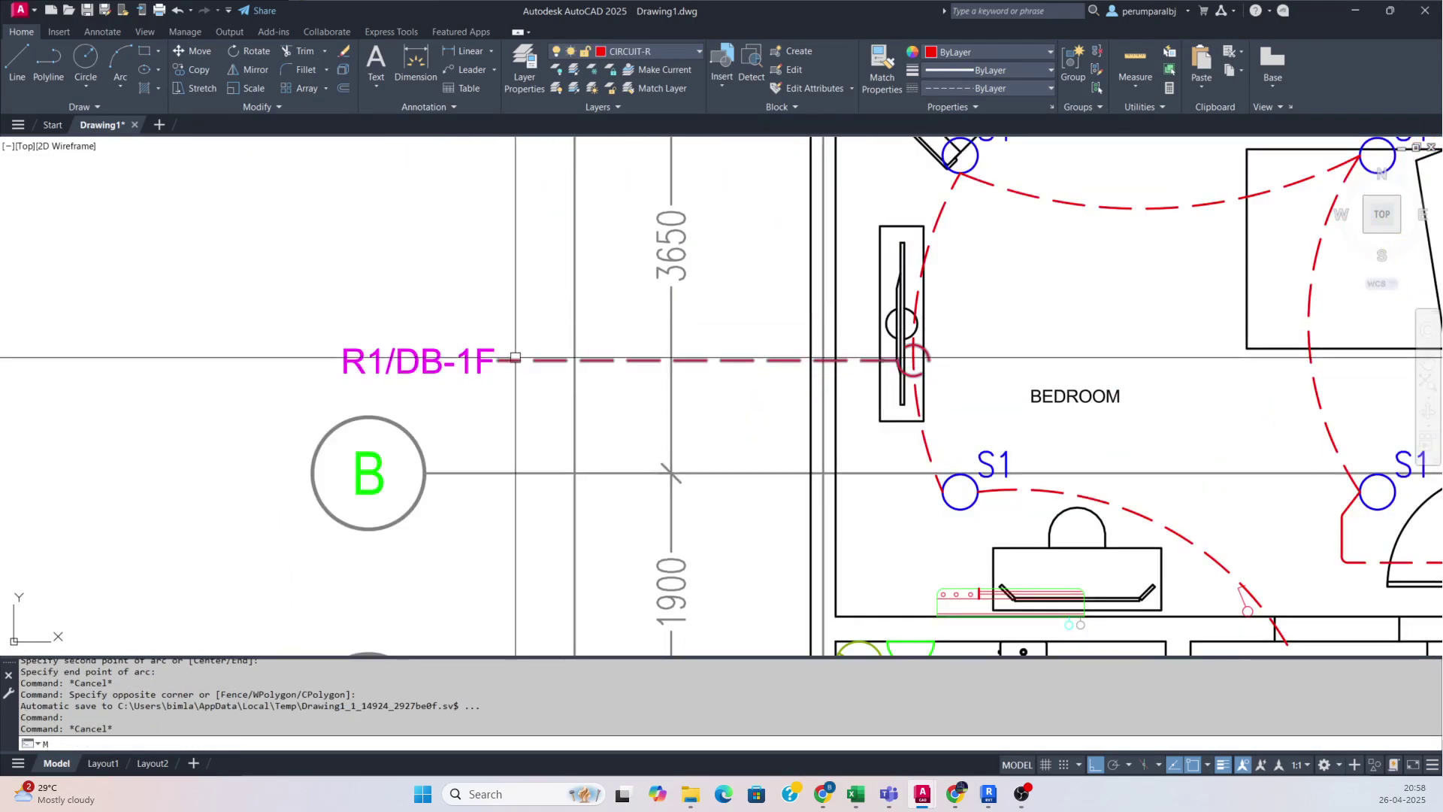
pyautogui.click(508, 361)
pyautogui.click(477, 379)
pyautogui.click(458, 373)
pyautogui.press('Escape')
pyautogui.press('Escape')
# - Copy the R1/DB-1F label and its leader from the upper bedroom to the circuit arc at the lower bedroom's TV unit
pyautogui.write('c')
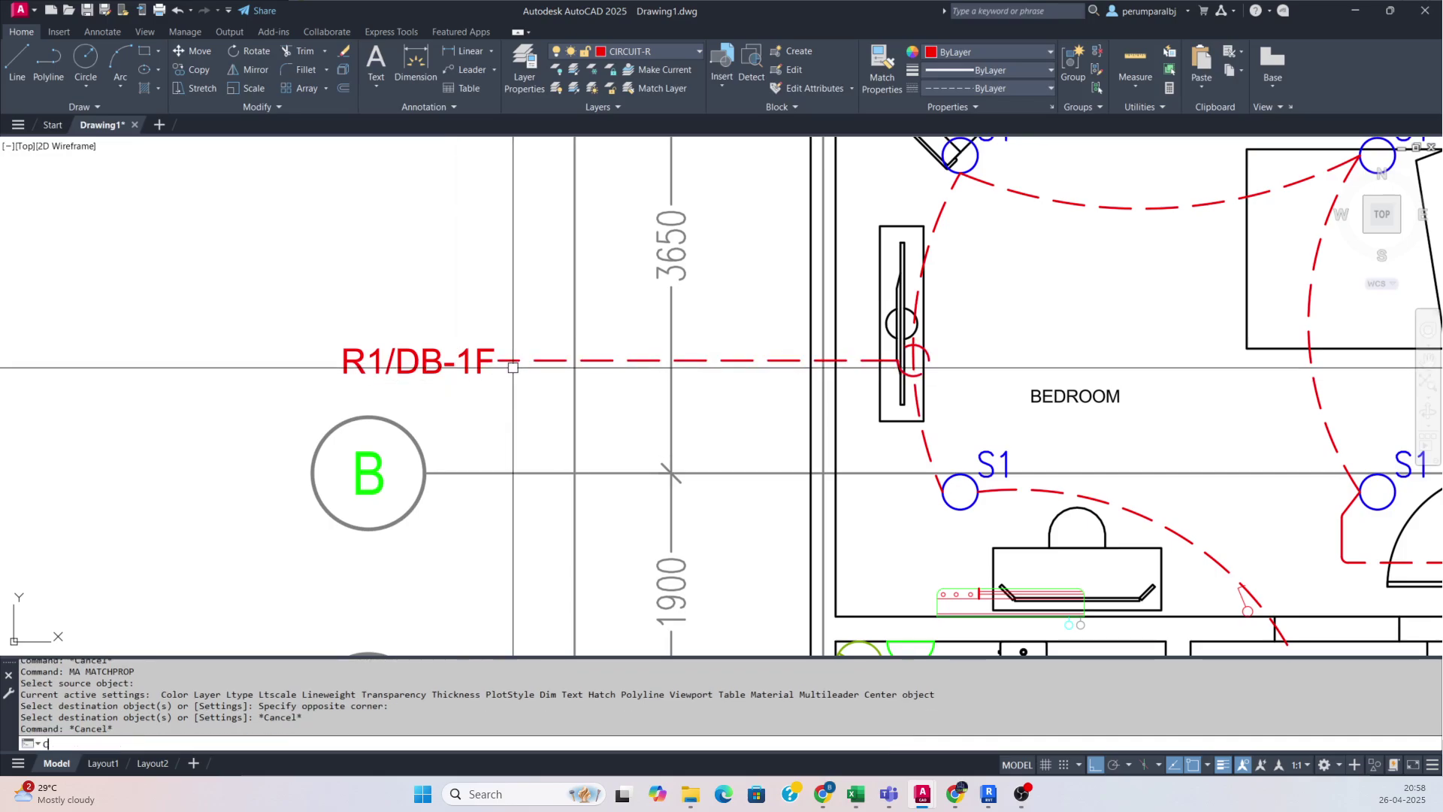
pyautogui.write('o')
pyautogui.press('space')
pyautogui.click(509, 322)
pyautogui.click(474, 387)
pyautogui.press('space')
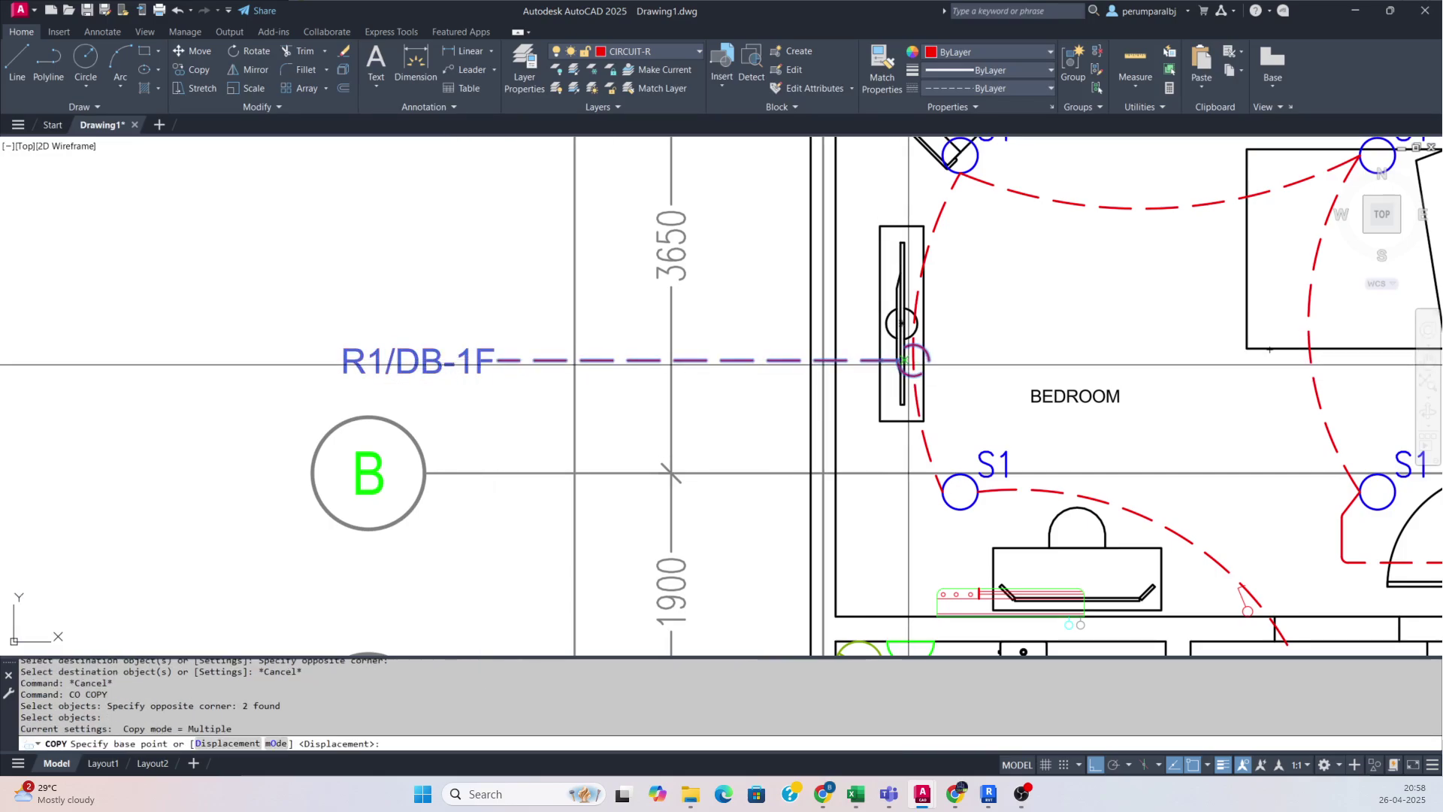
pyautogui.click(905, 361)
pyautogui.scroll(-5, 906, 362)
pyautogui.scroll(5, 714, 490)
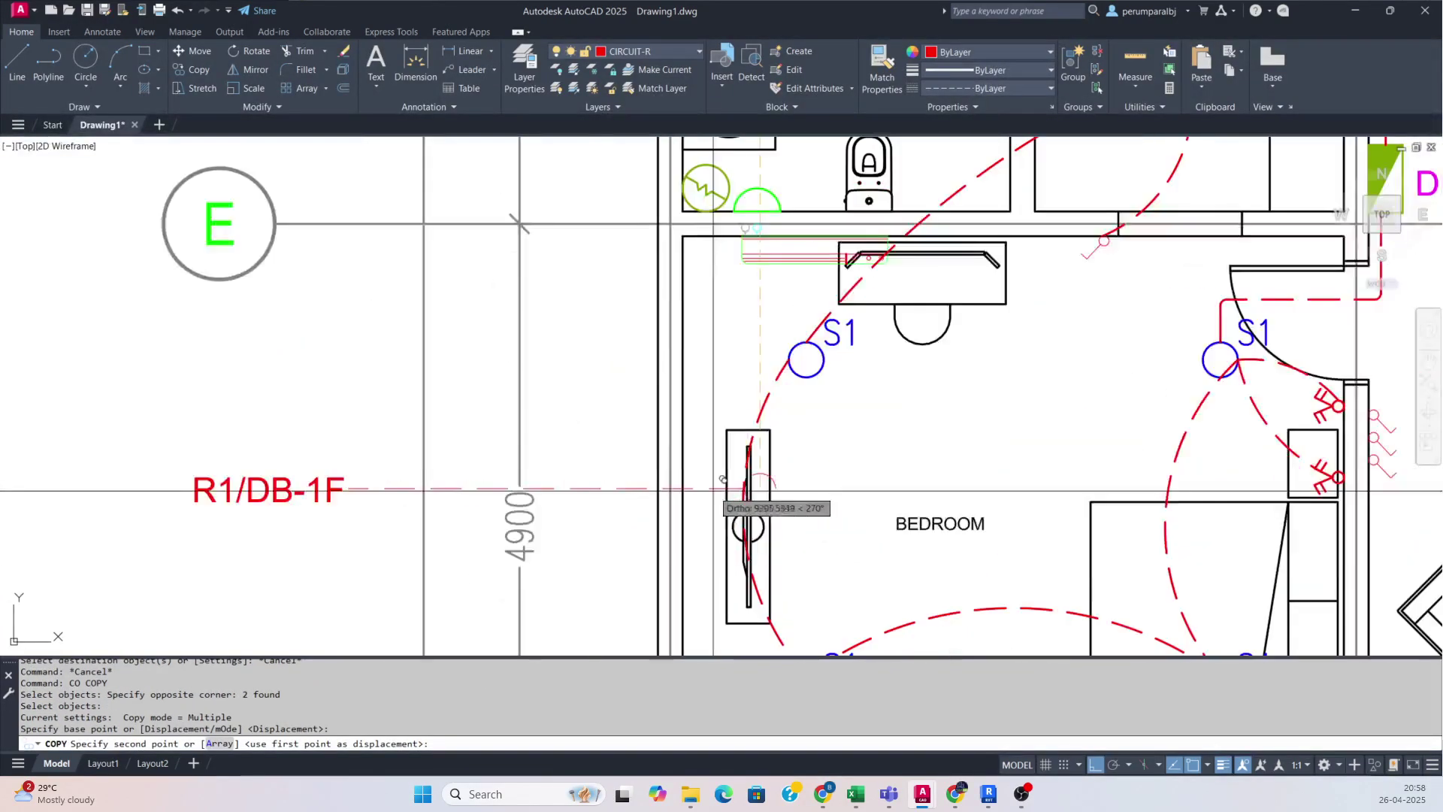
pyautogui.scroll(2, 745, 502)
pyautogui.click(744, 502)
pyautogui.scroll(-6, 744, 502)
pyautogui.press('Escape')
# - Move the lower suite's arcs joining the bedroom, dress and bath lights, plus the bath switch arcs, to layer CIRCUIT-Y
pyautogui.scroll(6, 661, 511)
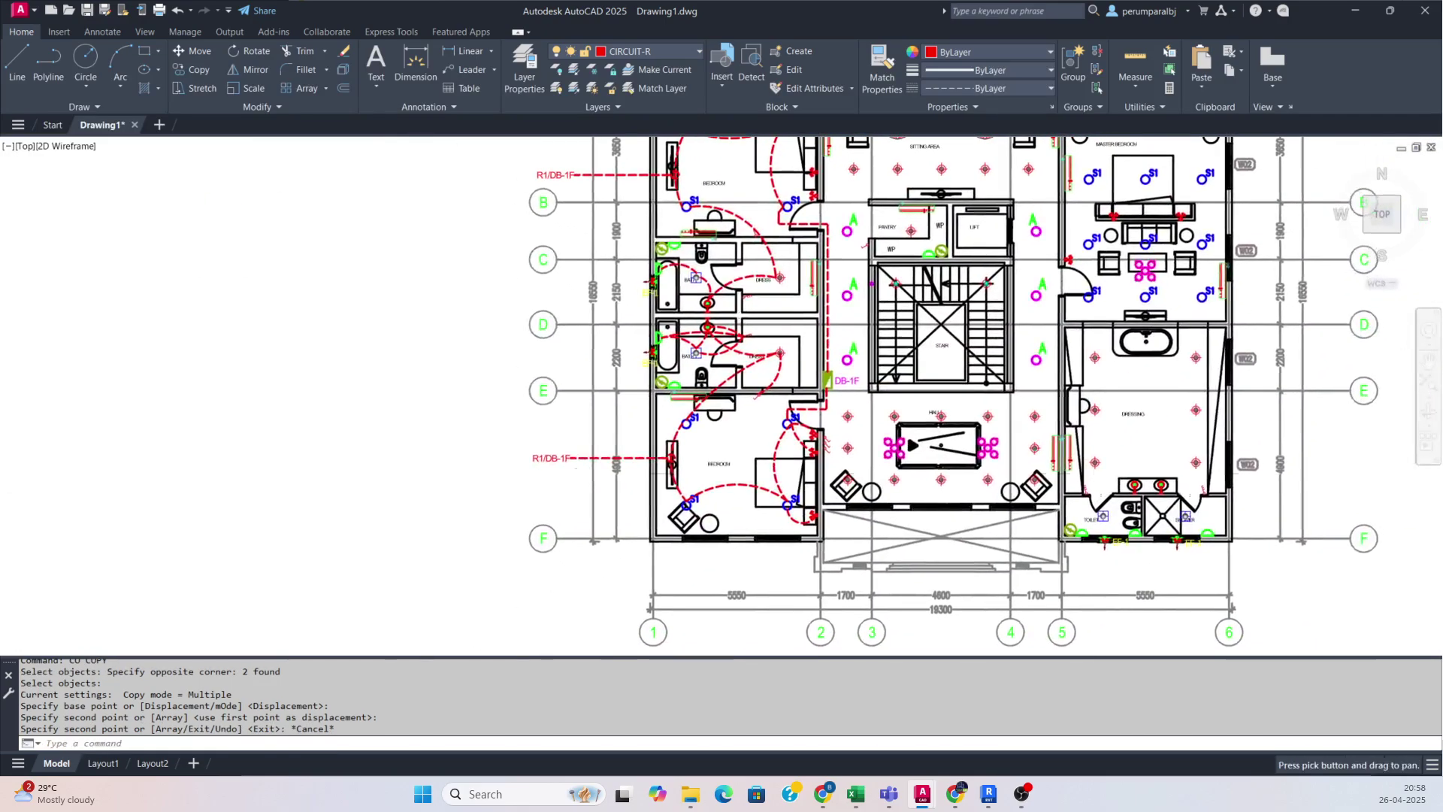
pyautogui.scroll(5, 742, 462)
pyautogui.click(798, 474)
pyautogui.click(787, 419)
pyautogui.click(689, 458)
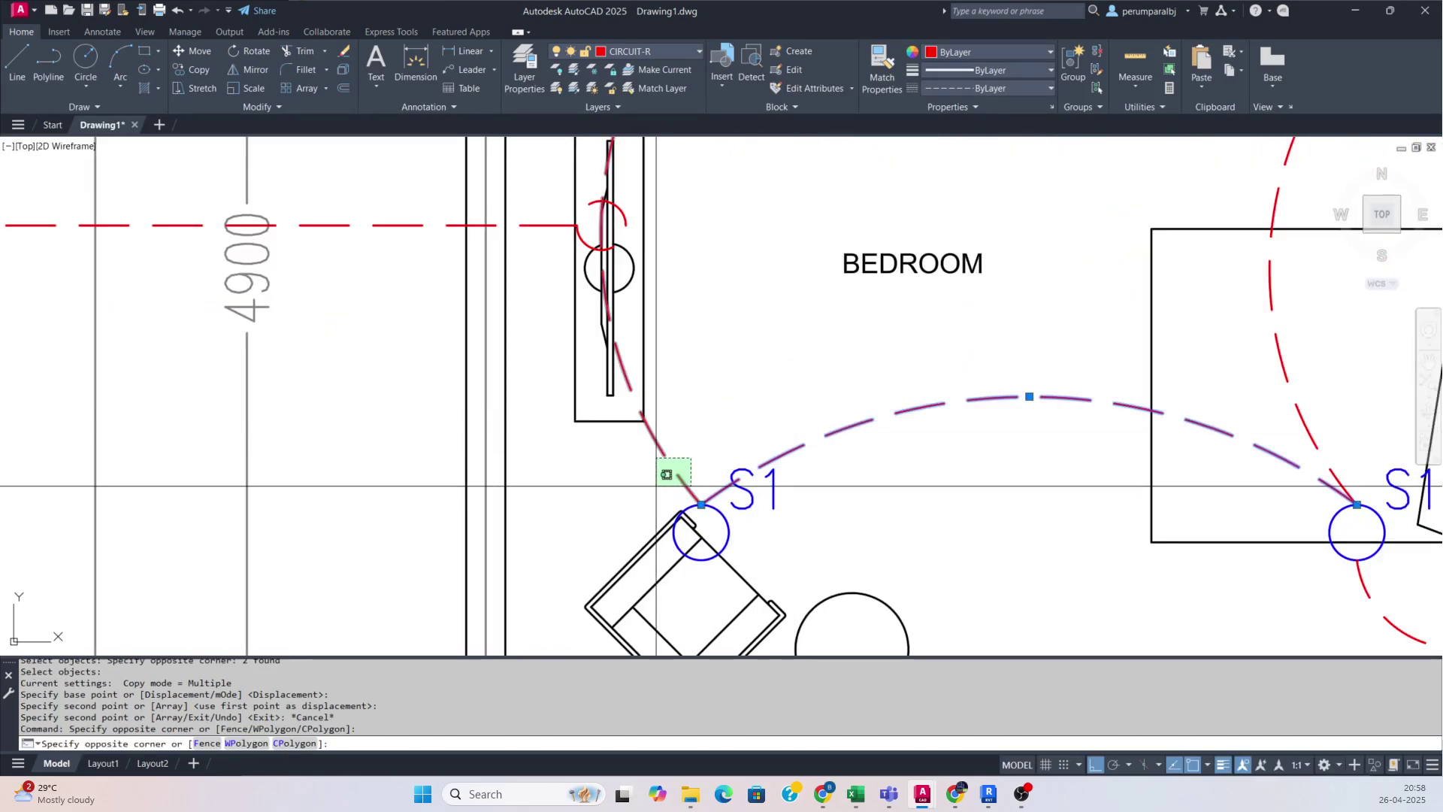
pyautogui.click(657, 486)
pyautogui.scroll(-8, 657, 486)
pyautogui.scroll(4, 841, 440)
pyautogui.click(814, 386)
pyautogui.click(747, 323)
pyautogui.scroll(-2, 807, 363)
pyautogui.moveTo(807, 363); pyautogui.dragTo(832, 458, button='middle')
pyautogui.moveTo(701, 292); pyautogui.dragTo(696, 373, button='middle')
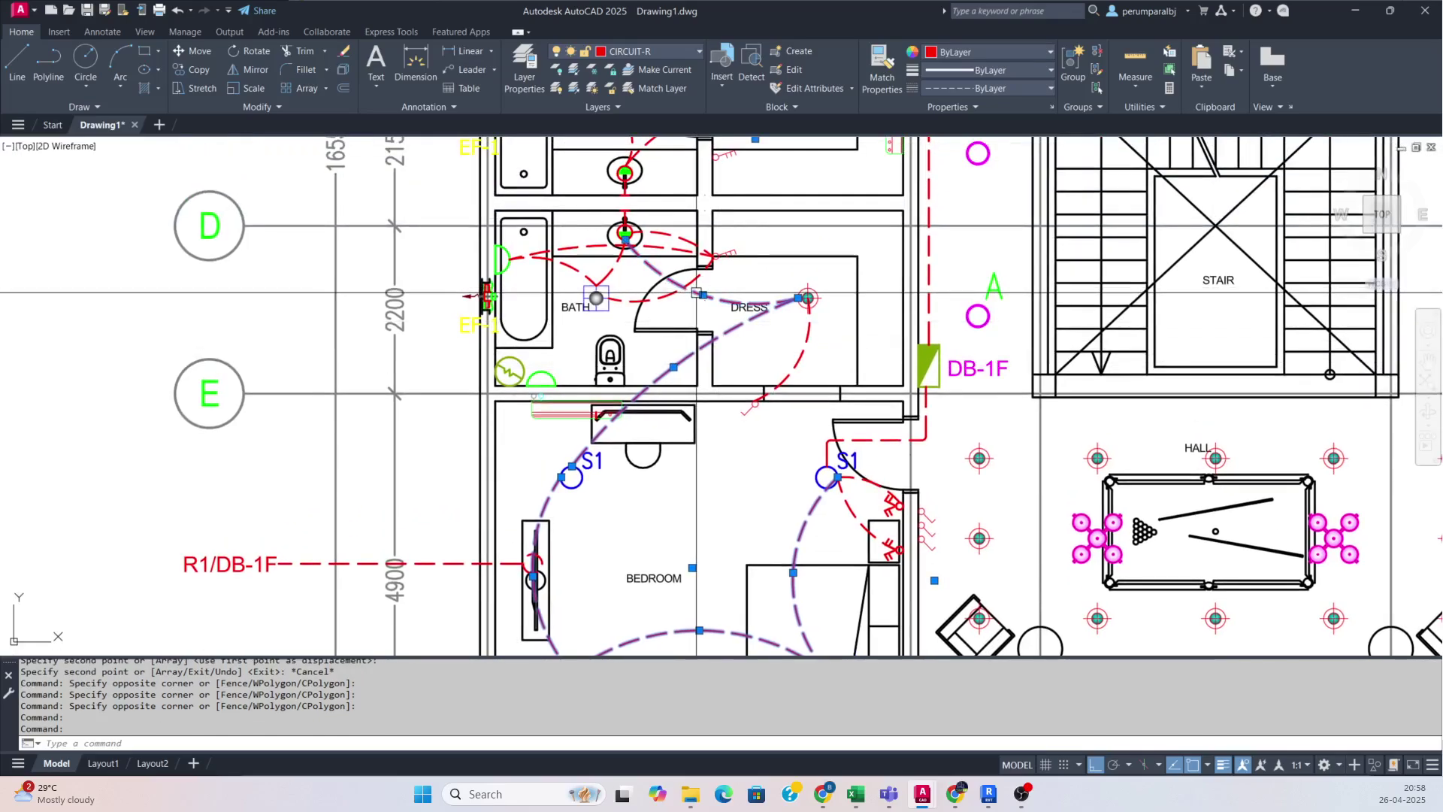
pyautogui.scroll(2, 612, 273)
pyautogui.click(555, 265)
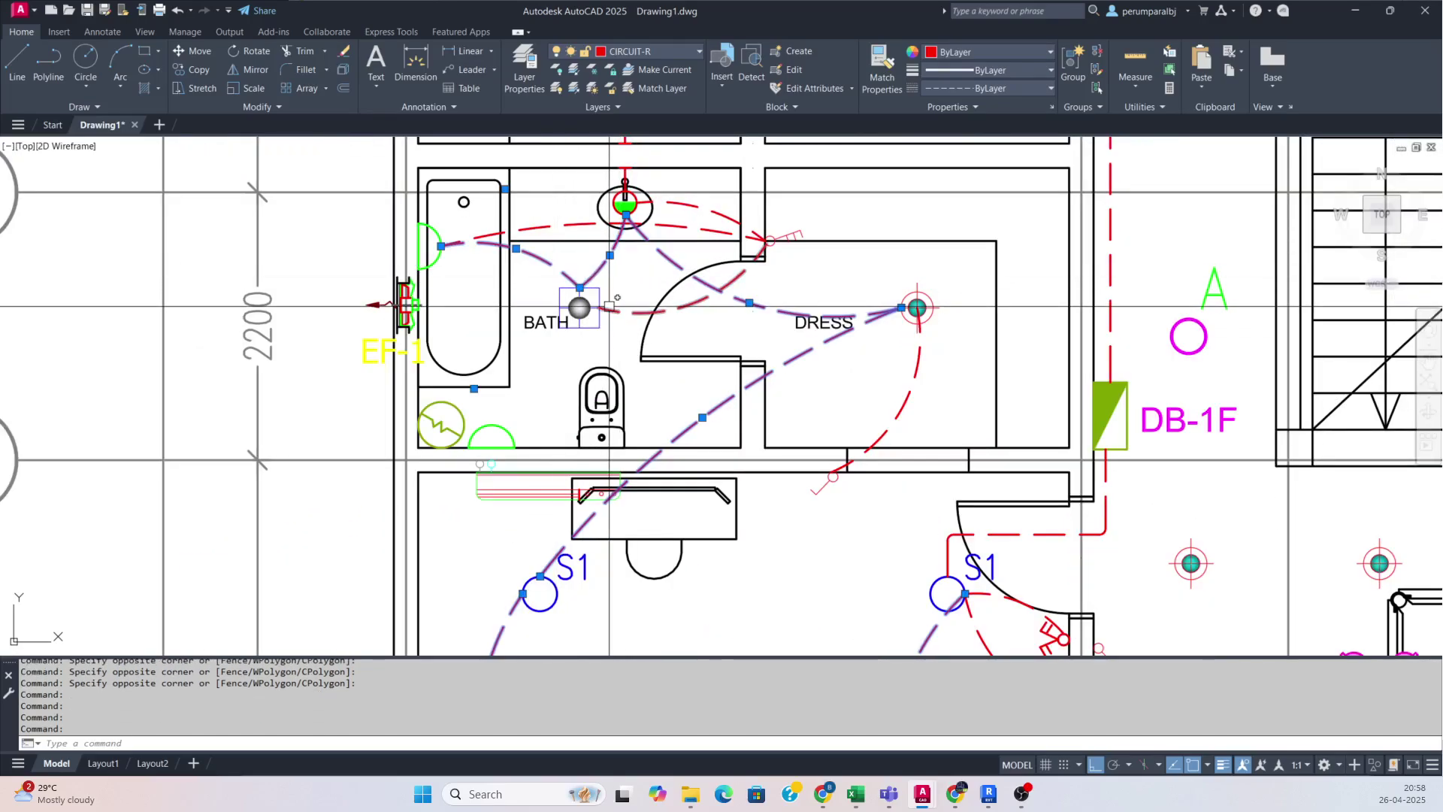
pyautogui.click(602, 218)
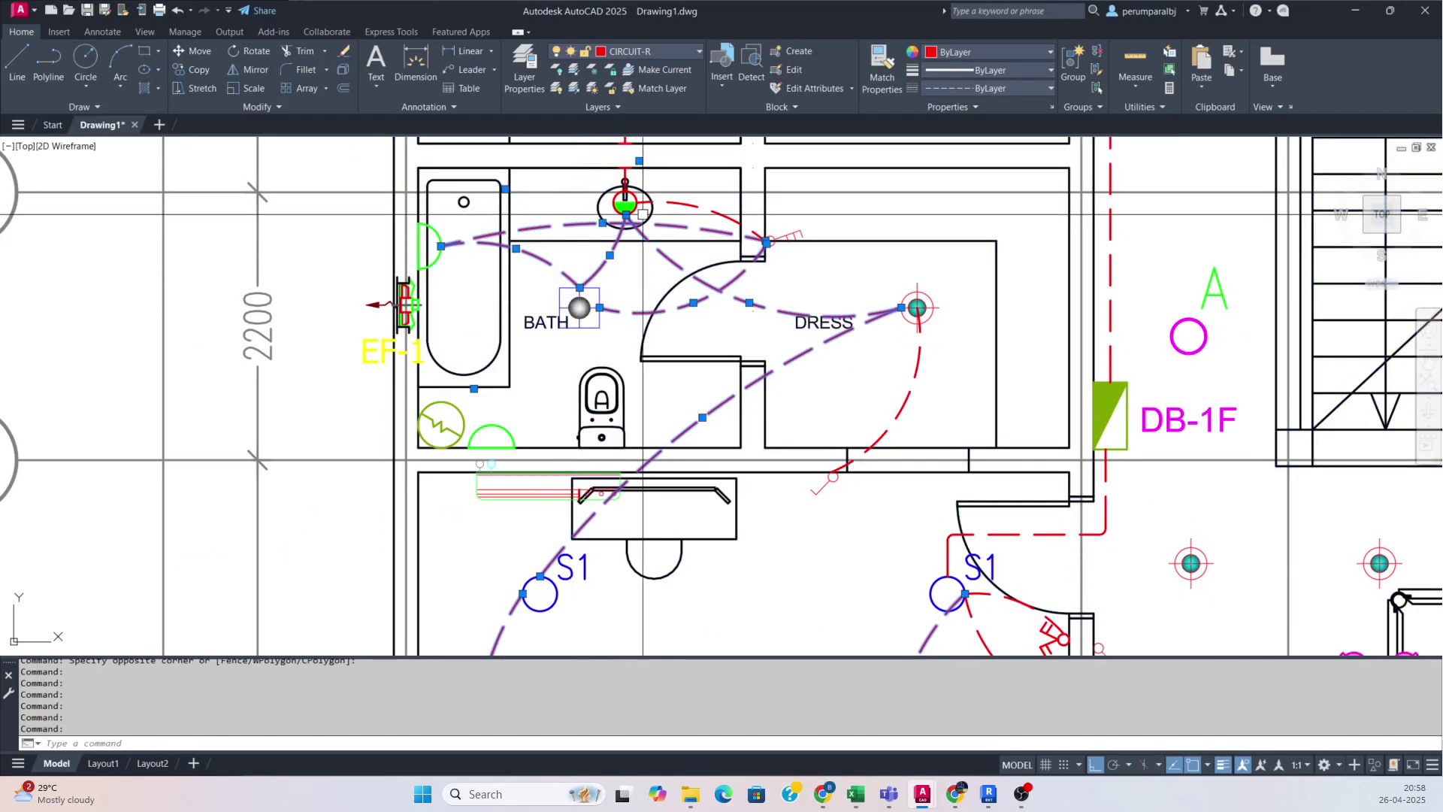
pyautogui.click(684, 53)
pyautogui.click(643, 86)
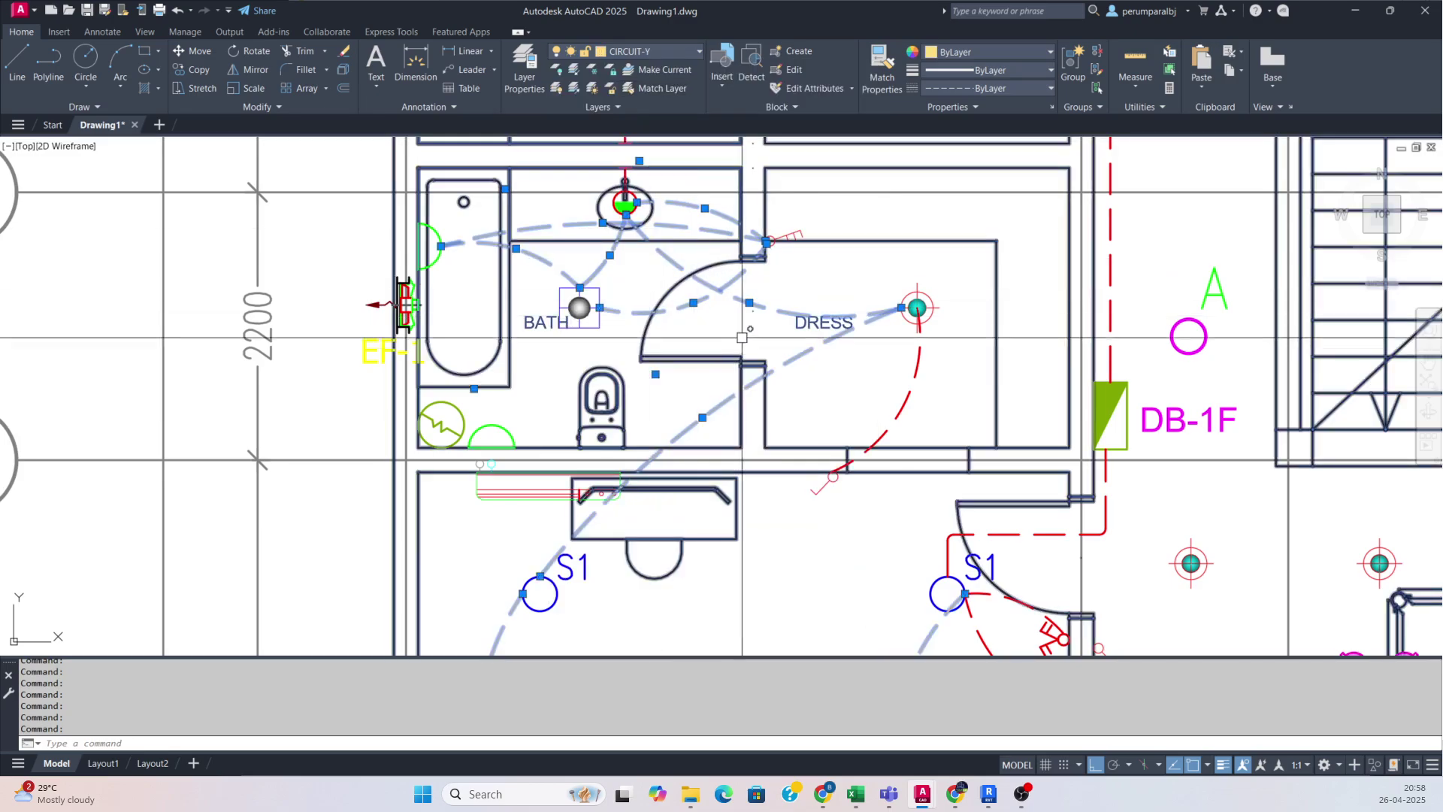
pyautogui.press('Escape')
# - Match the lower bedroom's circuit label and leader to the properties of the yellow light arc
pyautogui.scroll(-5, 715, 398)
pyautogui.scroll(4, 651, 510)
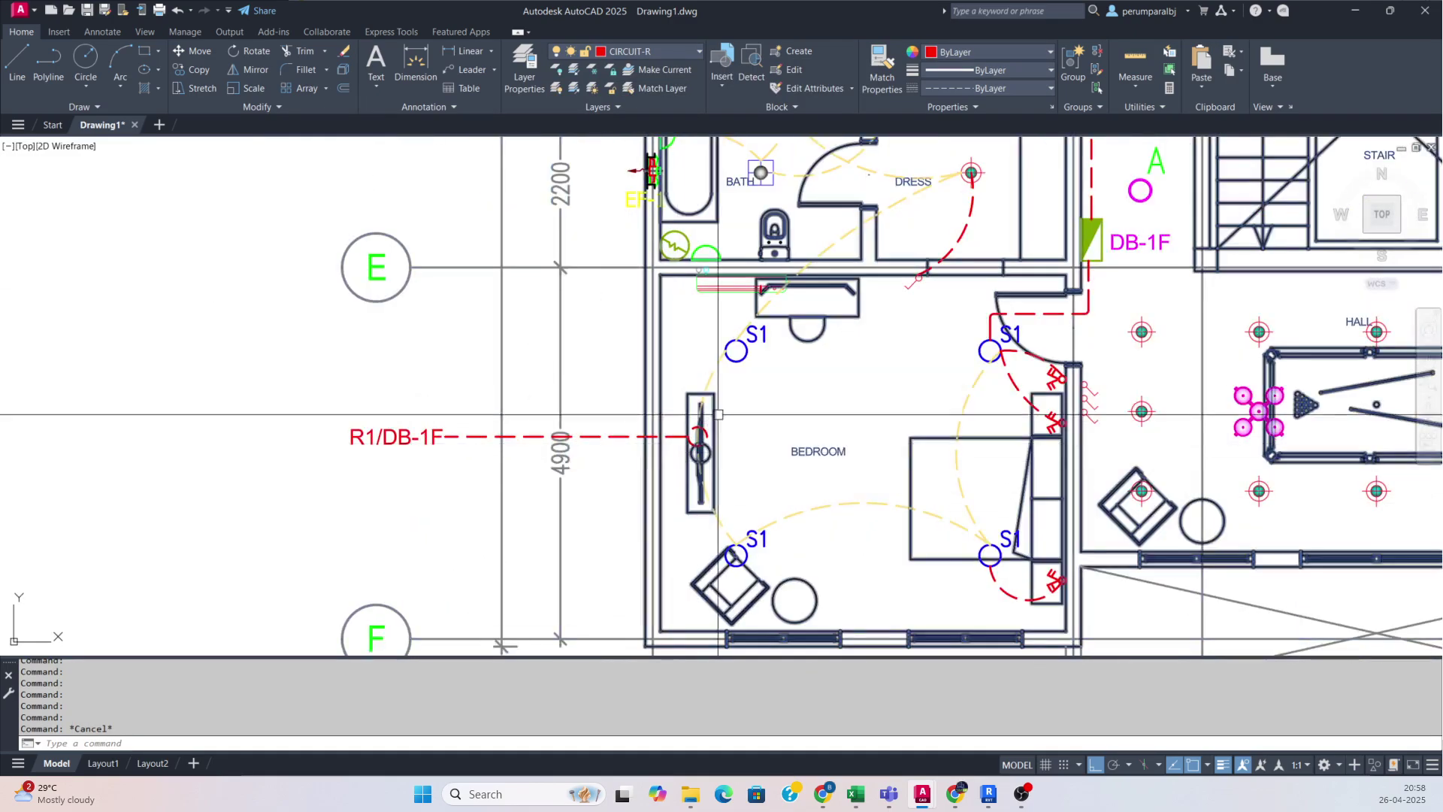
pyautogui.write('MA')
pyautogui.click(506, 436)
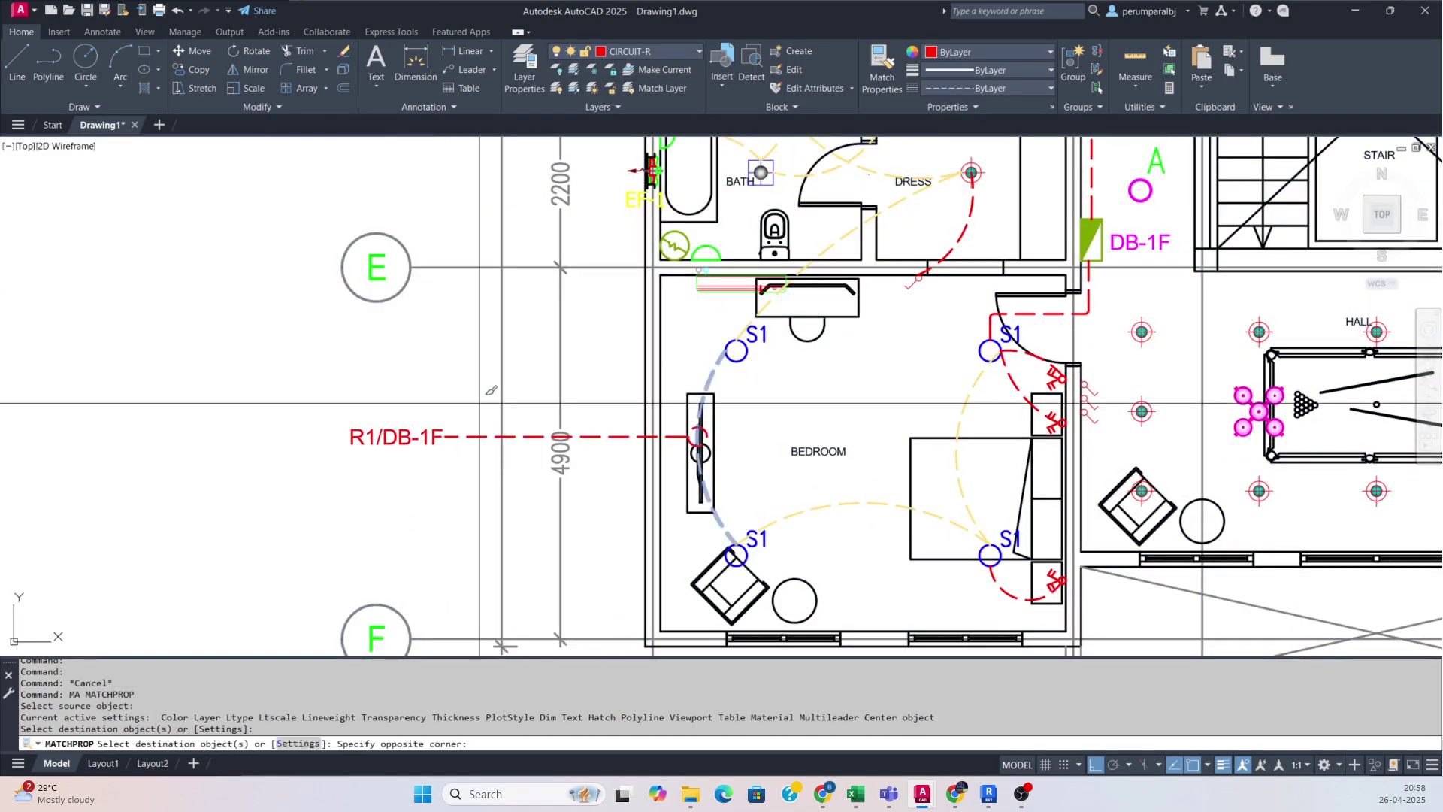
pyautogui.click(416, 448)
pyautogui.press('Escape')
# - Change the lower bedroom's circuit label text to Y1/DB-1F
pyautogui.doubleClick(354, 444)
pyautogui.scroll(6, 354, 445)
pyautogui.click(355, 444)
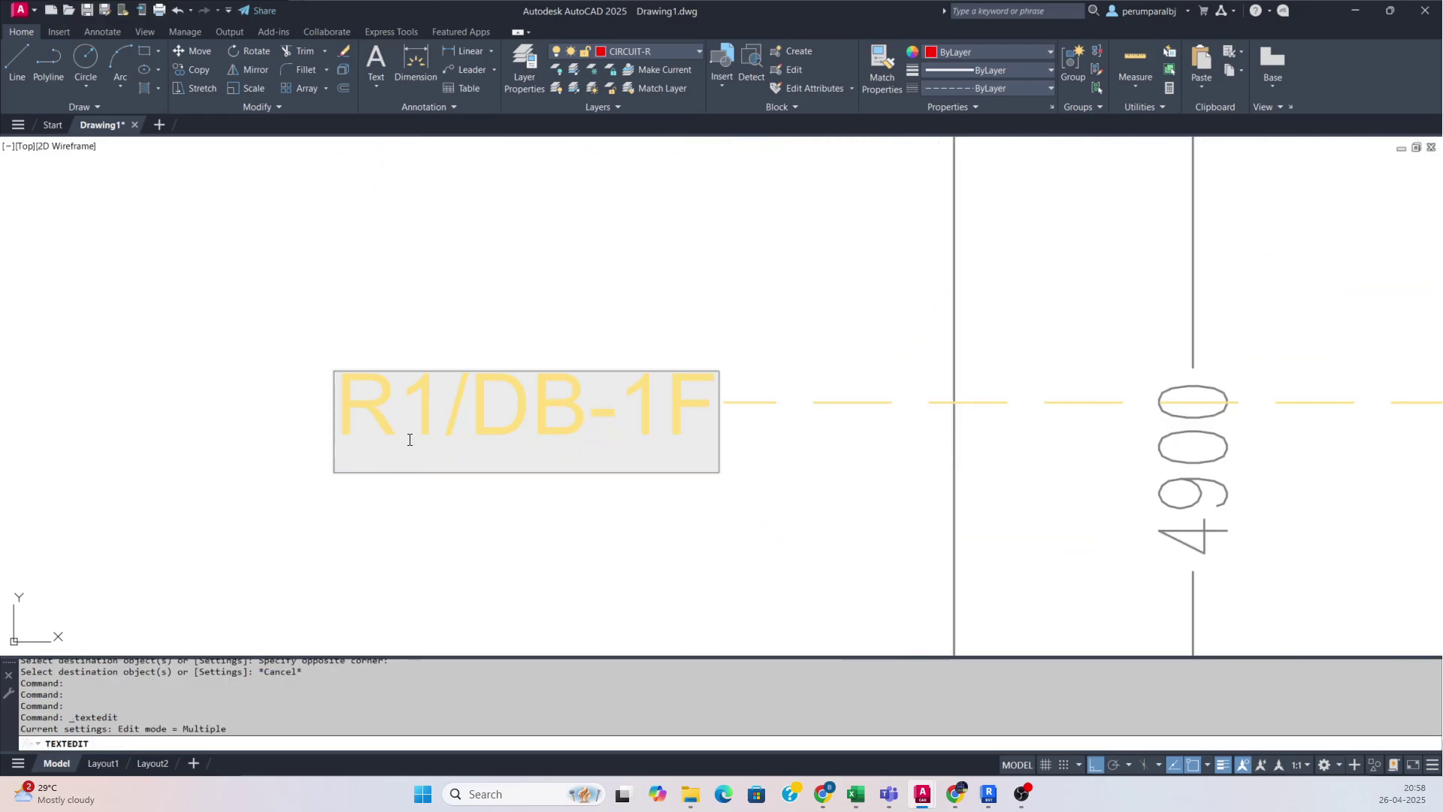
pyautogui.moveTo(410, 439); pyautogui.dragTo(303, 457)
pyautogui.write('Y')
pyautogui.click(435, 531)
pyautogui.press('Escape')
pyautogui.press('Escape')
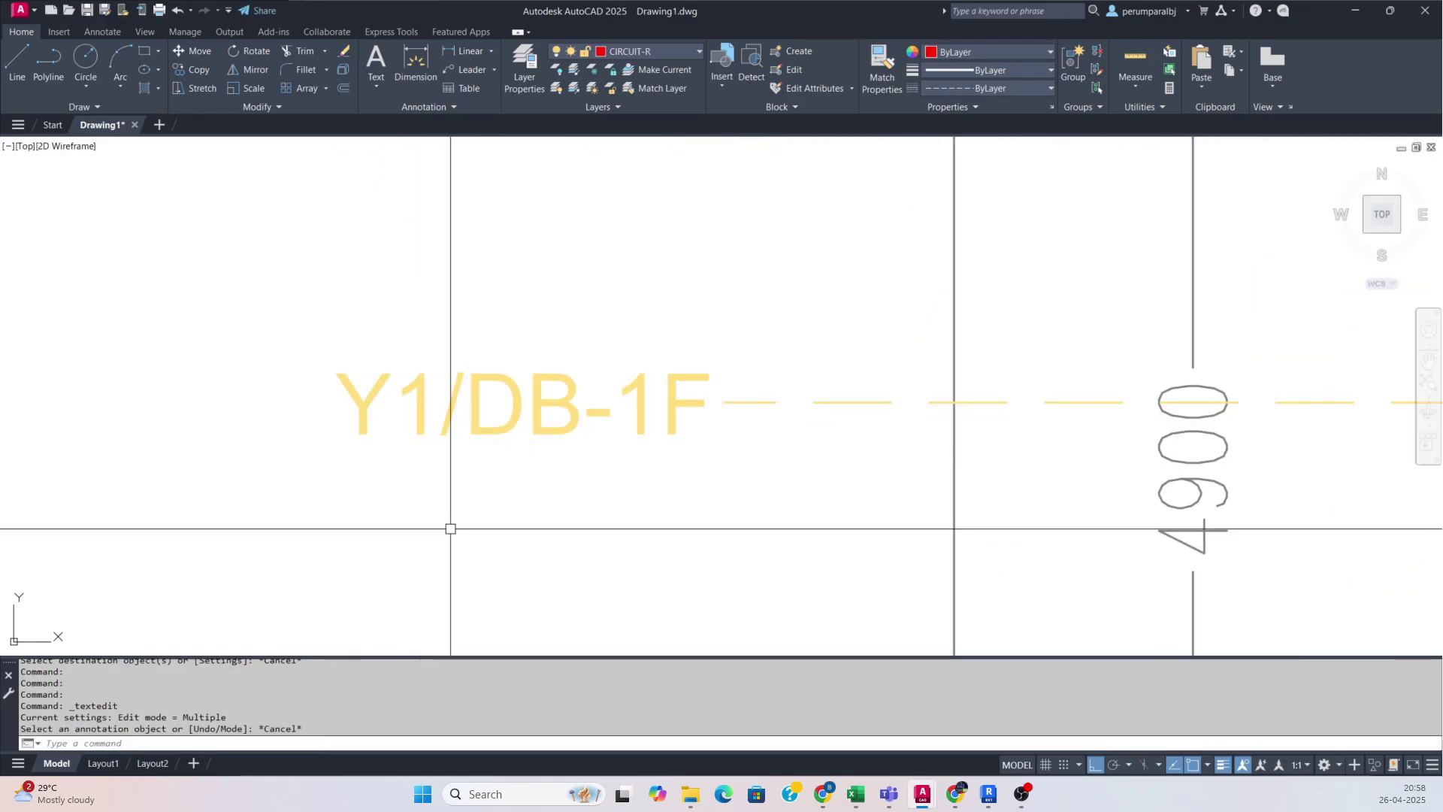
# - Match the switch arc of the lower suite's dress light to the properties of the yellow circuit arcs
pyautogui.scroll(-5, 530, 450)
pyautogui.moveTo(760, 409); pyautogui.dragTo(635, 386, button='middle')
pyautogui.scroll(4, 656, 317)
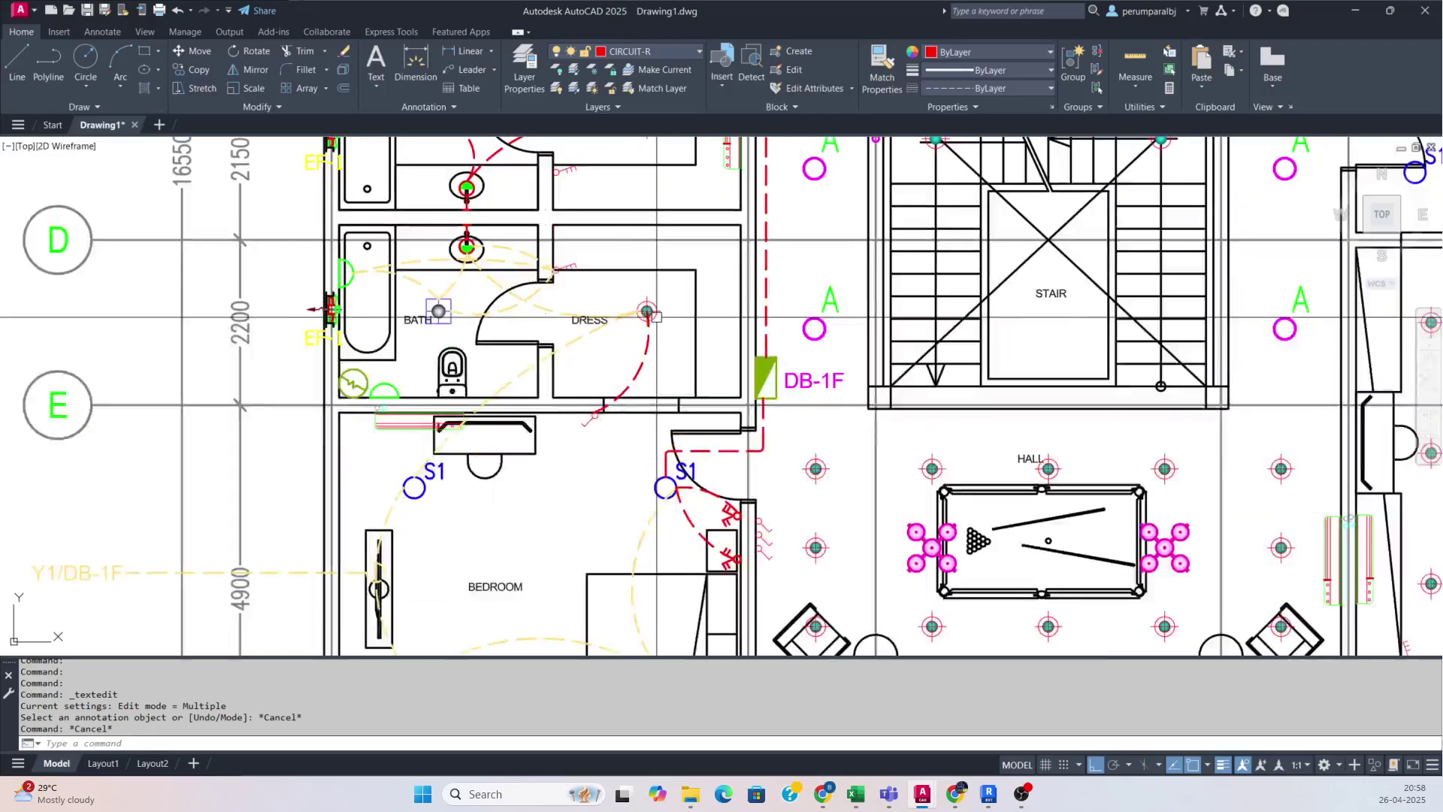
pyautogui.write('MA')
pyautogui.press('space')
pyautogui.click(567, 344)
pyautogui.click(674, 358)
pyautogui.click(625, 358)
pyautogui.press('Escape')
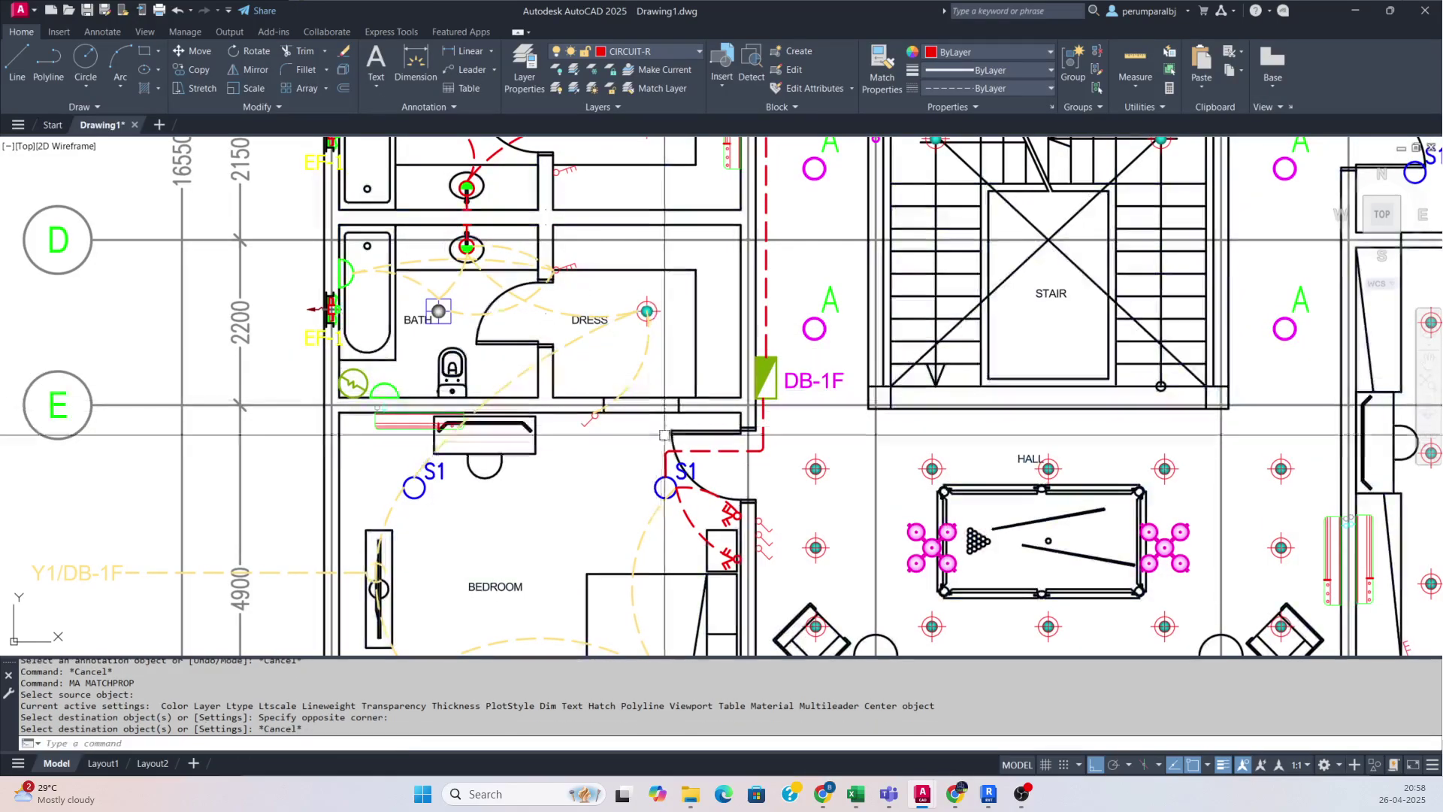
# - Match the polyline running from the lower bedroom to DB-1F to the properties of the bedroom's yellow arc
pyautogui.press('space')
pyautogui.click(644, 528)
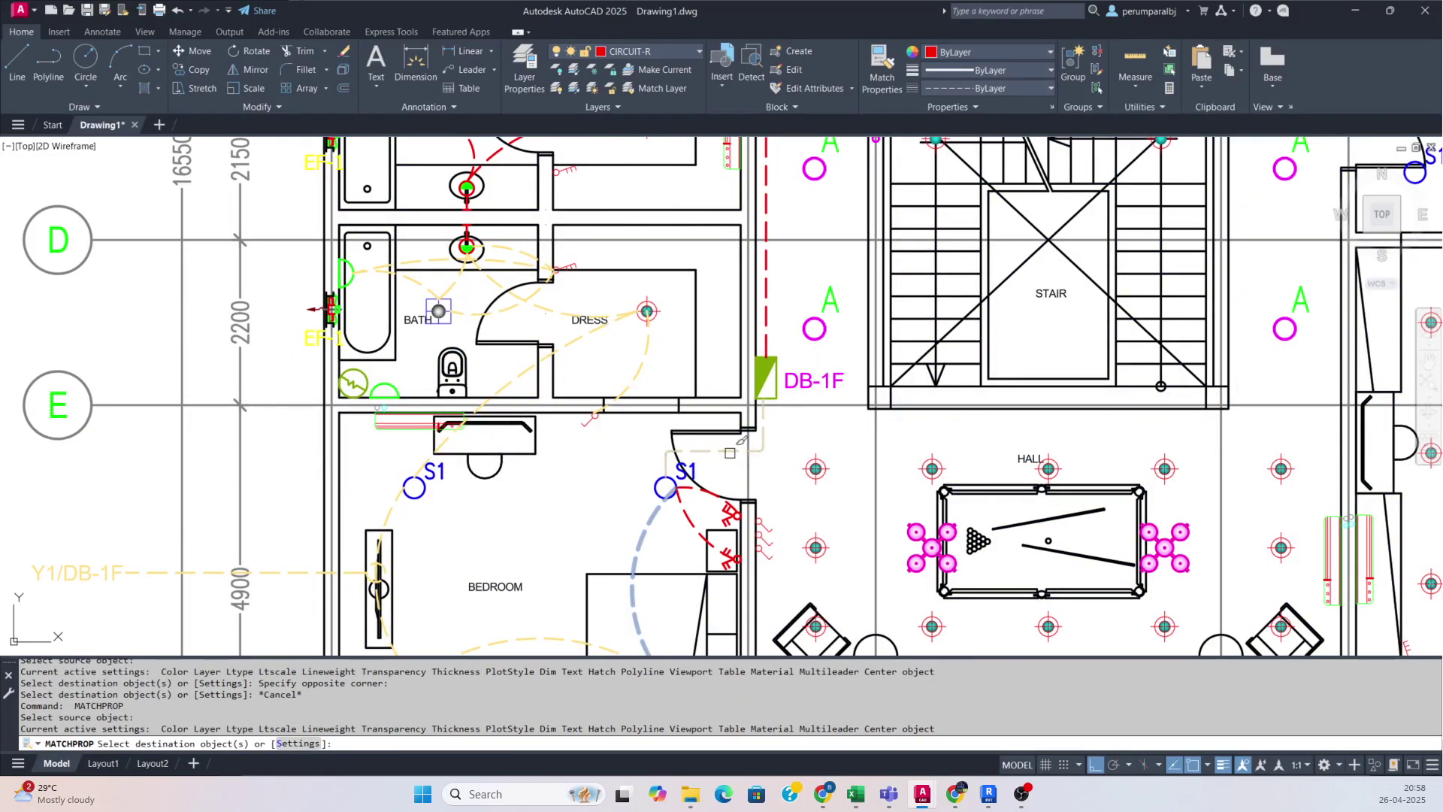
pyautogui.click(763, 424)
pyautogui.press('Escape')
pyautogui.scroll(-2, 793, 440)
pyautogui.scroll(-3, 794, 440)
pyautogui.scroll(3, 692, 308)
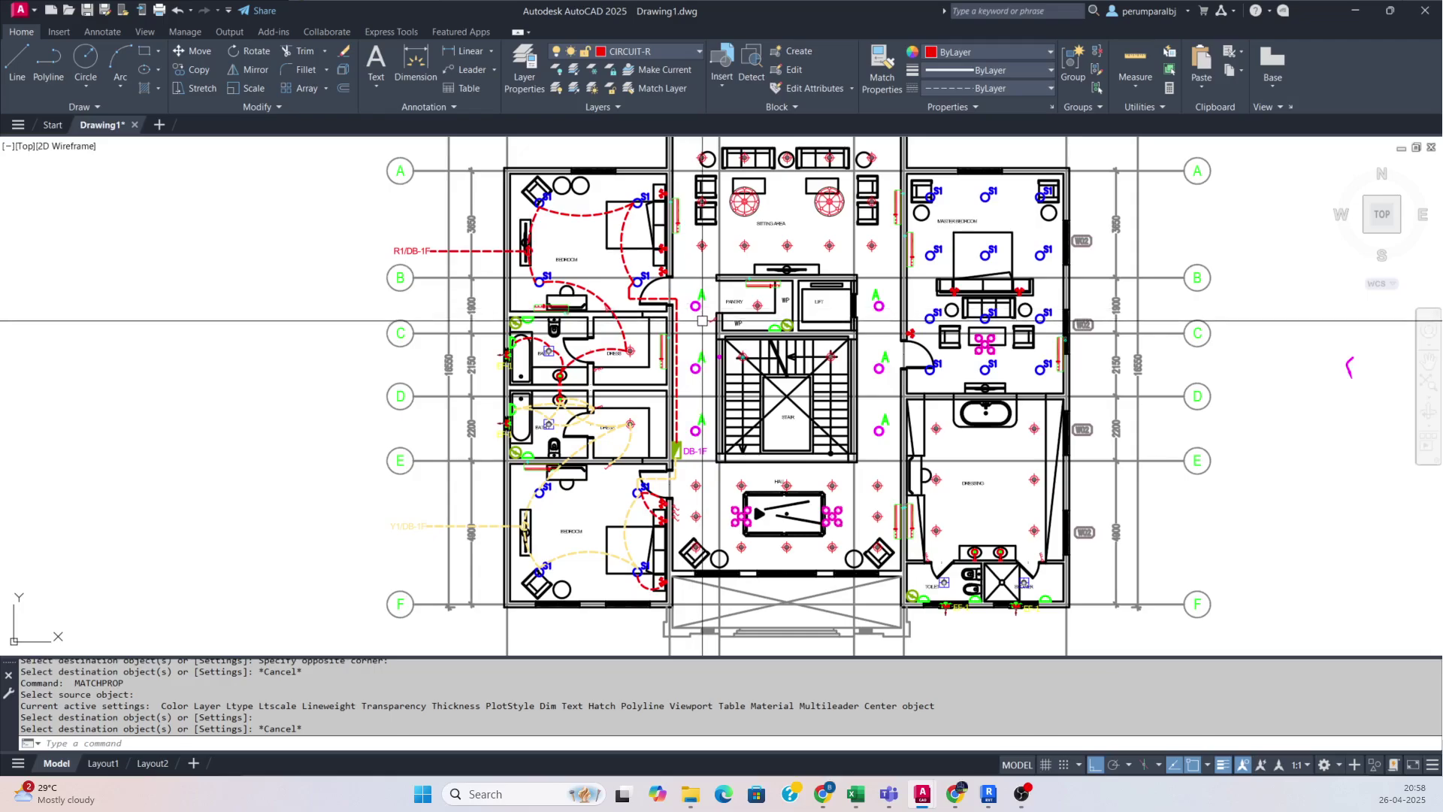
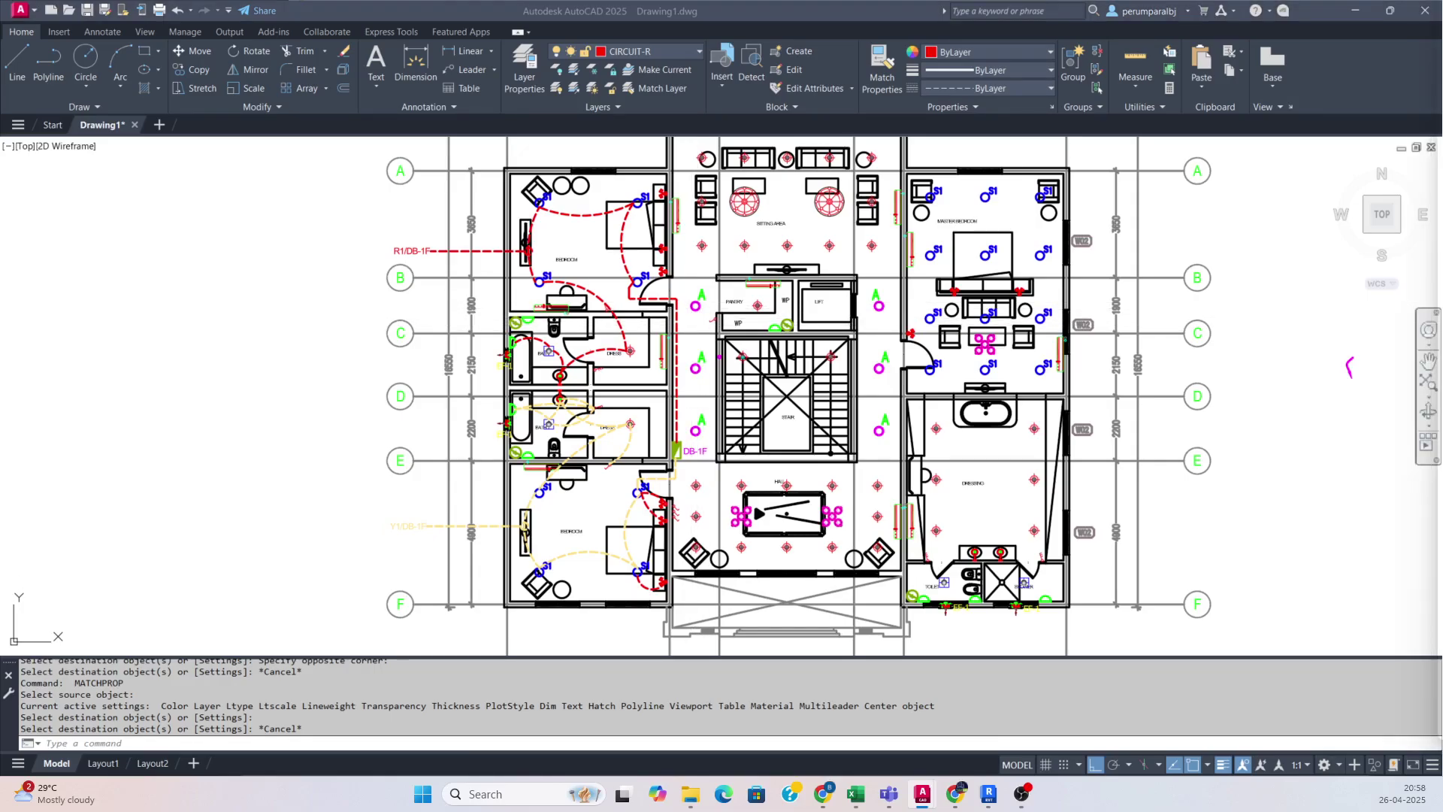
pyautogui.scroll(8, 612, 270)
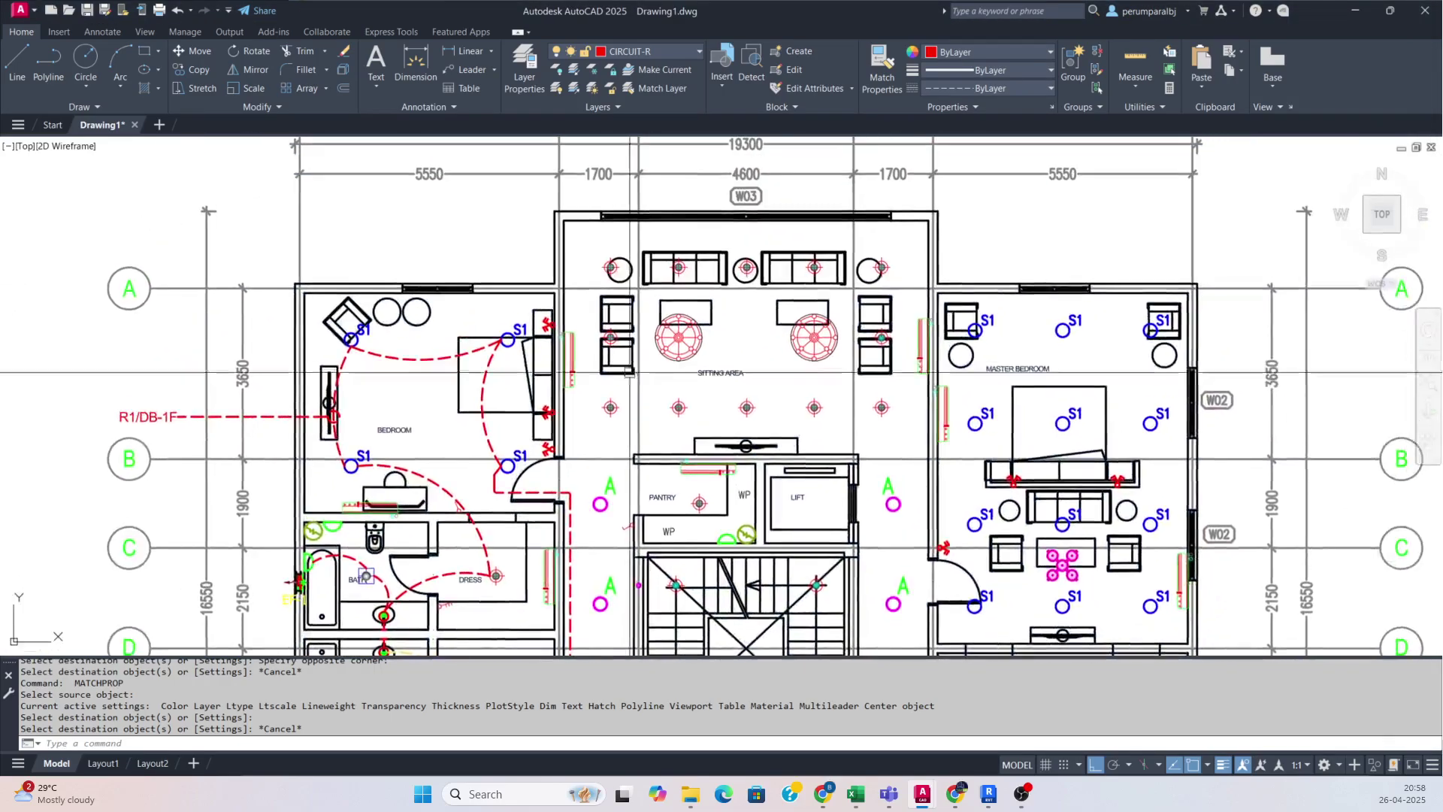
pyautogui.press('Return')
pyautogui.scroll(3, 527, 323)
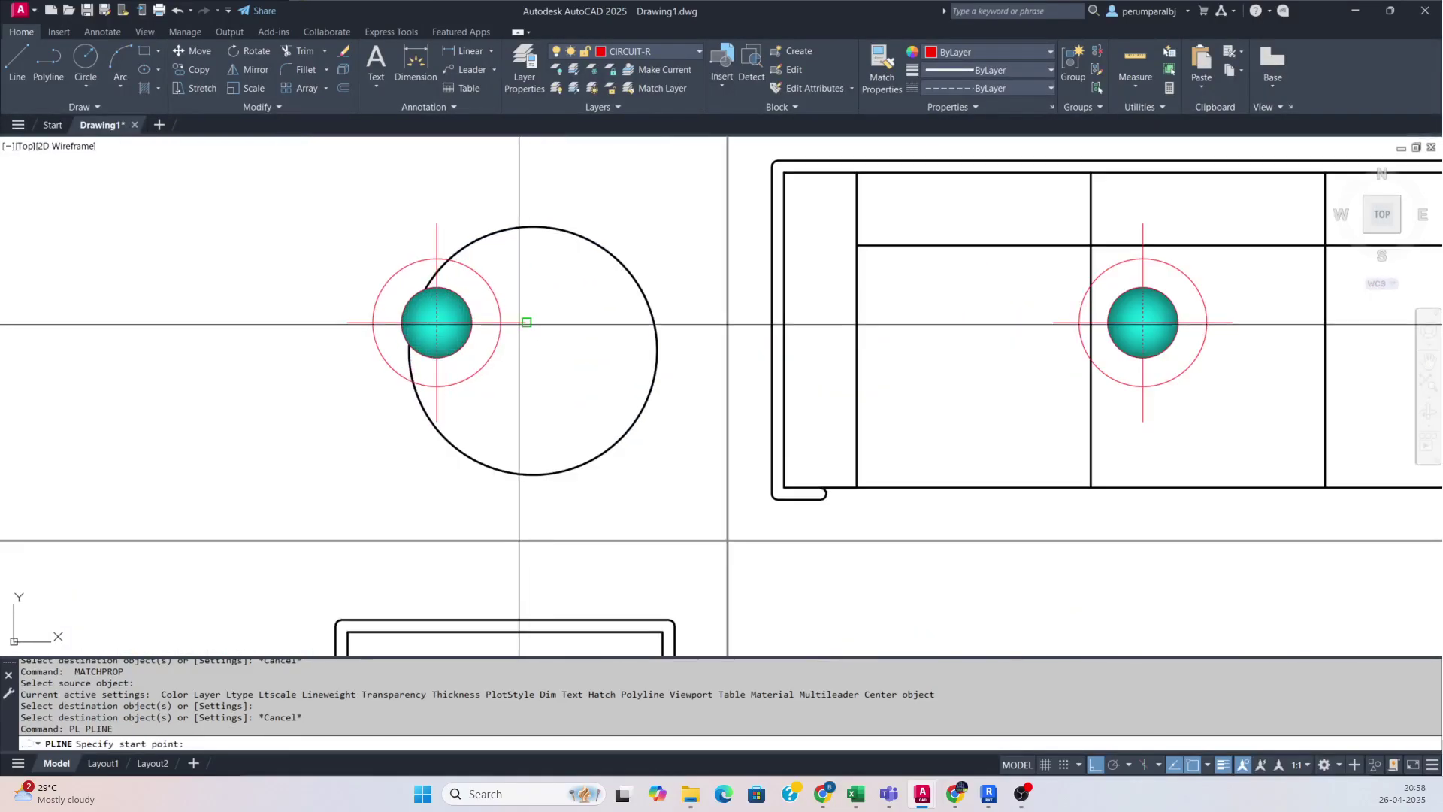
pyautogui.click(500, 323)
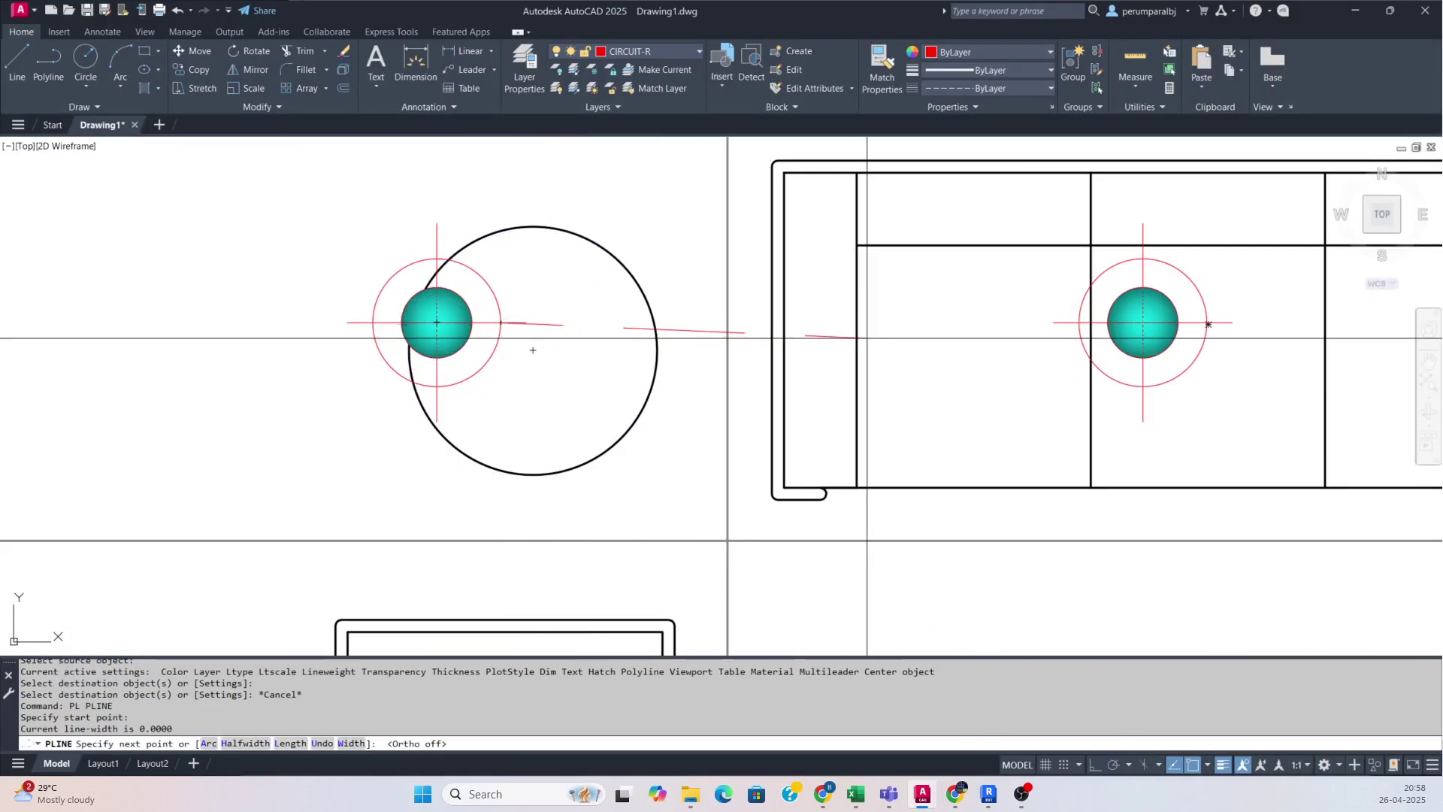
pyautogui.press('Escape')
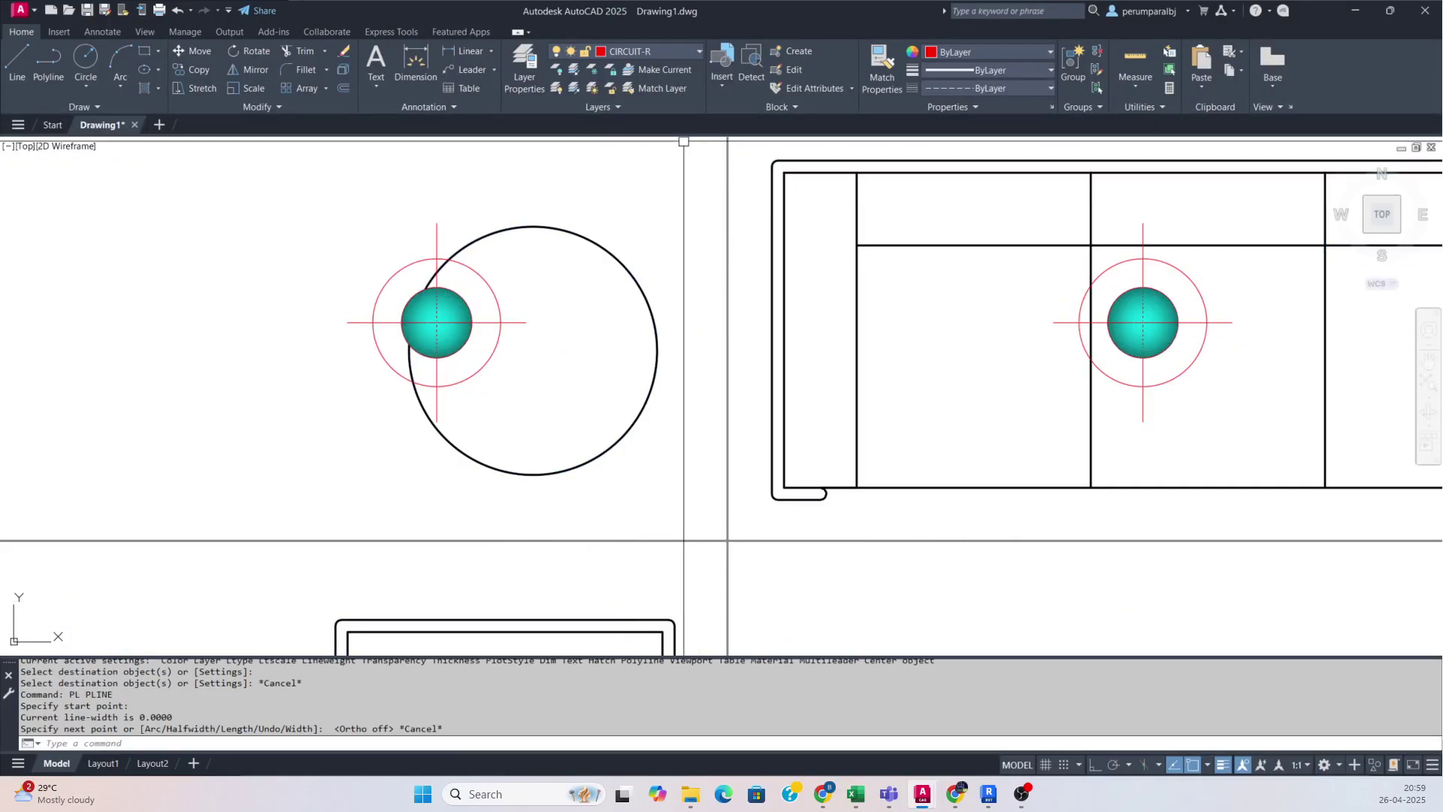
# - Make CIRCUIT-B the current layer and draw a polyline joining the first two lights of the sitting area's upper row
pyautogui.click(683, 55)
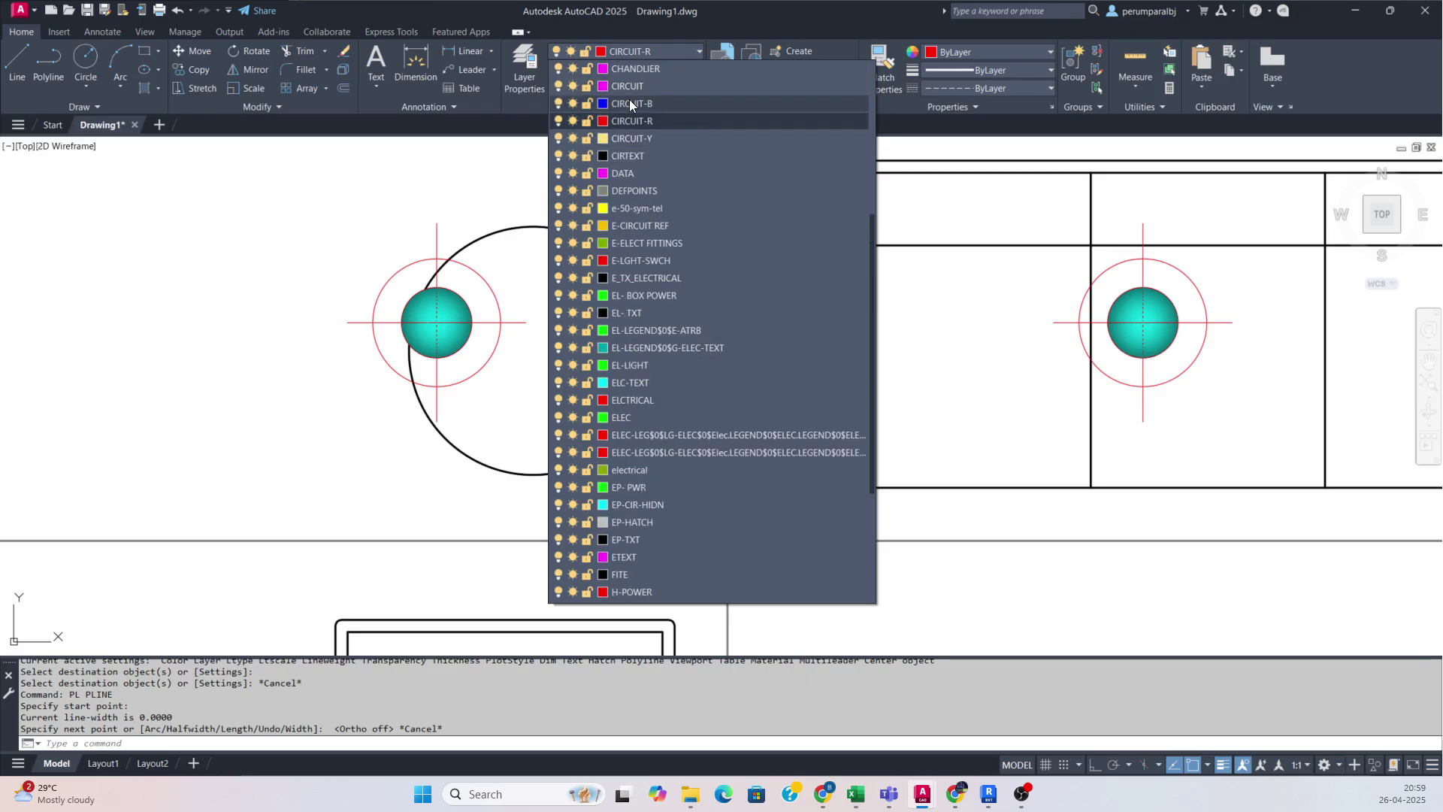
pyautogui.click(629, 103)
pyautogui.write('PL')
pyautogui.press('Return')
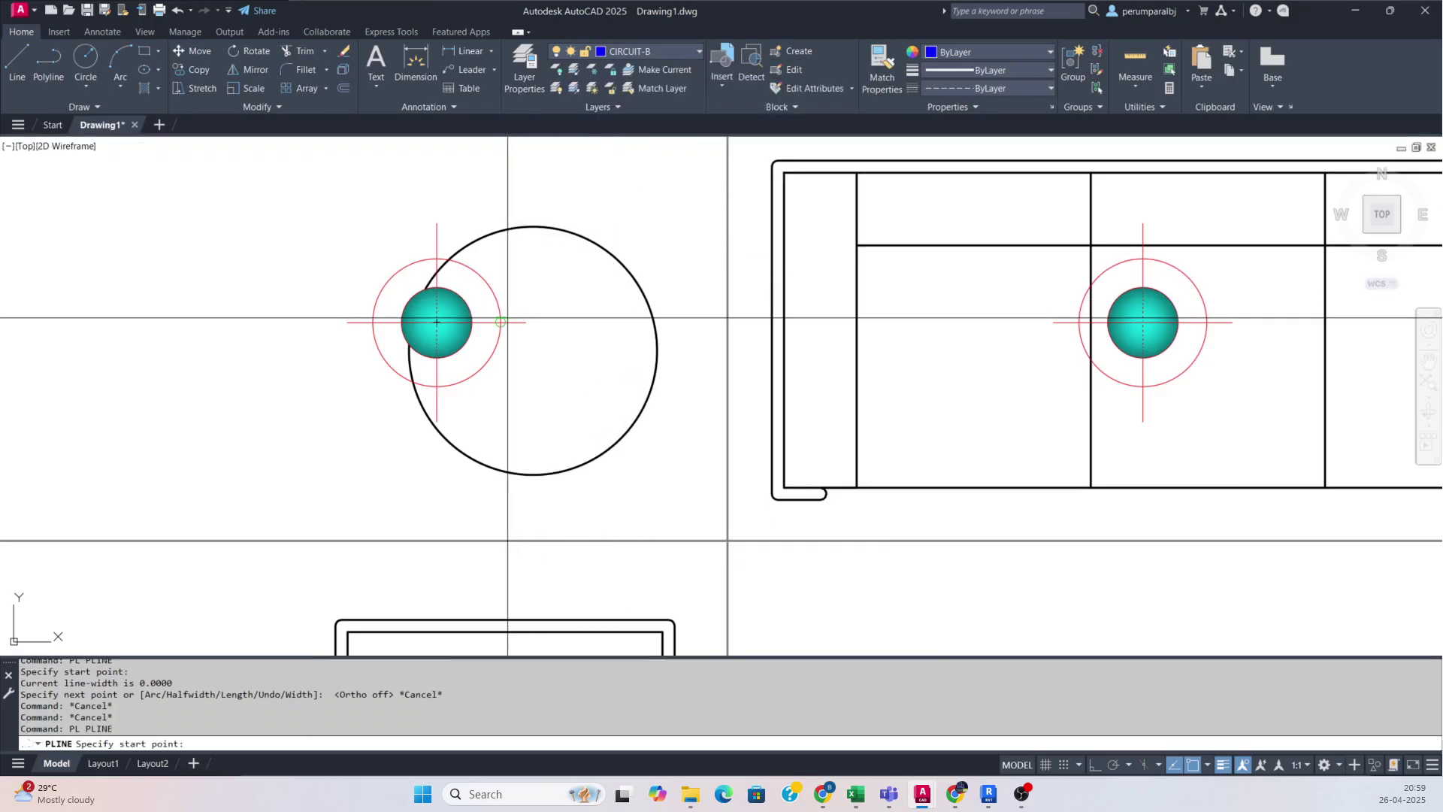
pyautogui.click(500, 321)
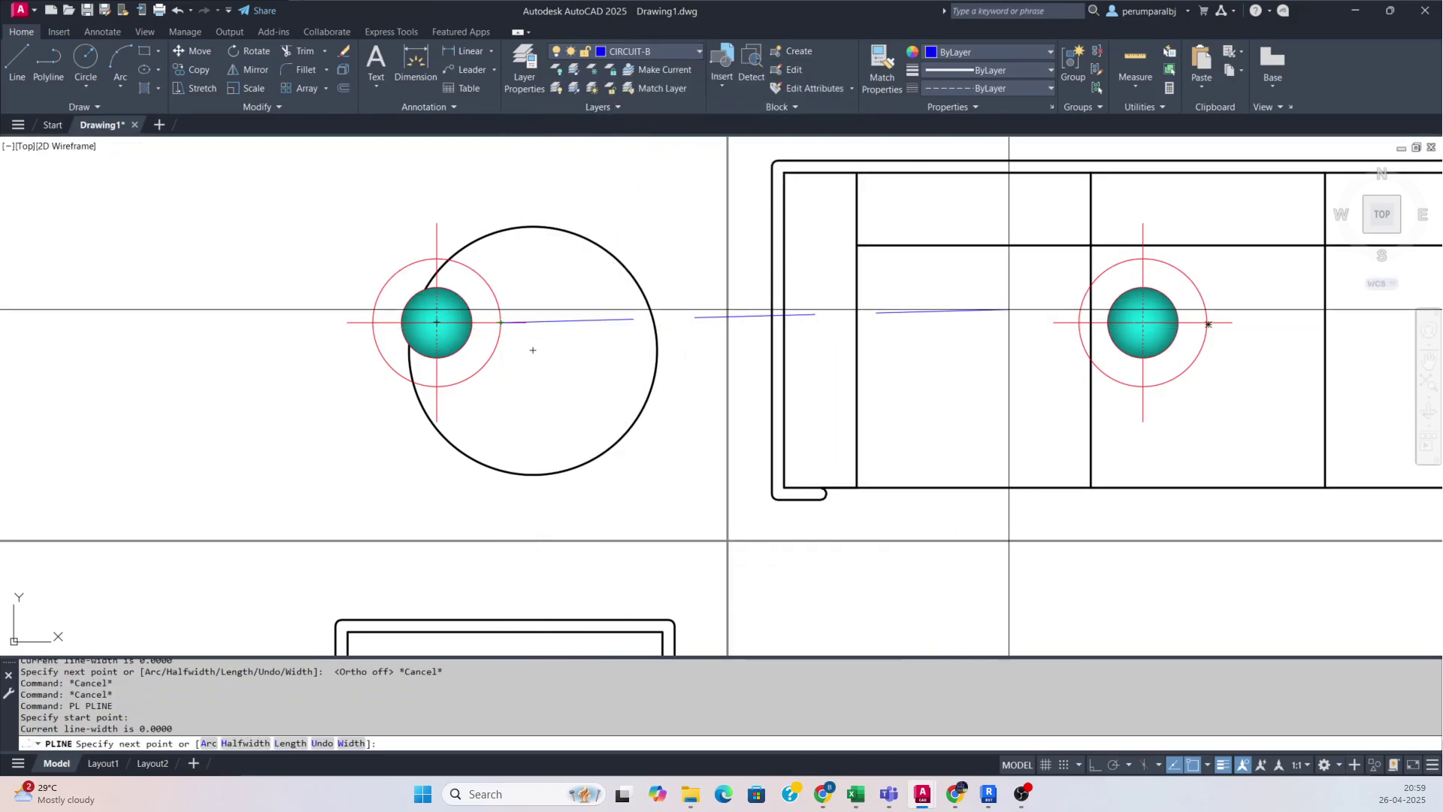
pyautogui.click(1080, 323)
pyautogui.press('Escape')
pyautogui.moveTo(999, 348); pyautogui.dragTo(518, 354, button='middle')
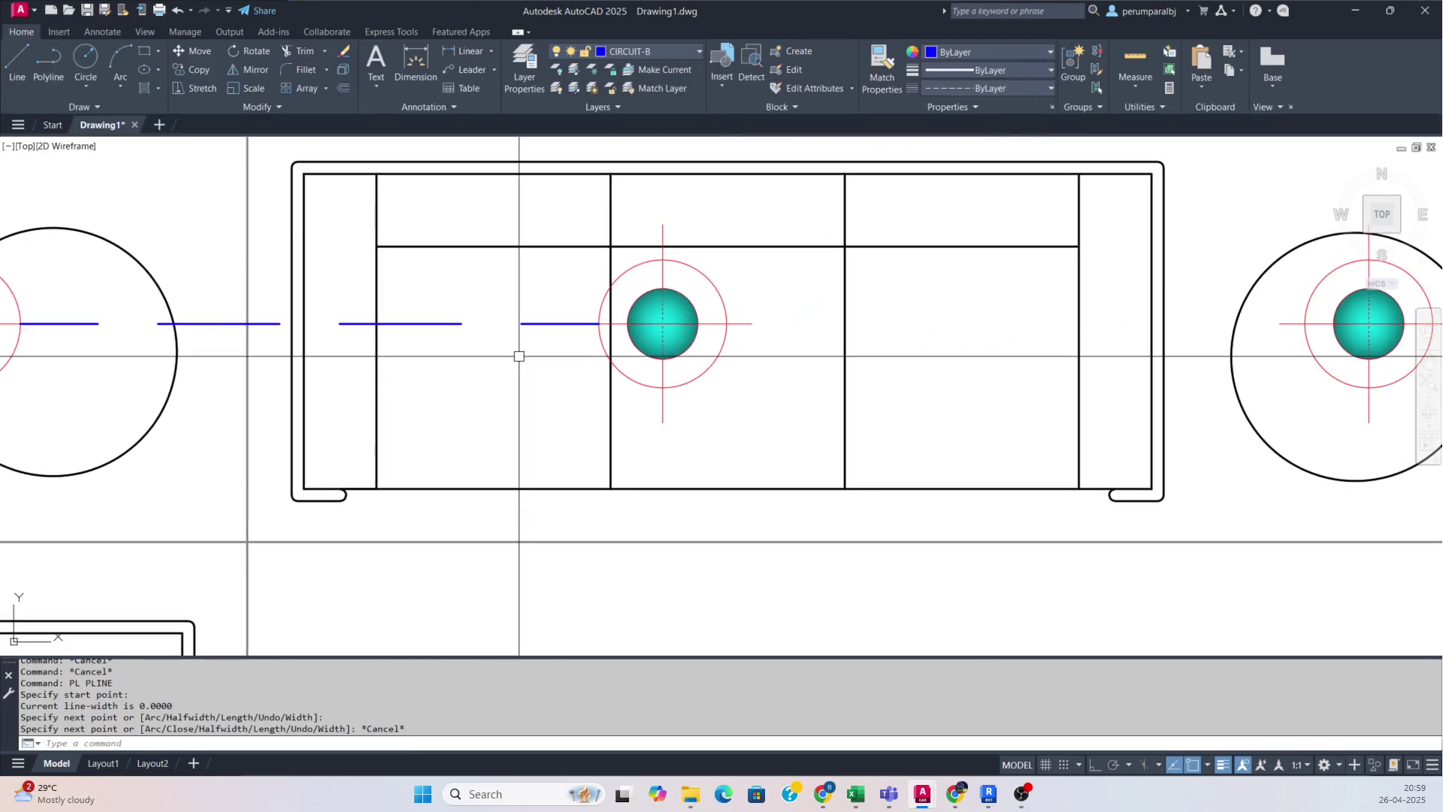
# - Join the remaining lights of the sitting area's upper row with polylines, ending at the east corner light
pyautogui.press('Return')
pyautogui.scroll(-4, 727, 324)
pyautogui.click(726, 323)
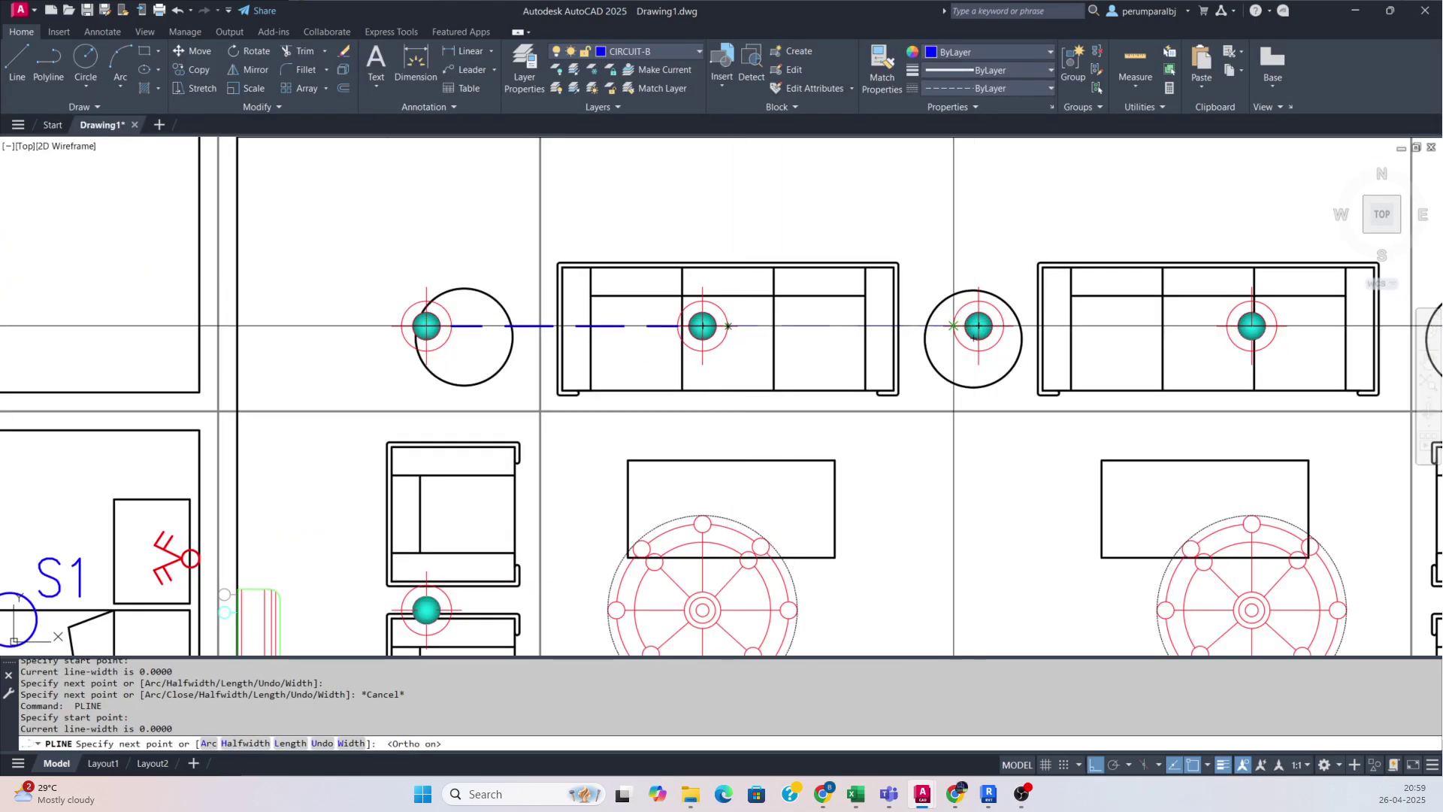
pyautogui.moveTo(954, 326); pyautogui.dragTo(705, 314, button='middle')
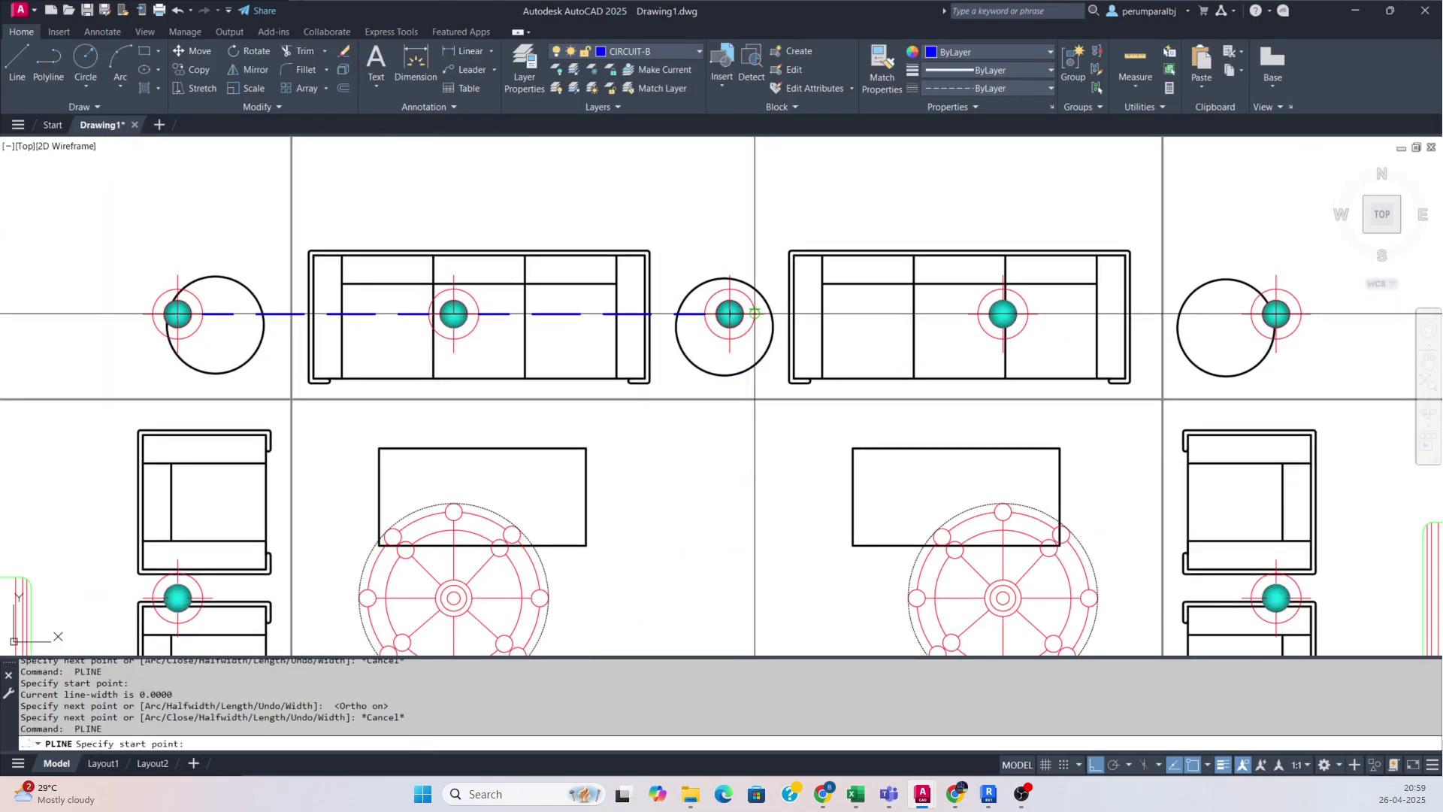
pyautogui.press('Escape')
pyautogui.moveTo(1043, 325); pyautogui.dragTo(863, 281, button='middle')
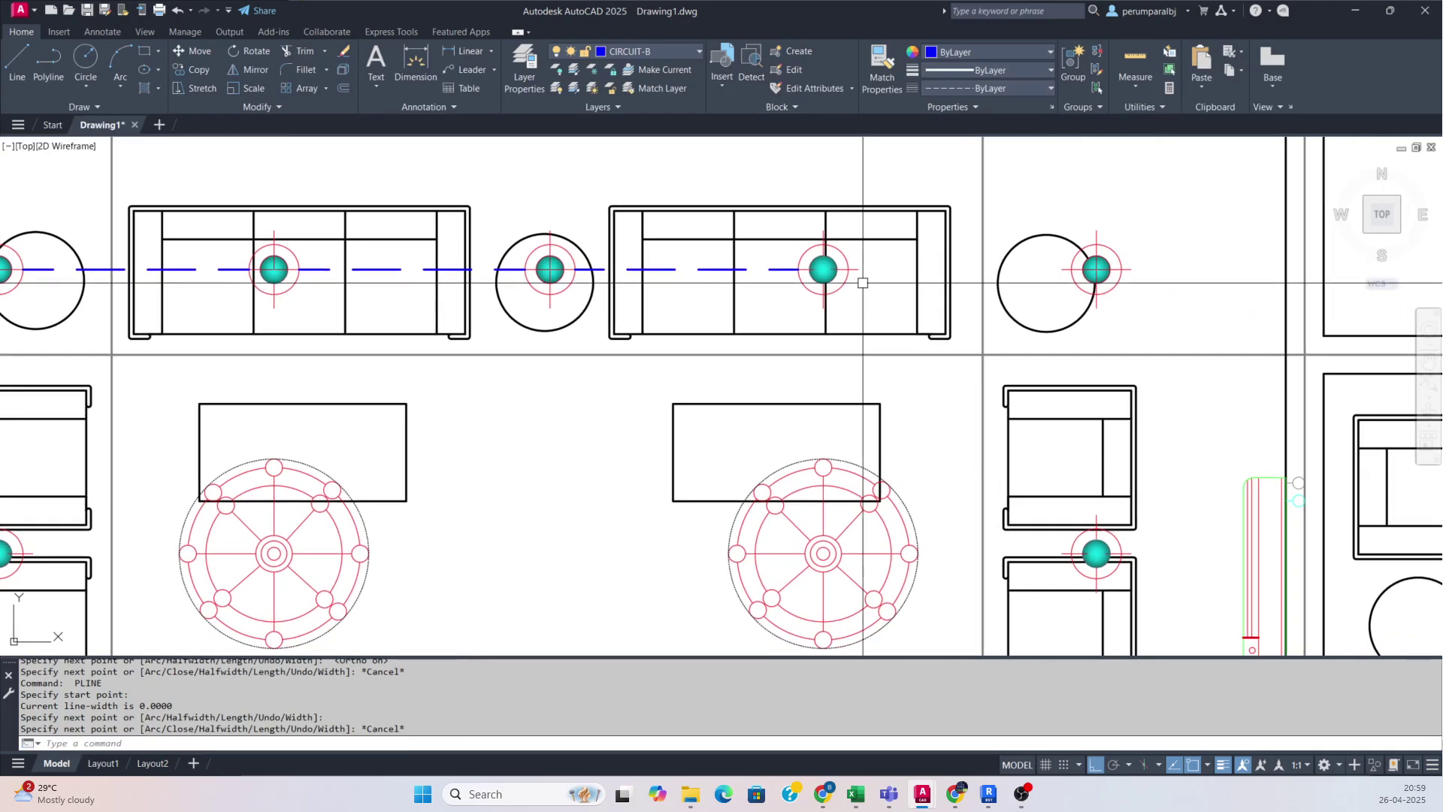
pyautogui.press('space')
pyautogui.click(850, 271)
pyautogui.click(1072, 271)
pyautogui.press('Escape')
# - Draw polylines joining the three lights down the sitting area's east side, from the upper corner to the lower corner
pyautogui.press('space')
pyautogui.click(1096, 283)
pyautogui.moveTo(1104, 363); pyautogui.dragTo(1008, 238, button='middle')
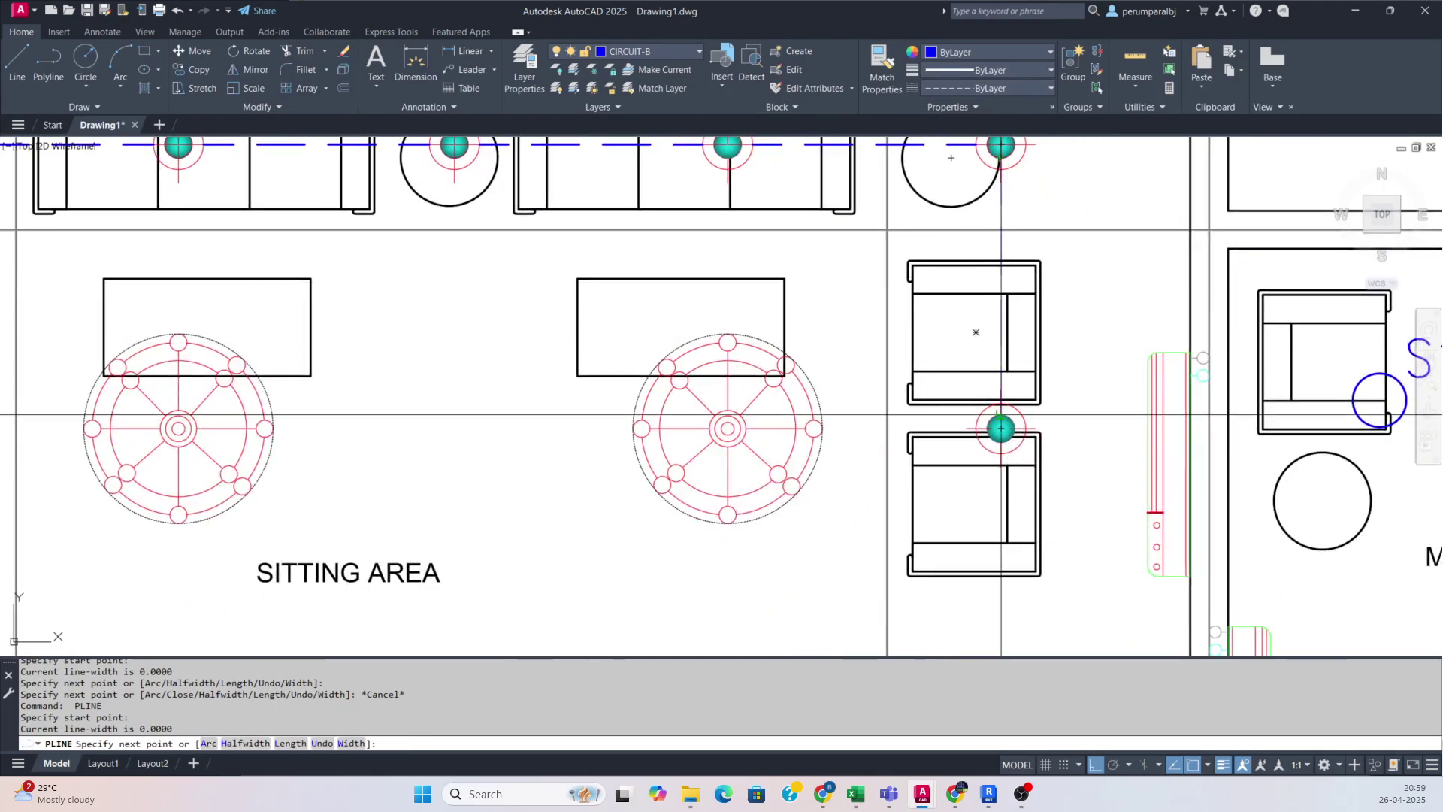
pyautogui.press('Escape')
pyautogui.scroll(-4, 1001, 414)
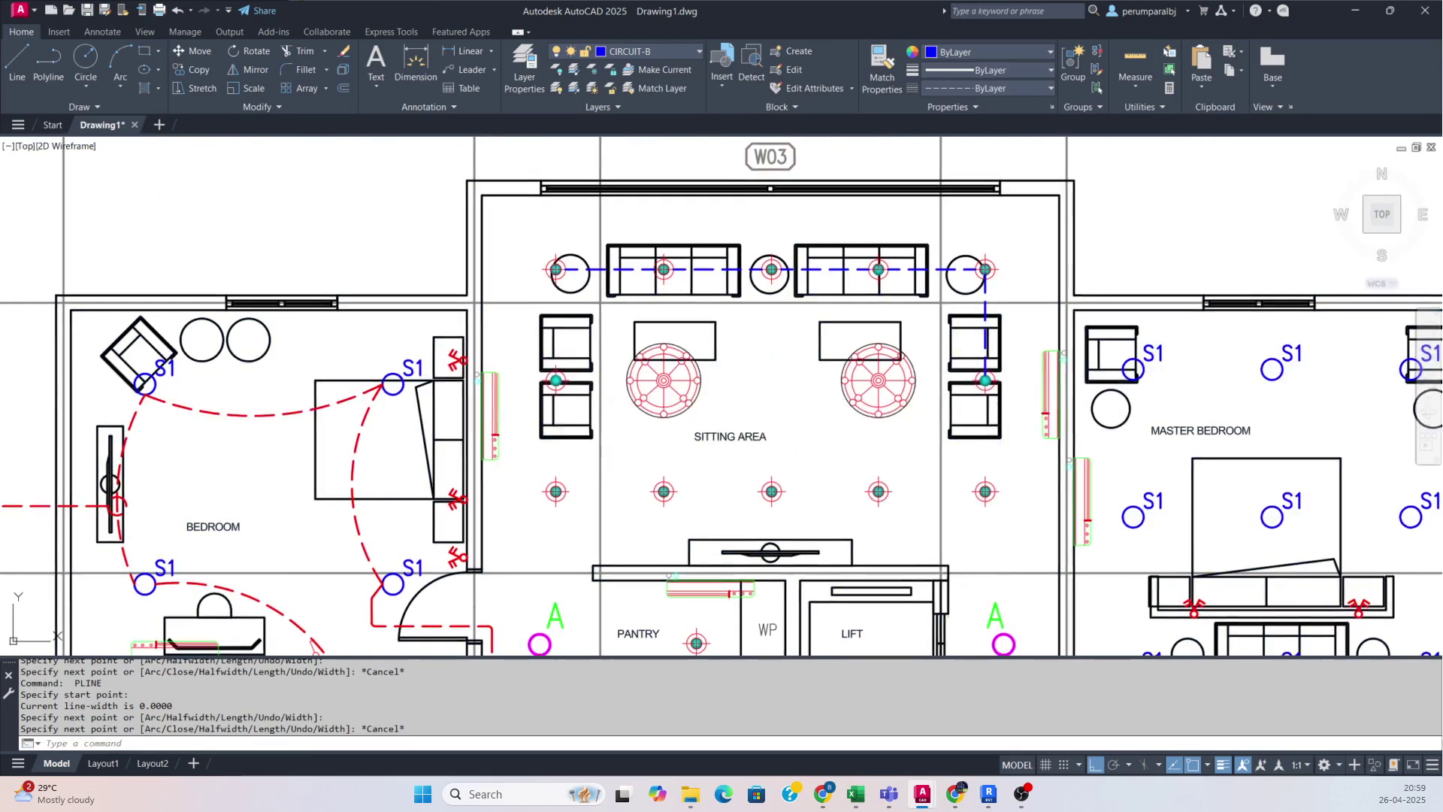
pyautogui.press('space')
pyautogui.scroll(5, 977, 360)
pyautogui.click(974, 342)
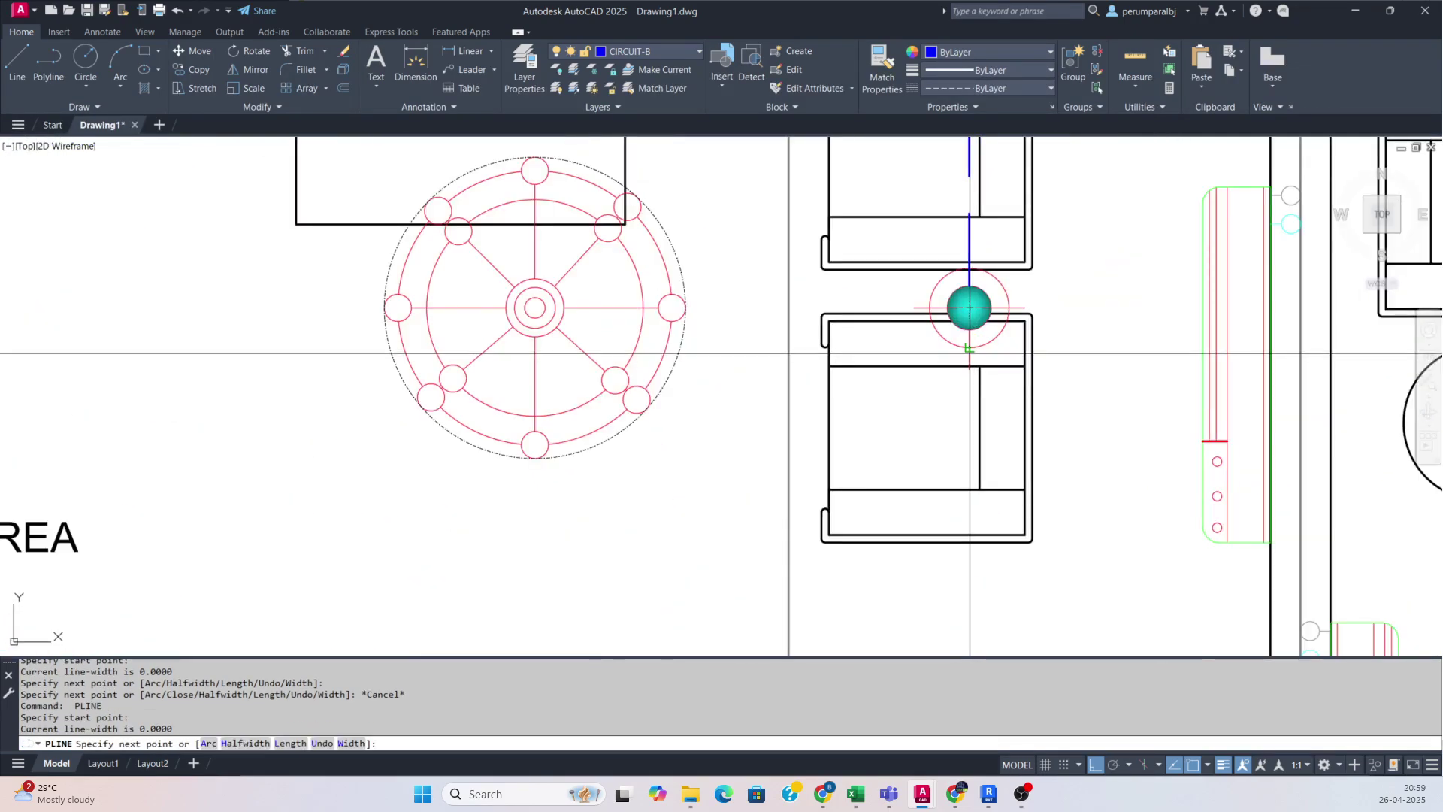
pyautogui.scroll(-4, 974, 346)
pyautogui.press('Escape')
pyautogui.scroll(-4, 897, 499)
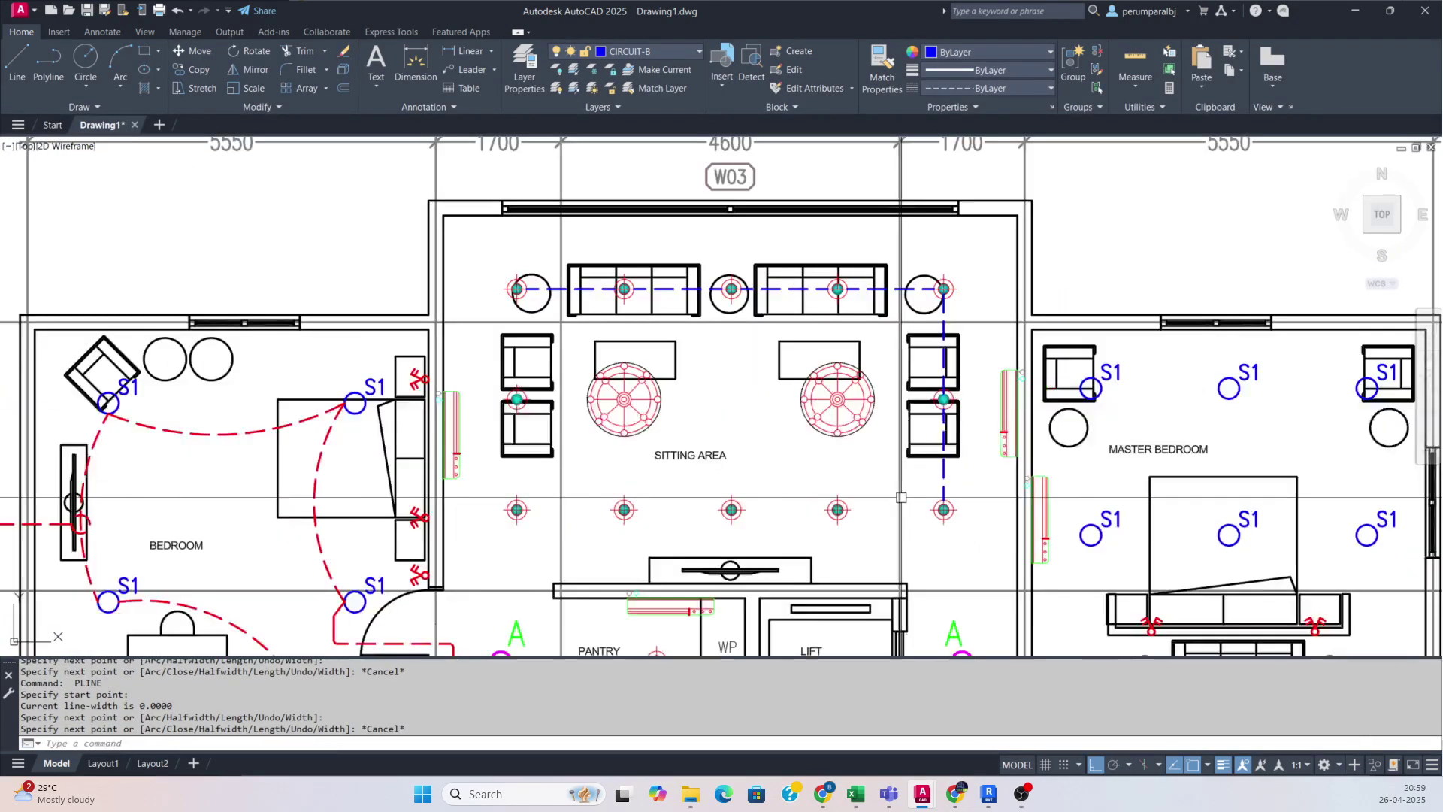
# - Copy the upper row's four circuit segments down onto the sitting area's lower row of lights
pyautogui.press('Escape')
pyautogui.write('co')
pyautogui.press('Return')
pyautogui.scroll(2, 742, 392)
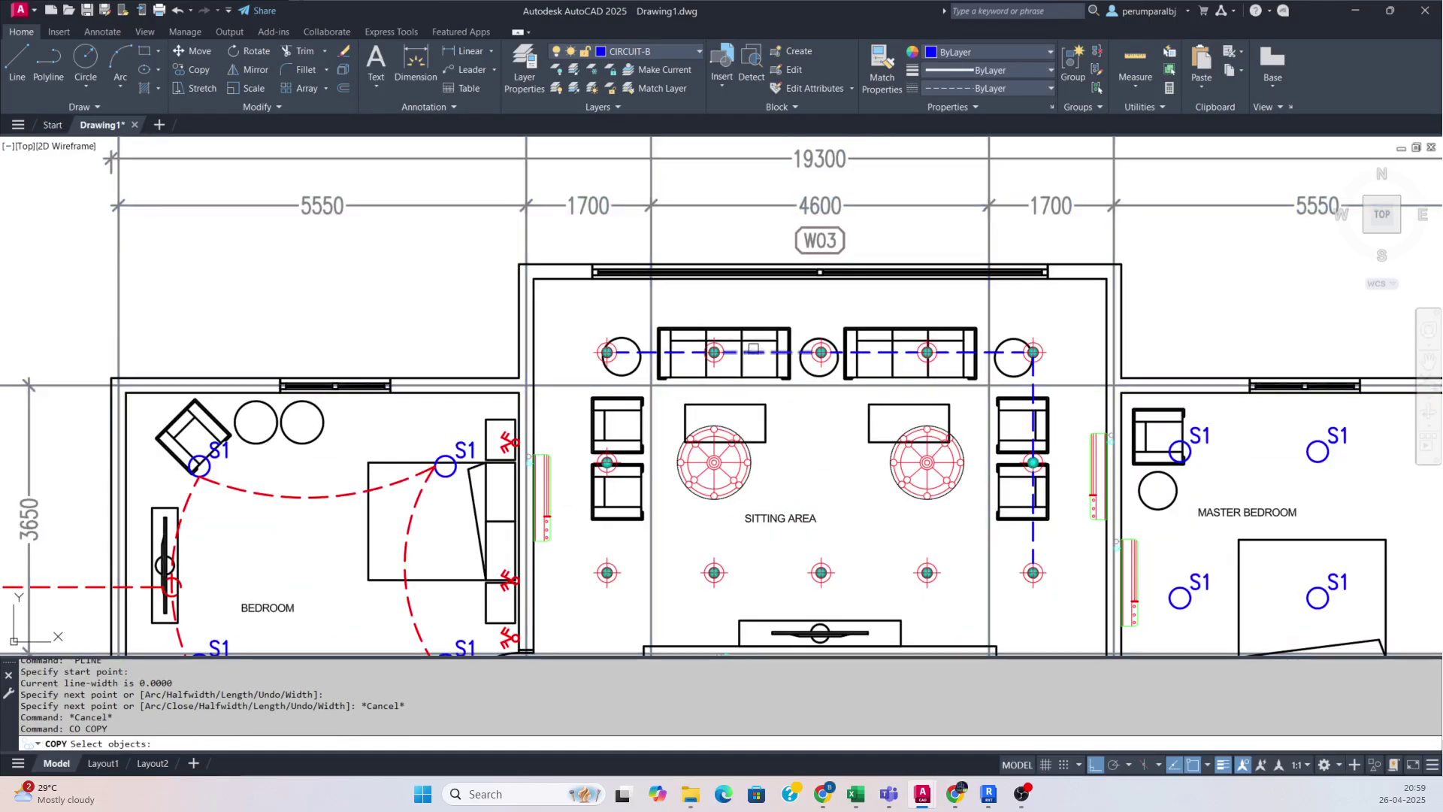
pyautogui.click(867, 354)
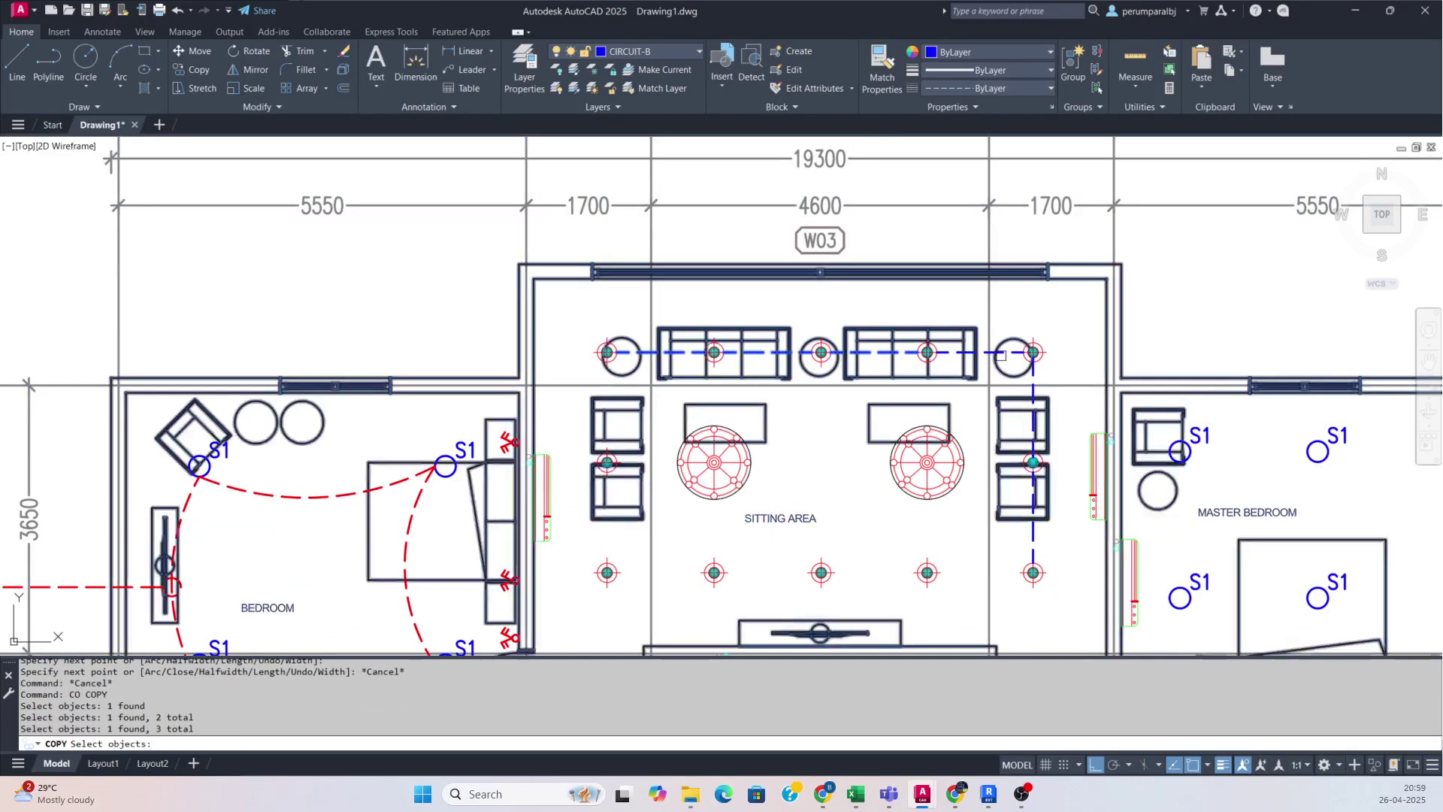
pyautogui.click(999, 353)
pyautogui.press('Return')
pyautogui.scroll(3, 928, 369)
pyautogui.click(919, 364)
pyautogui.scroll(-5, 918, 363)
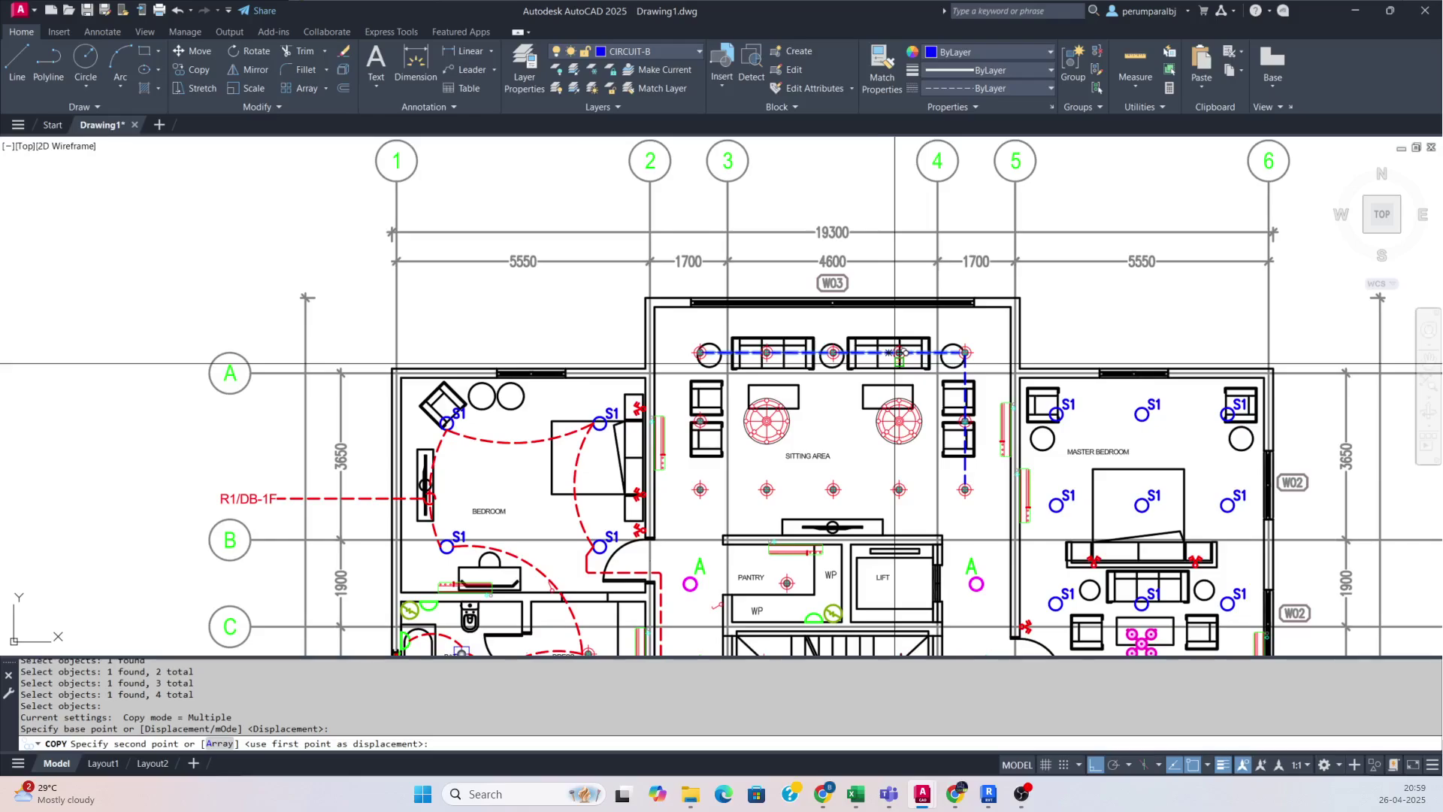
pyautogui.scroll(5, 877, 506)
pyautogui.press('Escape')
pyautogui.scroll(-5, 877, 506)
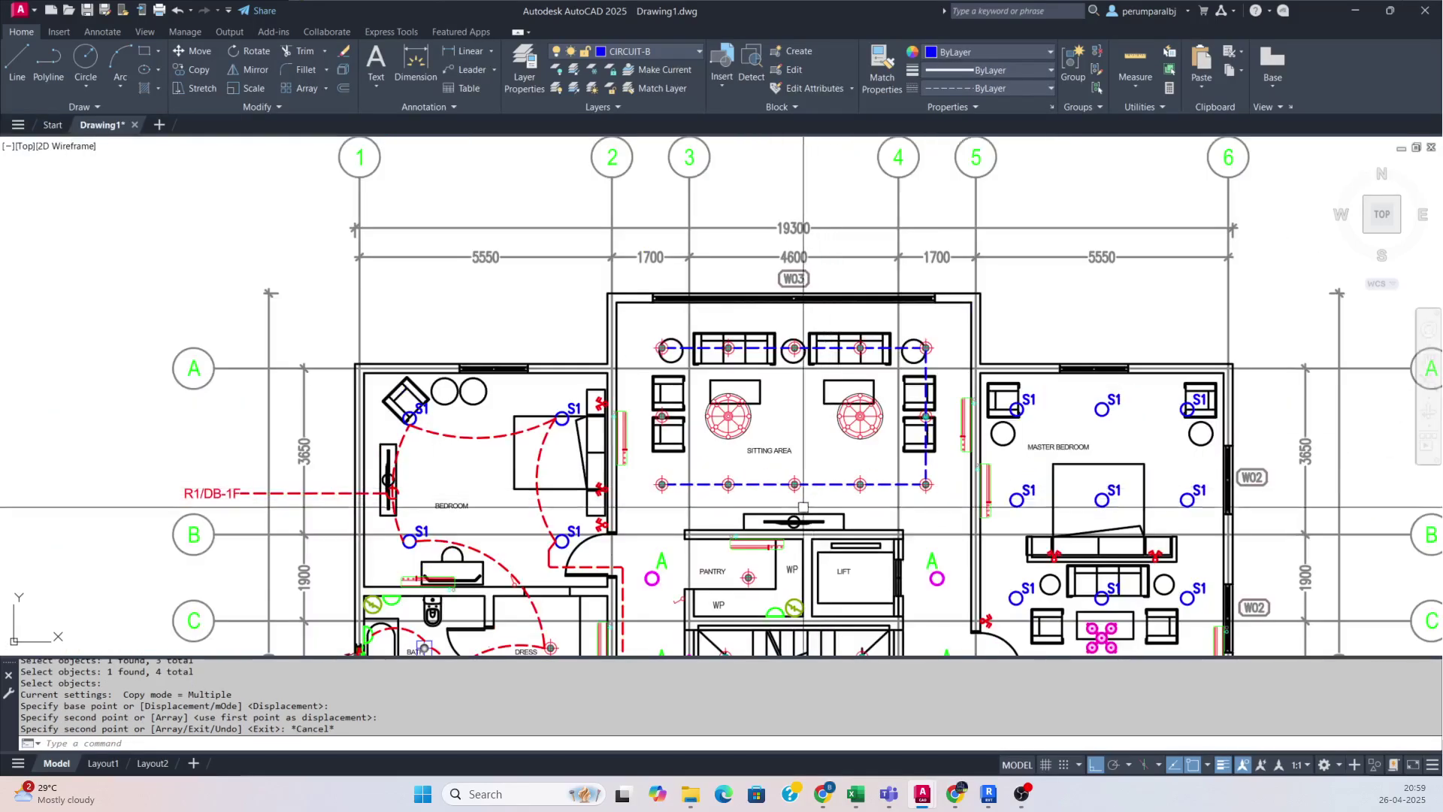
# - Erase the westernmost circuit segment of the sitting area's lower row
pyautogui.scroll(3, 872, 444)
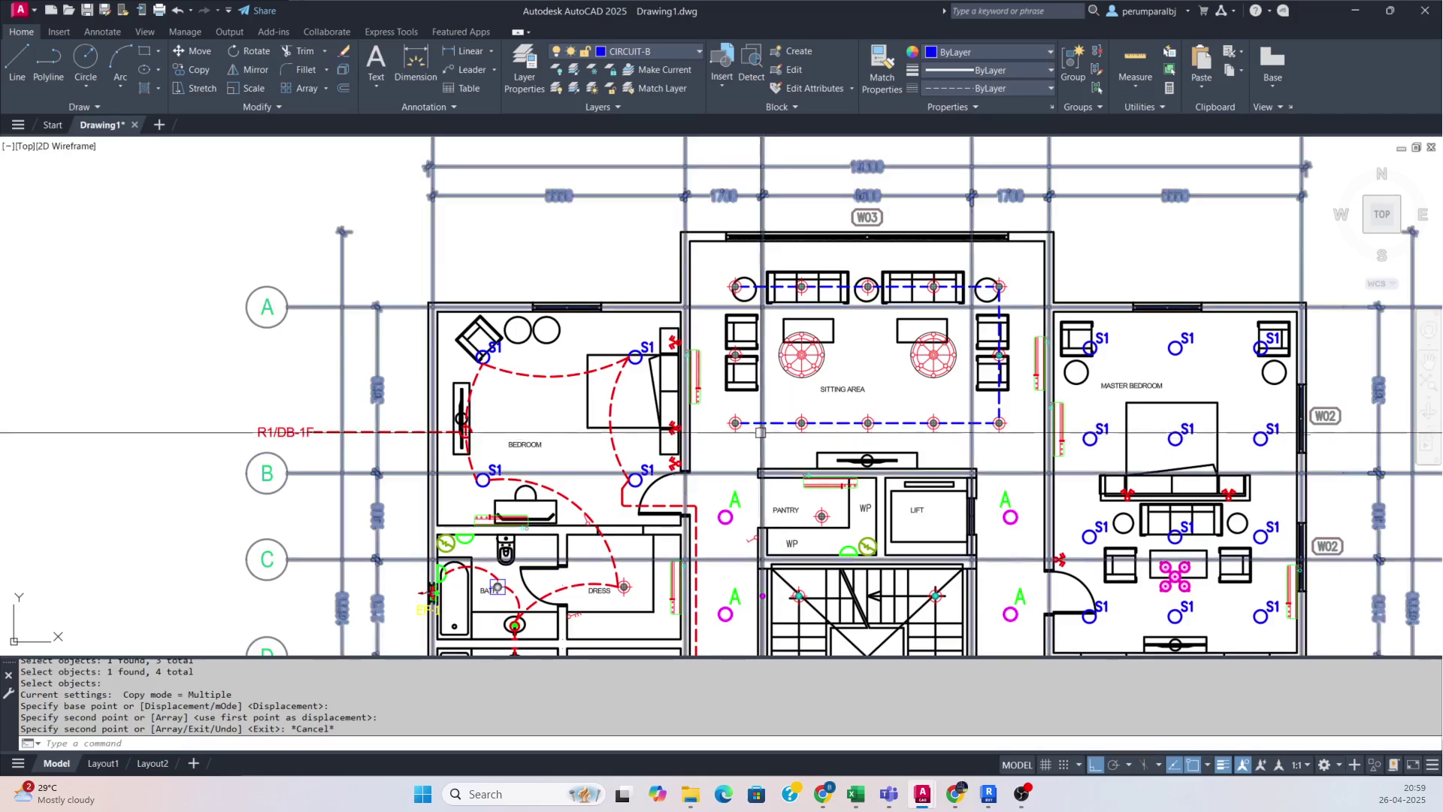
pyautogui.scroll(2, 781, 425)
pyautogui.write('E')
pyautogui.press('Return')
pyautogui.click(781, 424)
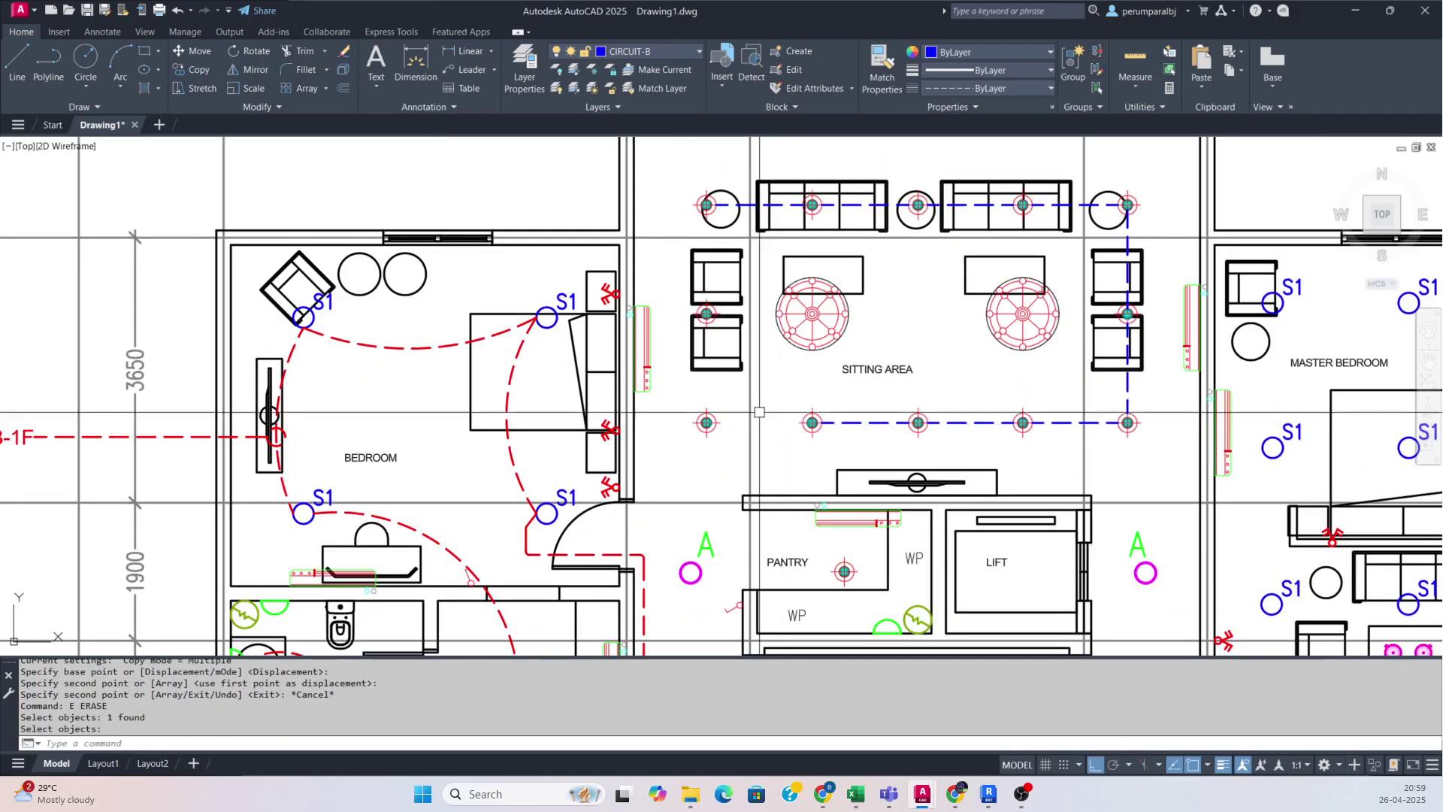
pyautogui.press('Return')
pyautogui.press('Escape')
# - Draw polylines joining the three lights up the sitting area's west side, from the lower corner to the upper corner
pyautogui.scroll(1, 750, 436)
pyautogui.write('PL')
pyautogui.press('Return')
pyautogui.scroll(5, 702, 448)
pyautogui.click(674, 497)
pyautogui.moveTo(702, 258); pyautogui.dragTo(692, 496, button='middle')
pyautogui.click(663, 334)
pyautogui.press('Escape')
pyautogui.moveTo(713, 264); pyautogui.dragTo(712, 382, button='middle')
pyautogui.press('Return')
pyautogui.click(661, 377)
pyautogui.scroll(-2, 659, 382)
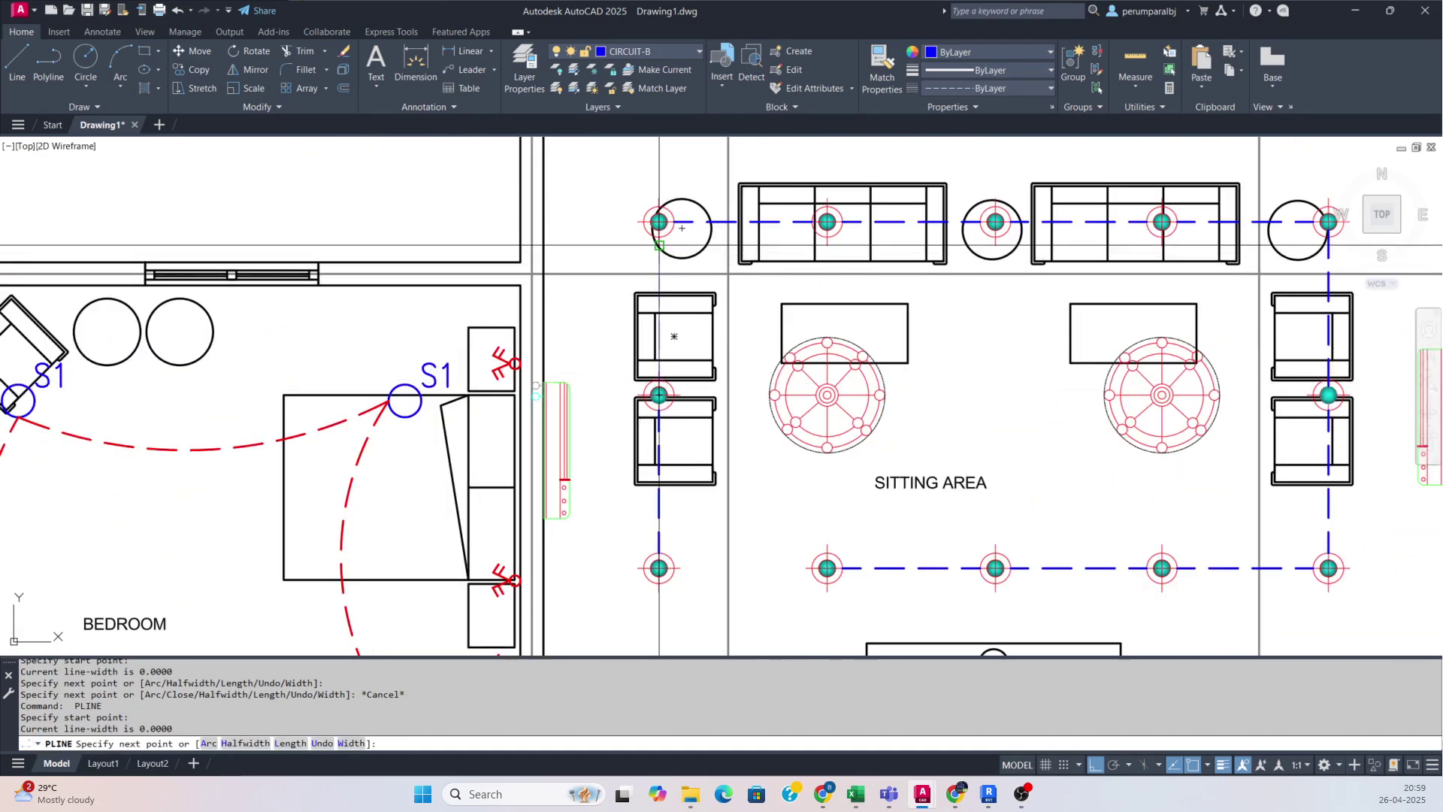
pyautogui.press('Escape')
pyautogui.scroll(-5, 659, 237)
pyautogui.scroll(4, 654, 391)
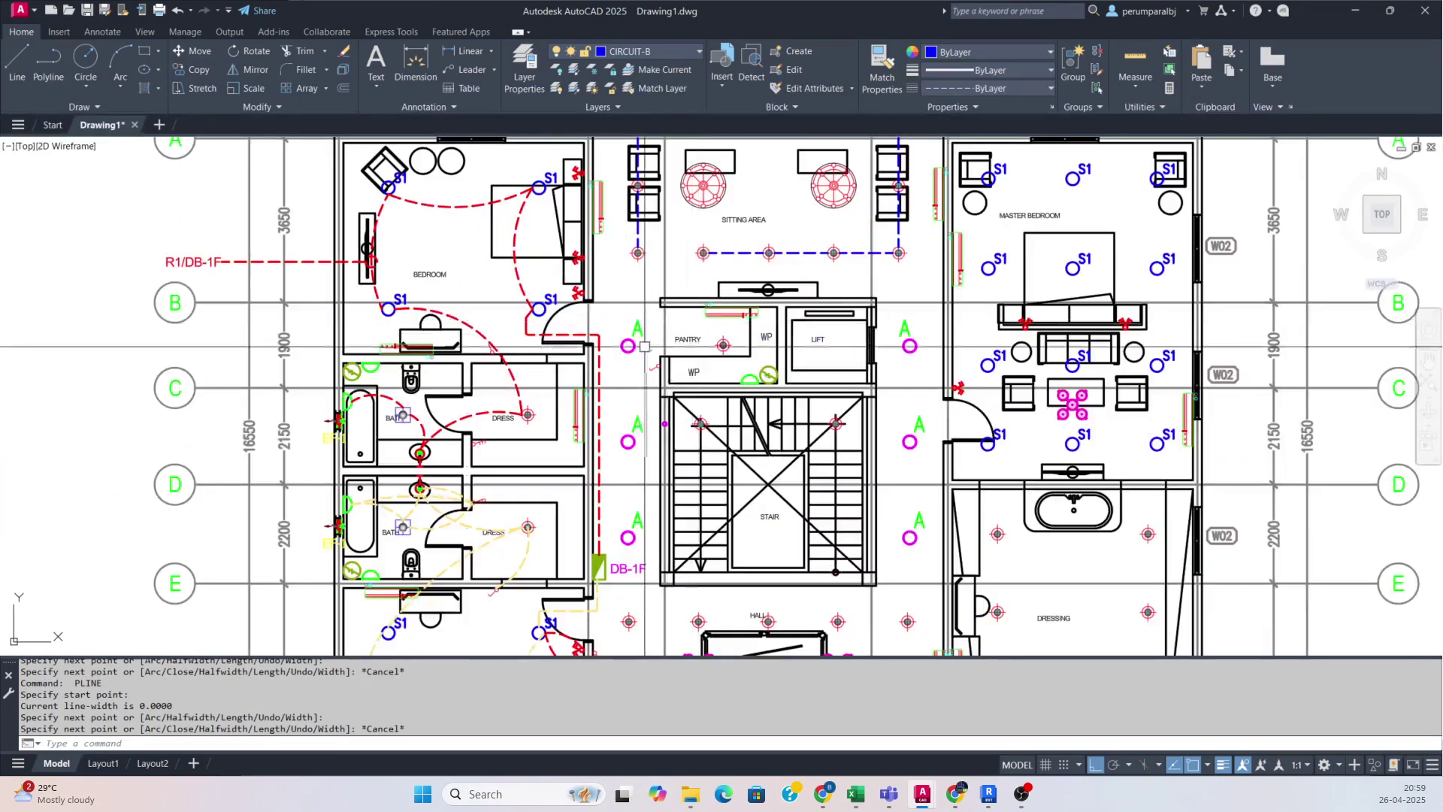
# - Draw a vertical circuit line from the upper type-A fitting west of the pantry up towards the sitting area
pyautogui.press('Return')
pyautogui.scroll(4, 648, 388)
pyautogui.click(639, 383)
pyautogui.moveTo(645, 227); pyautogui.dragTo(647, 308, button='middle')
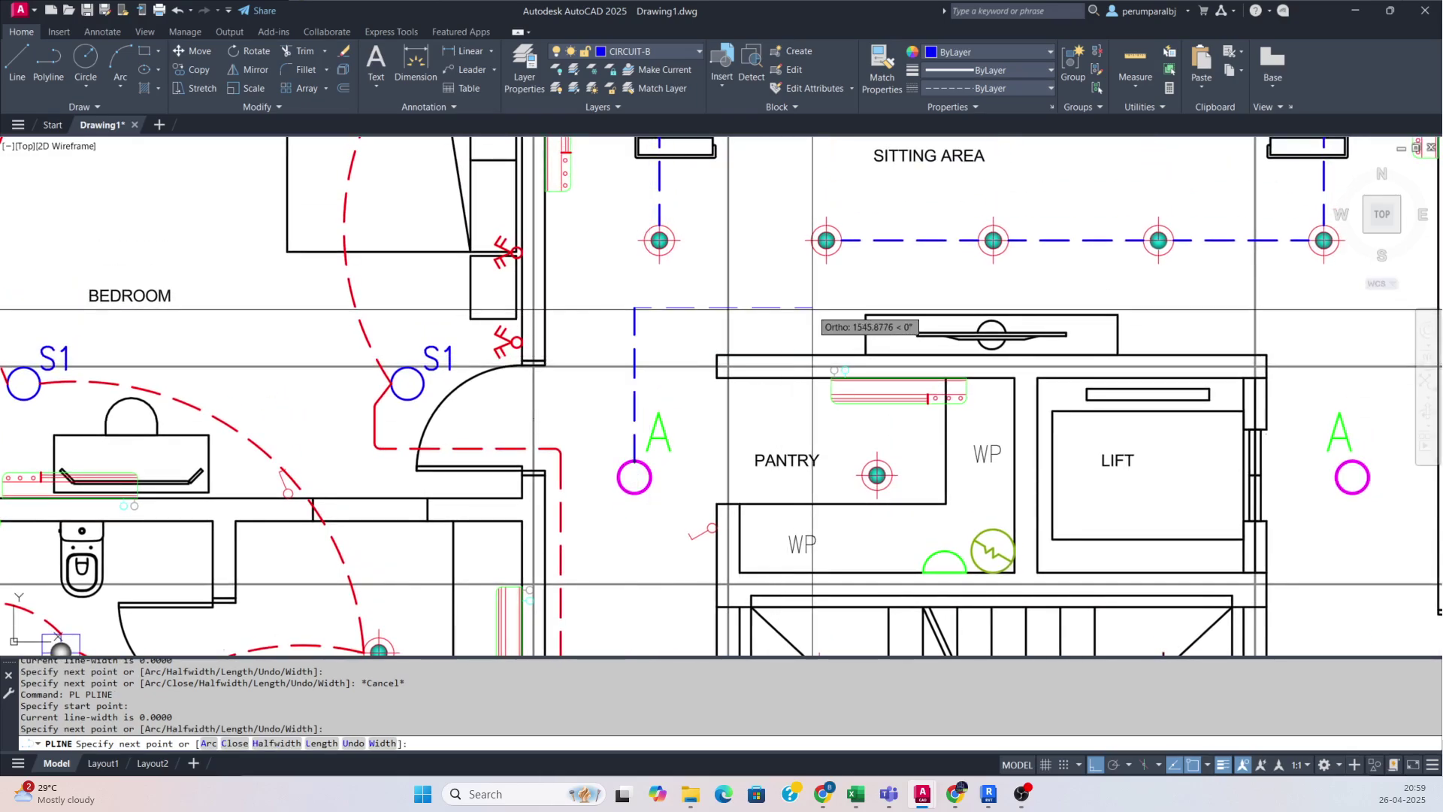
pyautogui.press('Escape')
# - Draw a polyline from the lower row's second light diagonally down, continuing horizontally west past the type-A fitting's vertical line
pyautogui.press('Return')
pyautogui.click(827, 240)
pyautogui.press('F8')
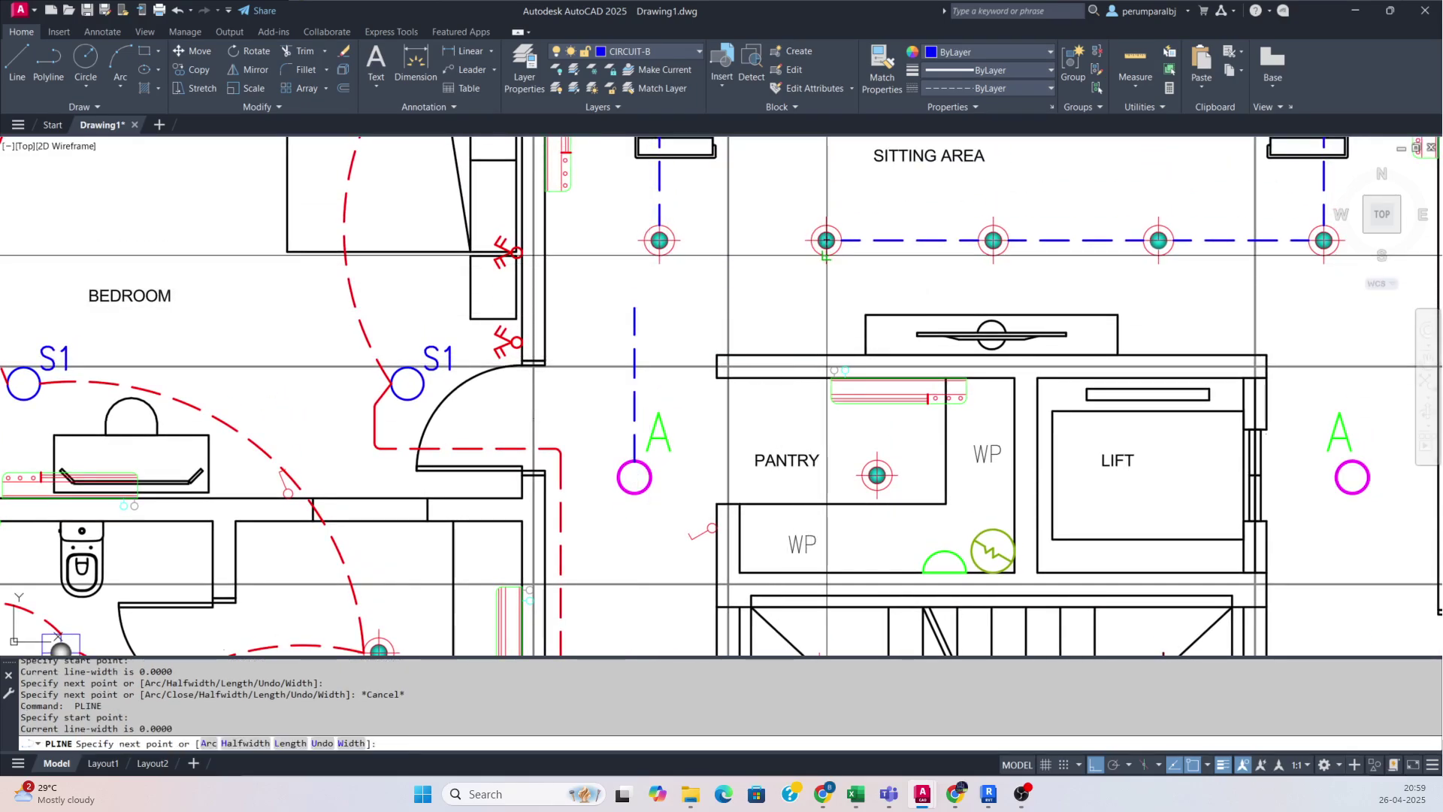
pyautogui.click(810, 280)
pyautogui.press('F8')
pyautogui.click(620, 280)
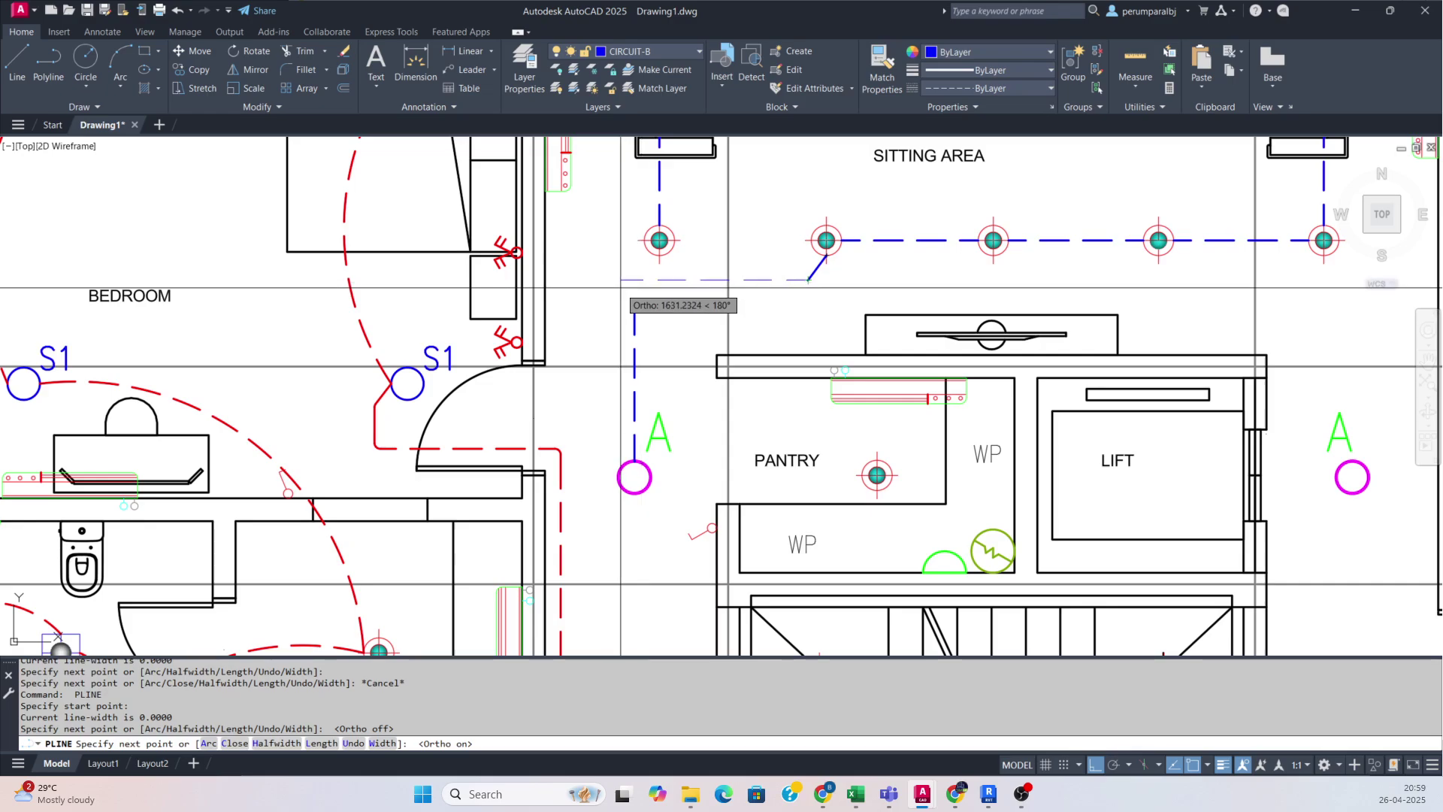
pyautogui.press('Escape')
# - Fillet the type-A fitting's vertical line with the horizontal line from the sitting area at radius 50
pyautogui.write('f')
pyautogui.press('Return')
pyautogui.click(635, 323)
pyautogui.click(651, 289)
pyautogui.click(659, 280)
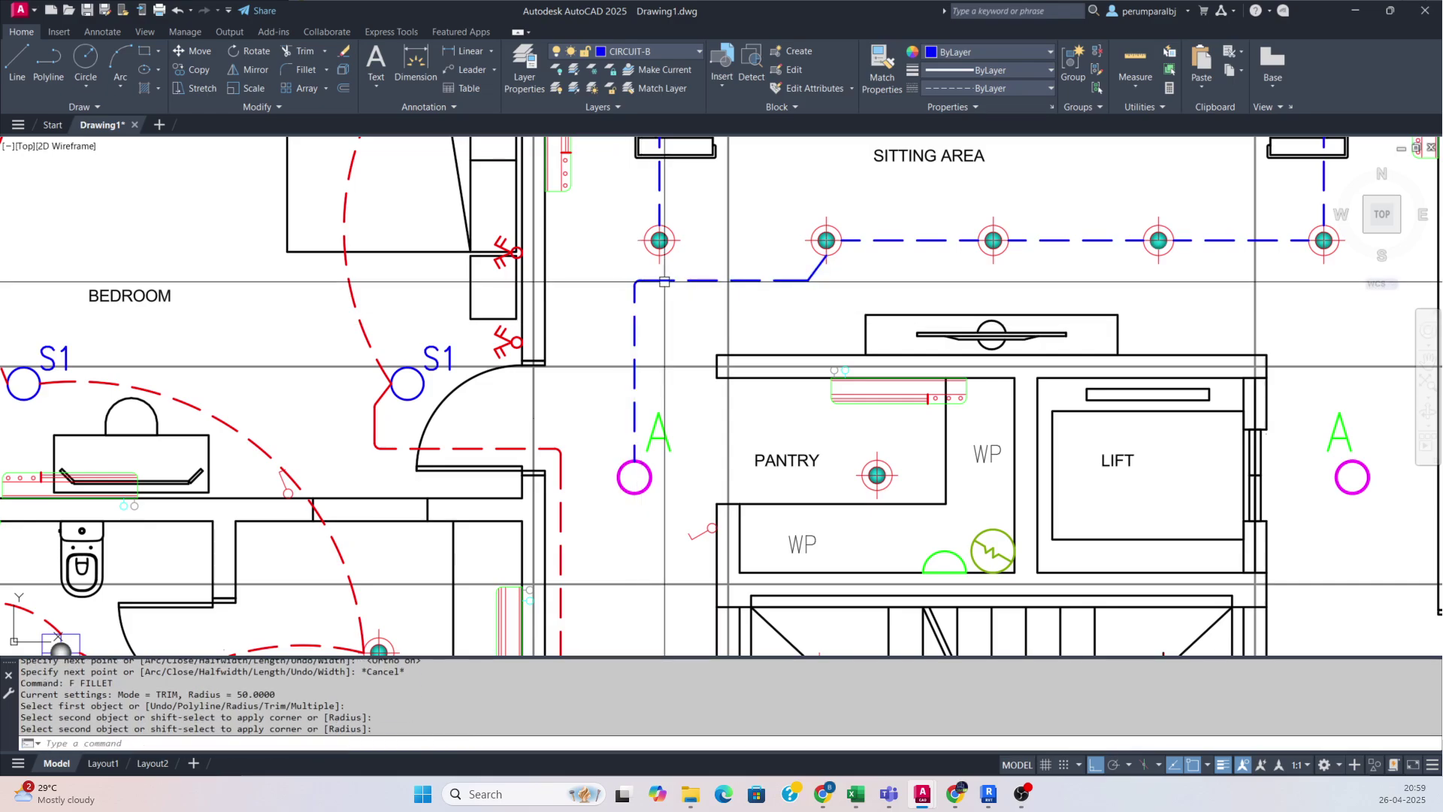
pyautogui.press('Escape')
pyautogui.scroll(-2, 659, 318)
pyautogui.moveTo(666, 373); pyautogui.dragTo(663, 321, button='middle')
pyautogui.write('pl')
pyautogui.press('Return')
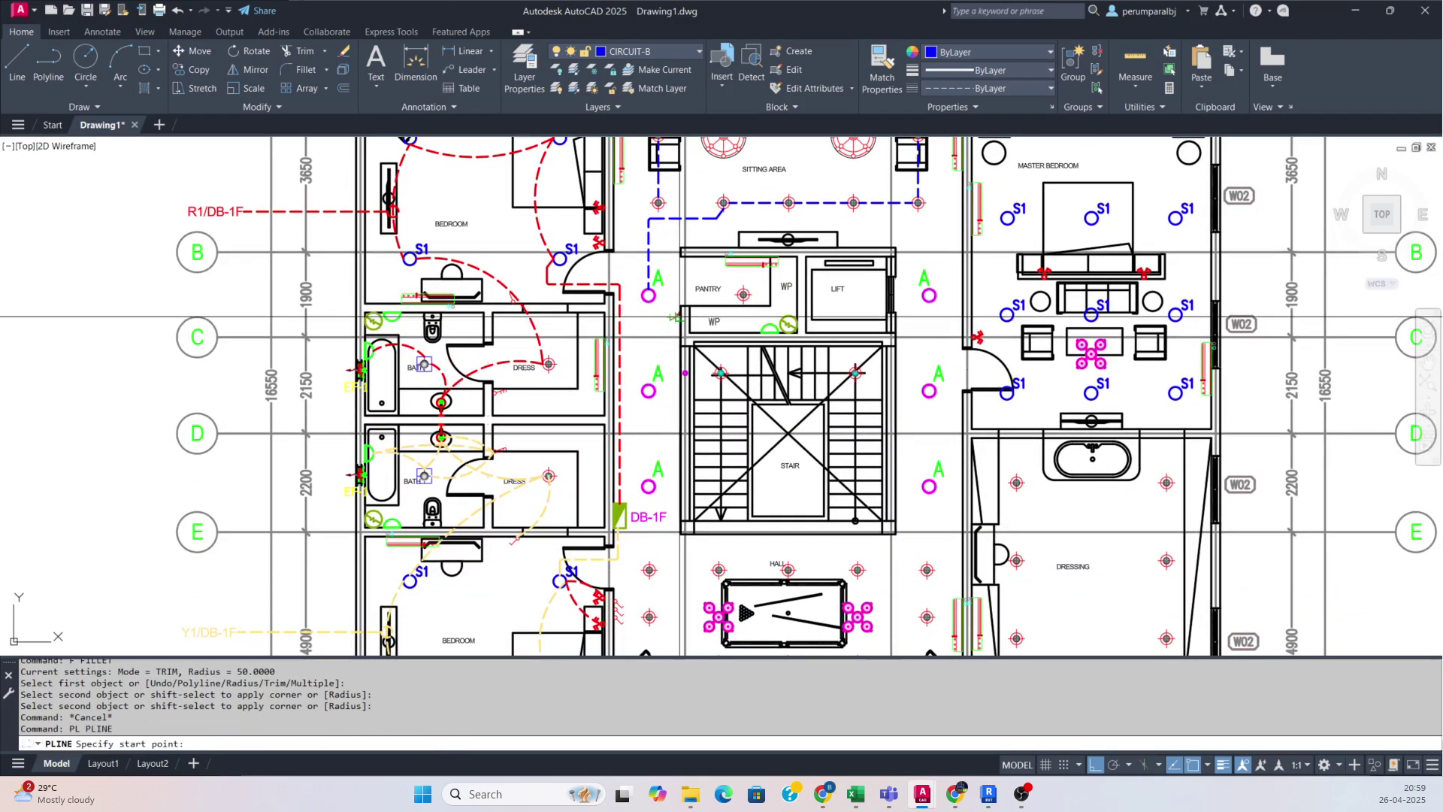
pyautogui.click(648, 294)
pyautogui.scroll(5, 659, 303)
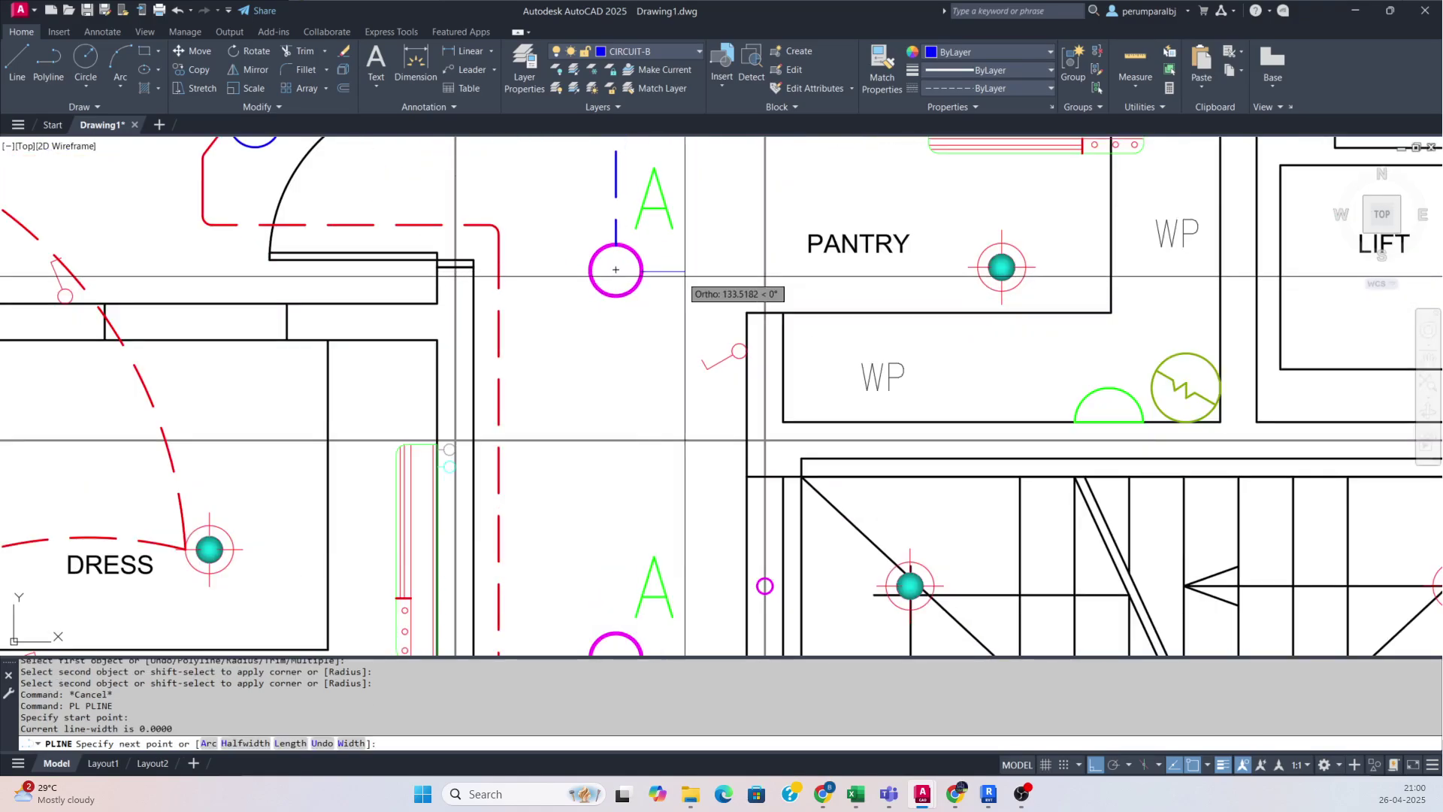
pyautogui.press('Escape')
# - Draw a horizontal circuit polyline from the pantry light west to the upper type-A fitting
pyautogui.press('Return')
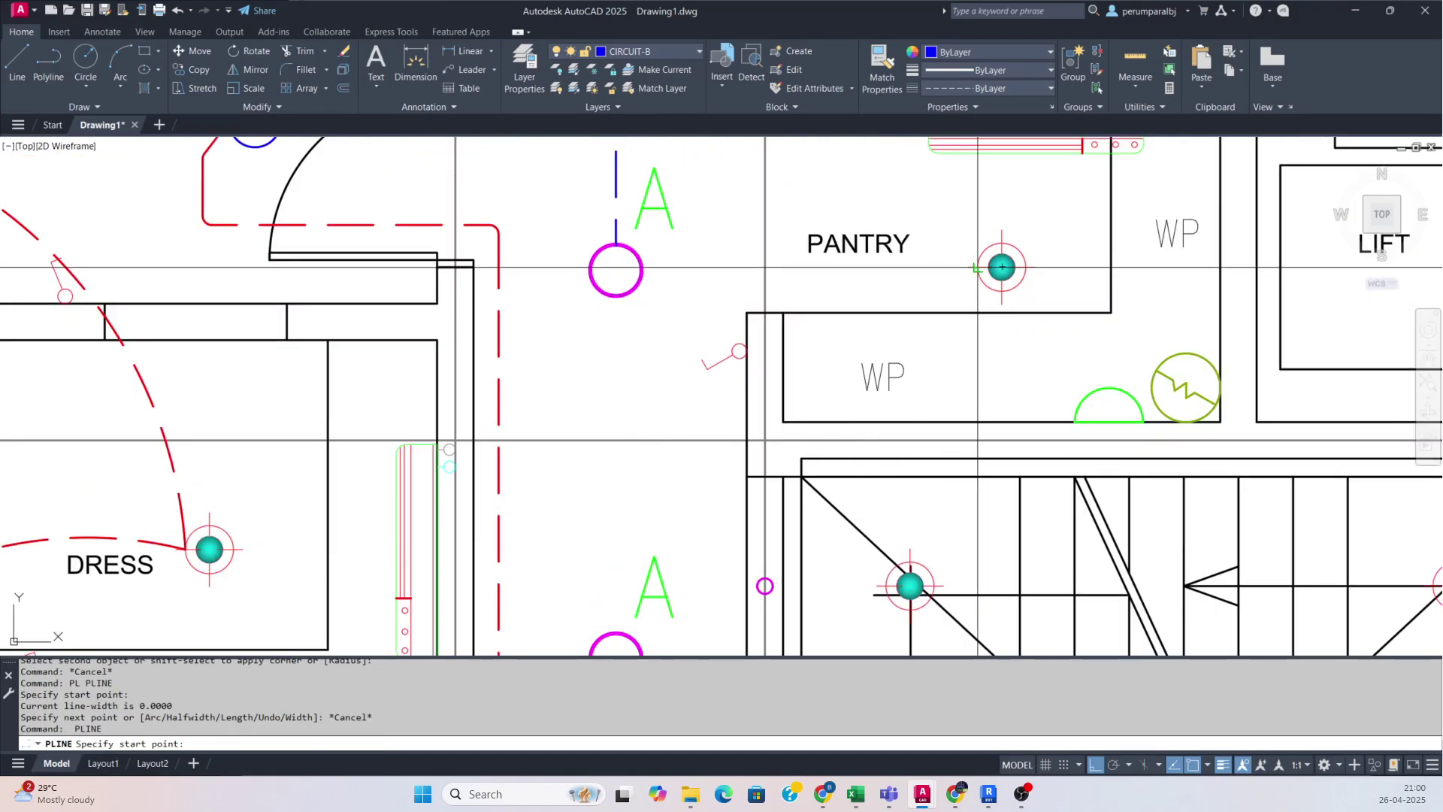
pyautogui.click(1002, 266)
pyautogui.click(644, 302)
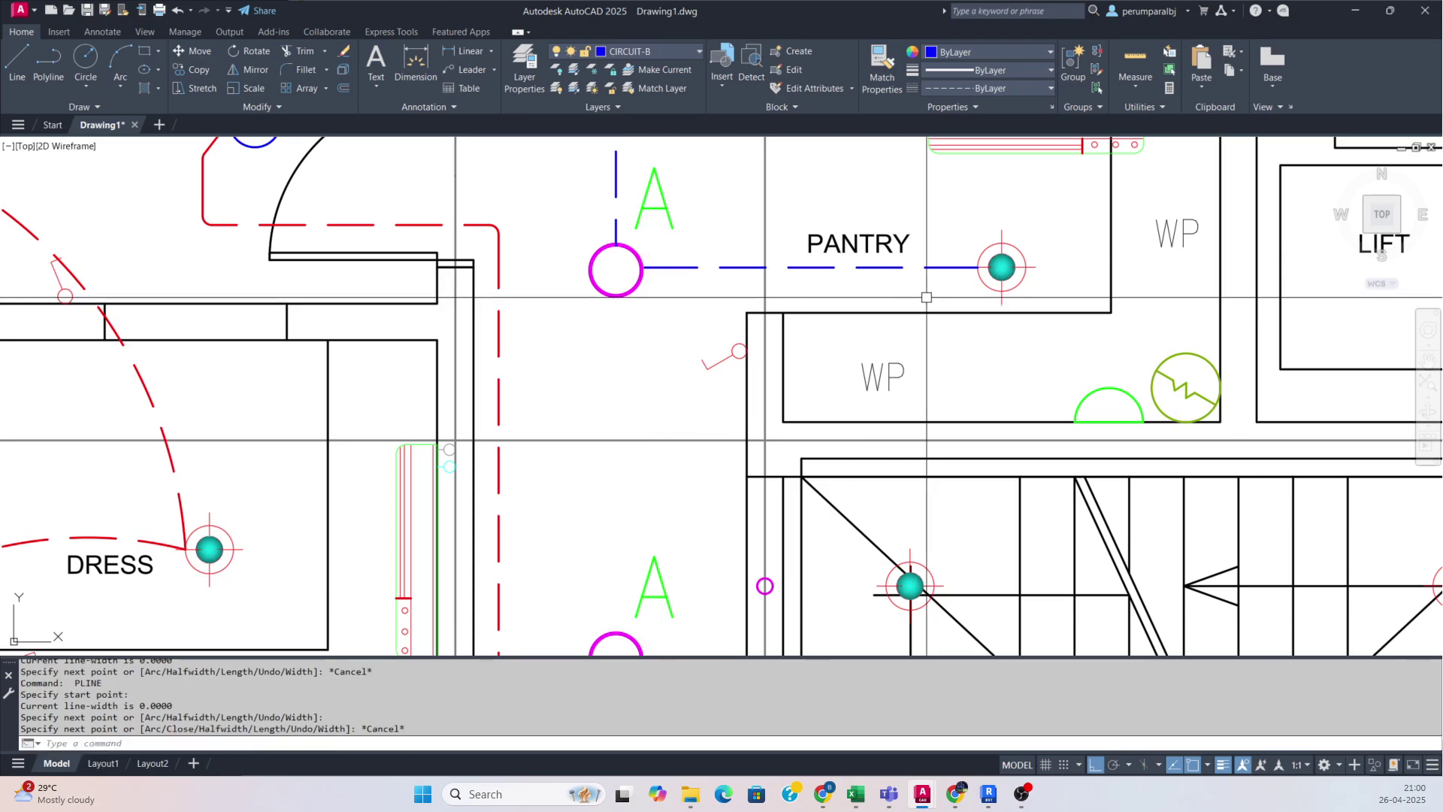
# - Draw a polyline from the pantry light down, west across the wall and down the corridor to the middle type-A fitting
pyautogui.moveTo(645, 302); pyautogui.dragTo(486, 261, button='middle')
pyautogui.press('Escape')
pyautogui.press('Return')
pyautogui.click(843, 250)
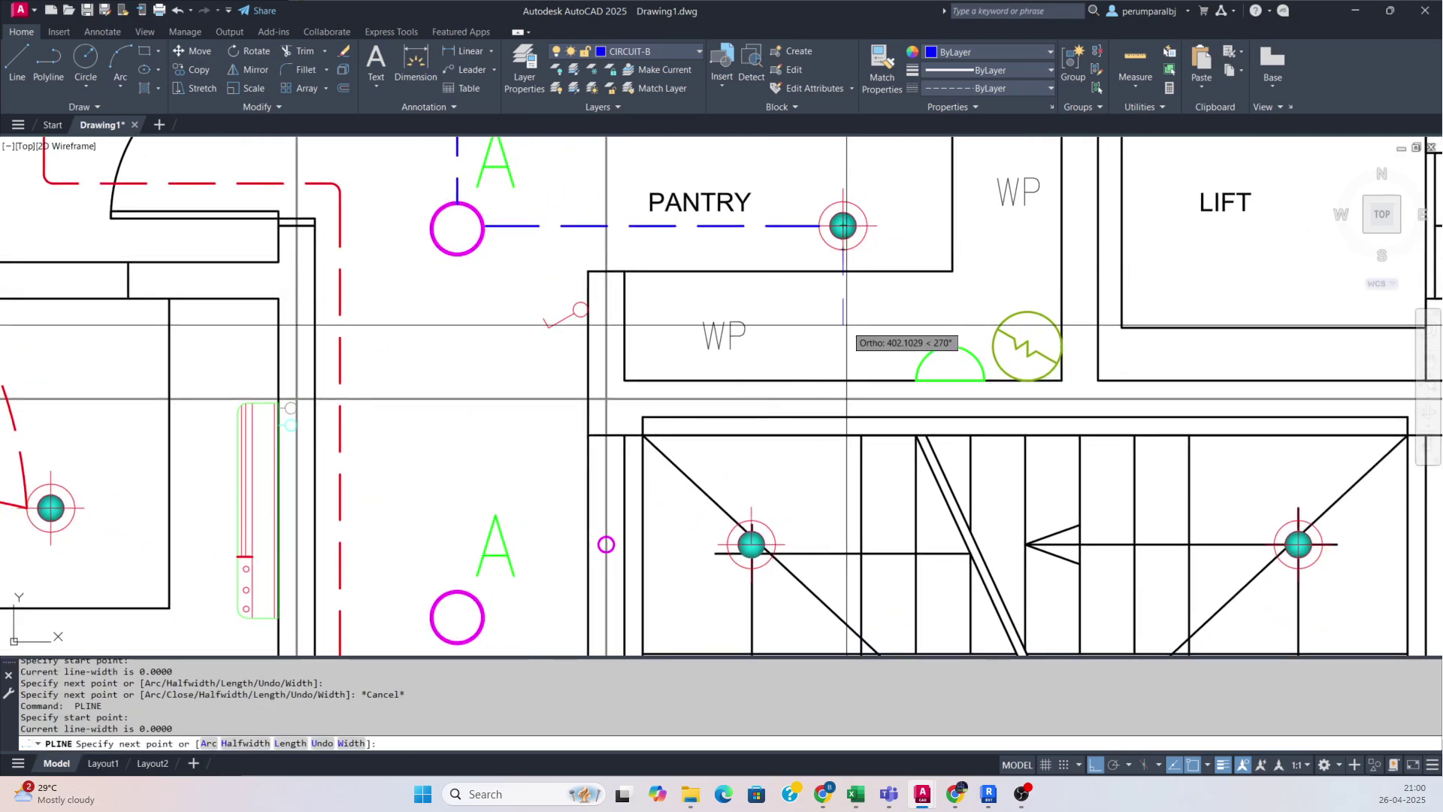
pyautogui.click(843, 352)
pyautogui.scroll(-3, 735, 356)
pyautogui.moveTo(704, 363); pyautogui.dragTo(713, 349, button='middle')
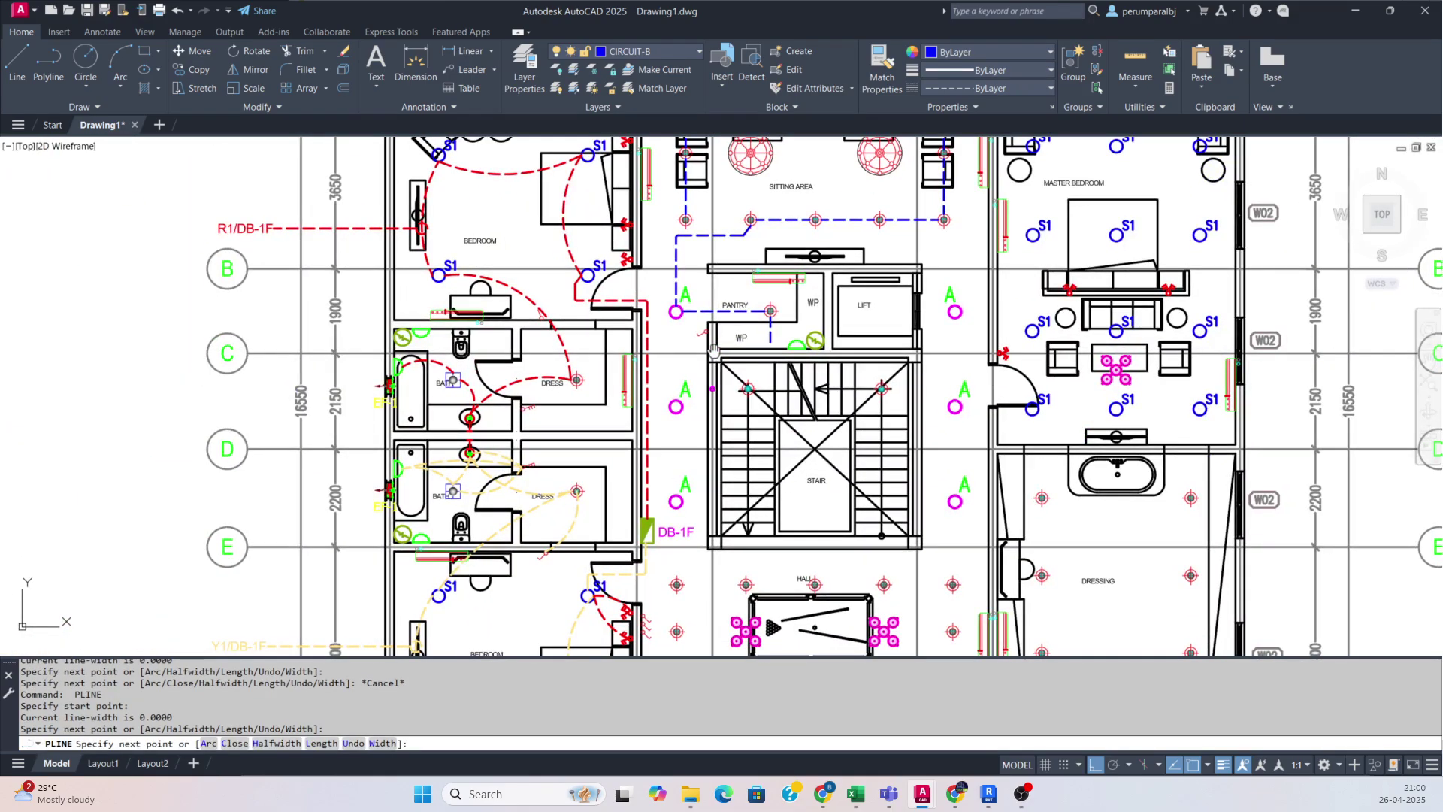
pyautogui.scroll(4, 692, 351)
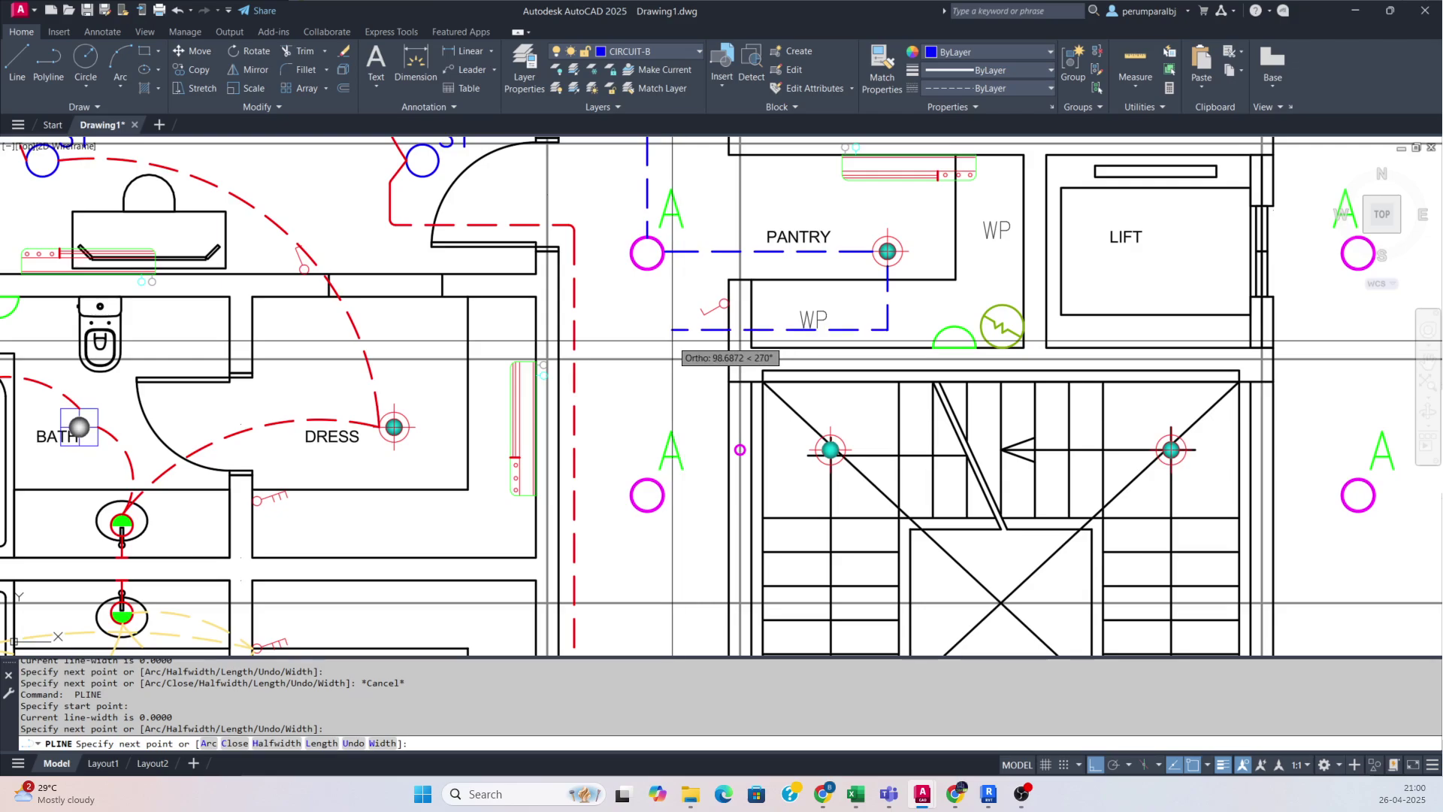
pyautogui.click(672, 342)
pyautogui.scroll(4, 659, 404)
pyautogui.click(658, 408)
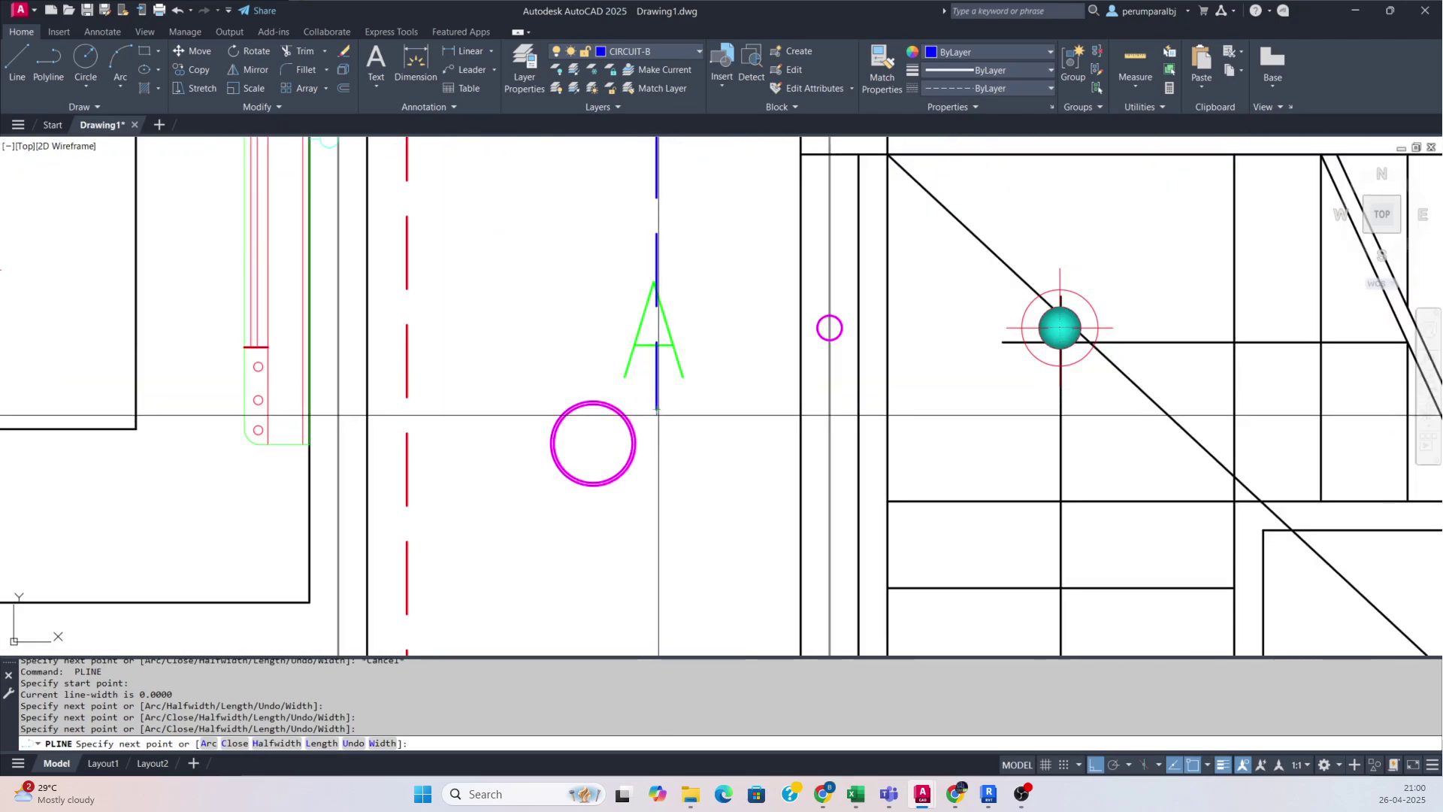
pyautogui.click(646, 445)
# - Continue the polyline down the corridor to the lower type-A fitting near DB-1F, with short diagonals at both fittings
pyautogui.moveTo(655, 448); pyautogui.dragTo(633, 350, button='middle')
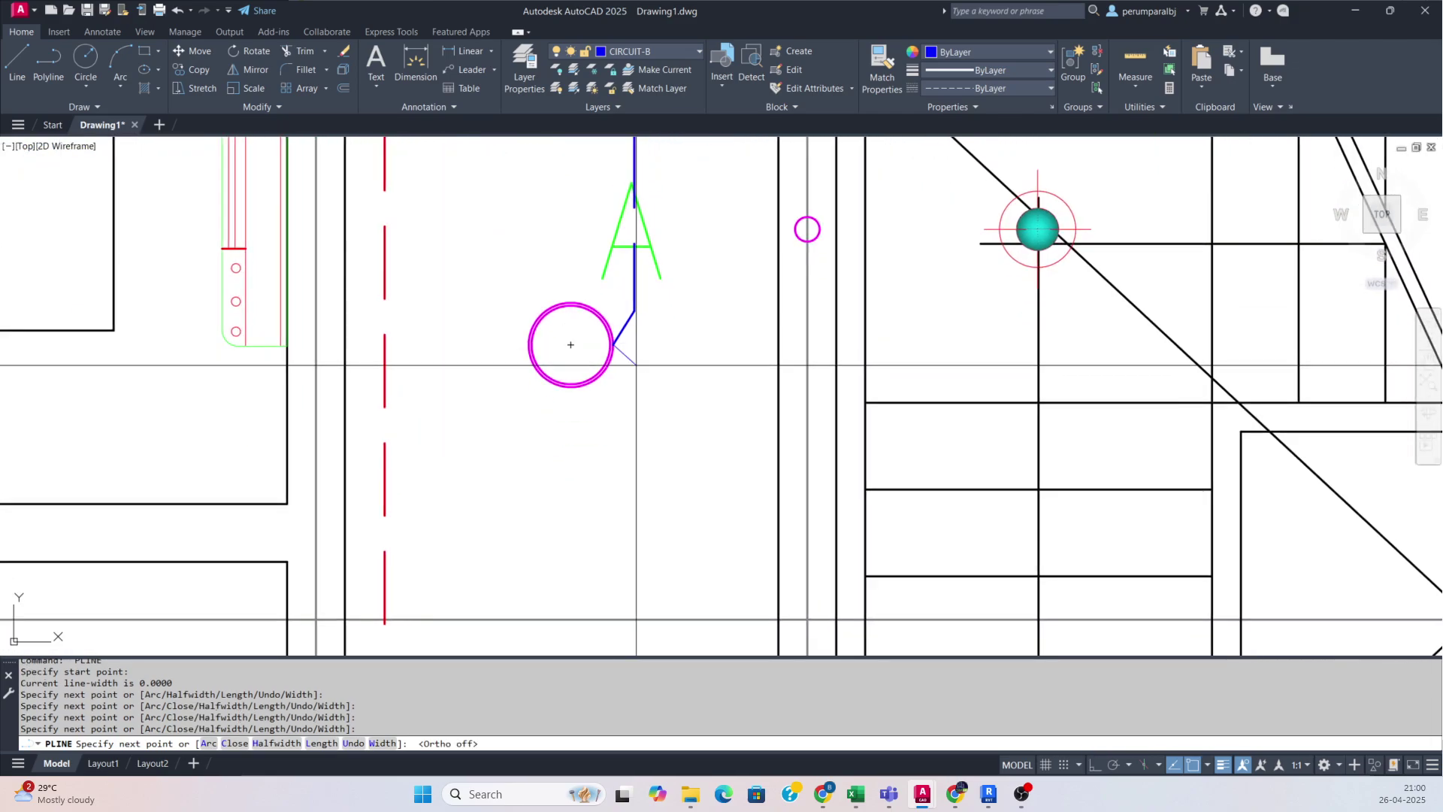
pyautogui.scroll(-5, 637, 365)
pyautogui.scroll(5, 600, 396)
pyautogui.press('F8')
pyautogui.press('Escape')
# - Draw a polyline from the lower type-A fitting west and down into the DB-1F board
pyautogui.moveTo(536, 437); pyautogui.dragTo(681, 391, button='middle')
pyautogui.press('Return')
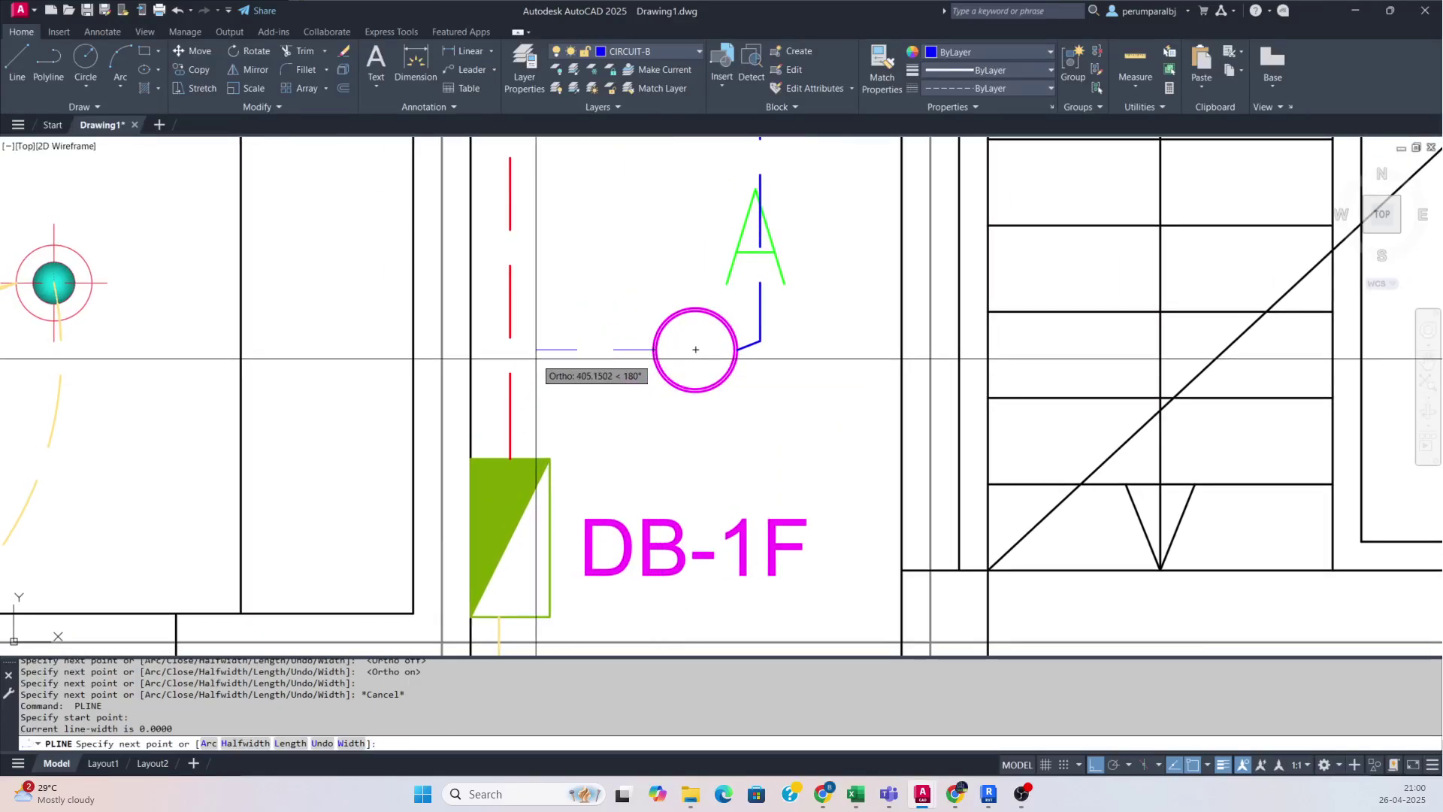
pyautogui.click(532, 357)
pyautogui.click(530, 457)
pyautogui.press('Escape')
# - Fillet the corner of the line between the lower type-A fitting and DB-1F at radius 50
pyautogui.write('f')
pyautogui.press('Return')
pyautogui.click(533, 406)
pyautogui.click(597, 350)
pyautogui.scroll(-5, 609, 360)
pyautogui.press('Return')
pyautogui.press('Escape')
# - Draw a leader from the sitting area's upper light row north past the dimensions, turning east between grids 3 and 4, without text
pyautogui.moveTo(662, 344); pyautogui.dragTo(642, 434, button='middle')
pyautogui.moveTo(689, 290); pyautogui.dragTo(613, 412, button='middle')
pyautogui.press('Escape')
pyautogui.moveTo(659, 347); pyautogui.dragTo(656, 406, button='middle')
pyautogui.write('le')
pyautogui.press('Return')
pyautogui.scroll(6, 648, 395)
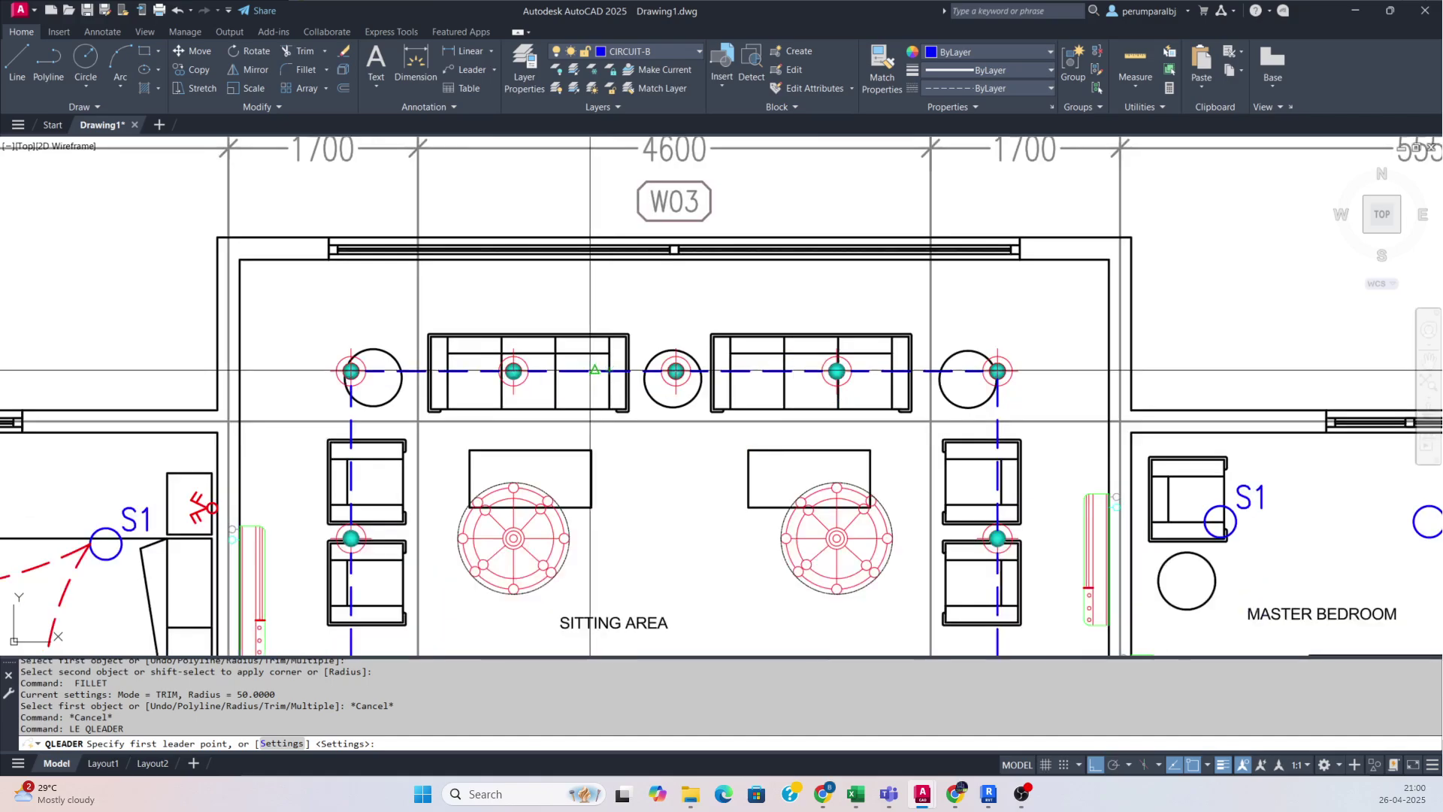
pyautogui.click(595, 369)
pyautogui.scroll(-4, 595, 370)
pyautogui.click(588, 268)
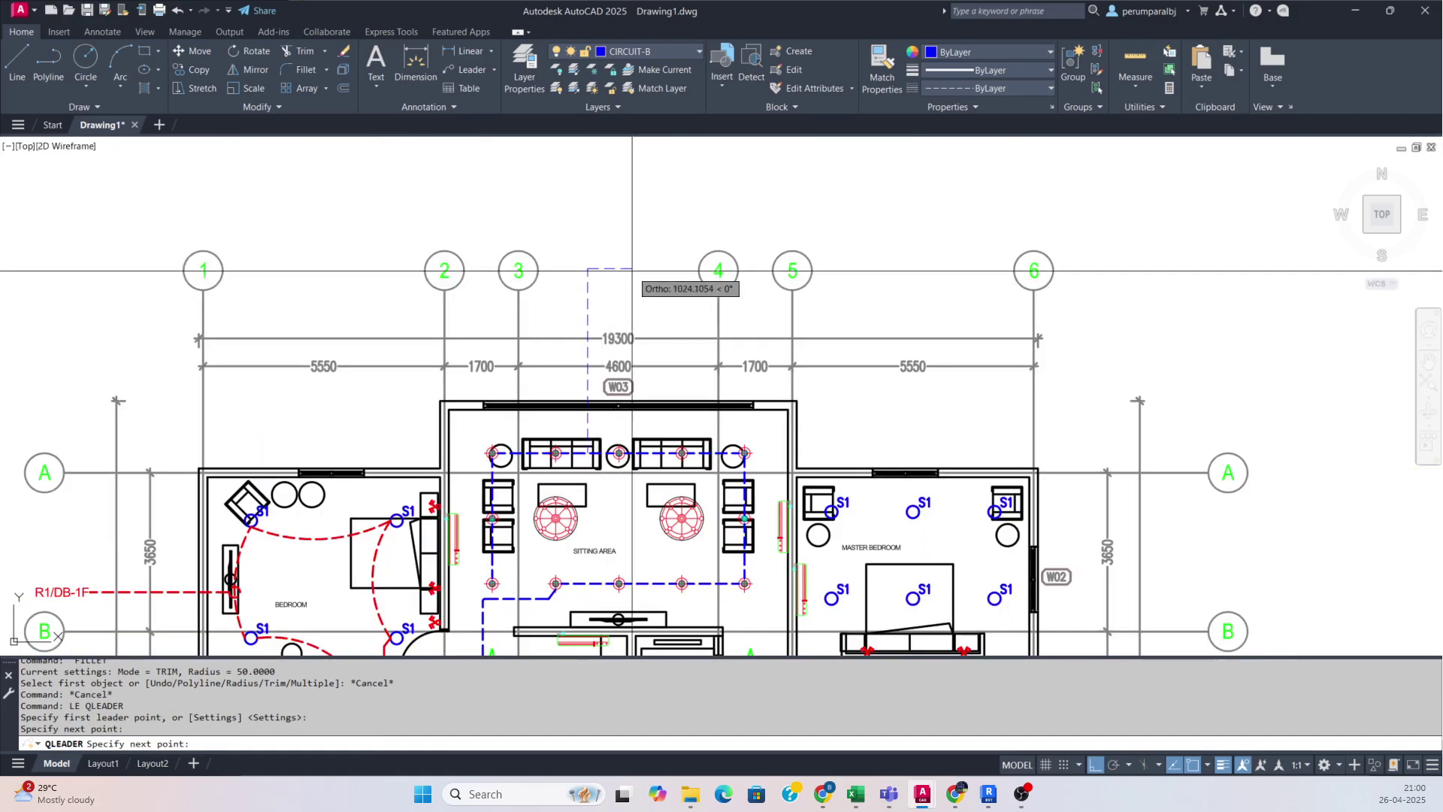
pyautogui.click(634, 270)
pyautogui.press('Escape')
pyautogui.scroll(-5, 642, 302)
pyautogui.press('Escape')
# - Copy the Y1/DB-1F label from the lower bedroom to the end of the sitting-area leader
pyautogui.scroll(7, 565, 435)
pyautogui.press('Escape')
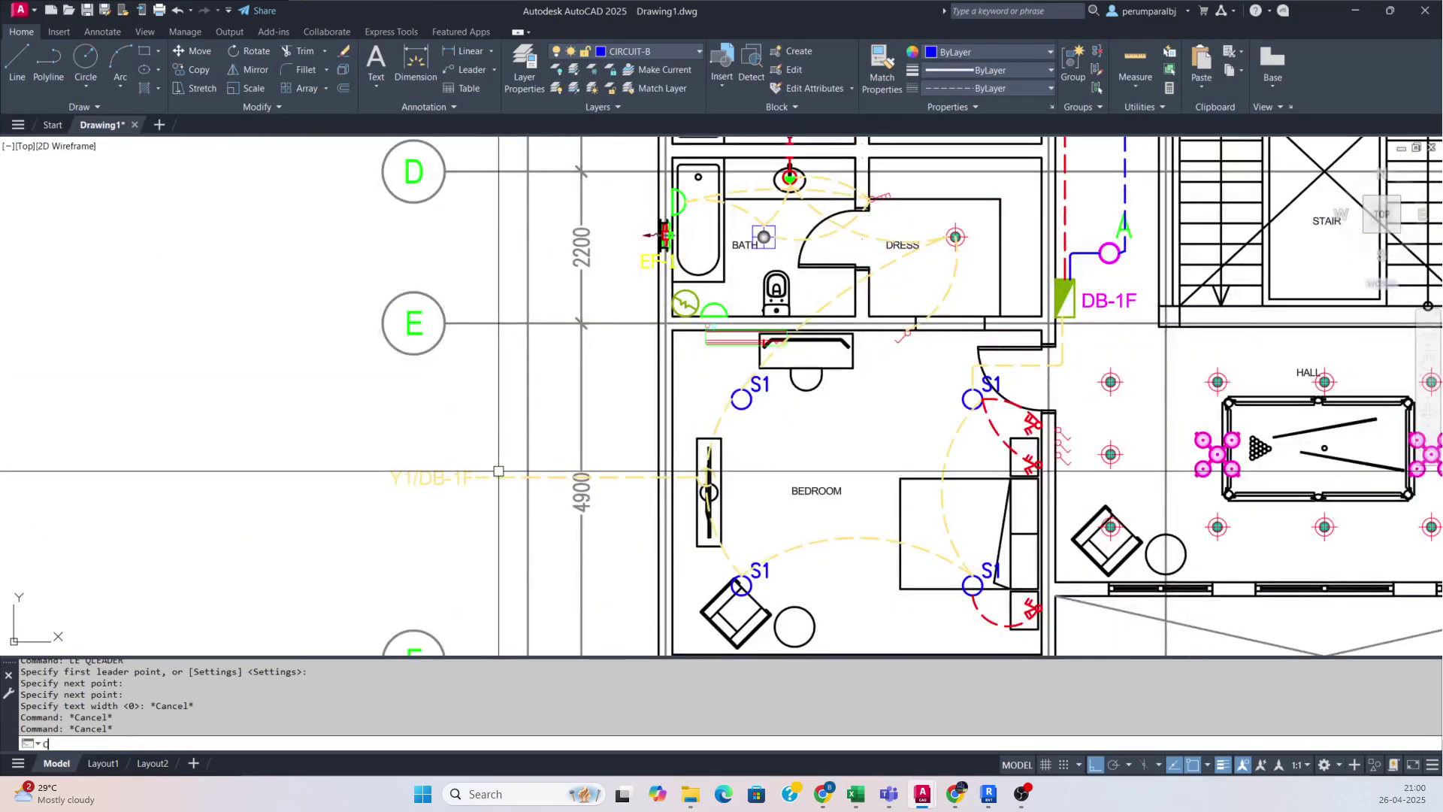
pyautogui.click(424, 480)
pyautogui.press('Return')
pyautogui.click(424, 480)
pyautogui.scroll(-7, 405, 496)
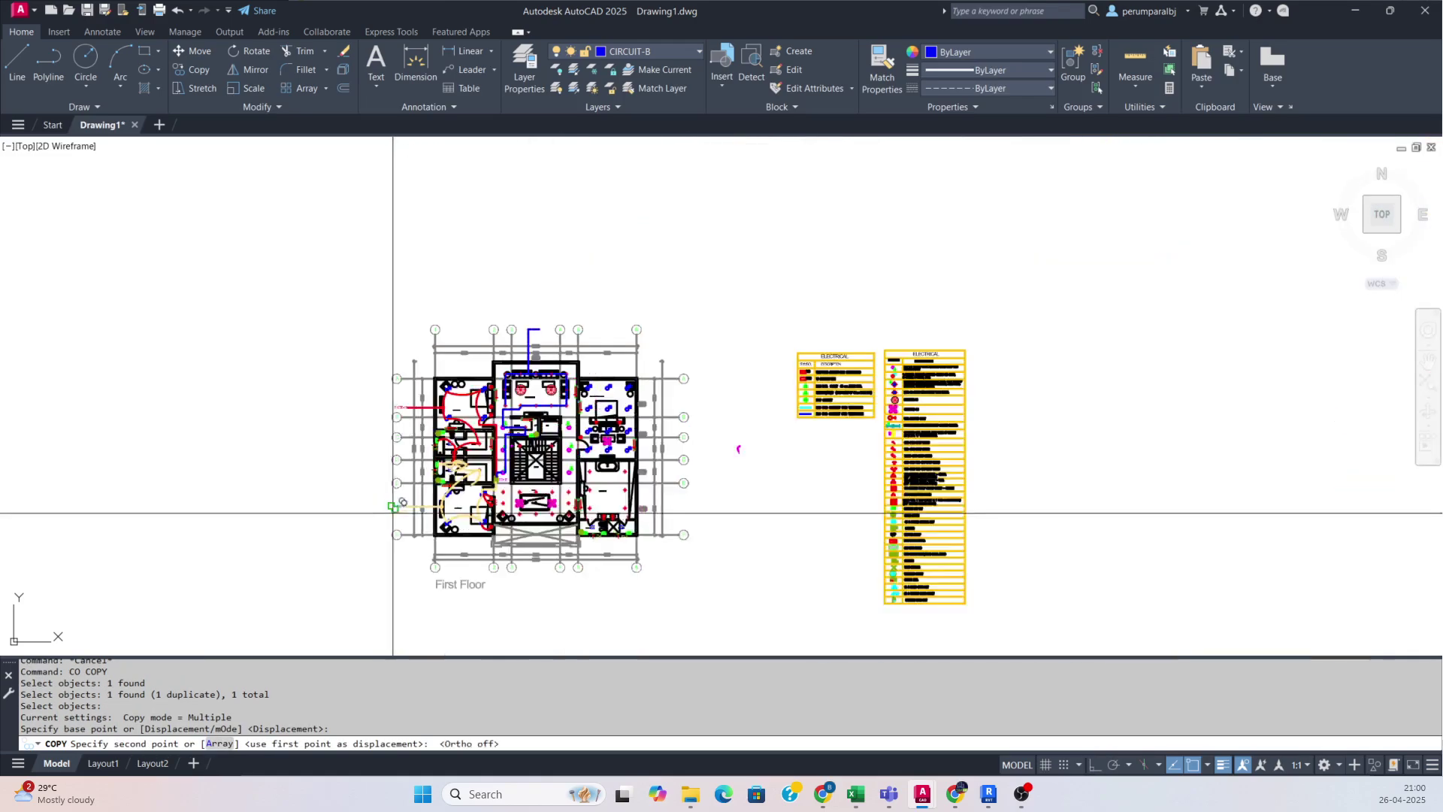
pyautogui.scroll(8, 536, 347)
pyautogui.click(536, 330)
pyautogui.press('Escape')
# - Match the copied label's properties to the blue sitting-area leader
pyautogui.write('MA')
pyautogui.press('Return')
pyautogui.click(536, 285)
pyautogui.click(615, 248)
pyautogui.click(598, 295)
pyautogui.press('Escape')
# - Change the copied label's text to B1/DB-1F
pyautogui.doubleClick(600, 284)
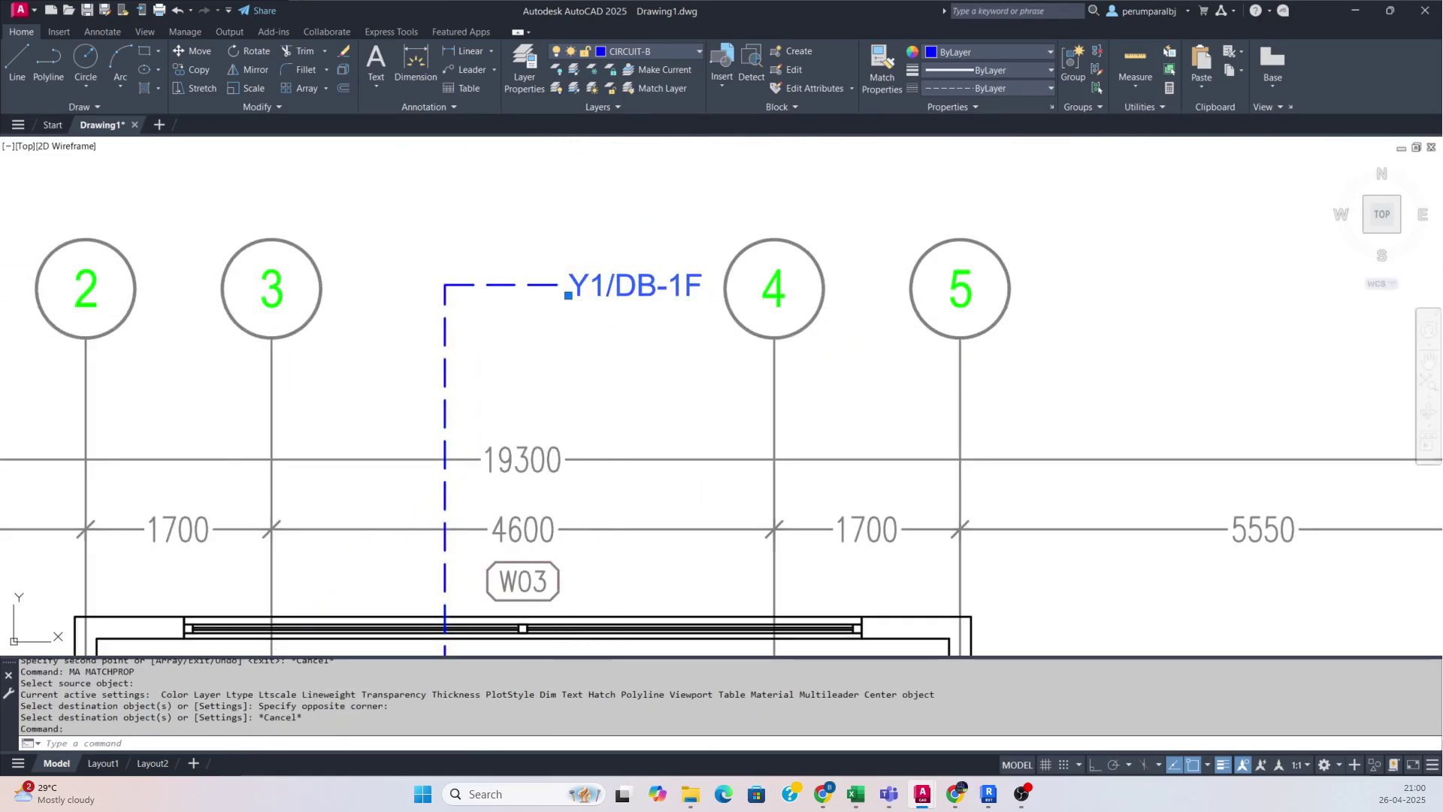
pyautogui.click(599, 284)
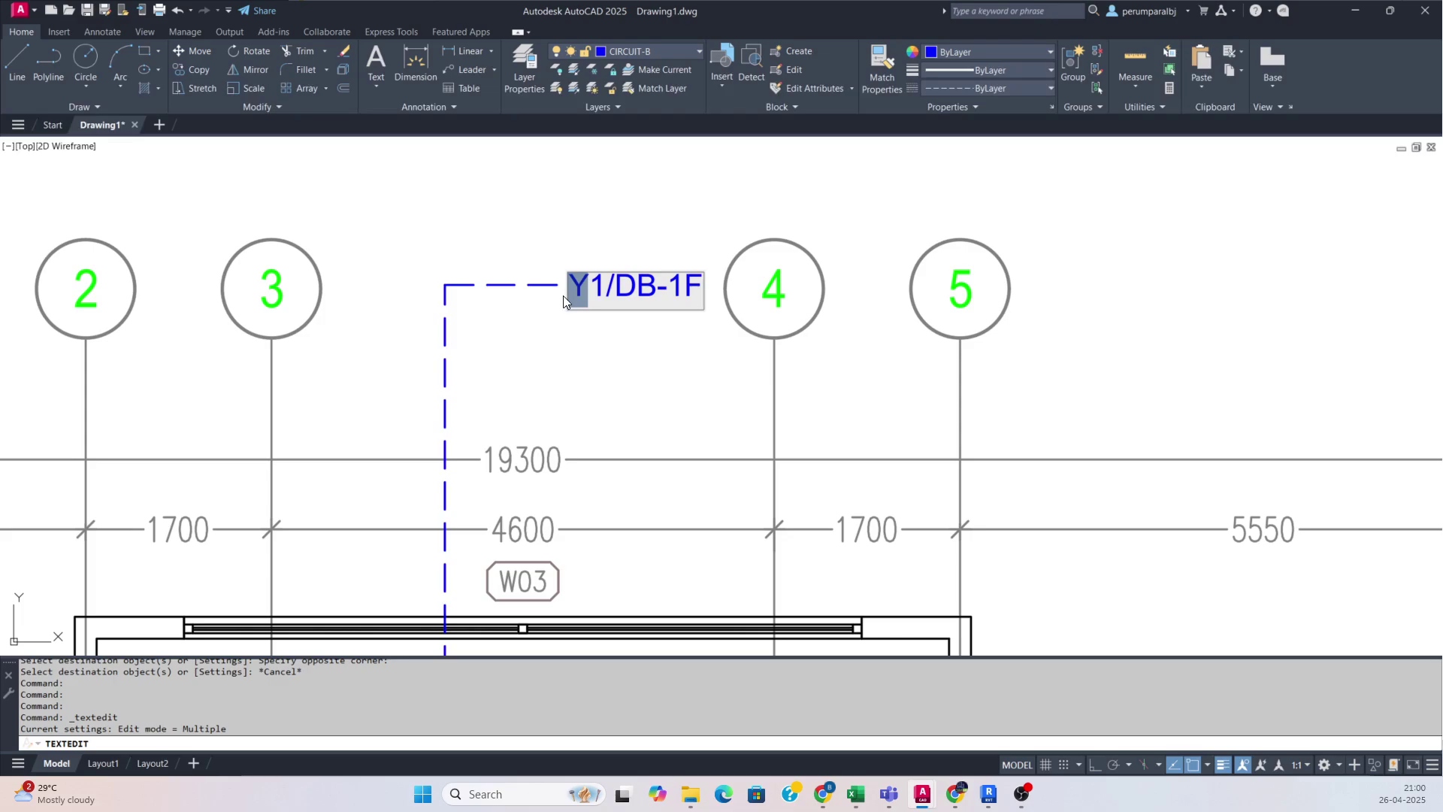
pyautogui.write('B')
pyautogui.press('Return')
pyautogui.press('Escape')
# - Draw an arc over the stair's upper flight joining its two lights
pyautogui.scroll(-5, 624, 344)
pyautogui.moveTo(623, 345); pyautogui.dragTo(576, 174, button='middle')
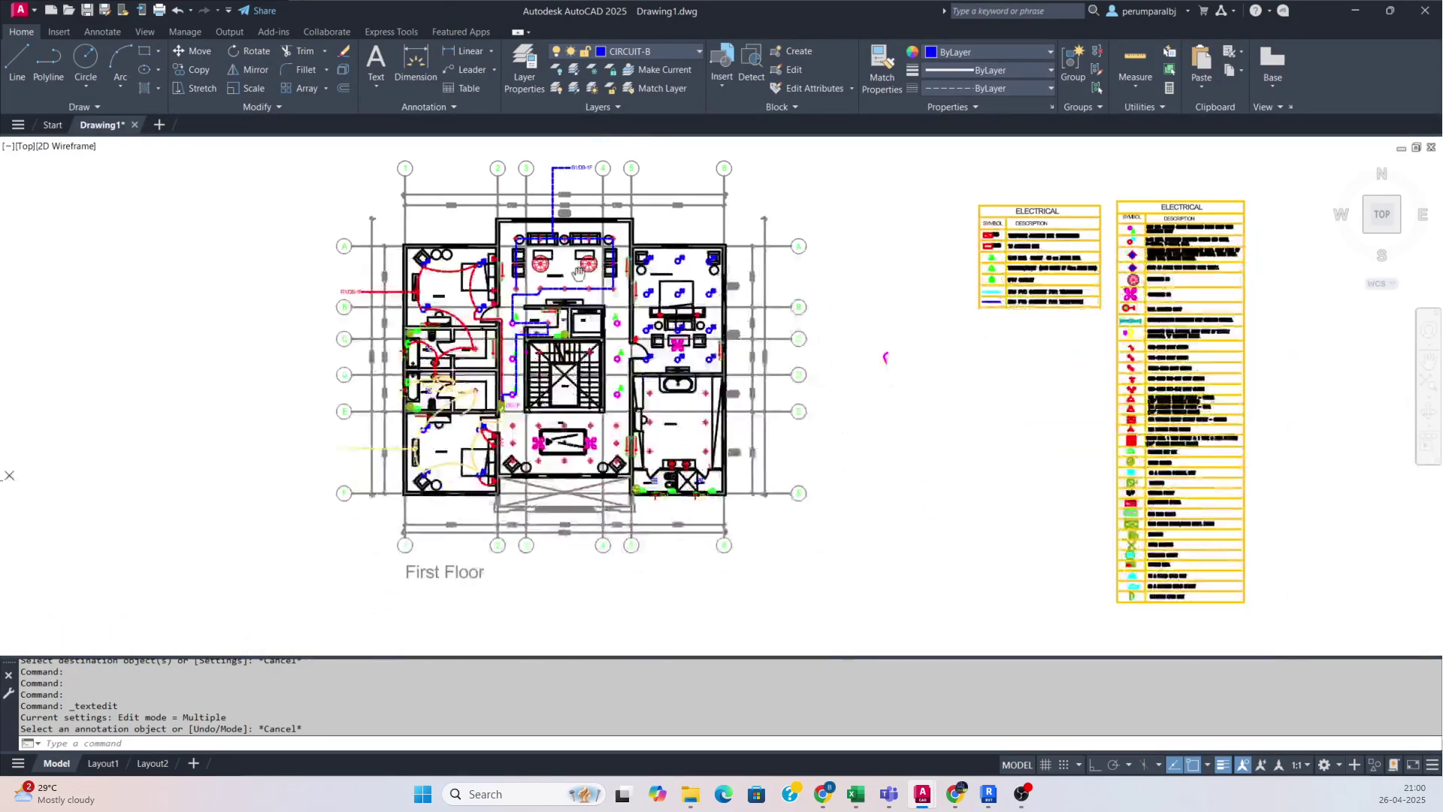
pyautogui.scroll(6, 594, 432)
pyautogui.moveTo(597, 398); pyautogui.dragTo(620, 407, button='middle')
pyautogui.press('Escape')
pyautogui.press('Escape')
pyautogui.scroll(3, 586, 215)
pyautogui.moveTo(584, 209); pyautogui.dragTo(527, 418, button='middle')
pyautogui.press('Escape')
pyautogui.write('a')
pyautogui.press('Return')
pyautogui.scroll(2, 511, 390)
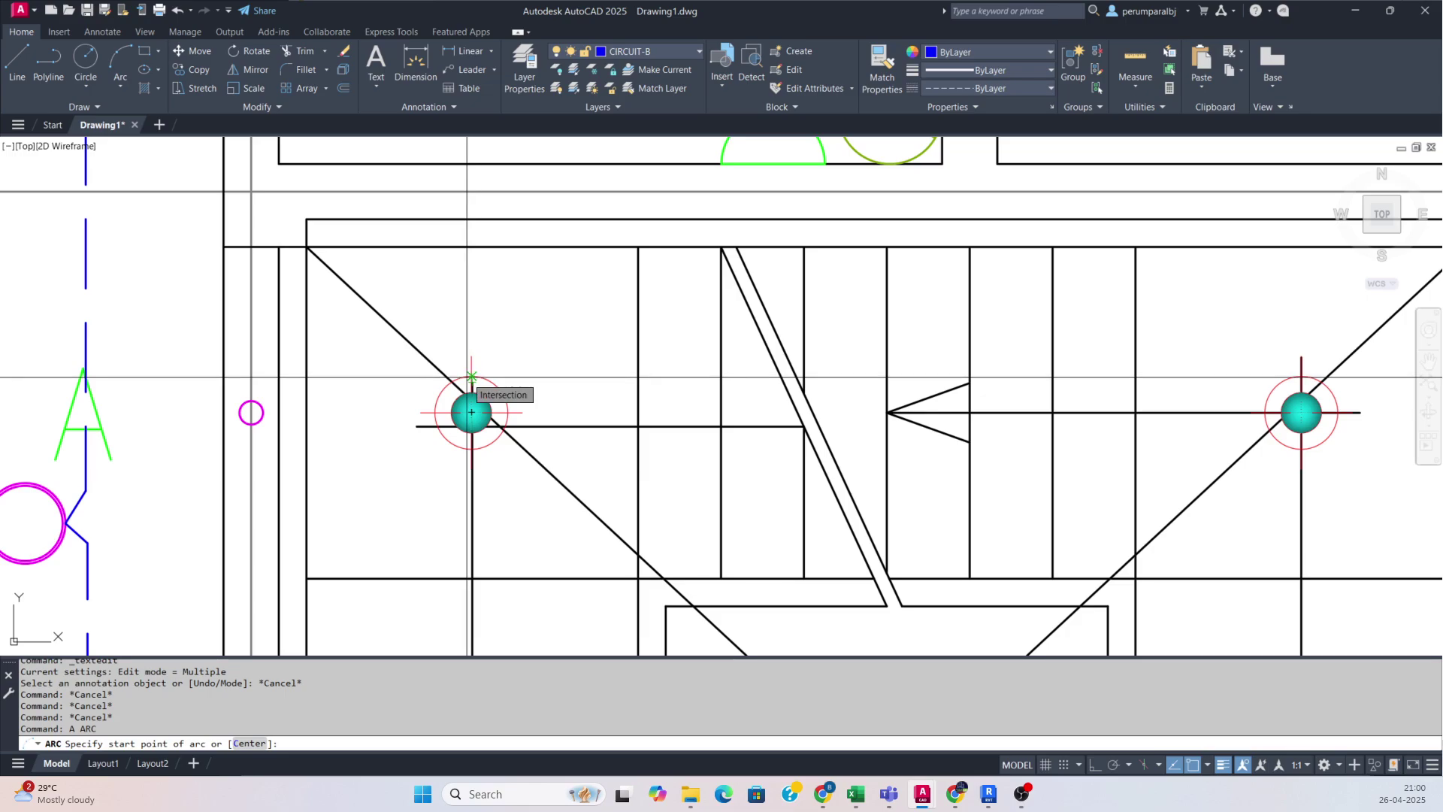
pyautogui.click(472, 376)
pyautogui.scroll(3, 471, 376)
pyautogui.click(505, 348)
pyautogui.scroll(-3, 505, 348)
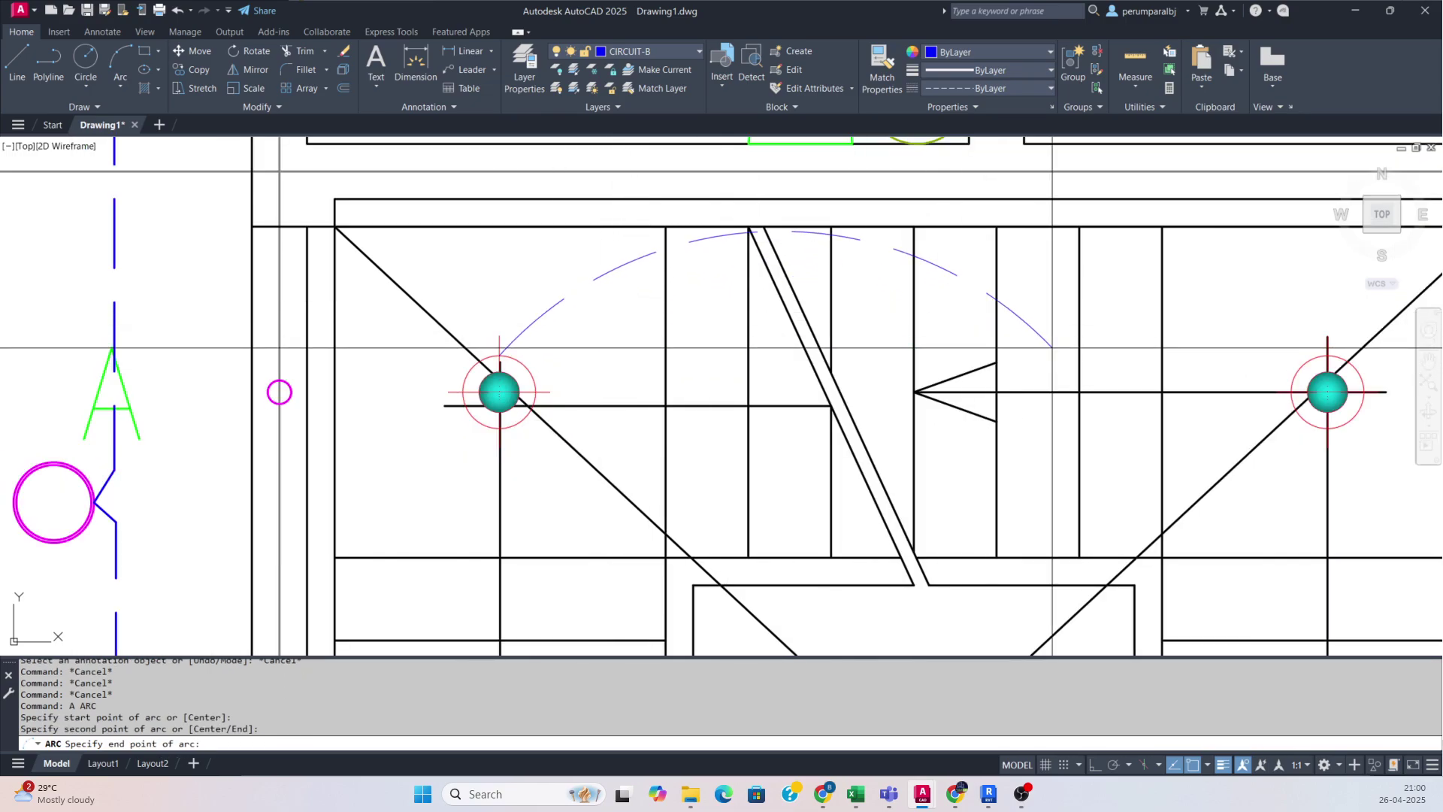
pyautogui.moveTo(1043, 349); pyautogui.dragTo(802, 354, button='middle')
pyautogui.click(1057, 380)
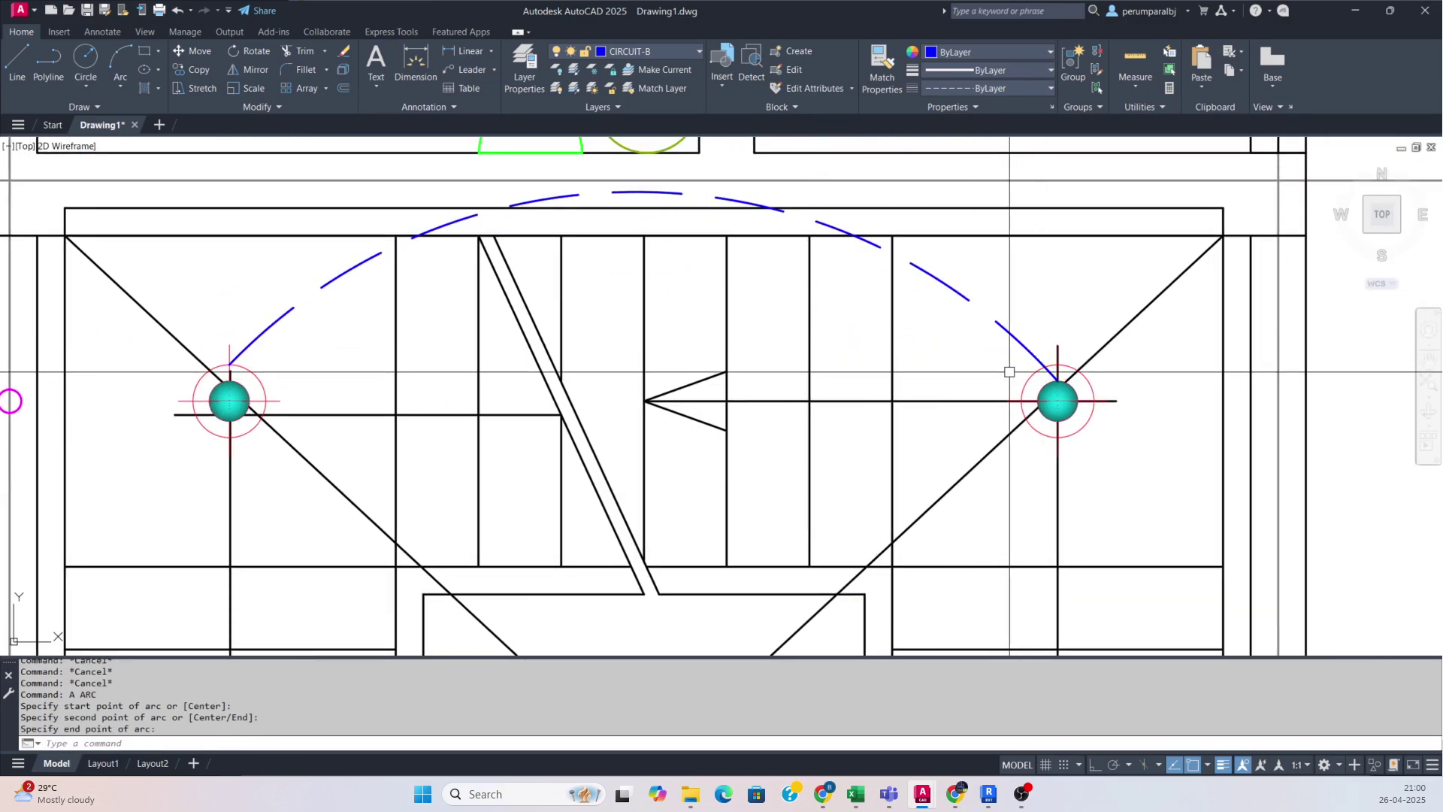
# - Flatten the arc between the stair lights by stretching its midpoint closer to the lights
pyautogui.scroll(-2, 959, 373)
pyautogui.press('Escape')
pyautogui.click(765, 261)
pyautogui.click(764, 259)
pyautogui.click(763, 313)
pyautogui.press('Escape')
# - Draw a polyline from the small magenta circle in the stair's west wall to the west stair light
pyautogui.moveTo(513, 388); pyautogui.dragTo(626, 365, button='middle')
pyautogui.write('PL')
pyautogui.press('Return')
pyautogui.scroll(4, 498, 373)
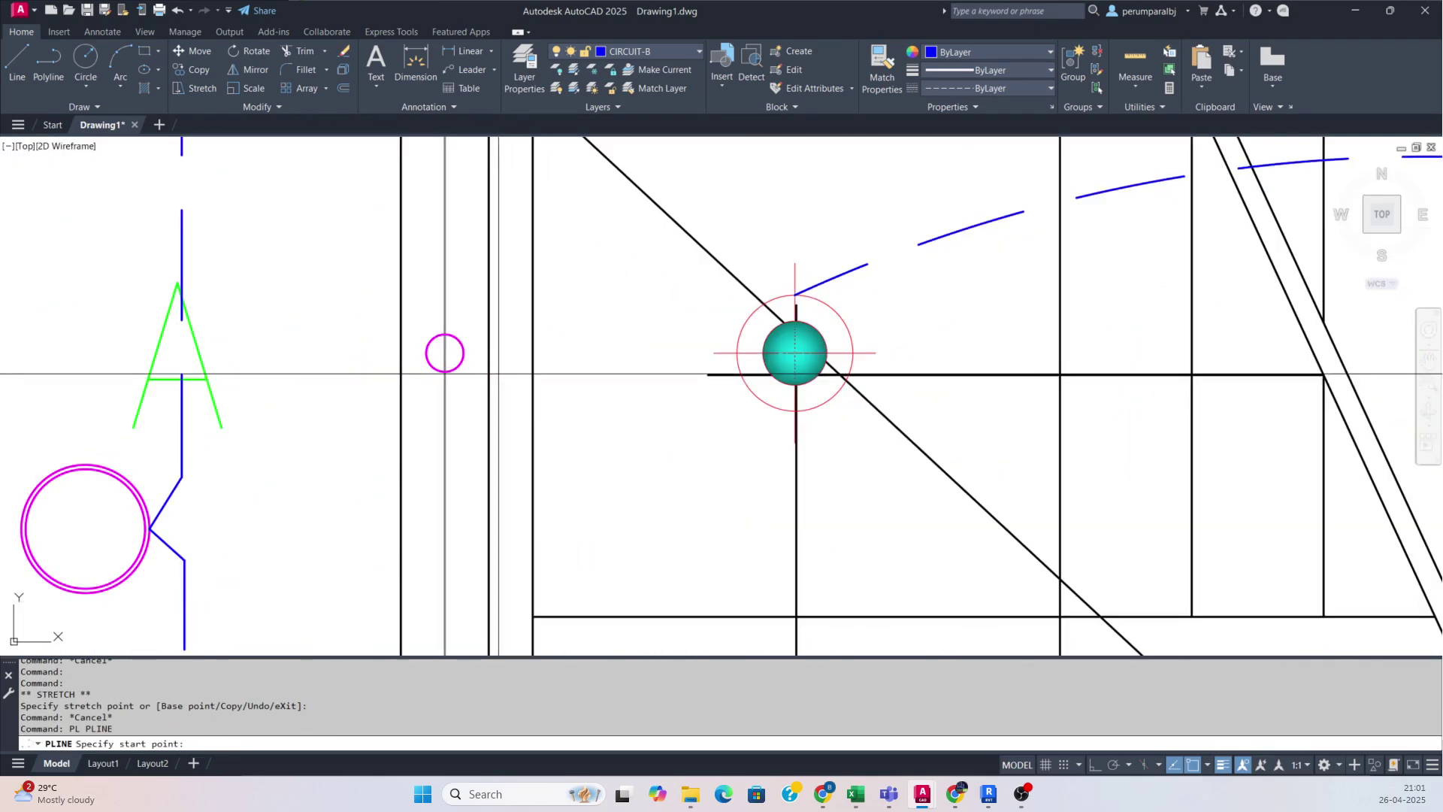
pyautogui.click(445, 353)
pyautogui.click(738, 353)
pyautogui.scroll(-4, 737, 352)
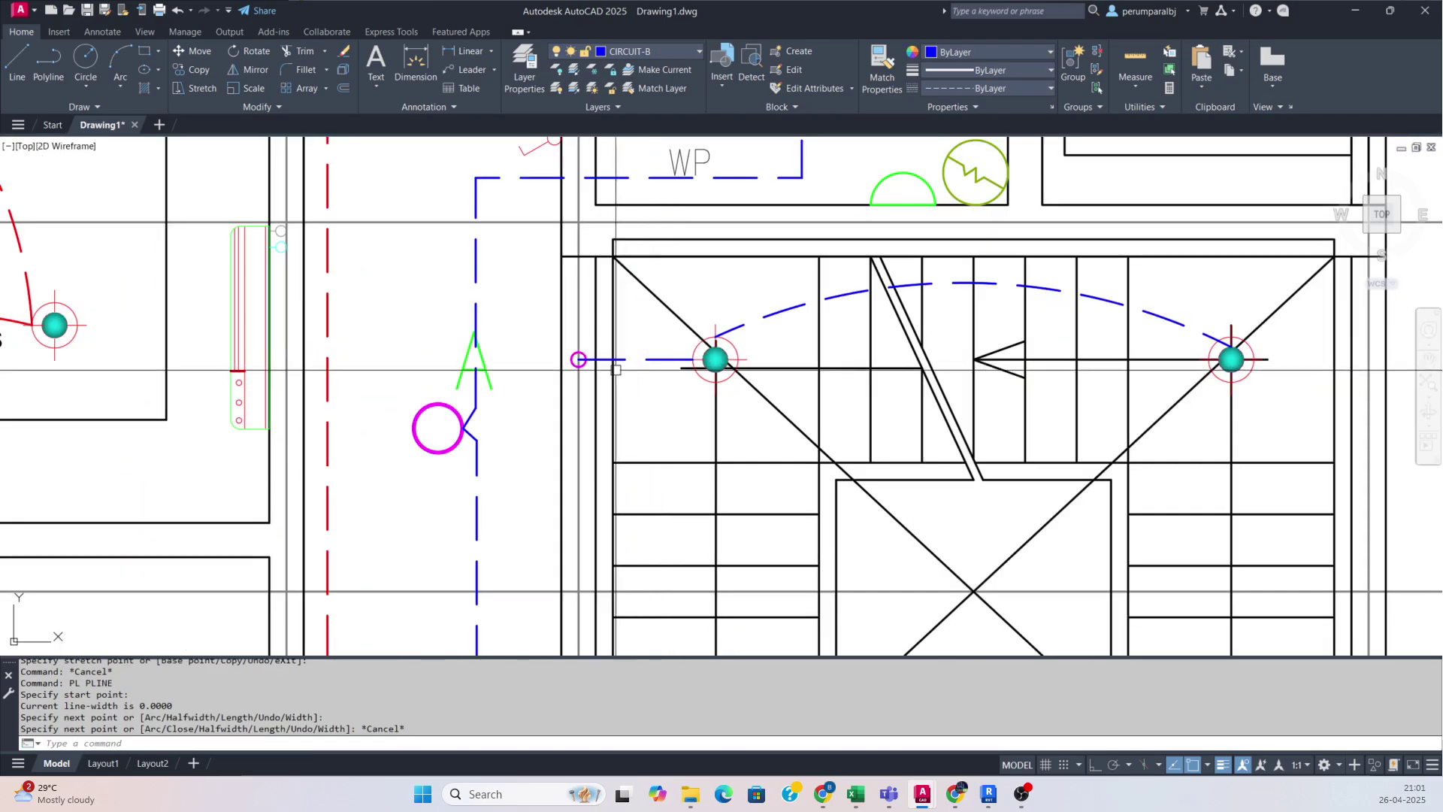
pyautogui.moveTo(602, 368); pyautogui.dragTo(587, 308, button='middle')
pyautogui.press('Escape')
# - Draw a polyline with short diagonal ends joining the first two lights of the hall's lower row from the west
pyautogui.scroll(-6, 587, 307)
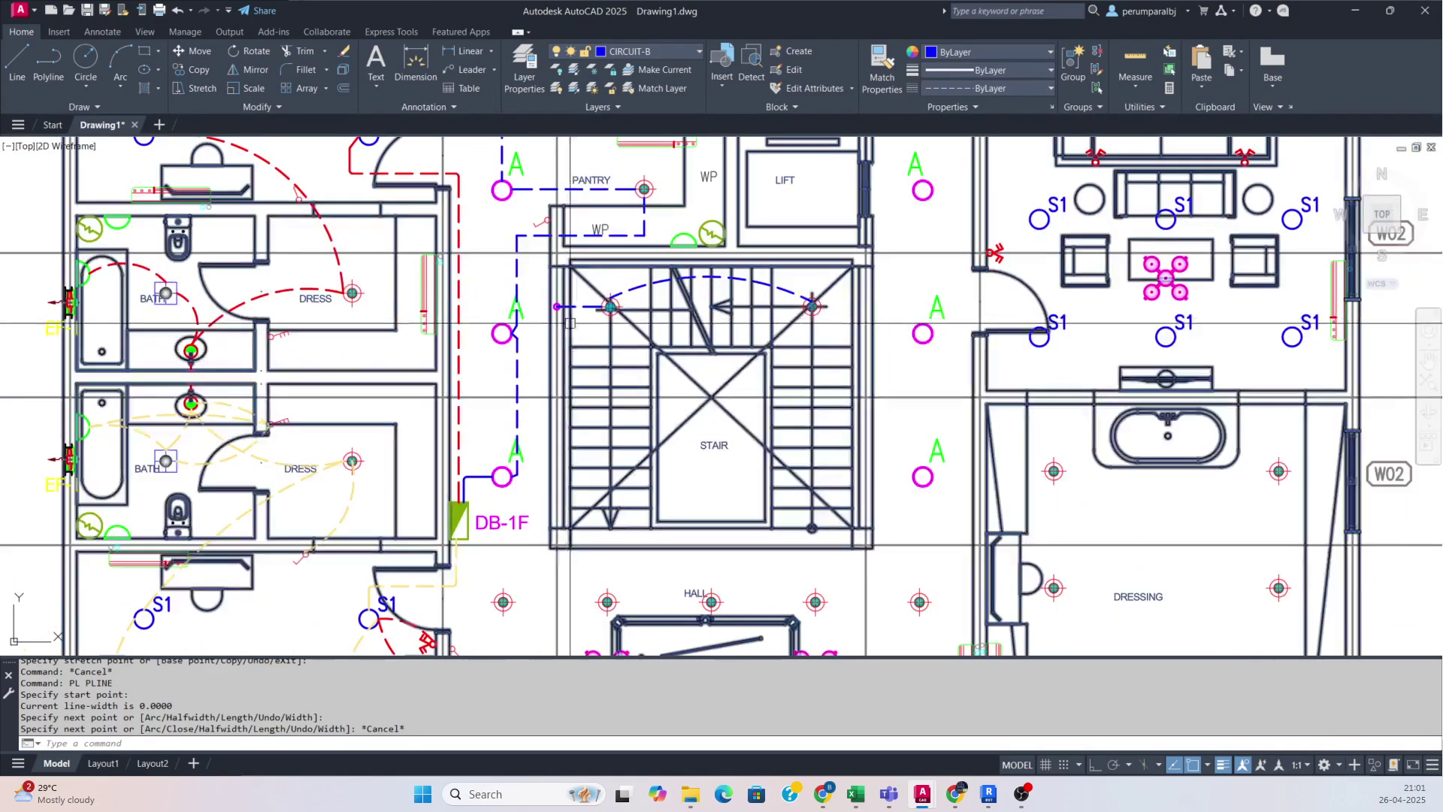
pyautogui.moveTo(612, 450); pyautogui.dragTo(569, 357, button='middle')
pyautogui.press('Escape')
pyautogui.scroll(4, 590, 435)
pyautogui.write('pl')
pyautogui.press('Return')
pyautogui.scroll(6, 544, 470)
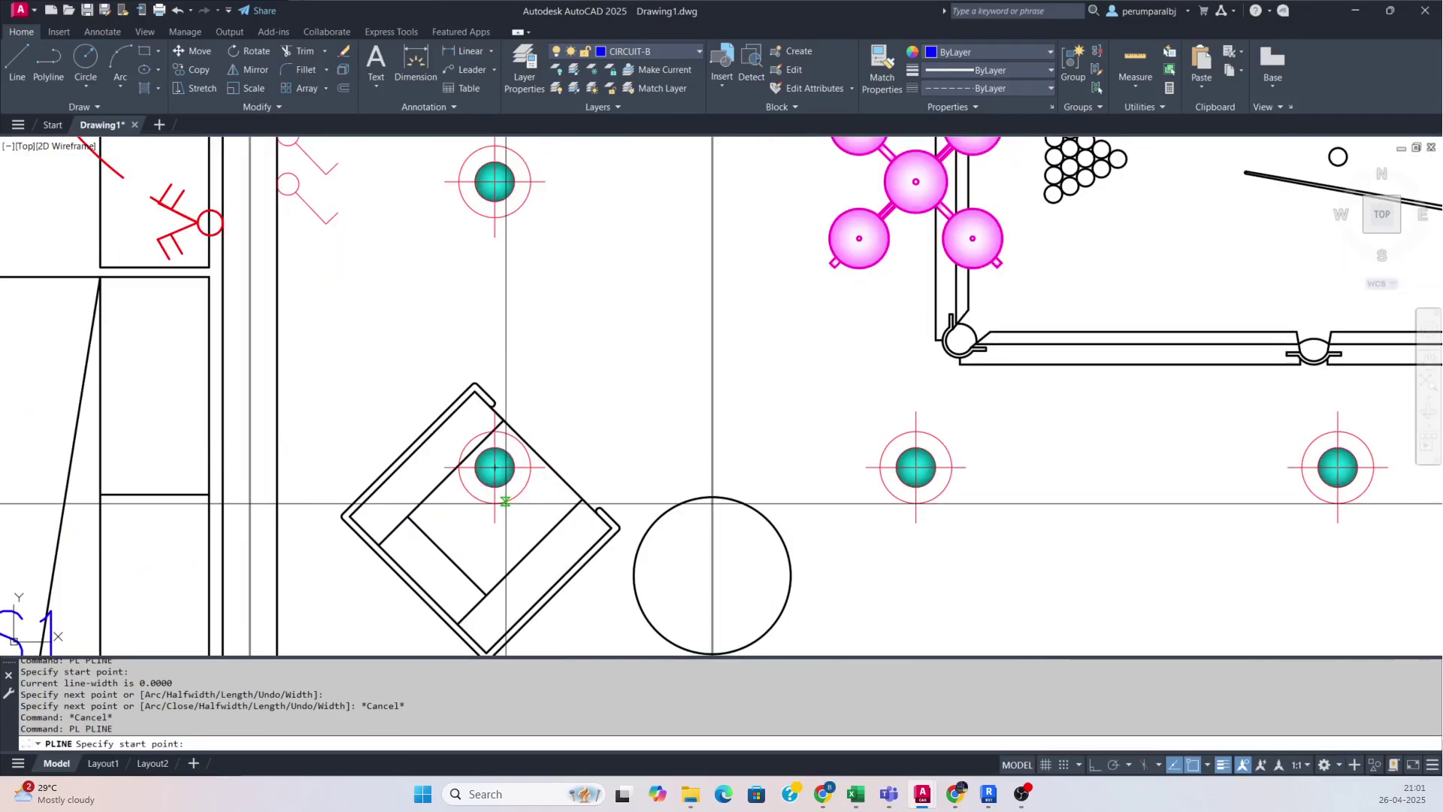
pyautogui.scroll(-6, 516, 520)
pyautogui.click(516, 520)
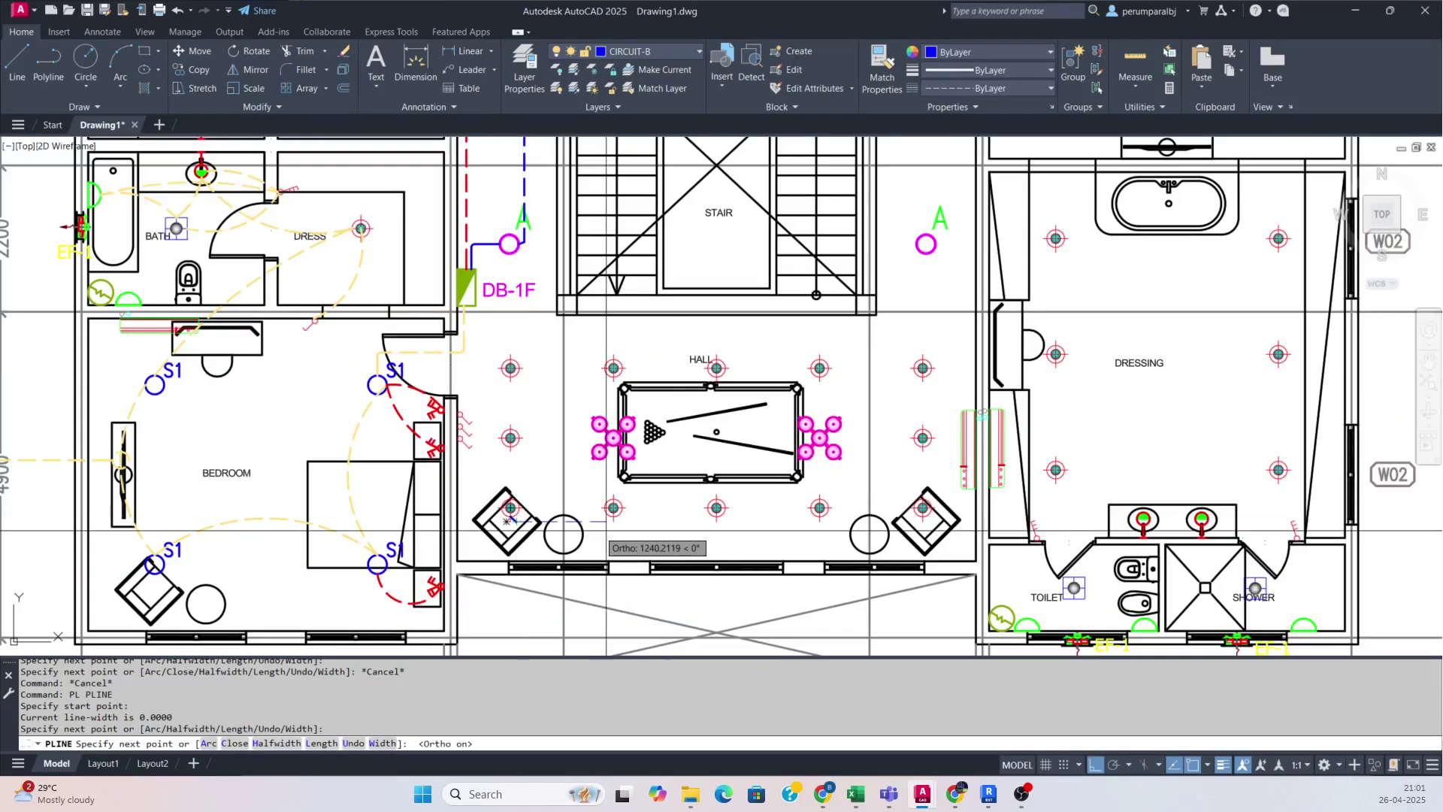
pyautogui.scroll(6, 655, 535)
pyautogui.click(613, 519)
pyautogui.click(485, 463)
pyautogui.press('Escape')
# - Copy the connecting segment twice eastward to link the second, third and fourth lights of the hall's lower row
pyautogui.moveTo(557, 490); pyautogui.dragTo(624, 474, button='middle')
pyautogui.write('c')
pyautogui.click(557, 429)
pyautogui.press('Return')
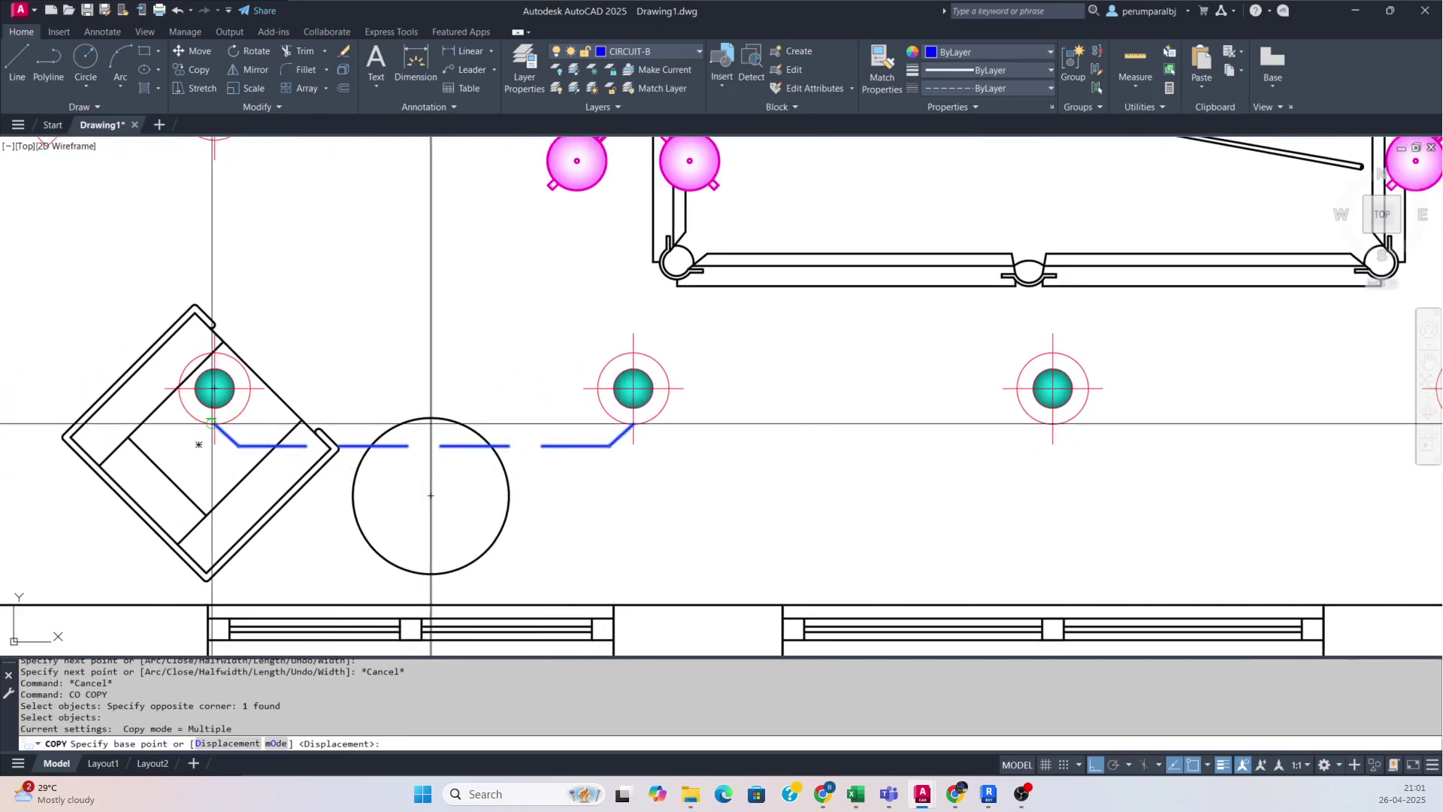
pyautogui.click(214, 424)
pyautogui.click(634, 424)
pyautogui.moveTo(871, 420); pyautogui.dragTo(261, 413, button='middle')
pyautogui.click(442, 422)
pyautogui.scroll(-4, 598, 429)
pyautogui.press('Escape')
pyautogui.press('Escape')
pyautogui.press('Escape')
# - Copy the third connecting segment between the fourth and fifth lights of the hall's lower row
pyautogui.scroll(6, 563, 461)
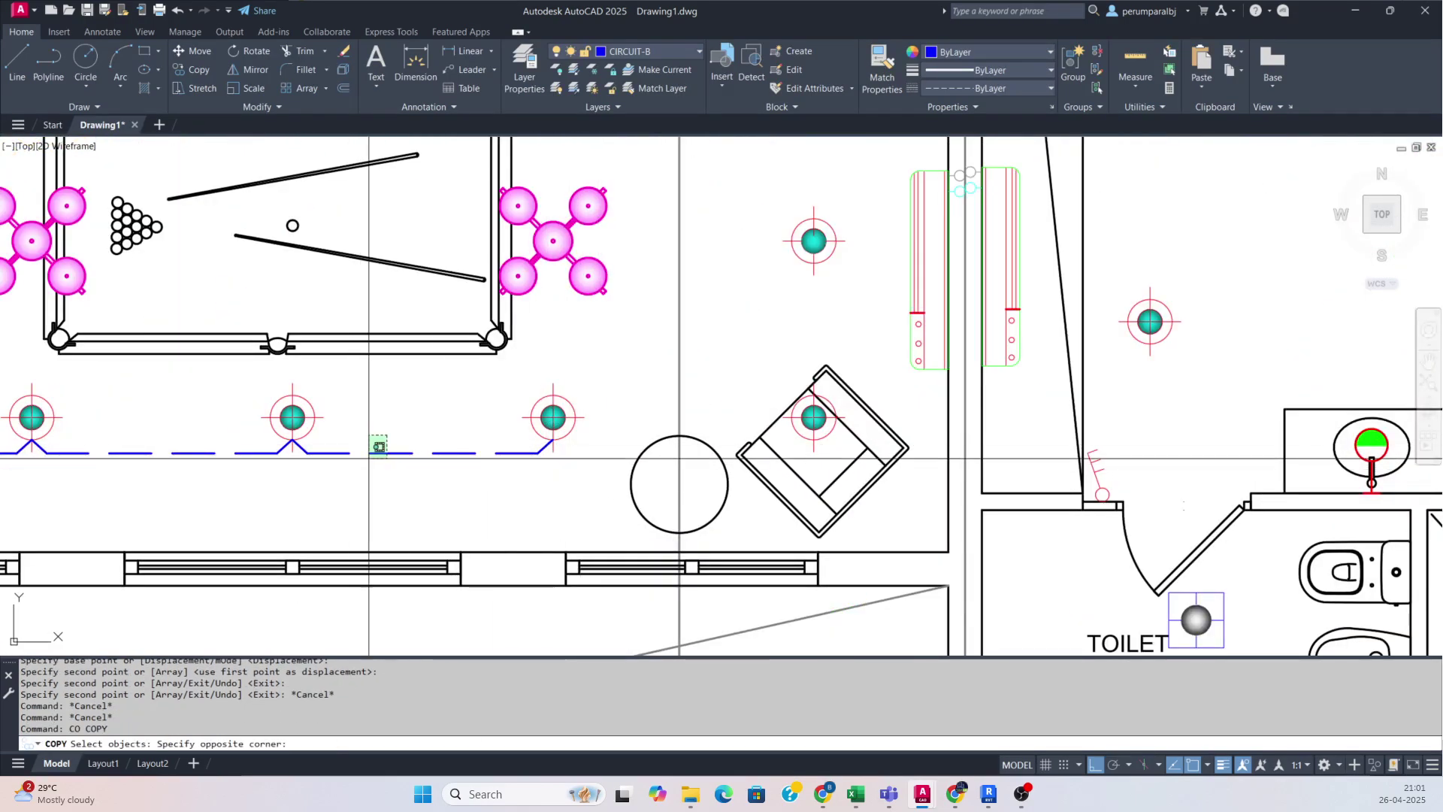
pyautogui.click(369, 458)
pyautogui.press('Return')
pyautogui.click(293, 439)
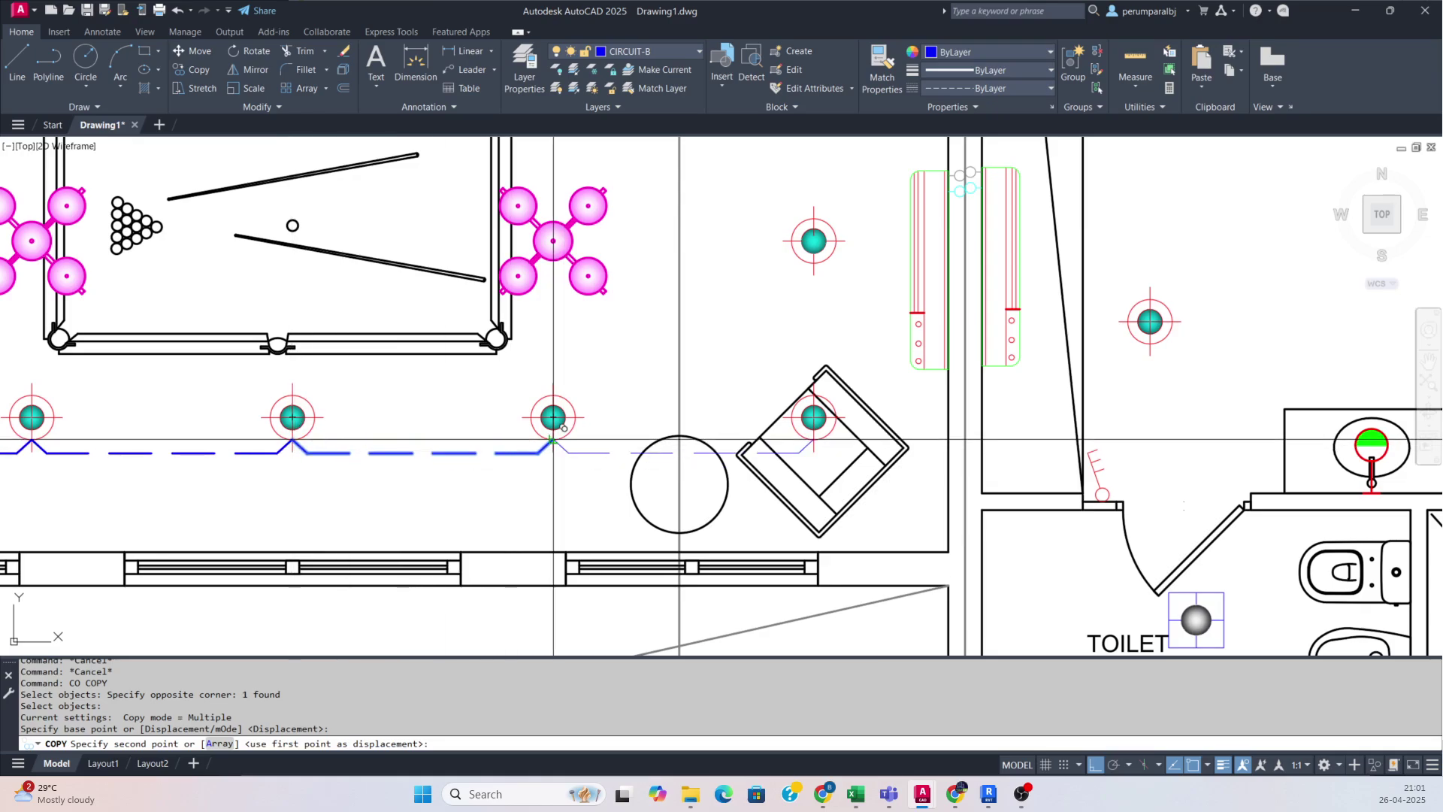
pyautogui.press('Escape')
# - Draw a polyline up the hall's east side joining its lower, middle and upper lights with short diagonals at each light
pyautogui.scroll(-1, 553, 439)
pyautogui.write('pl')
pyautogui.press('Return')
pyautogui.scroll(5, 577, 419)
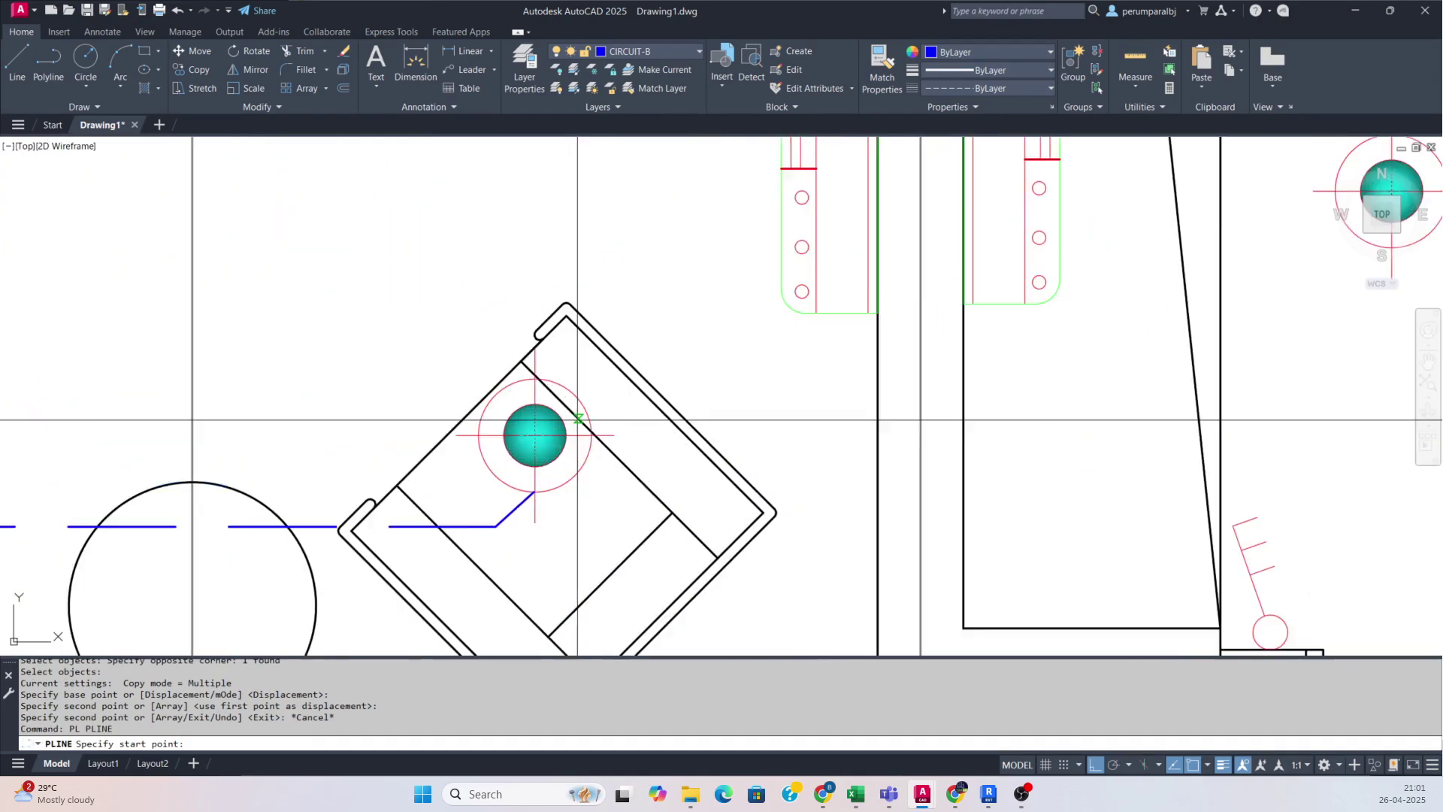
pyautogui.scroll(2, 578, 420)
pyautogui.click(599, 445)
pyautogui.moveTo(609, 419); pyautogui.dragTo(562, 470, button='middle')
pyautogui.press('F8')
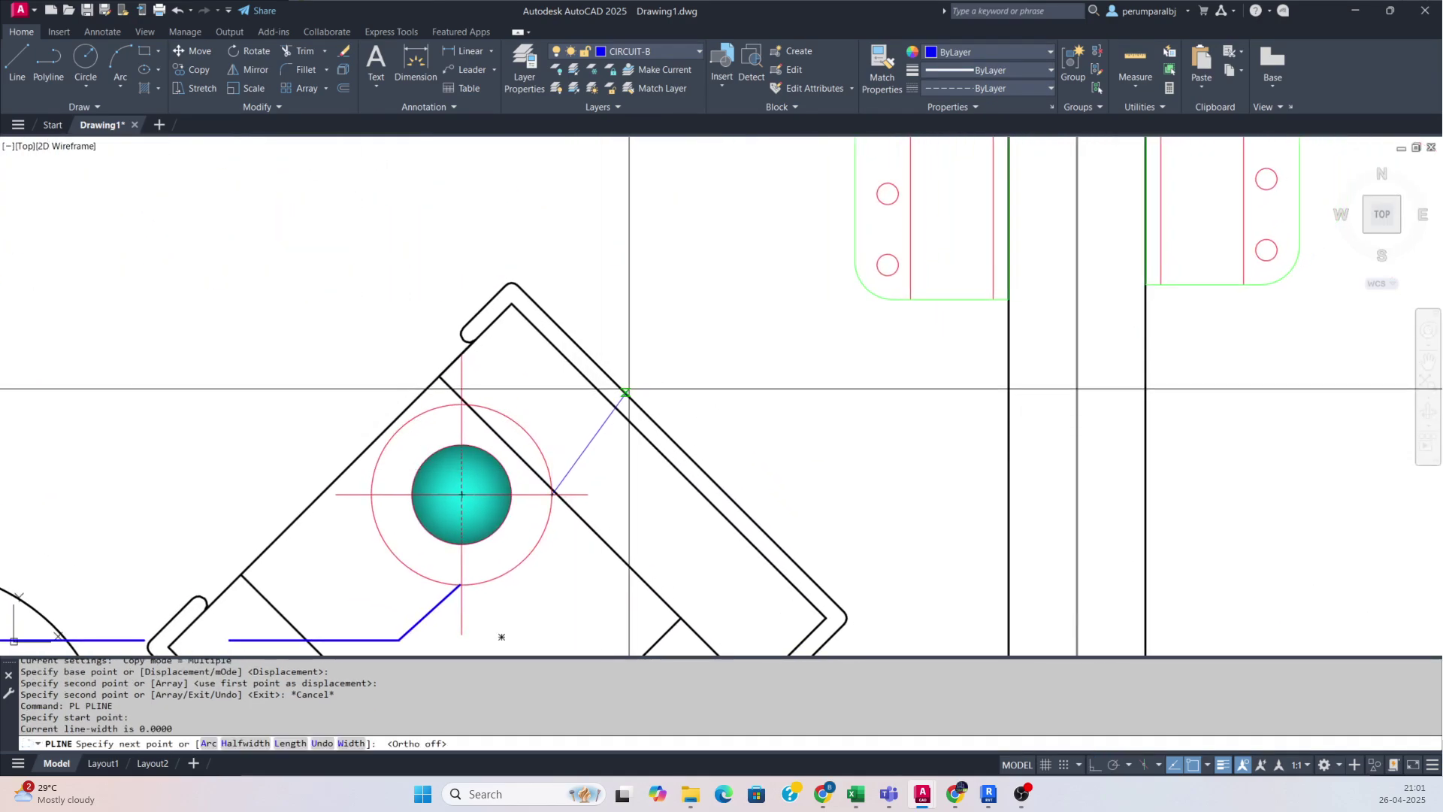
pyautogui.click(629, 389)
pyautogui.press('F8')
pyautogui.scroll(-6, 631, 386)
pyautogui.moveTo(639, 334)
pyautogui.mouseDown(button='middle')
pyautogui.moveTo(630, 361)
pyautogui.moveTo(585, 389)
pyautogui.moveTo(592, 449)
pyautogui.mouseUp(button='middle')
pyautogui.scroll(7, 628, 361)
pyautogui.press('F8')
pyautogui.click(590, 330)
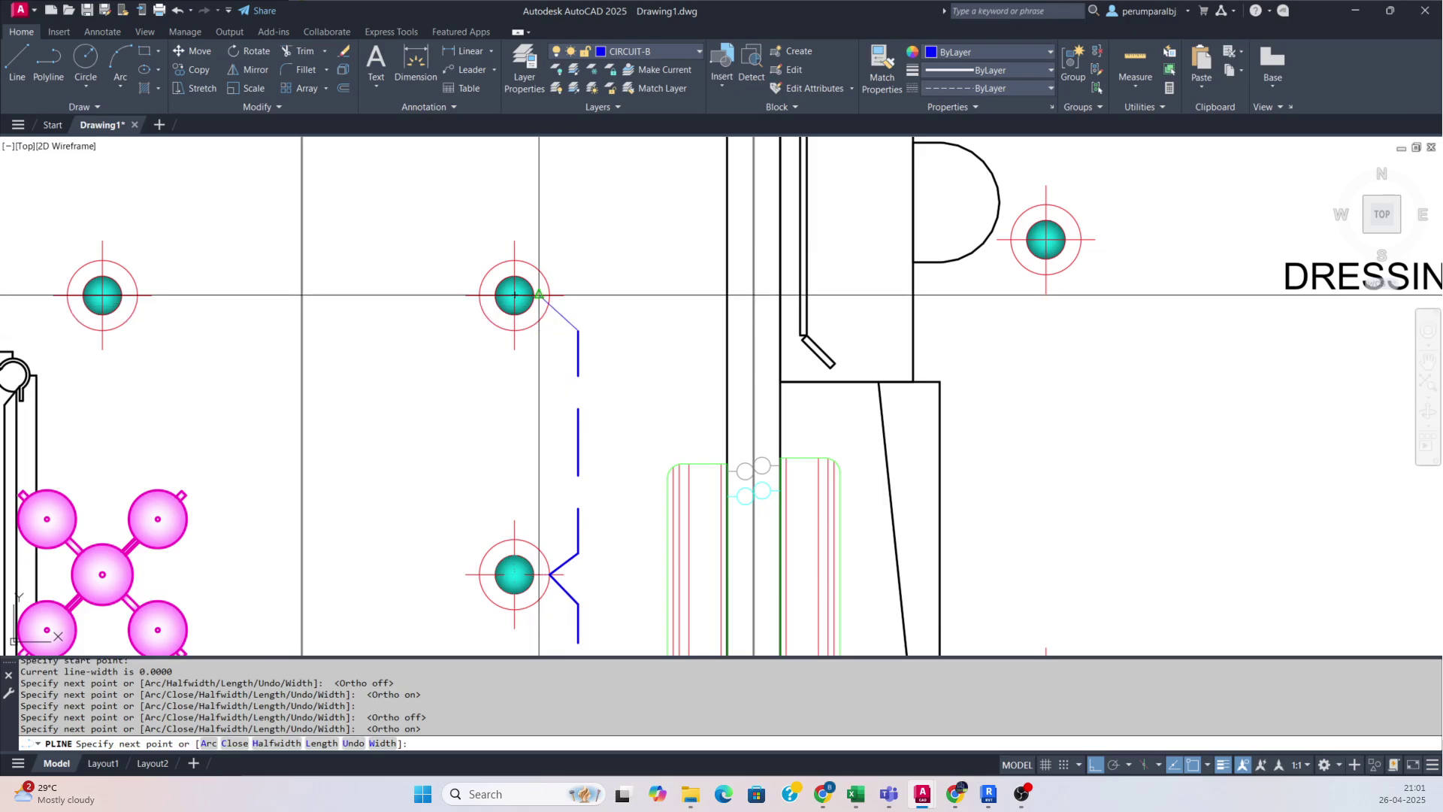
pyautogui.press('Escape')
pyautogui.press('Escape')
pyautogui.scroll(-4, 605, 380)
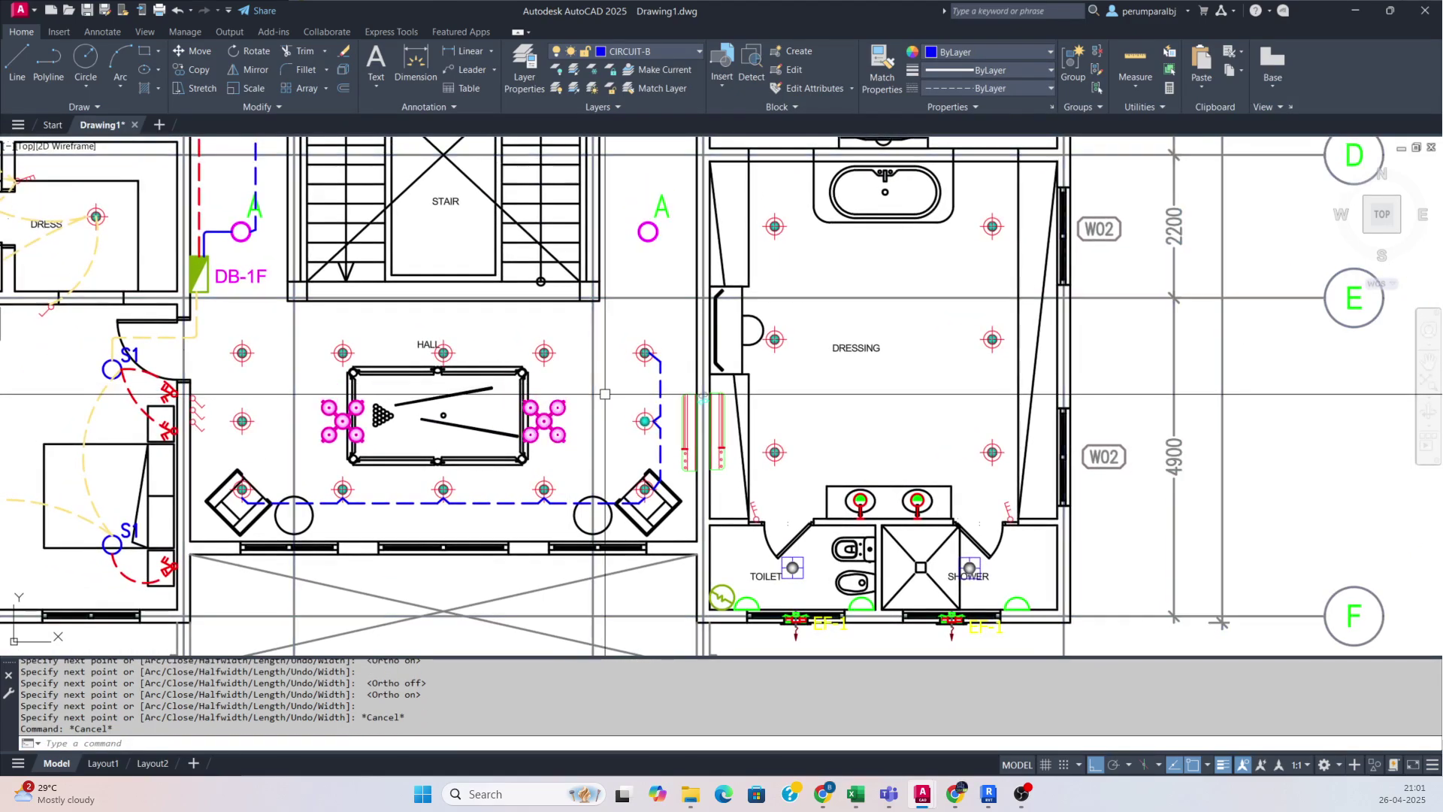
pyautogui.press('Escape')
pyautogui.scroll(5, 605, 394)
pyautogui.write('a')
pyautogui.press('Return')
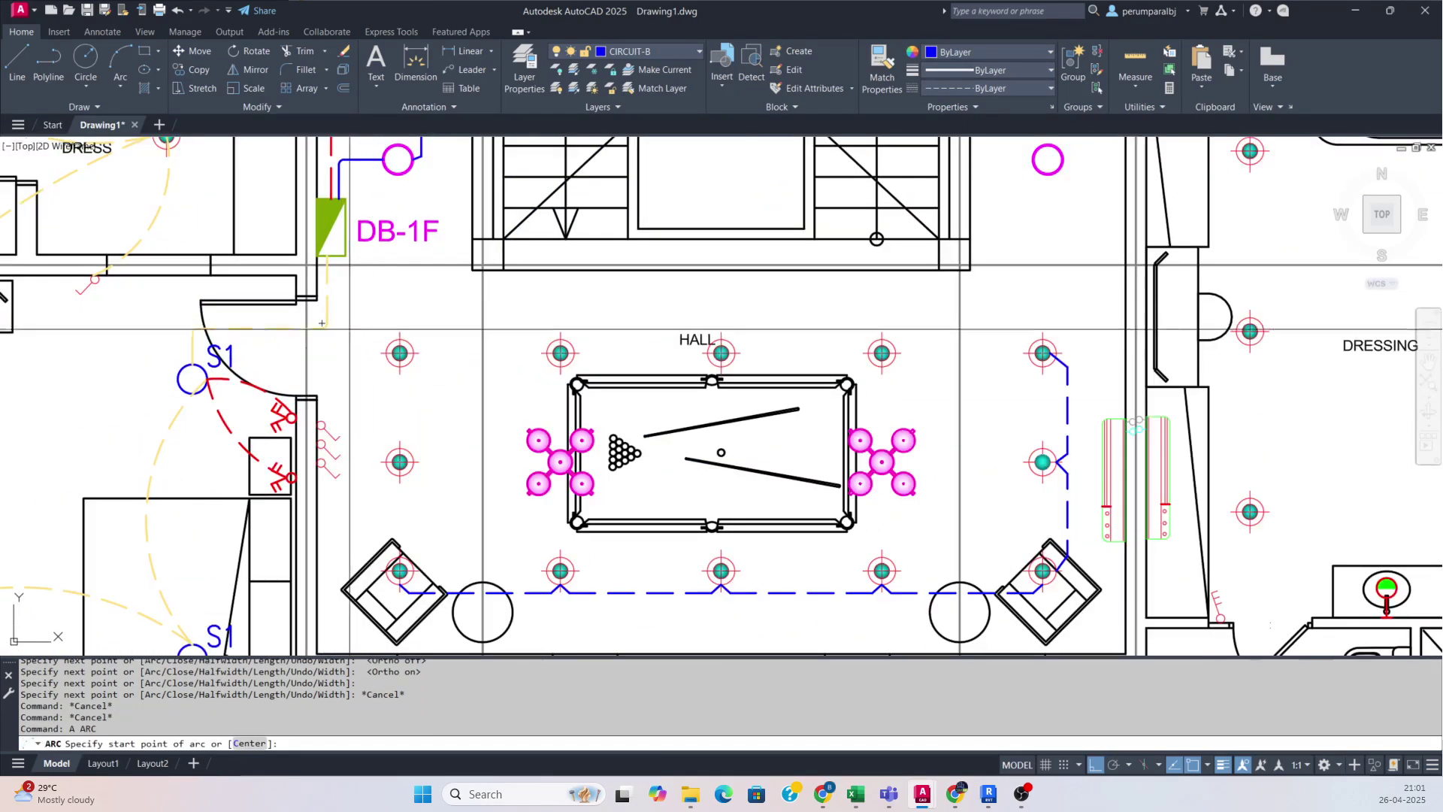
pyautogui.scroll(-3, 321, 323)
pyautogui.press('Escape')
pyautogui.press('Escape')
pyautogui.press('Escape')
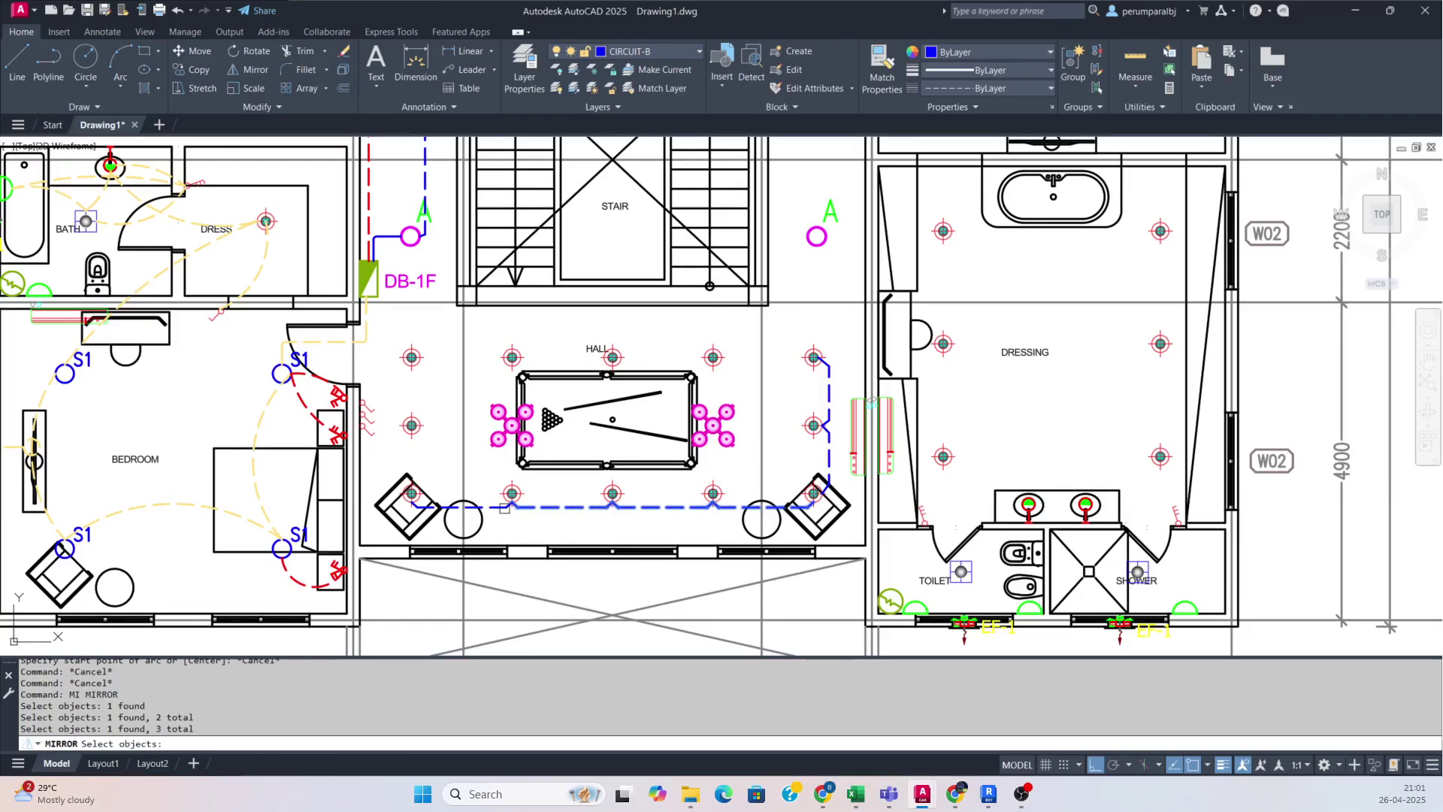
# - Mirror the four lower-row connecting segments about the hall's middle lights to link the upper row, keeping the originals
pyautogui.press('Return')
pyautogui.scroll(2, 420, 451)
pyautogui.click(412, 426)
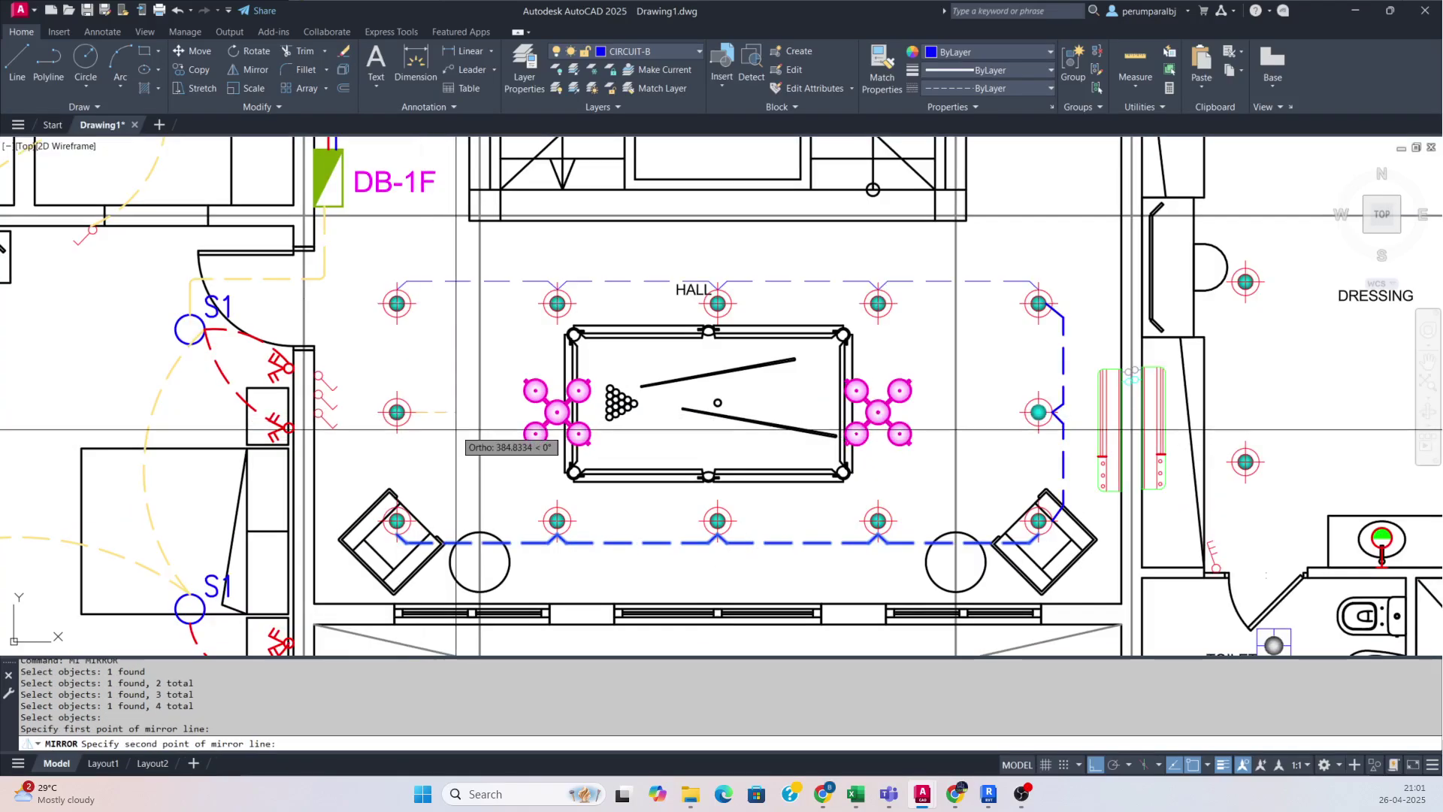
pyautogui.press('Escape')
pyautogui.press('Escape')
pyautogui.press('Escape')
pyautogui.press('Escape')
pyautogui.press('Escape')
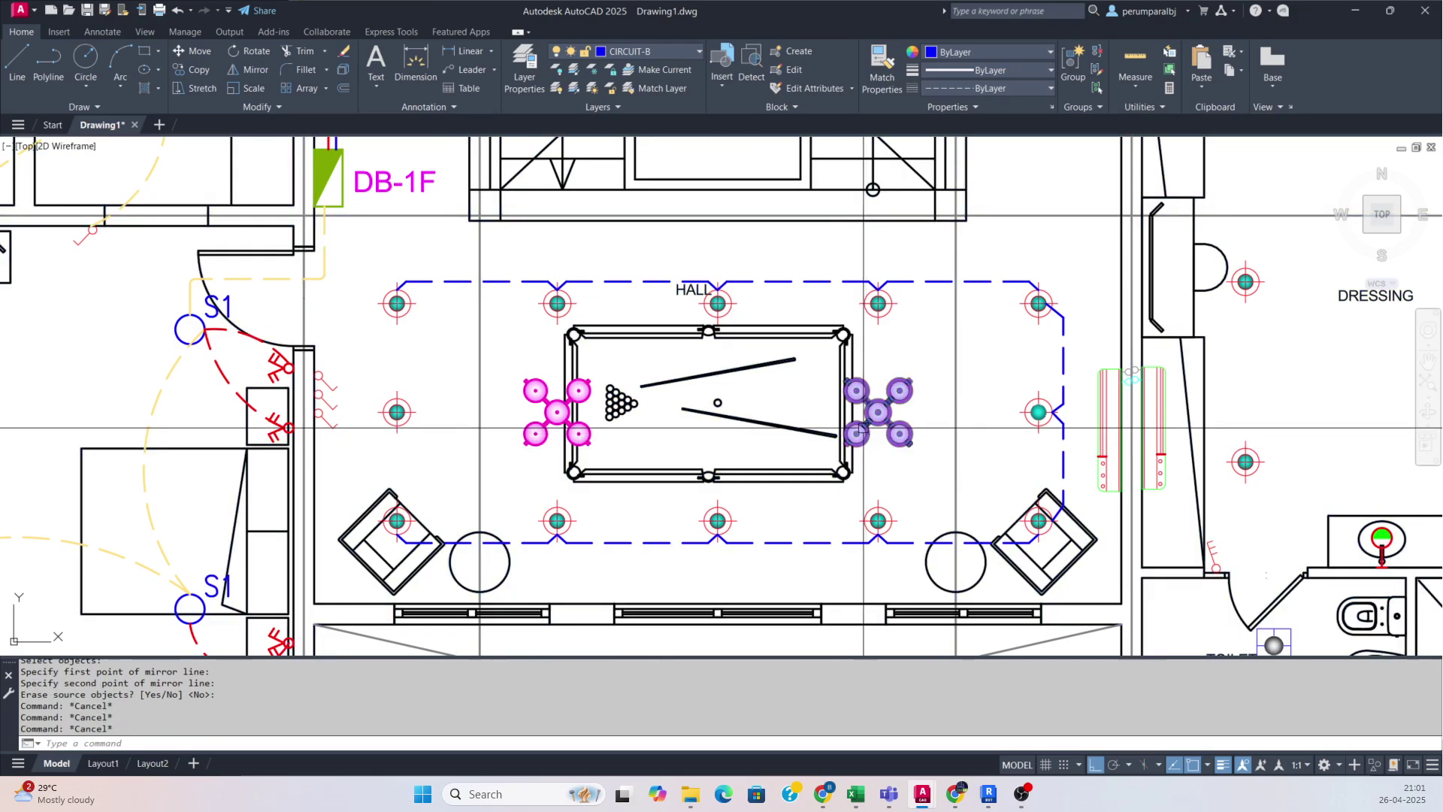
# - Draw a straight polyline up the hall's west side joining its lower and middle lights
pyautogui.moveTo(457, 433); pyautogui.dragTo(571, 446, button='middle')
pyautogui.write('PL')
pyautogui.press('Return')
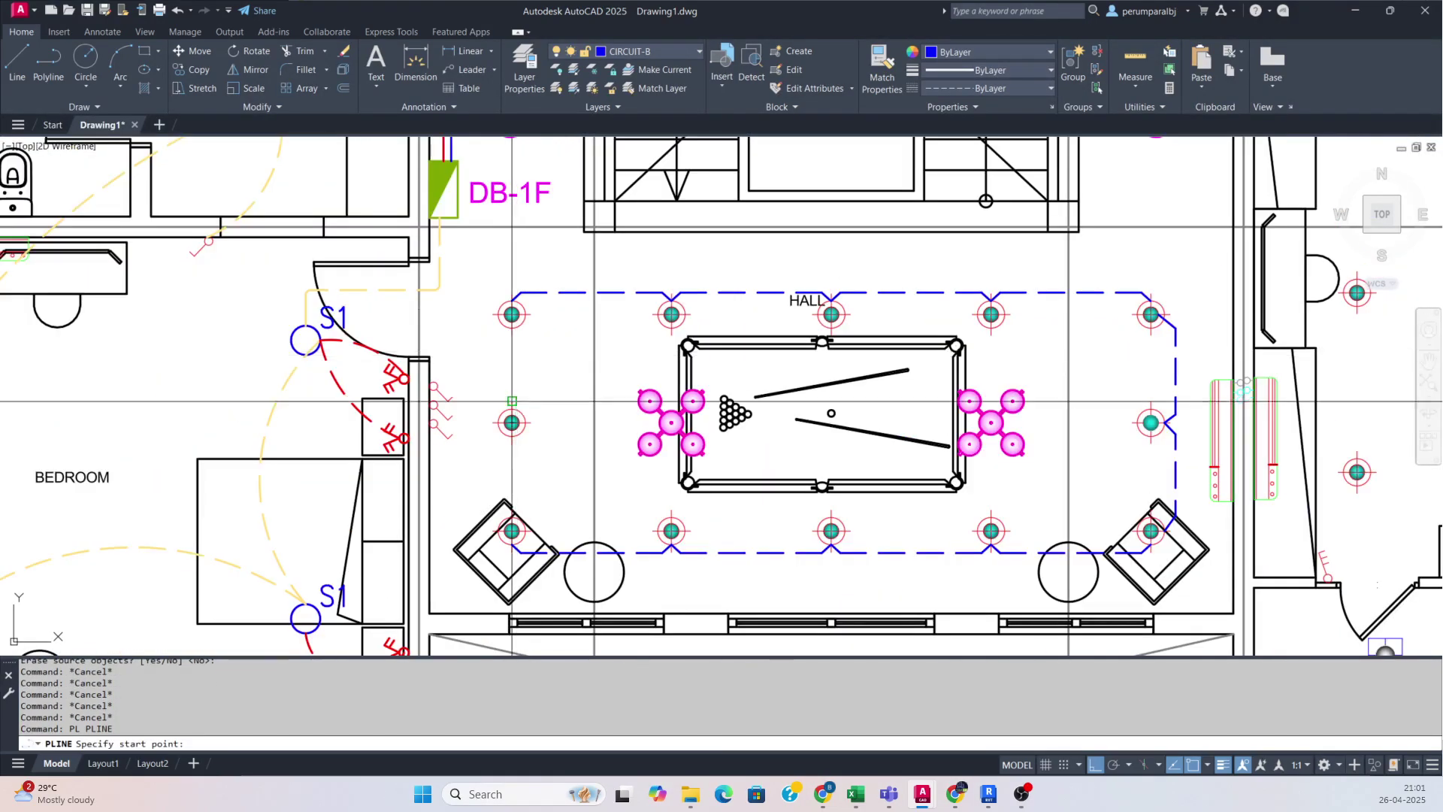
pyautogui.scroll(4, 509, 519)
pyautogui.press('Escape')
pyautogui.write('PL')
pyautogui.press('Return')
pyautogui.scroll(5, 524, 522)
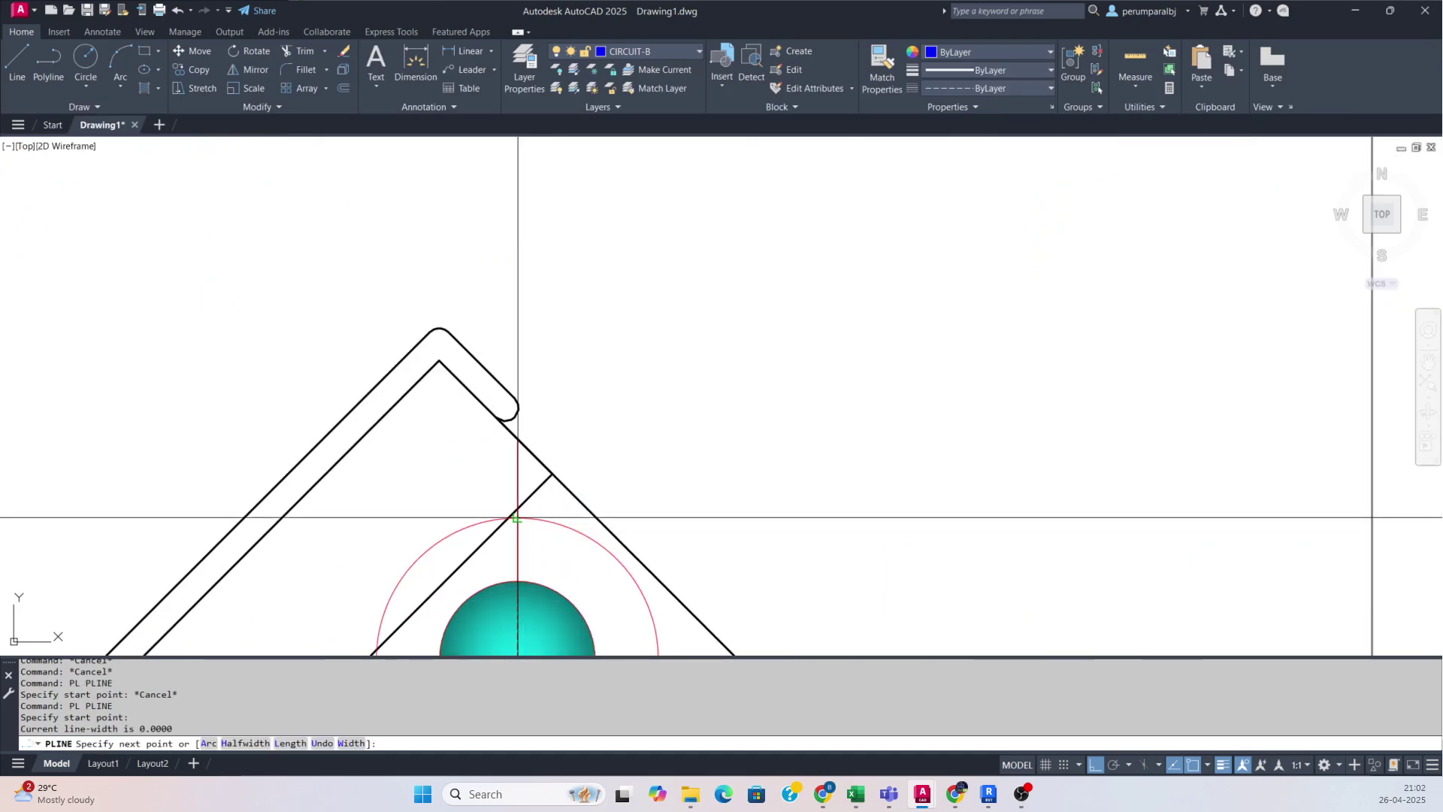
pyautogui.scroll(-5, 516, 518)
pyautogui.click(517, 322)
pyautogui.press('Escape')
pyautogui.scroll(-5, 516, 323)
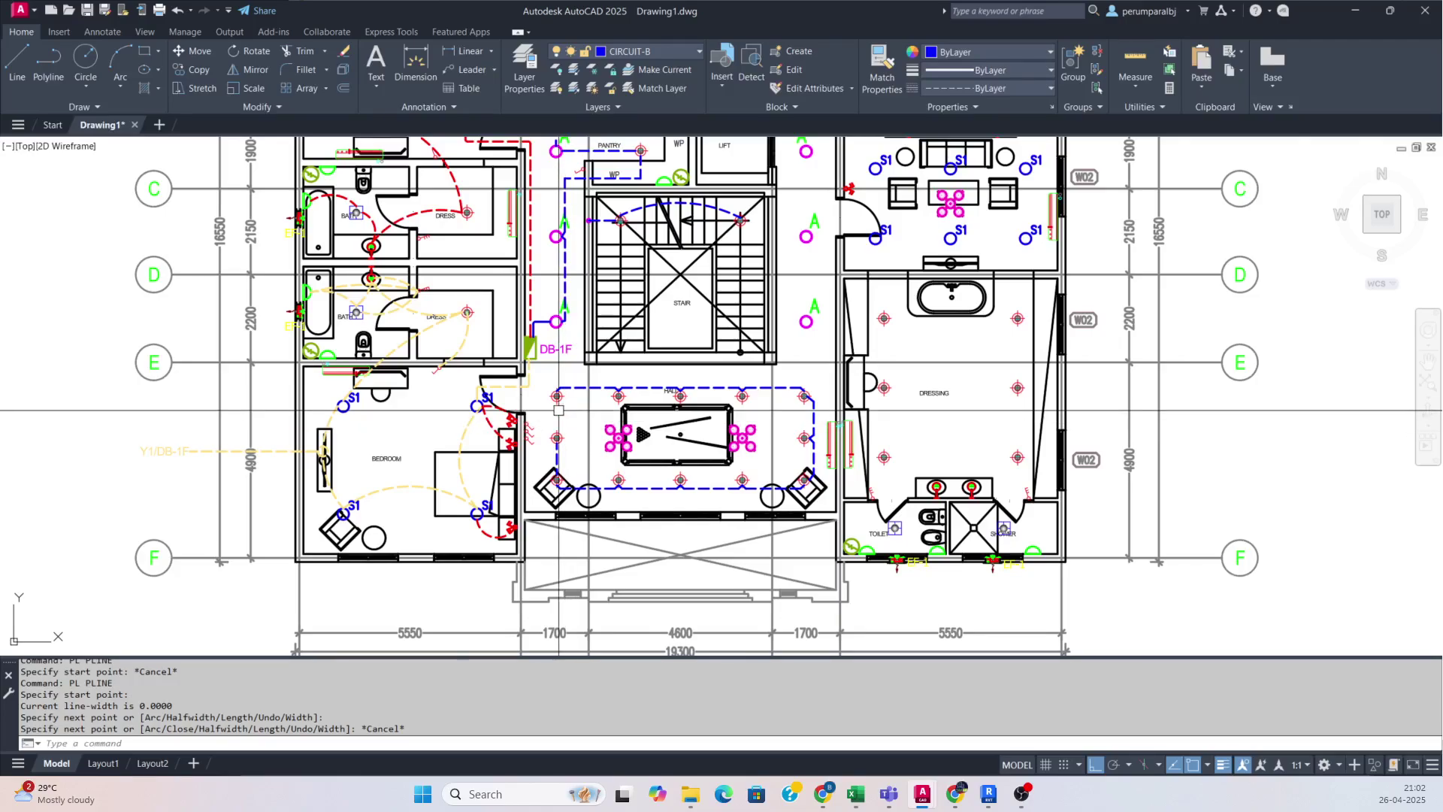
# - Match the hall's light-connecting lines to the red circuit arc in the suite's dressing area
pyautogui.scroll(4, 566, 422)
pyautogui.scroll(-3, 567, 417)
pyautogui.scroll(-1, 571, 412)
pyautogui.press('Escape')
pyautogui.write('ma')
pyautogui.press('Return')
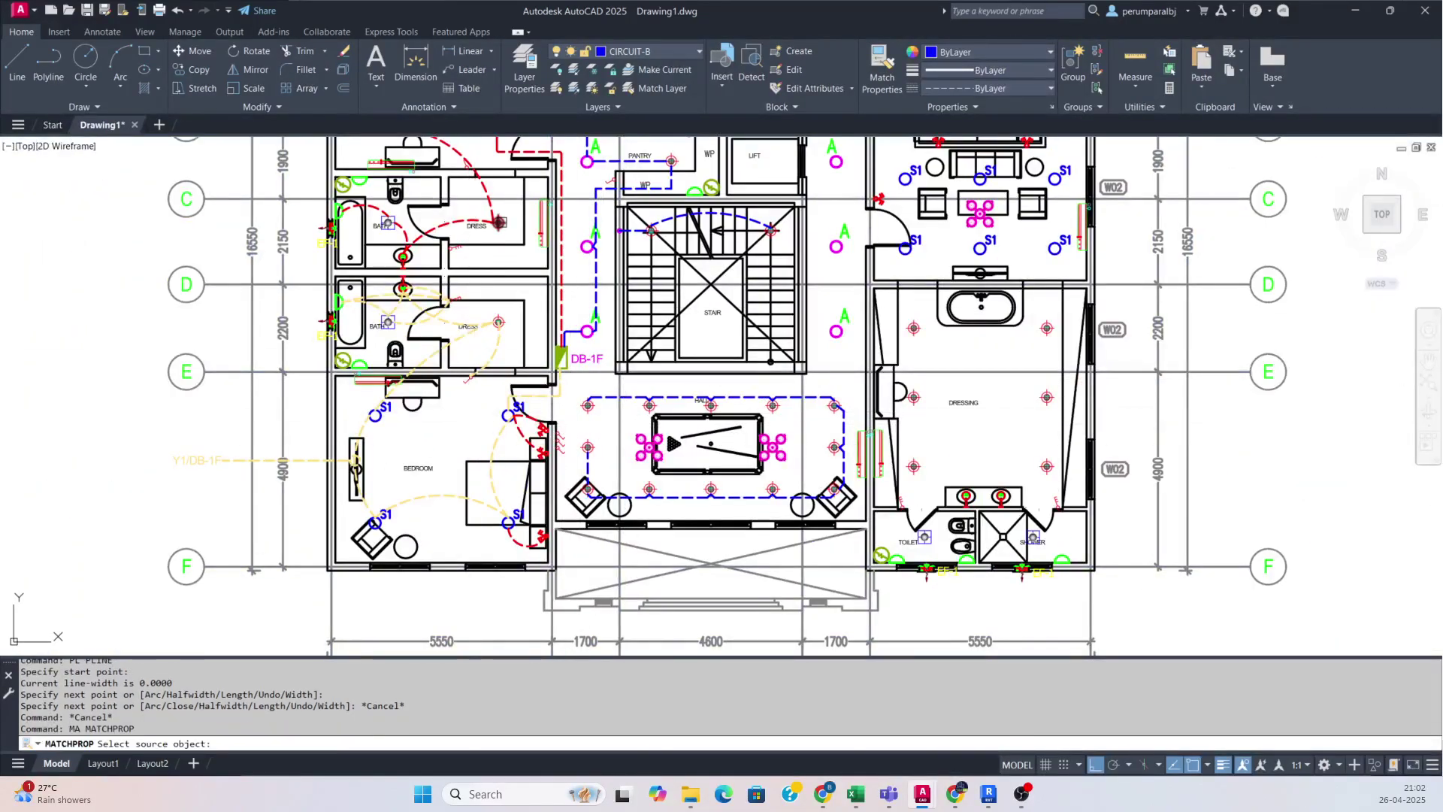
pyautogui.click(492, 205)
pyautogui.click(668, 397)
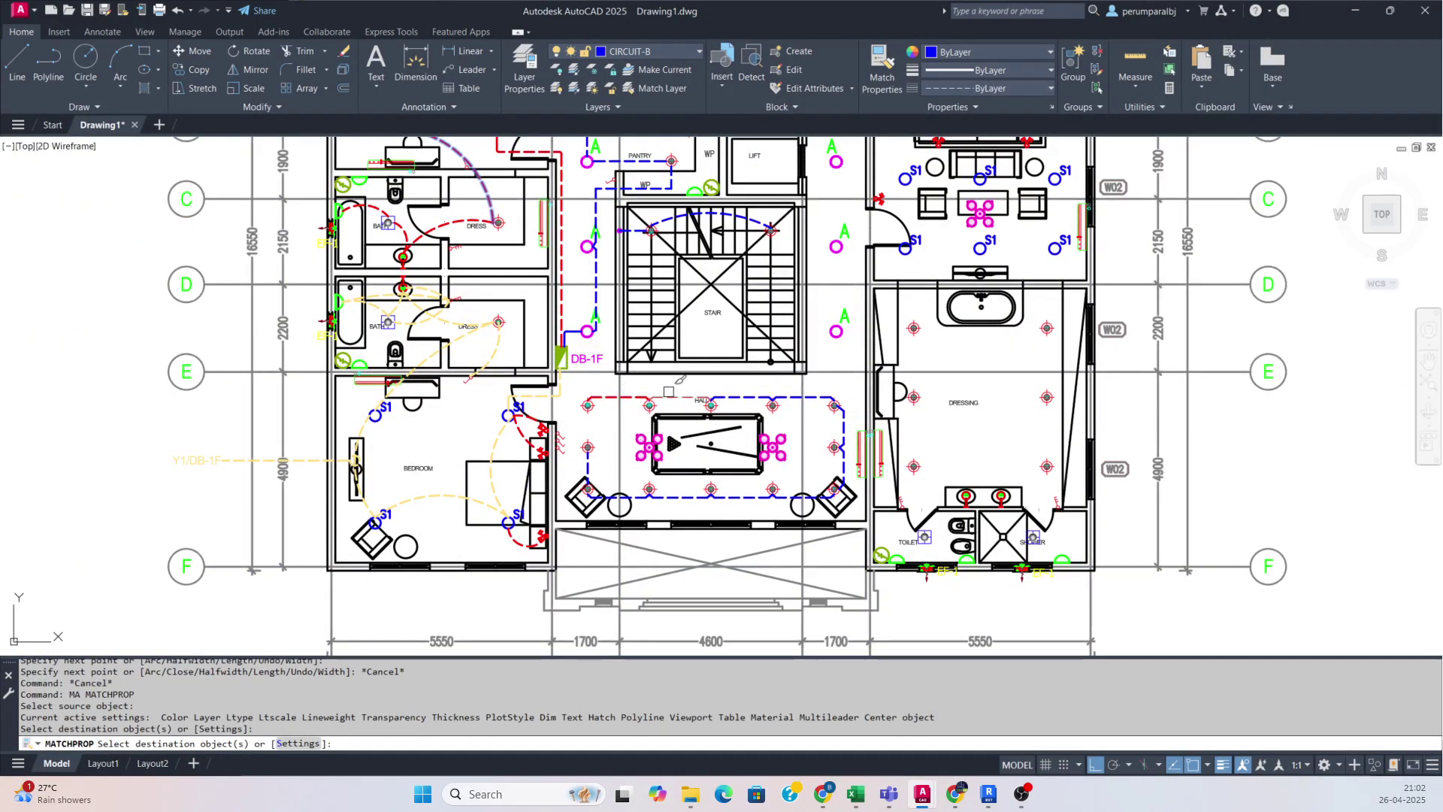
pyautogui.click(800, 397)
pyautogui.click(844, 435)
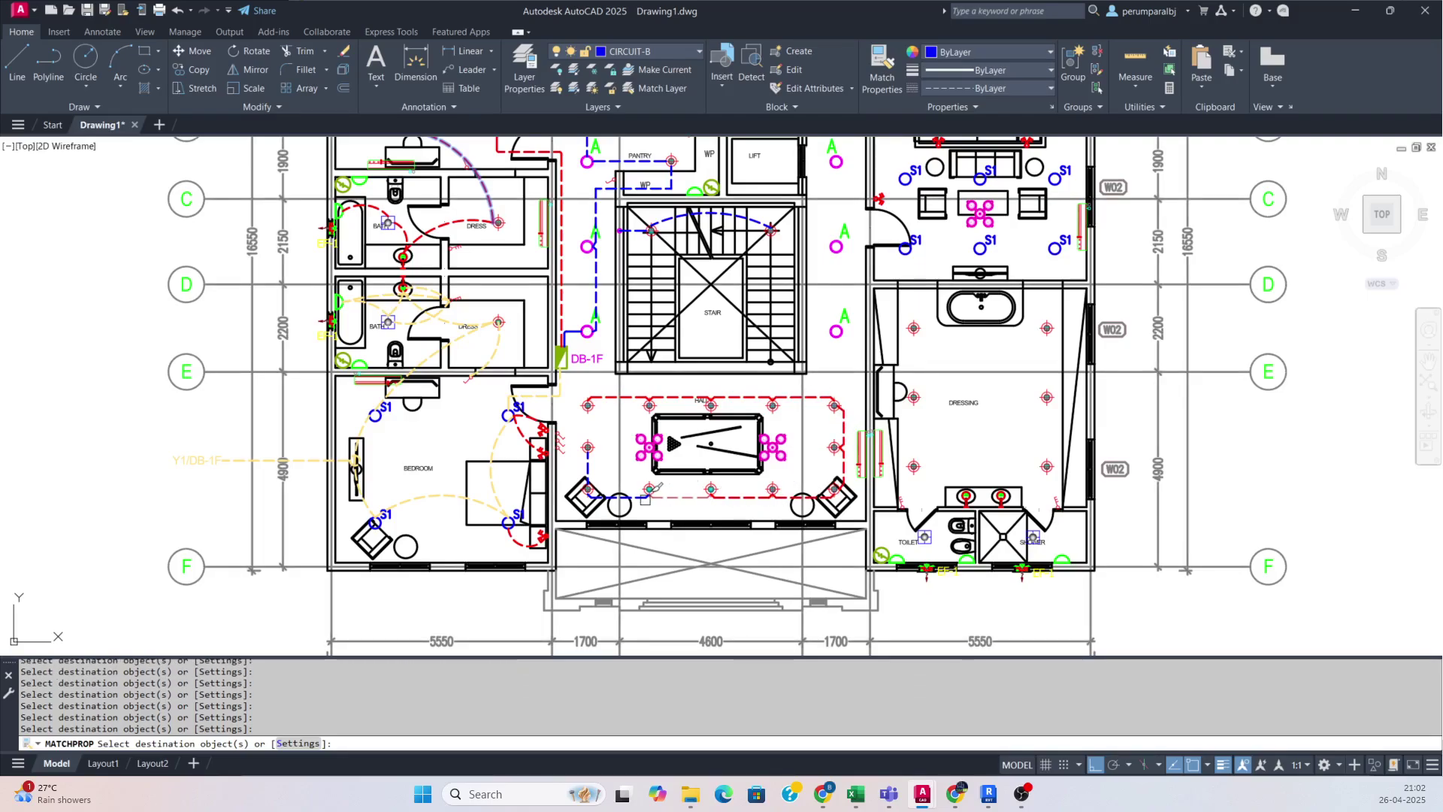
pyautogui.scroll(4, 597, 472)
pyautogui.scroll(-2, 592, 383)
# - Draw a polyline from the hall's northwest light westward and up to DB-1F
pyautogui.write('pl')
pyautogui.press('Return')
pyautogui.scroll(4, 643, 409)
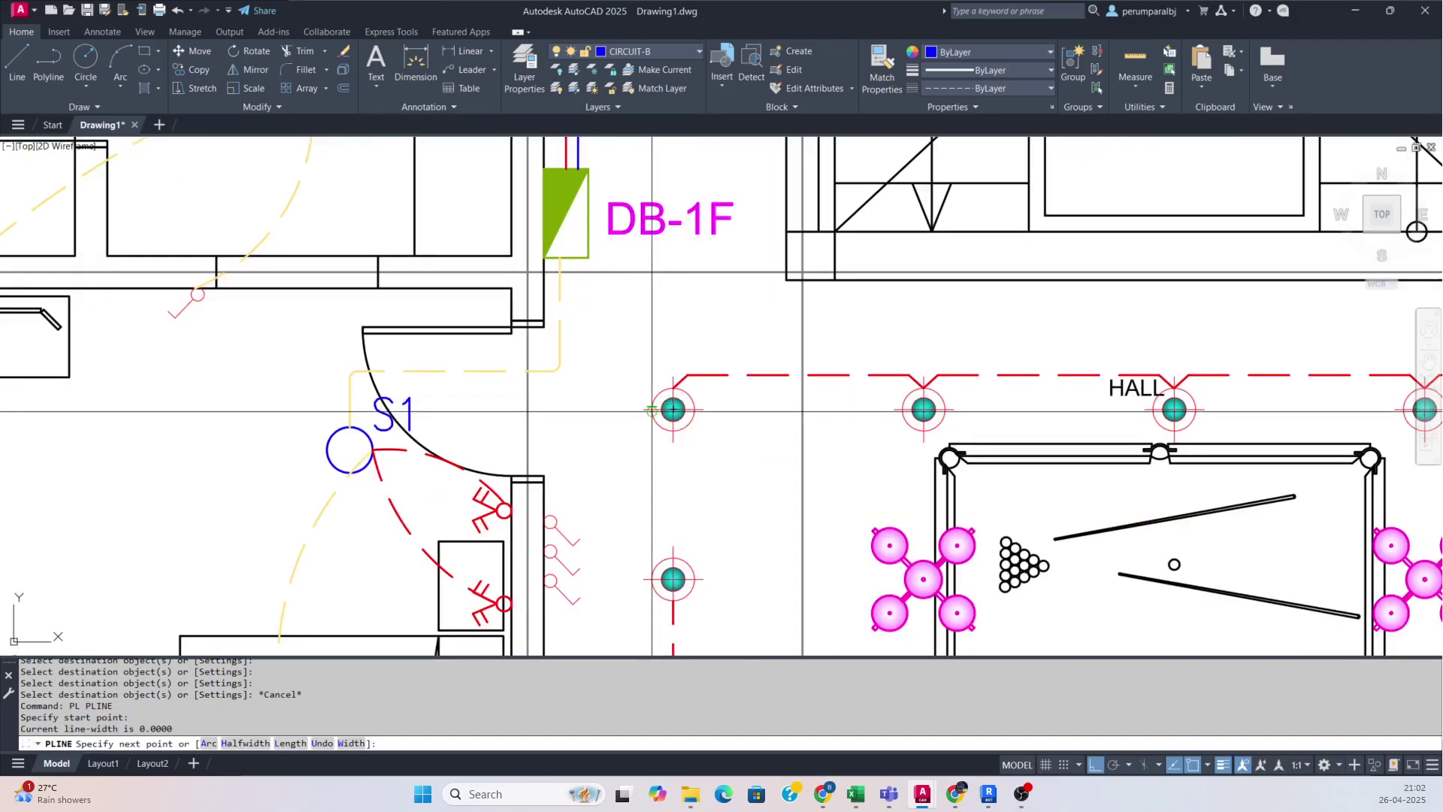
pyautogui.click(572, 410)
pyautogui.click(572, 258)
pyautogui.press('Escape')
# - Match the new DB-1F feed line to the hall's red circuit line
pyautogui.write('ma')
pyautogui.press('Return')
pyautogui.click(690, 375)
pyautogui.click(605, 390)
pyautogui.click(574, 433)
pyautogui.press('Escape')
pyautogui.press('Escape')
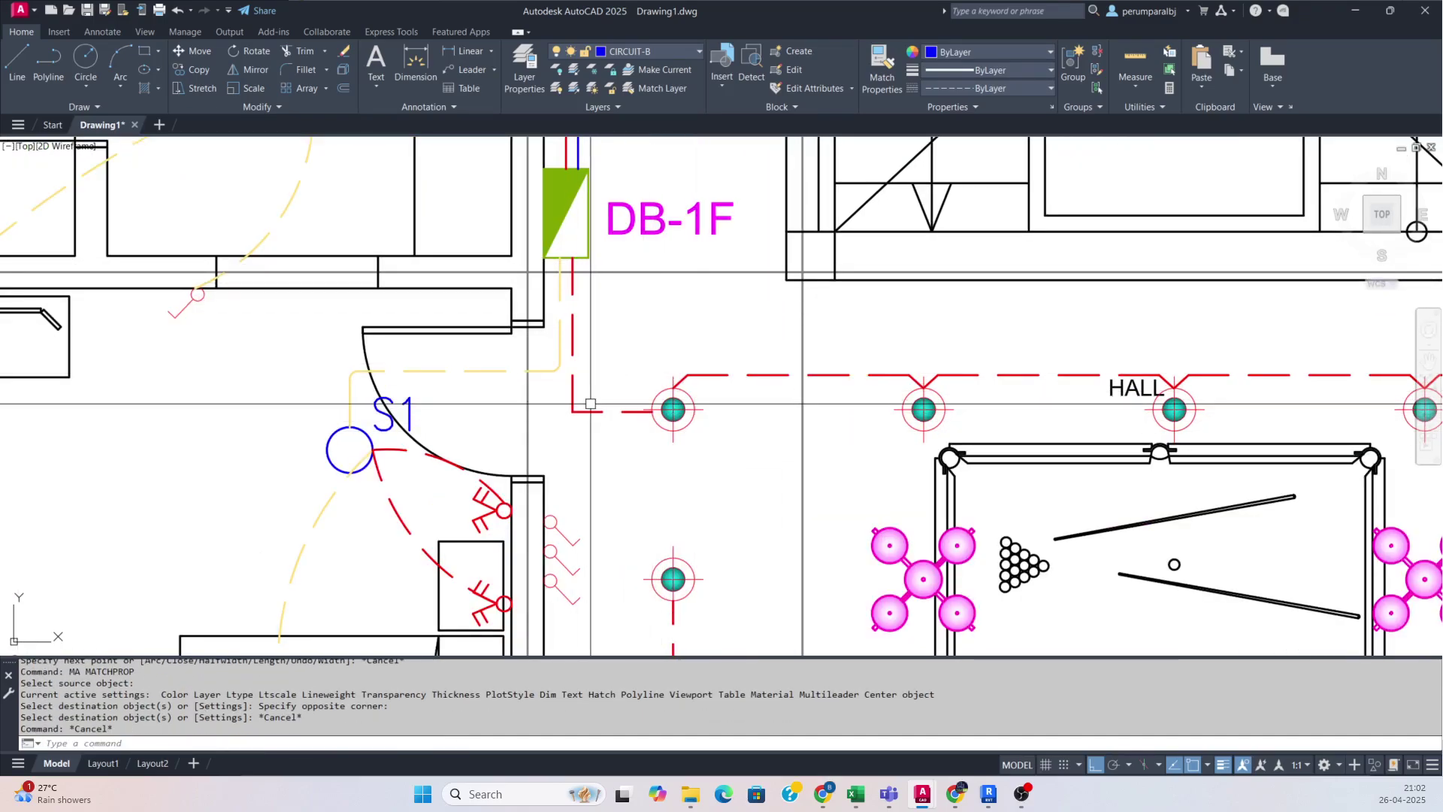
# - Fillet the corner of the hall's red feed line below DB-1F with a 50 radius
pyautogui.write('f')
pyautogui.press('Return')
pyautogui.click(573, 398)
pyautogui.click(593, 414)
pyautogui.press('Escape')
pyautogui.press('Escape')
pyautogui.press('Escape')
pyautogui.scroll(-5, 518, 306)
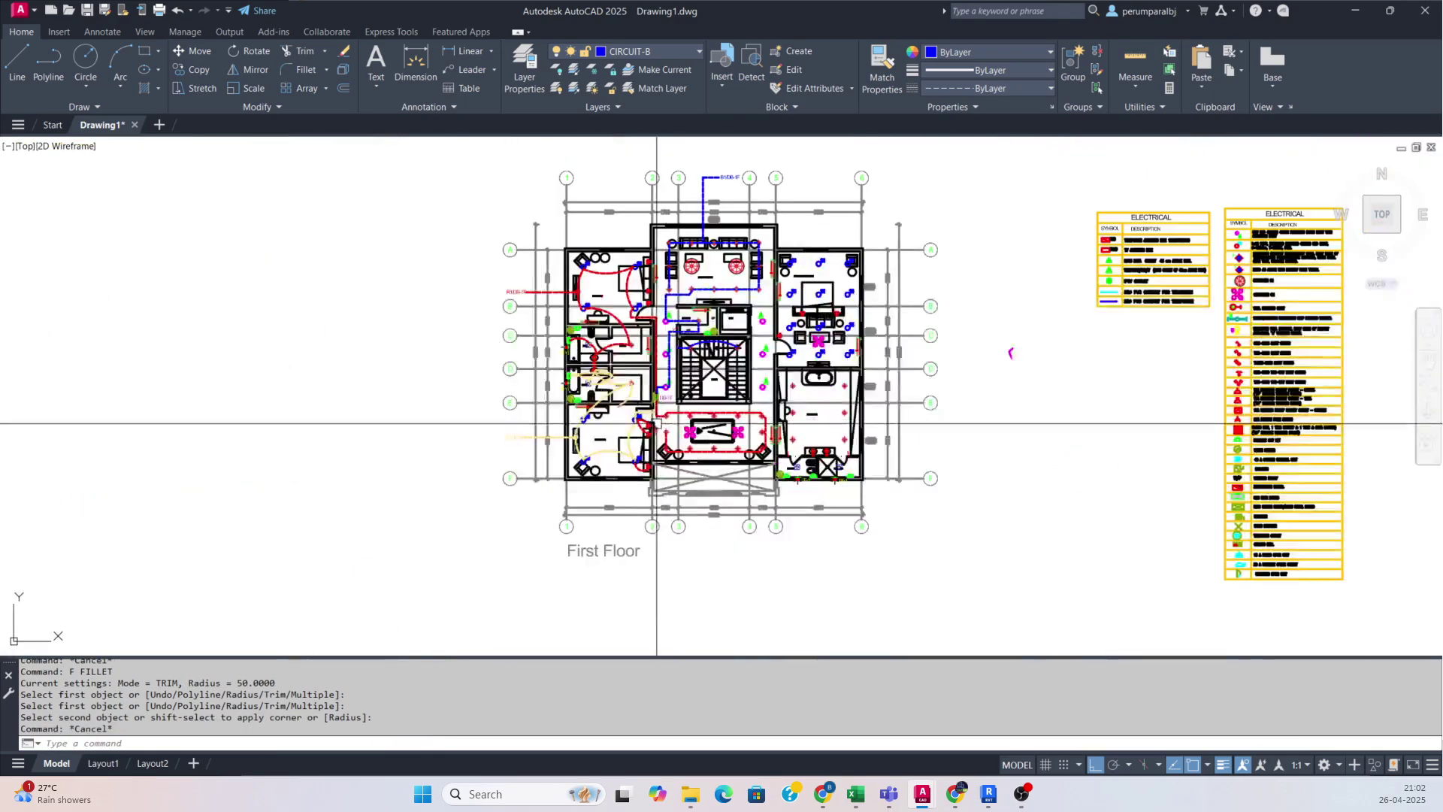
# - Copy the R1/DB-1F label from the upper bedroom's circuit to the hall
pyautogui.scroll(6, 519, 296)
pyautogui.write('co')
pyautogui.click(512, 289)
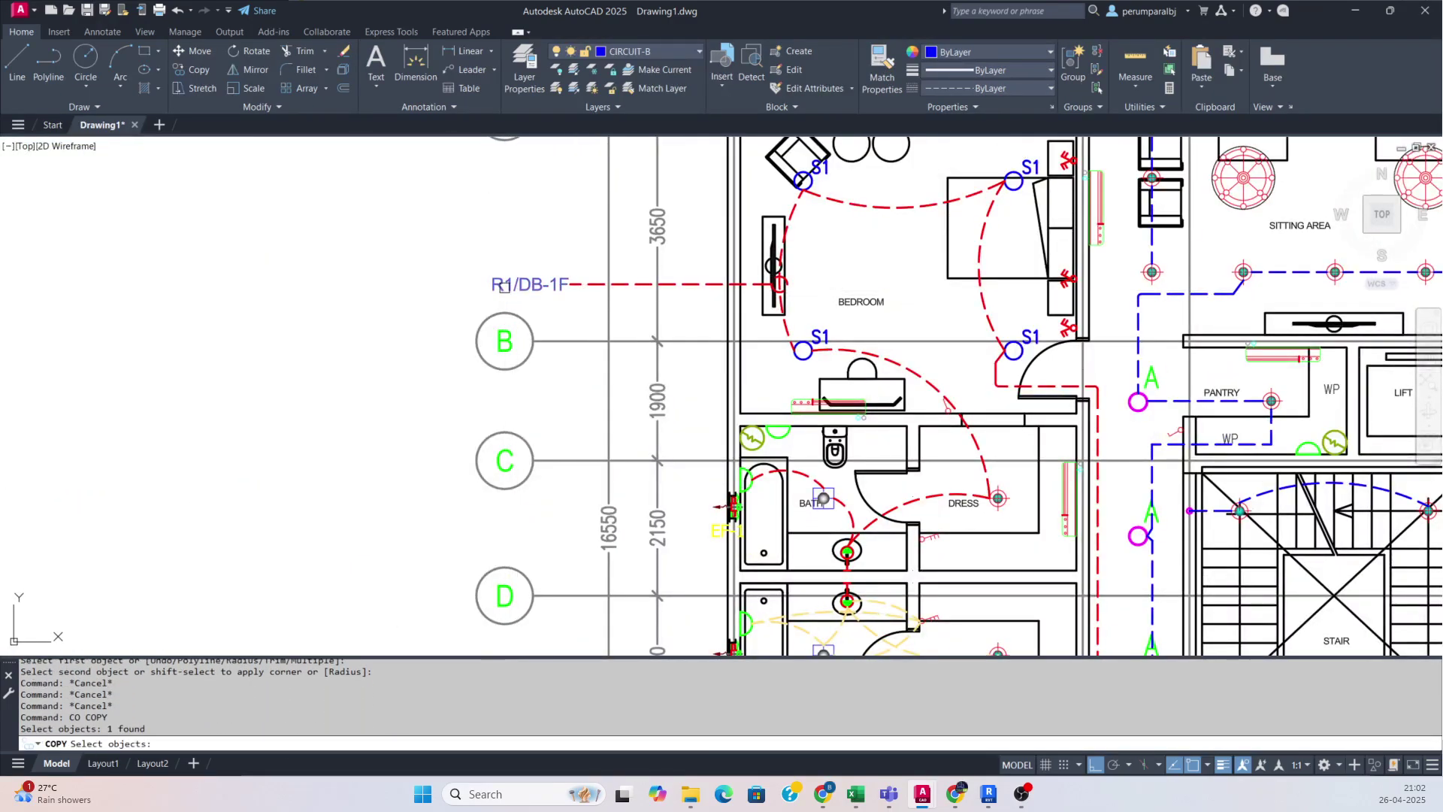
pyautogui.press('Return')
pyautogui.click(492, 287)
pyautogui.scroll(-5, 499, 293)
pyautogui.press('F8')
pyautogui.moveTo(764, 505); pyautogui.dragTo(461, 378, button='middle')
pyautogui.scroll(9, 573, 388)
pyautogui.press('Escape')
# - Move the copied label to just above the hall's upper row, between the first two lights from the west
pyautogui.write('m')
pyautogui.click(586, 351)
pyautogui.click(553, 325)
pyautogui.press('space')
pyautogui.click(621, 338)
pyautogui.click(748, 348)
pyautogui.press('Escape')
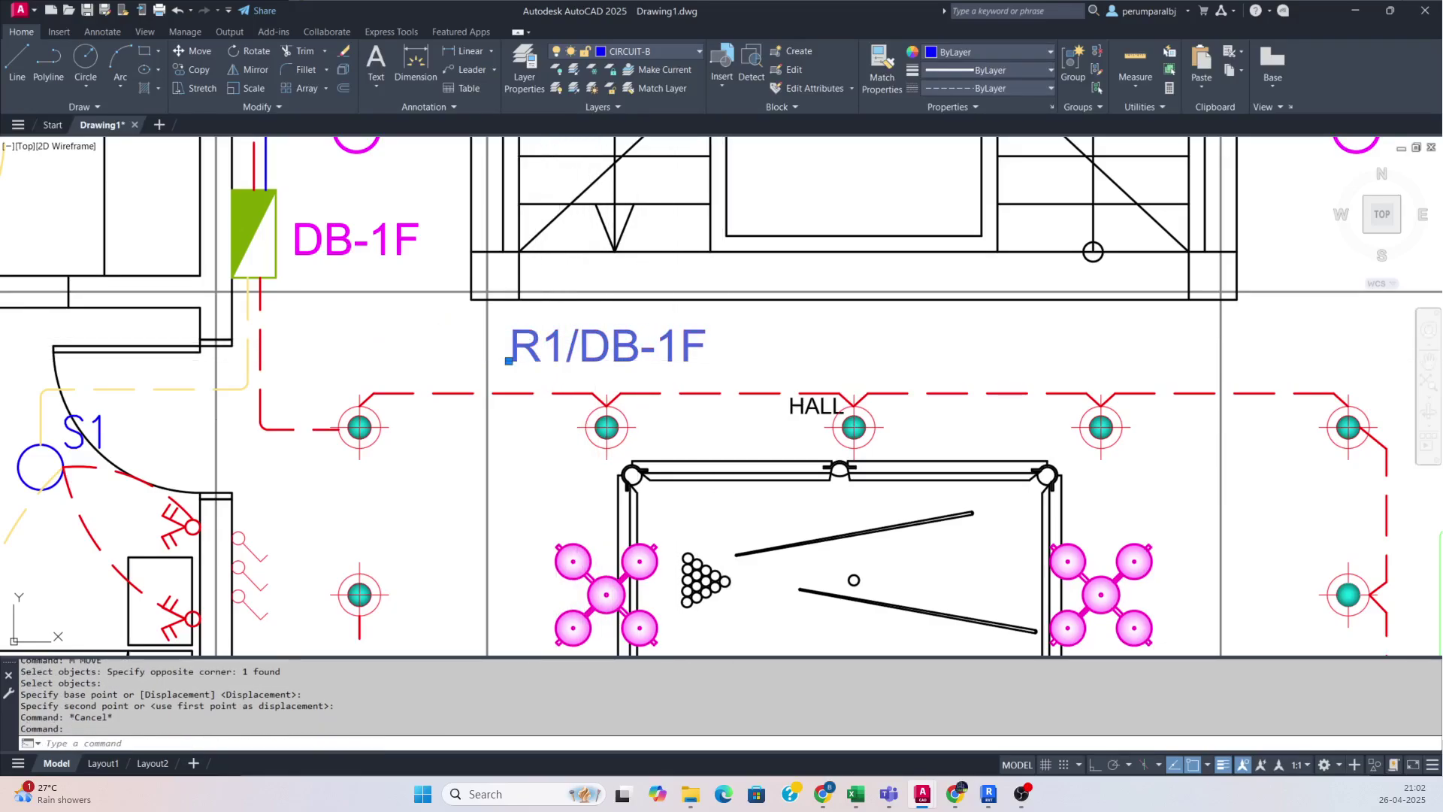
# - Change the hall's circuit label to R2/DB-1F
pyautogui.doubleClick(548, 348)
pyautogui.write('2')
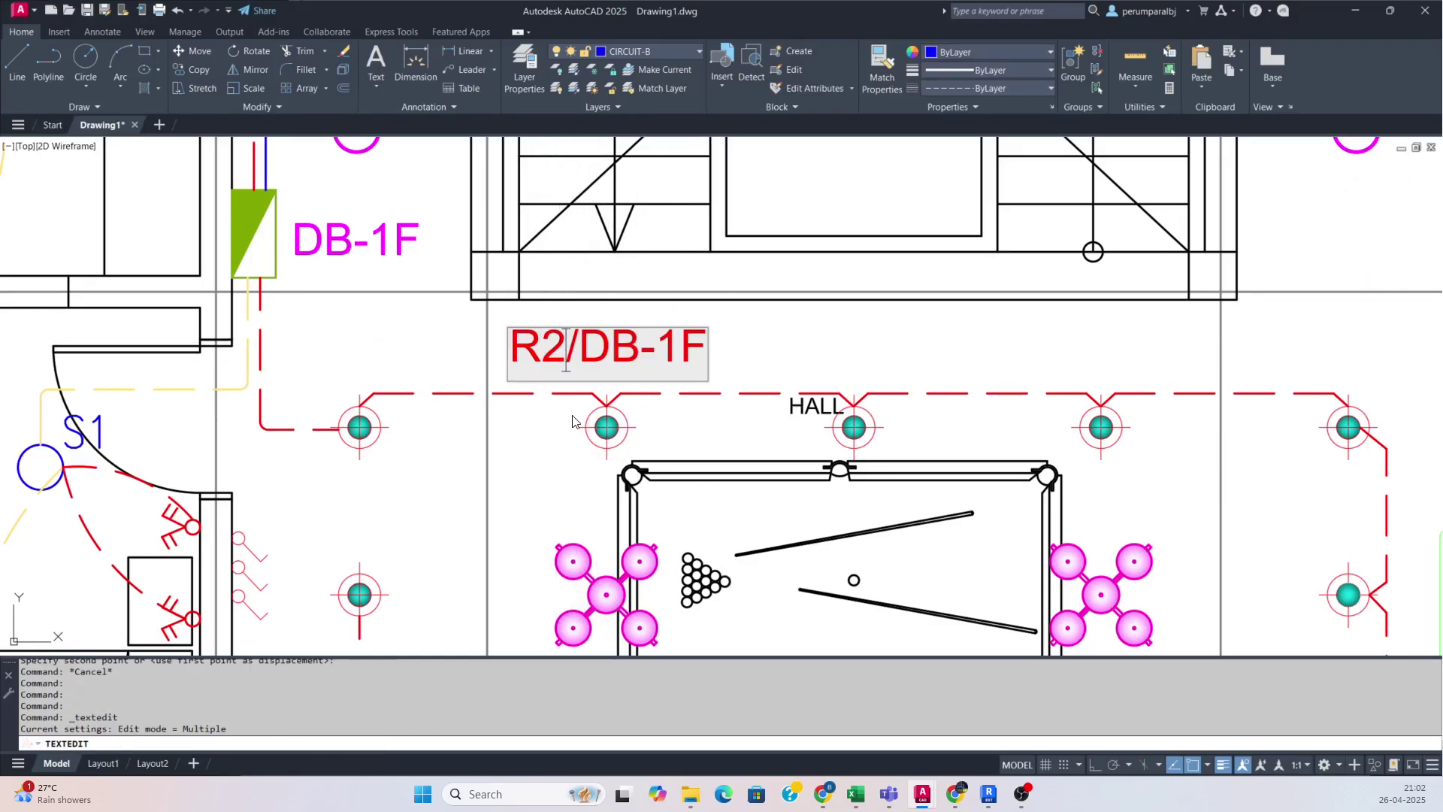
pyautogui.press('Escape')
pyautogui.press('Escape')
# - Draw a right-angled leader from the hall's upper circuit line to the R2/DB-1F label
pyautogui.write('LE')
pyautogui.press('Return')
pyautogui.click(444, 394)
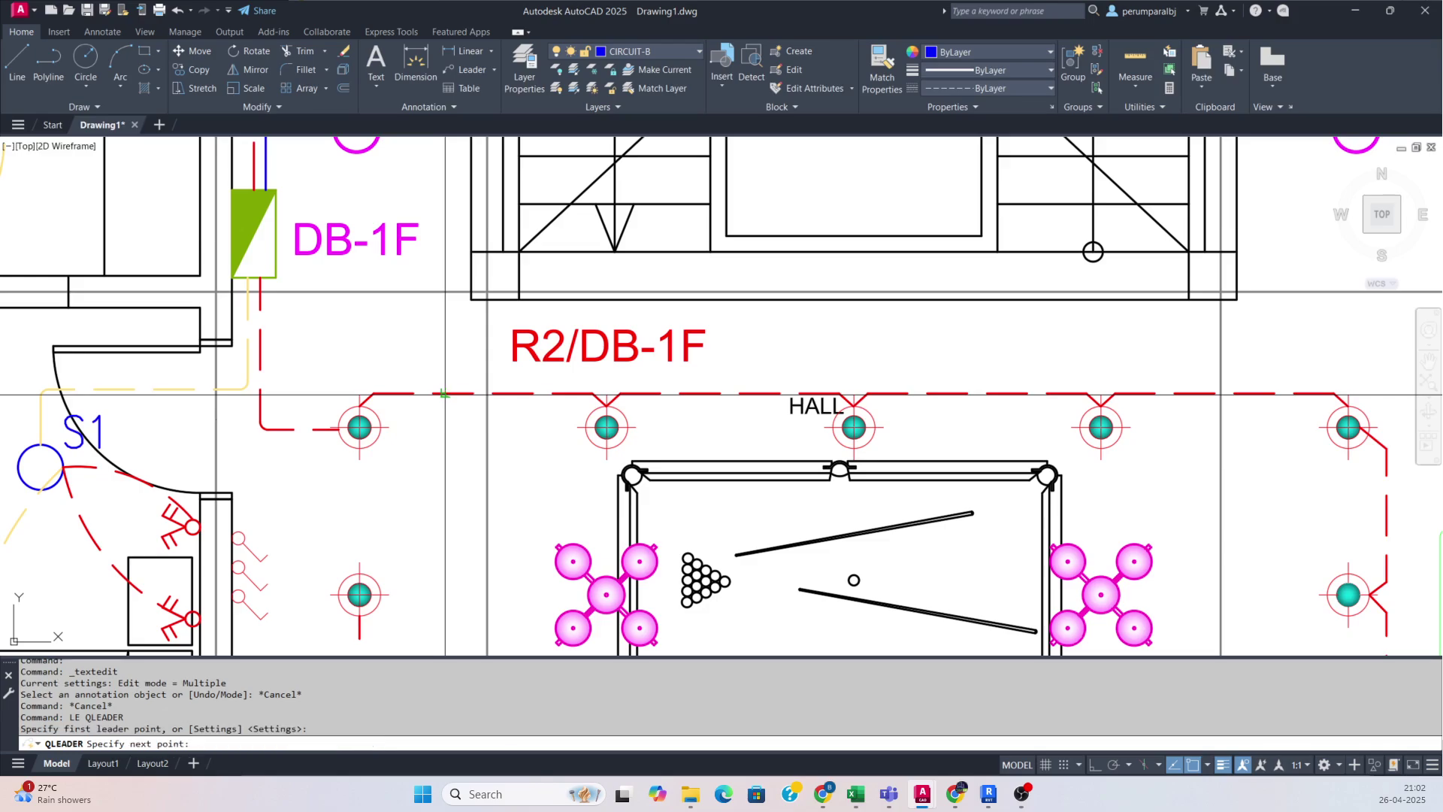
pyautogui.scroll(4, 454, 348)
pyautogui.press('F8')
pyautogui.click(581, 366)
pyautogui.press('Return')
pyautogui.press('Escape')
pyautogui.scroll(-5, 579, 353)
# - Match the new hall leader to the bedroom's existing Y1/DB-1F leader
pyautogui.write('MA')
pyautogui.press('Return')
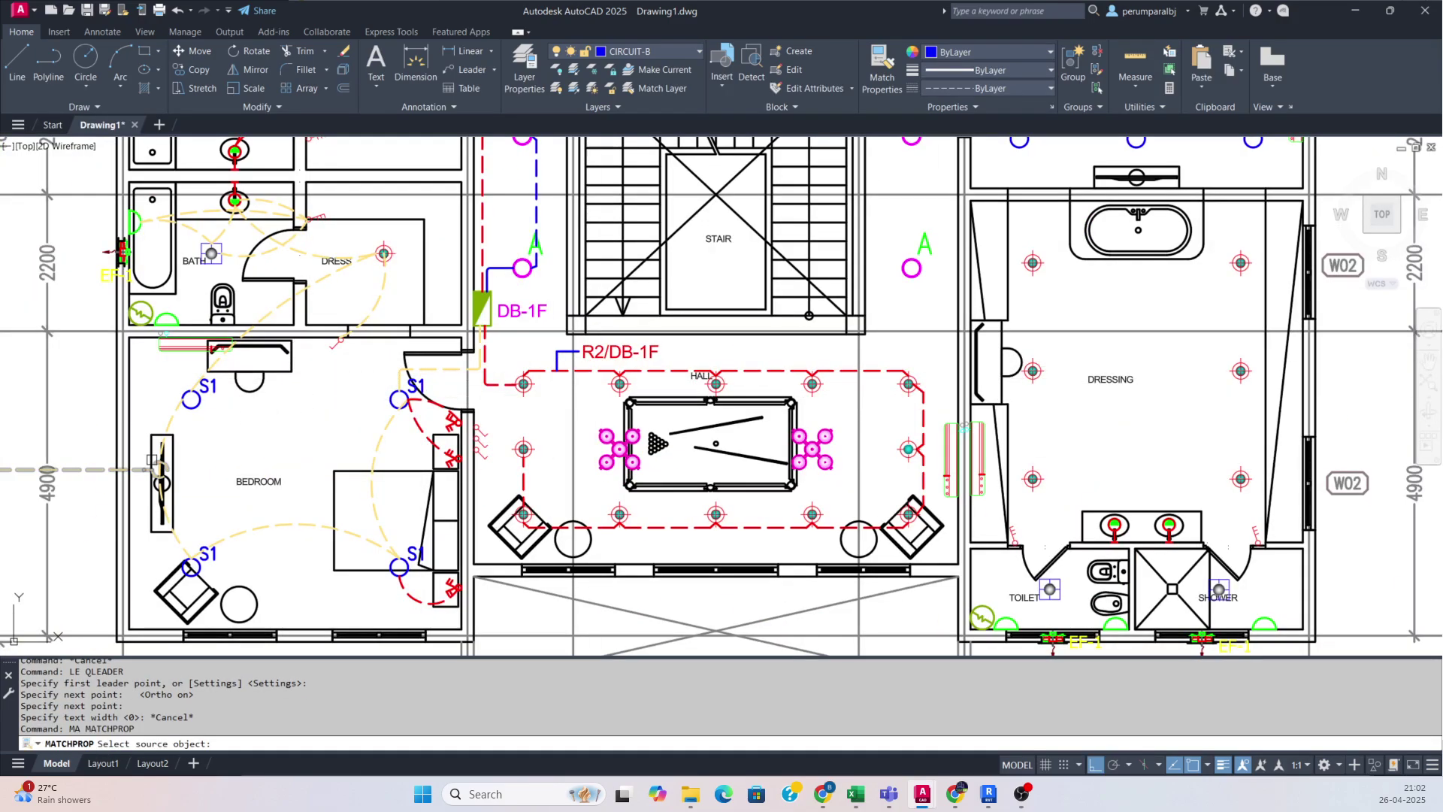
pyautogui.click(84, 474)
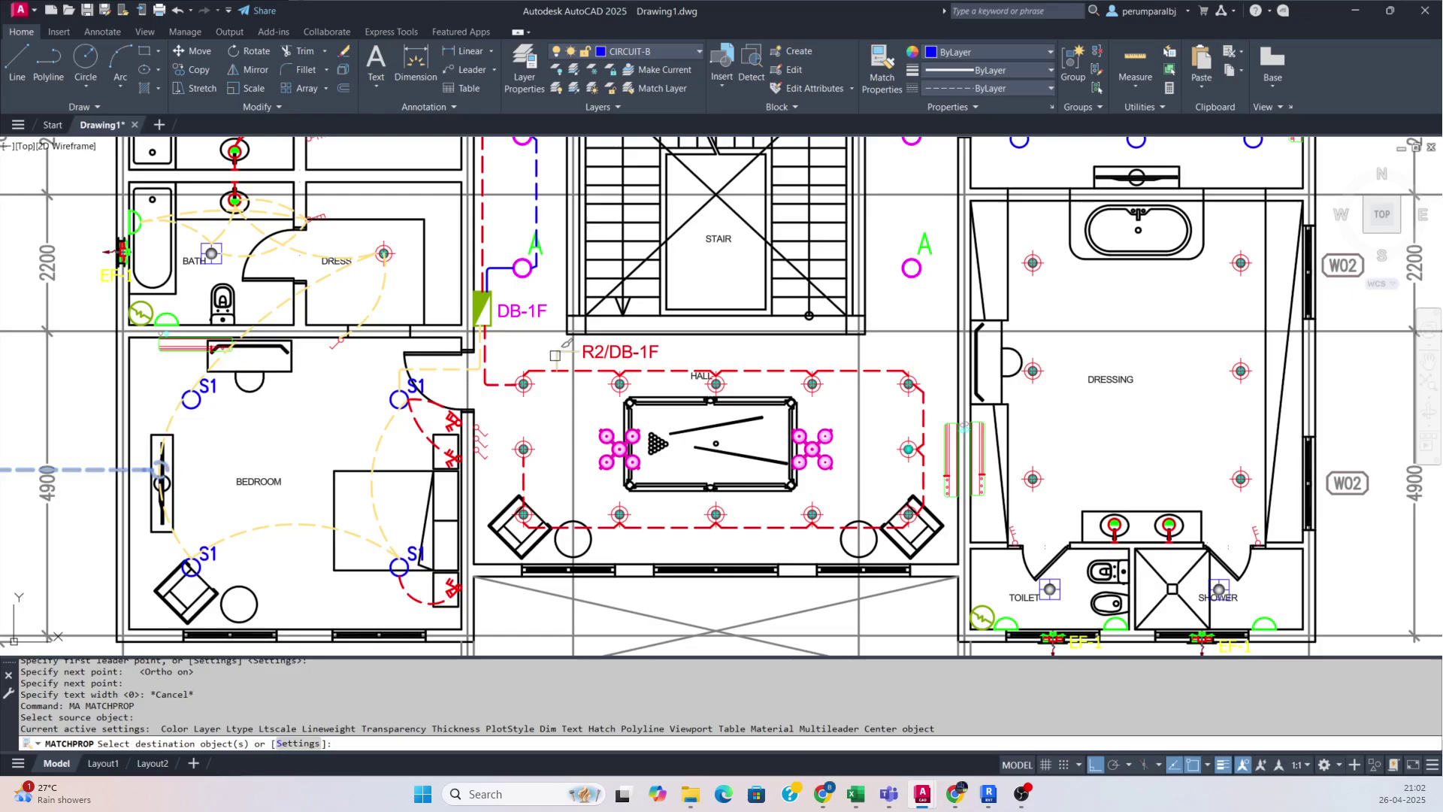
pyautogui.click(555, 356)
pyautogui.press('Escape')
# - Match the hall leader to the red circuit line it points to
pyautogui.scroll(4, 568, 370)
pyautogui.press('Return')
pyautogui.click(557, 371)
pyautogui.click(539, 357)
pyautogui.click(483, 311)
pyautogui.press('Escape')
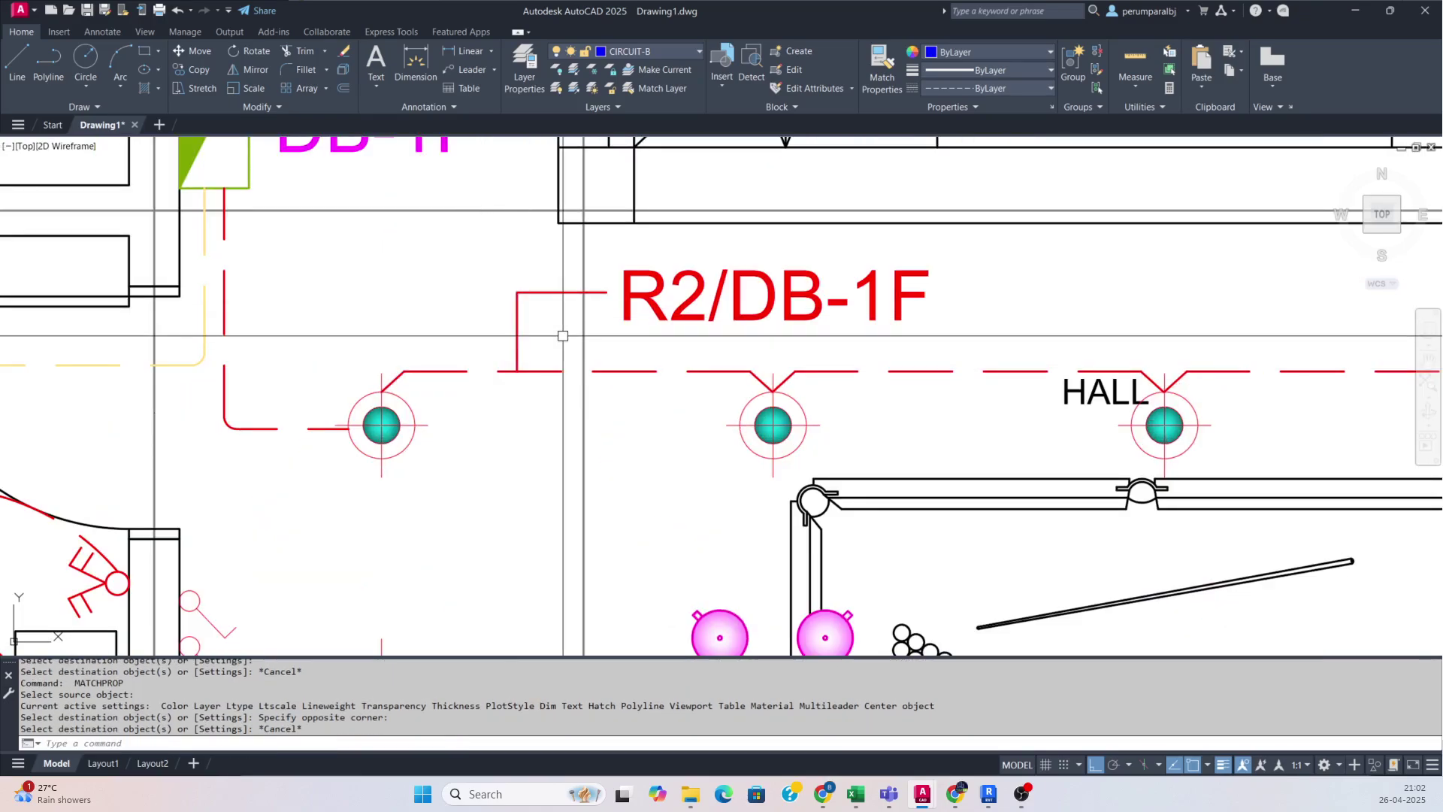
# - Stretch the R2/DB-1F label and the upper part of its leader farther from the hall's upper row
pyautogui.write('S')
pyautogui.press('Return')
pyautogui.click(960, 335)
pyautogui.click(496, 256)
pyautogui.press('Return')
pyautogui.click(427, 315)
pyautogui.scroll(-5, 427, 270)
pyautogui.press('Escape')
pyautogui.scroll(5, 637, 281)
# - Stretch the leader's horizontal part vertically, excluding the neighbouring objects from the selection
pyautogui.write('s')
pyautogui.press('Return')
pyautogui.press('Escape')
pyautogui.write('s')
pyautogui.press('Return')
pyautogui.click(688, 334)
pyautogui.click(369, 295)
pyautogui.keyDown('shift'); pyautogui.click(717, 318); pyautogui.keyUp('shift')
pyautogui.keyDown('shift'); pyautogui.click(684, 280); pyautogui.keyUp('shift')
pyautogui.press('Return')
pyautogui.click(677, 322)
pyautogui.click(676, 348)
# - Stretch the leader's bend and horizontal part eastward so its riser slants up from the circuit line
pyautogui.write('s')
pyautogui.press('Return')
pyautogui.click(769, 335)
pyautogui.click(396, 321)
pyautogui.keyDown('shift'); pyautogui.click(461, 364); pyautogui.keyUp('shift')
pyautogui.keyDown('shift'); pyautogui.click(424, 351); pyautogui.keyUp('shift')
pyautogui.press('Return')
pyautogui.click(691, 353)
pyautogui.click(754, 353)
pyautogui.press('Escape')
# - Move the R2/DB-1F label east to the end of its leader
pyautogui.write('m')
pyautogui.press('Return')
pyautogui.click(607, 327)
pyautogui.click(607, 326)
pyautogui.click(608, 326)
pyautogui.click(647, 367)
pyautogui.press('Return')
pyautogui.click(727, 330)
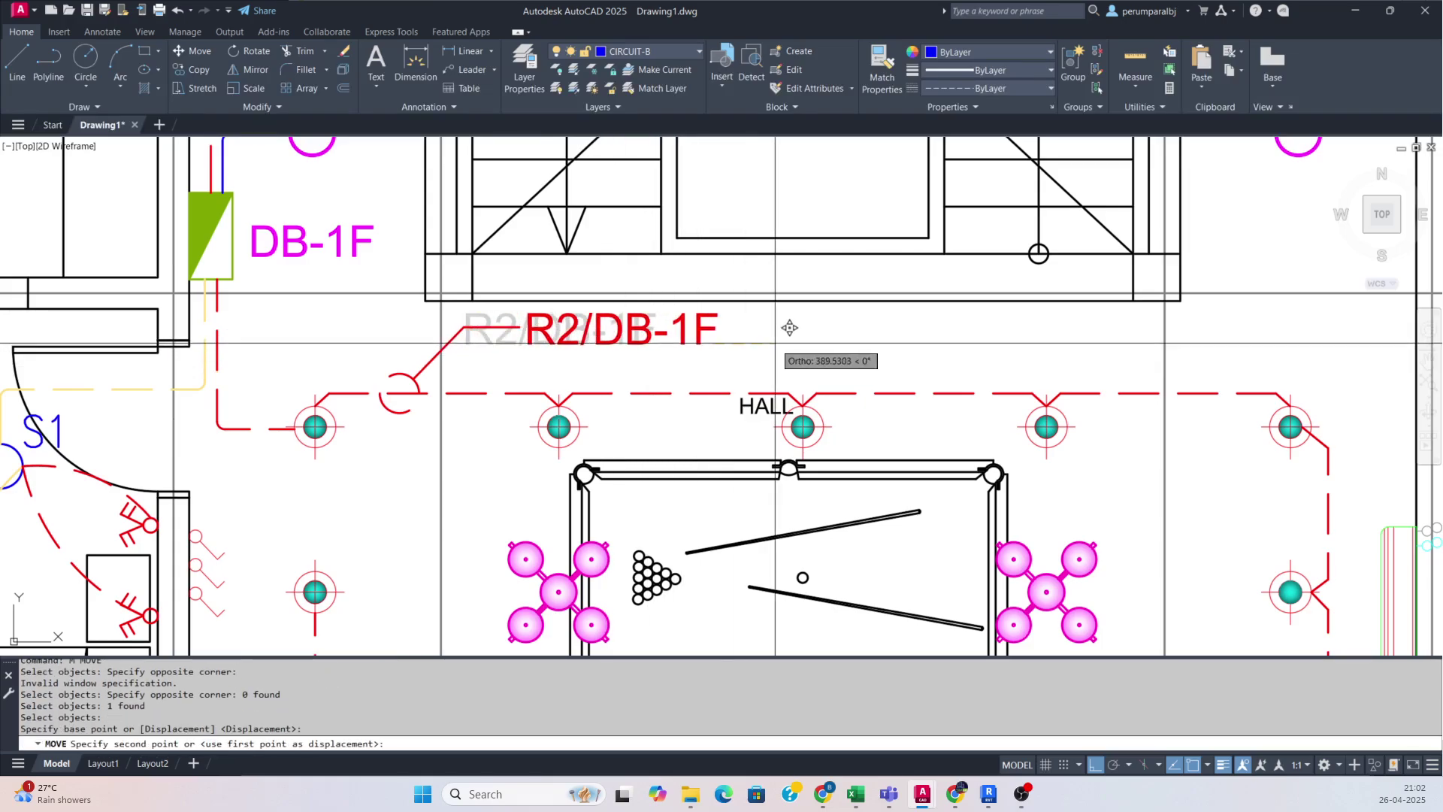
pyautogui.click(788, 331)
pyautogui.press('Escape')
# - Draw an arc over the billiard table joining the centres of the west and east chandeliers
pyautogui.scroll(-4, 697, 348)
pyautogui.scroll(3, 676, 385)
pyautogui.moveTo(722, 390); pyautogui.dragTo(605, 401, button='middle')
pyautogui.write('P')
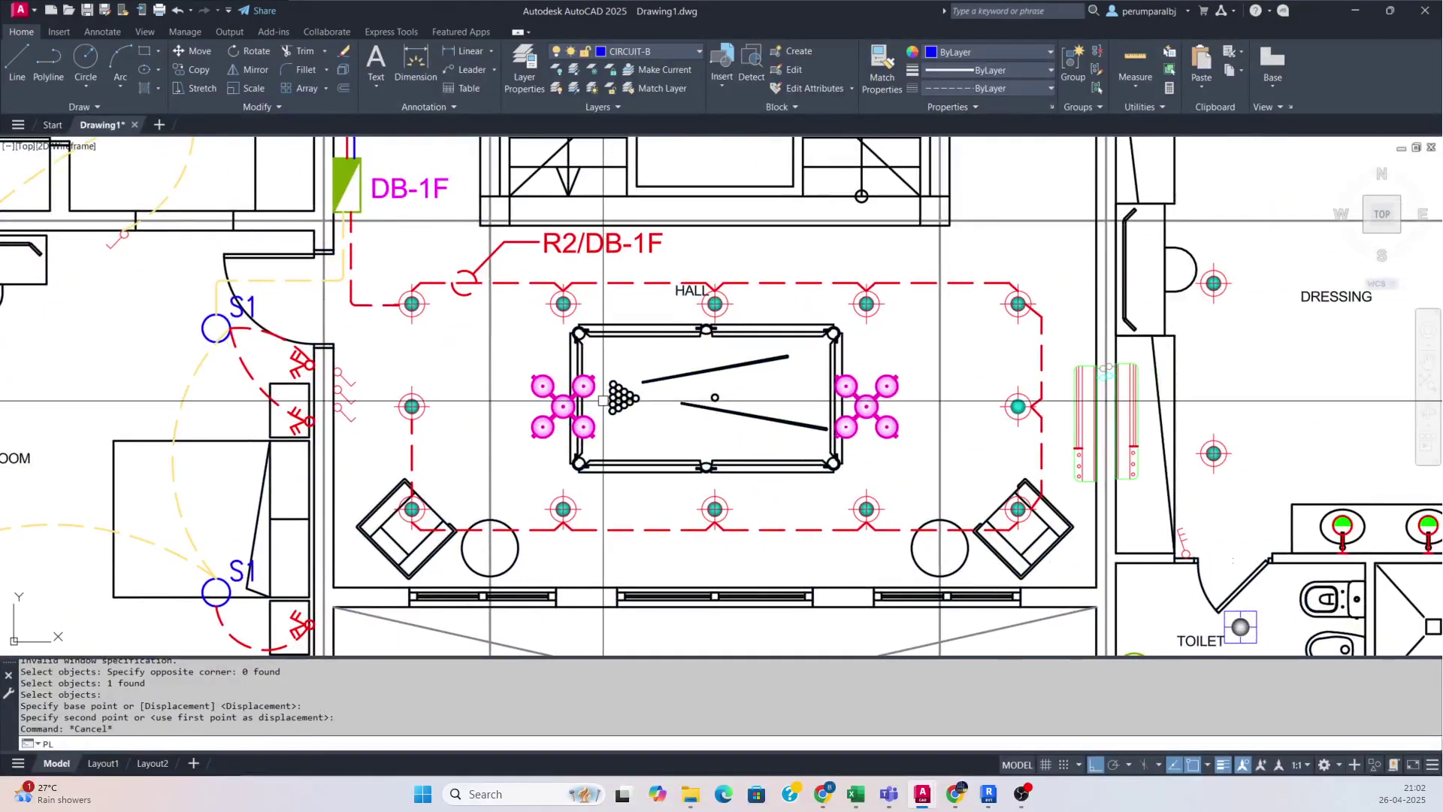
pyautogui.write('L')
pyautogui.press('Return')
pyautogui.scroll(4, 575, 401)
pyautogui.press('Escape')
pyautogui.write('A')
pyautogui.press('Return')
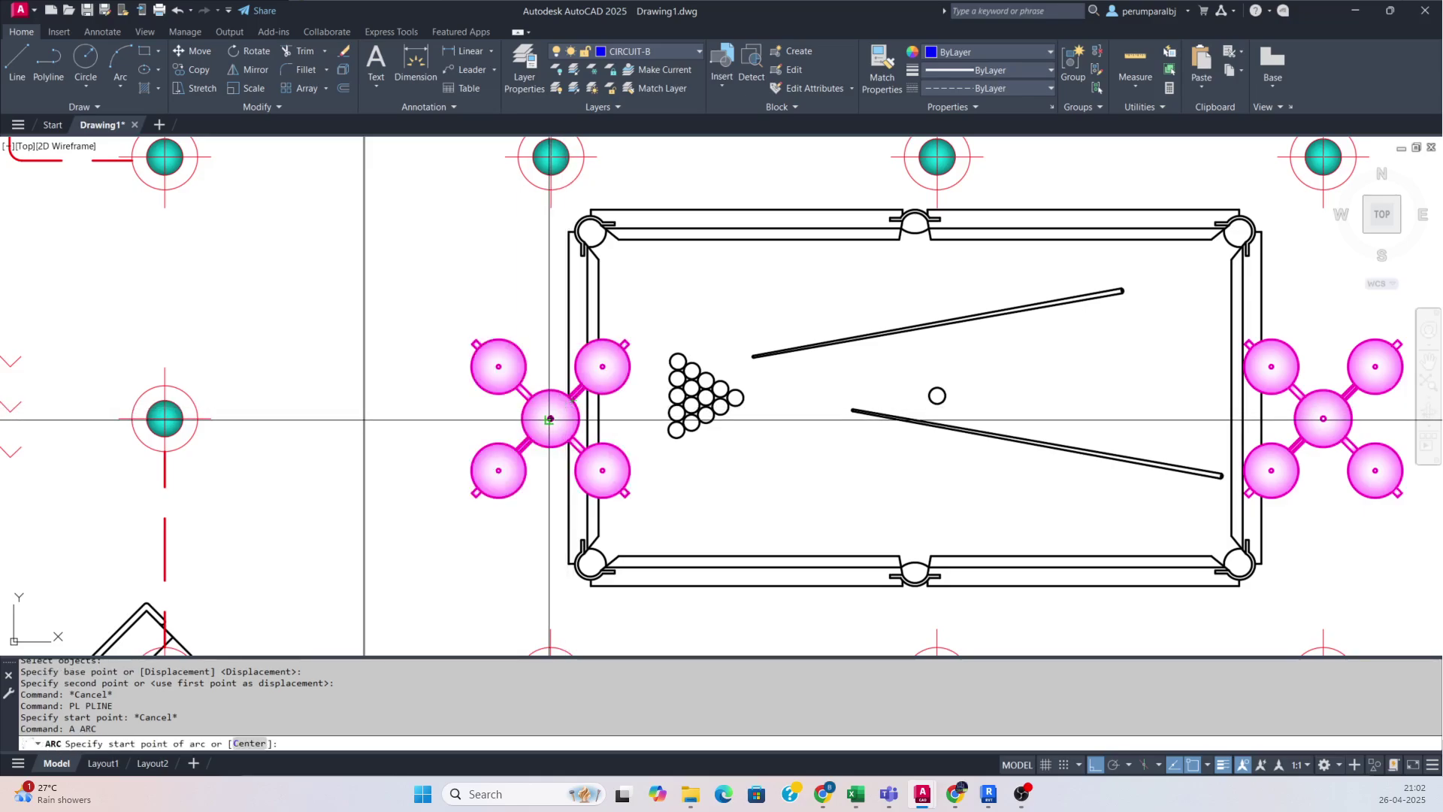
pyautogui.click(549, 419)
pyautogui.press('F8')
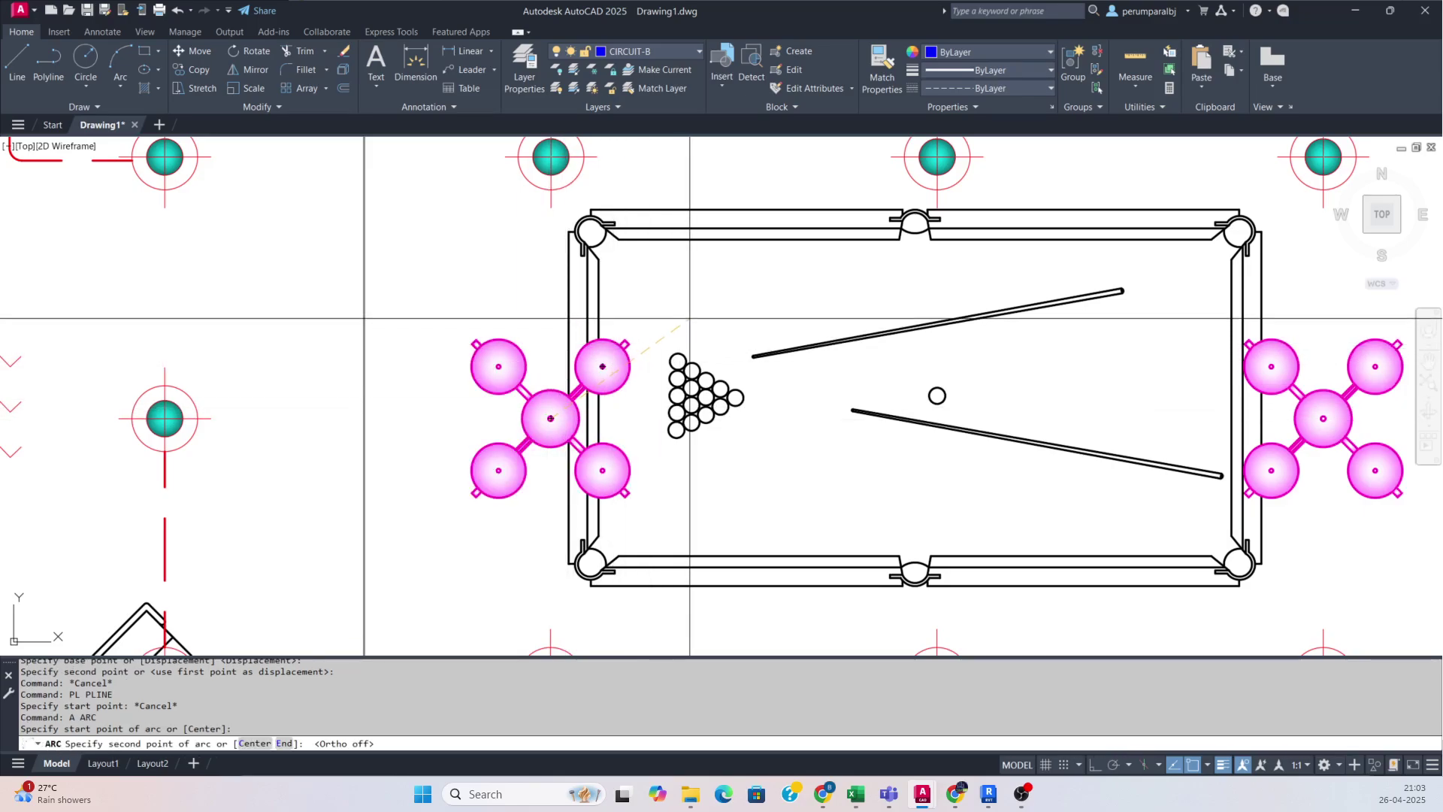
pyautogui.click(687, 318)
pyautogui.moveTo(985, 355); pyautogui.dragTo(709, 347, button='middle')
pyautogui.click(1045, 410)
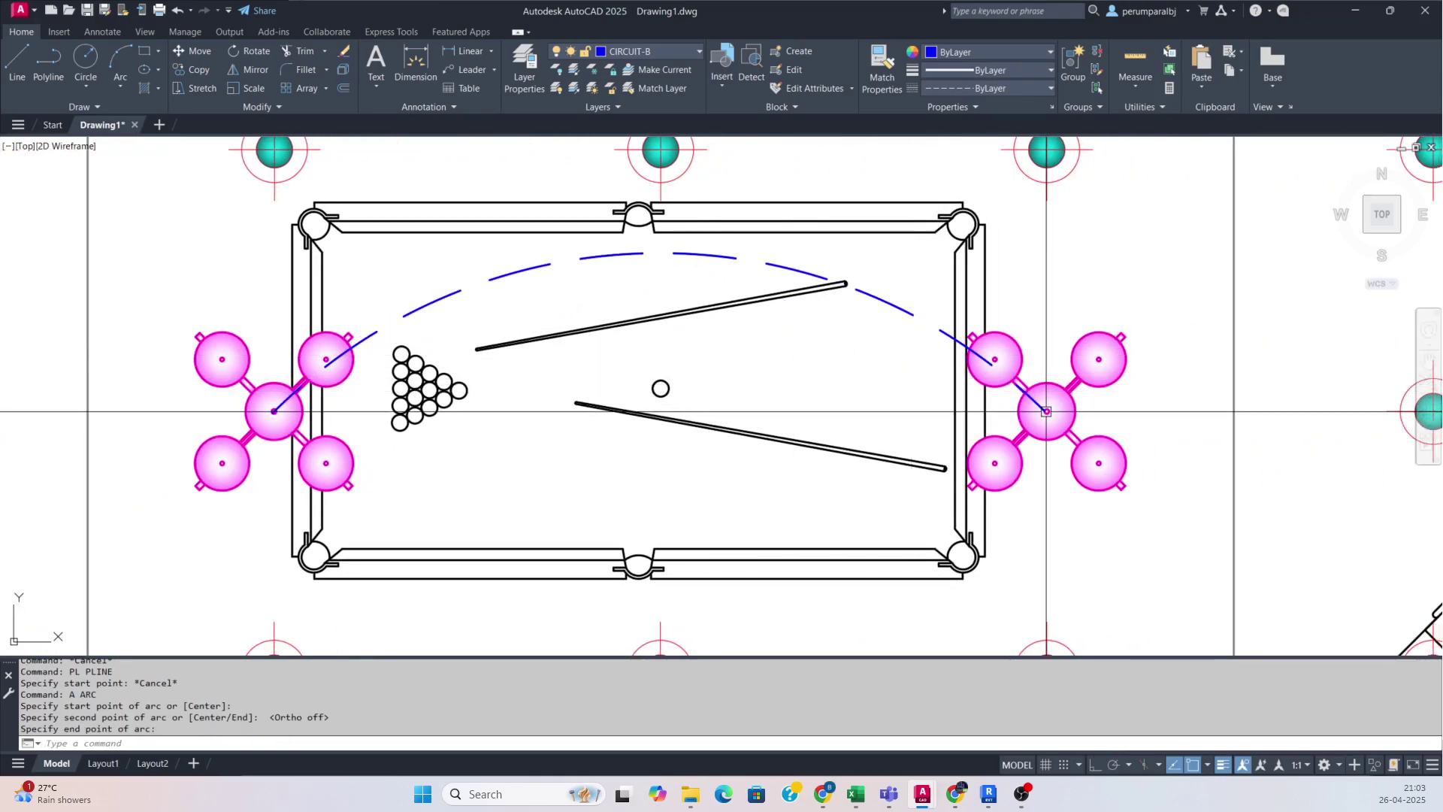
pyautogui.press('Escape')
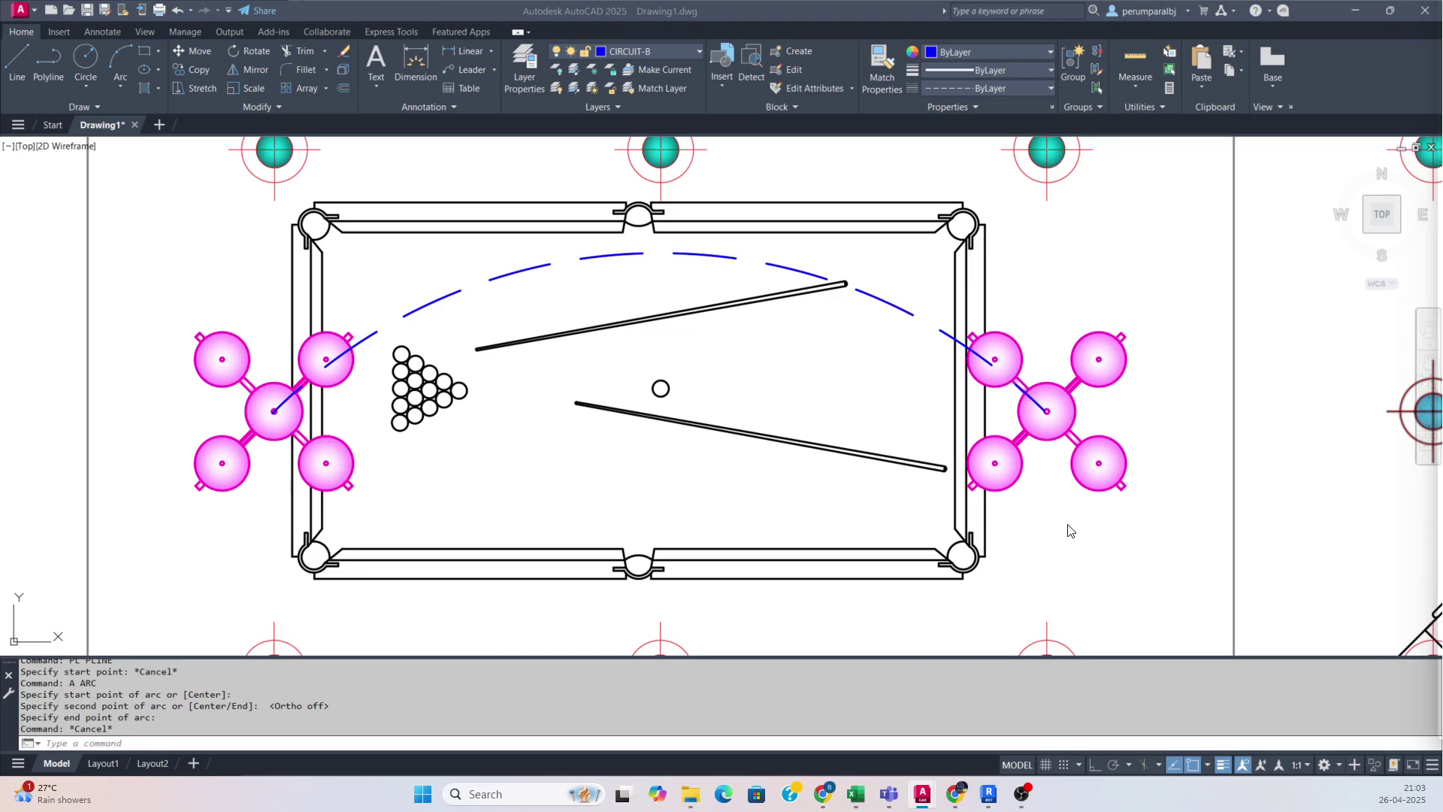
# - Draw an orthogonal polyline from the centre of the west chandelier up and west across the hall to DB-1F
pyautogui.scroll(-5, 774, 494)
pyautogui.moveTo(622, 496); pyautogui.dragTo(713, 498, button='middle')
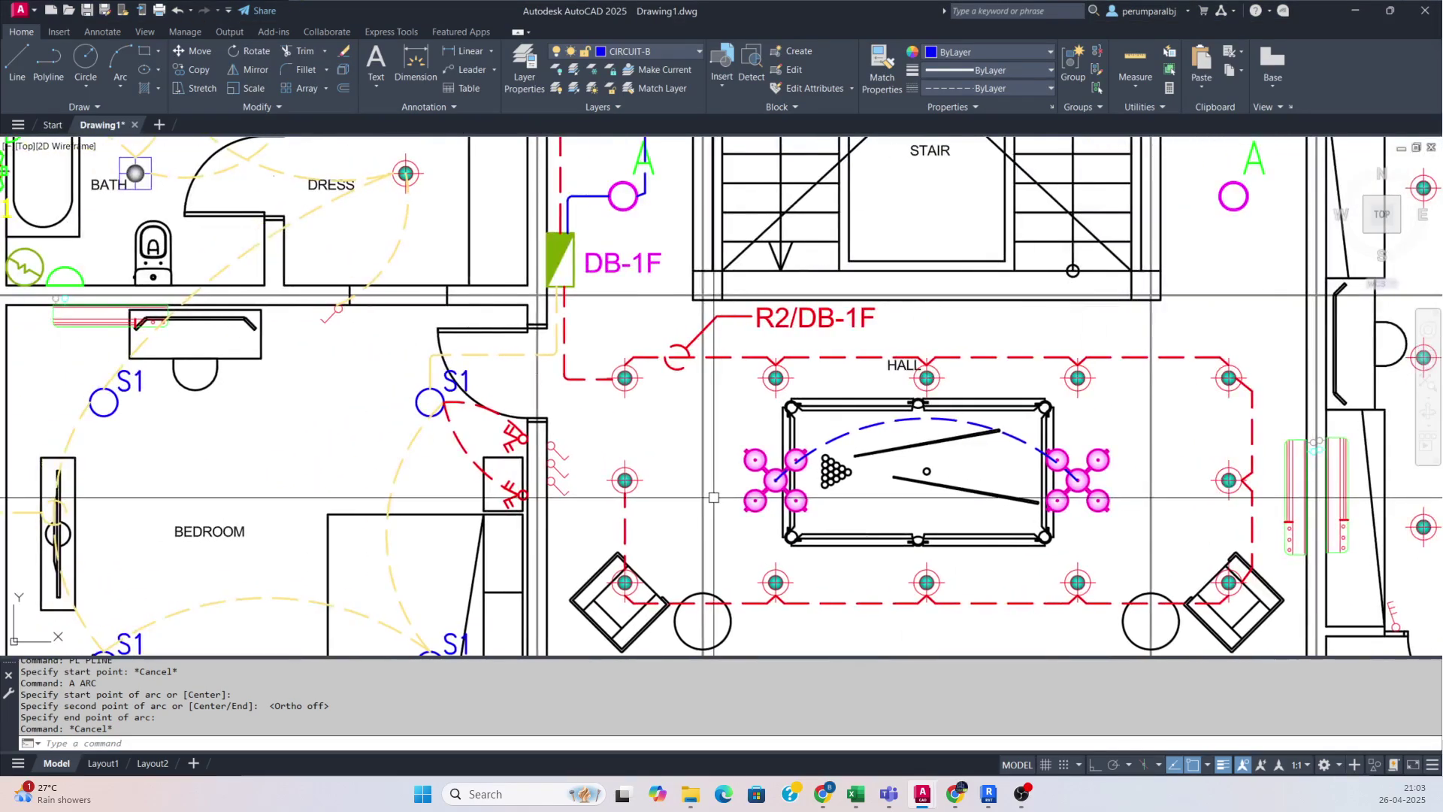
pyautogui.write('PL')
pyautogui.press('Return')
pyautogui.scroll(2, 713, 496)
pyautogui.click(786, 478)
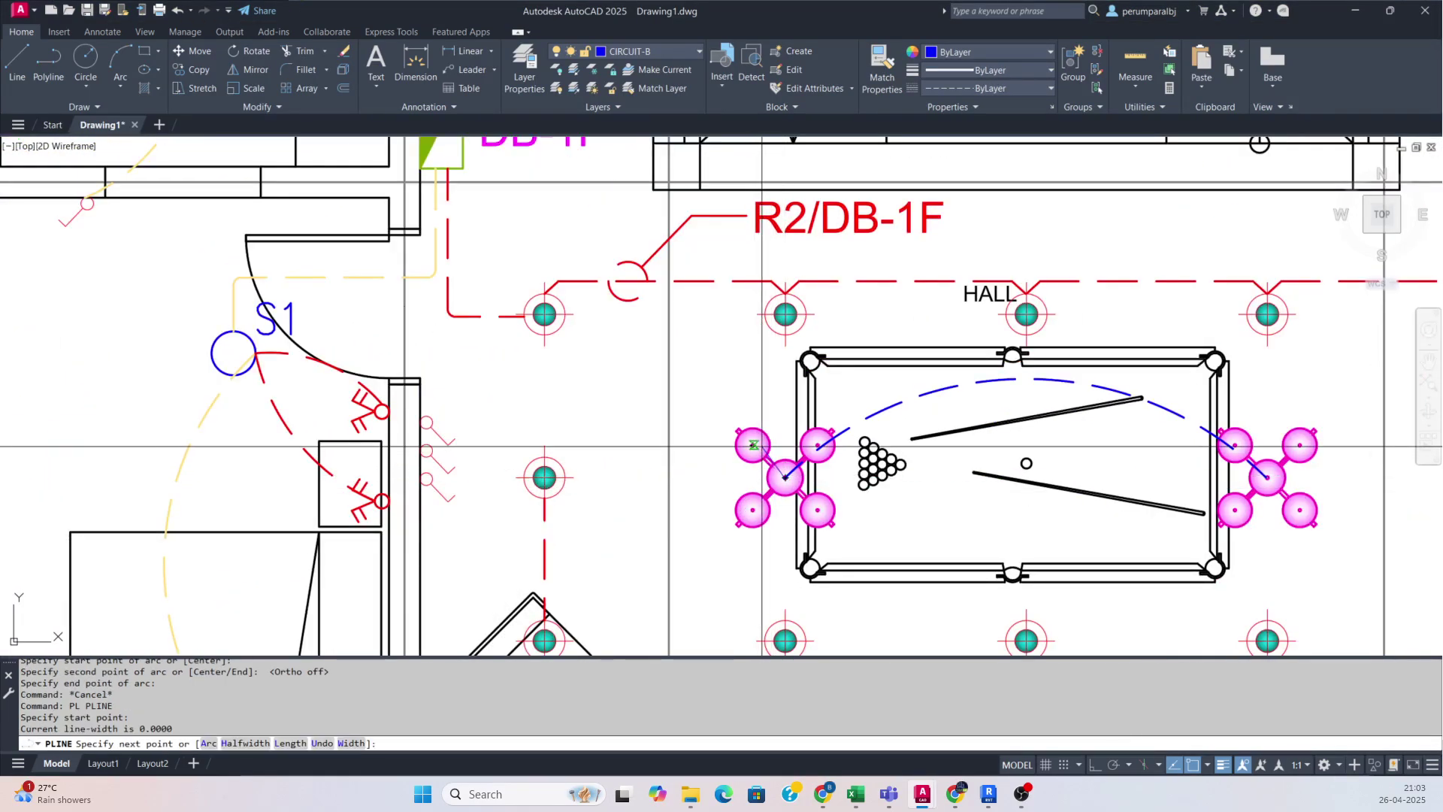
pyautogui.press('F8')
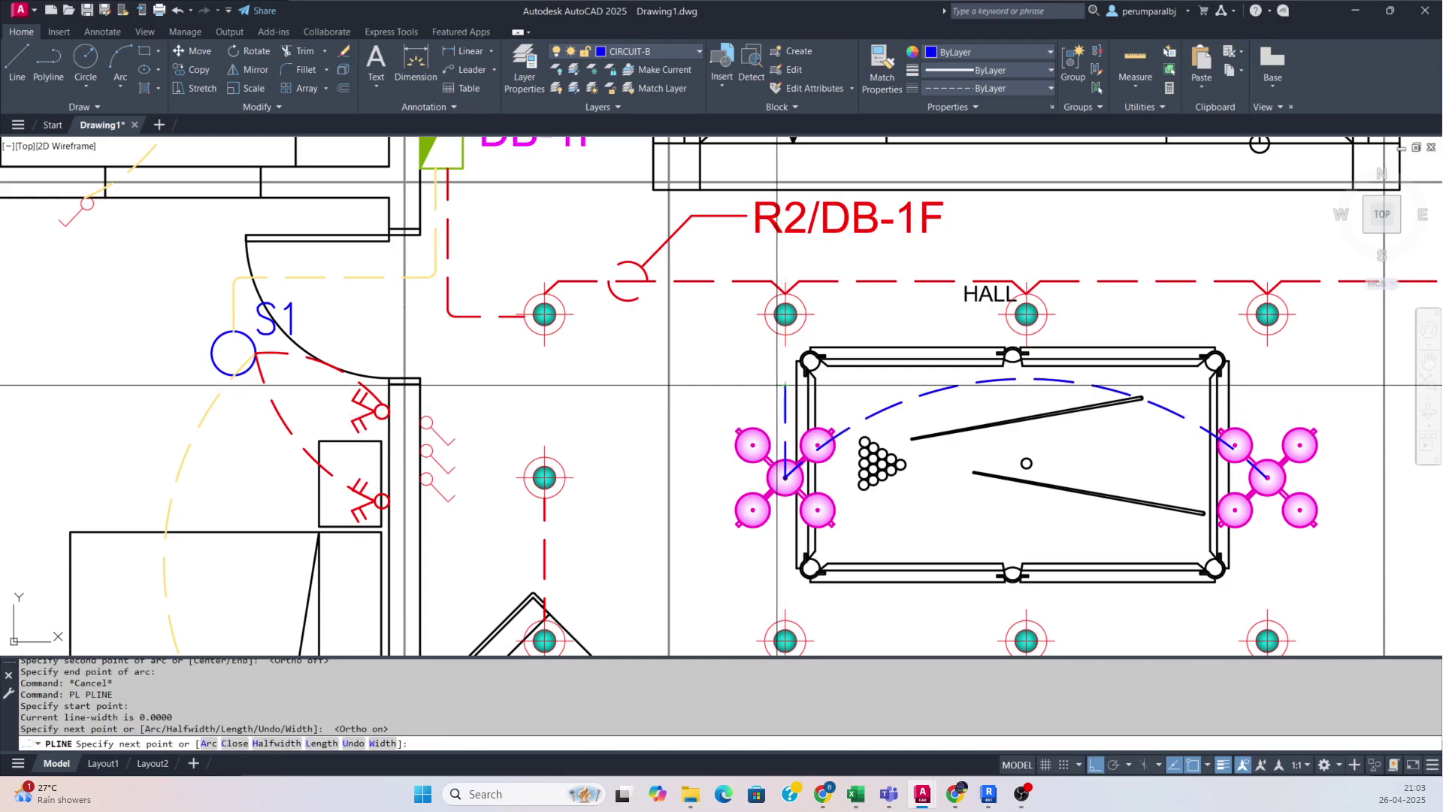
pyautogui.moveTo(786, 415); pyautogui.dragTo(911, 449, button='middle')
pyautogui.click(566, 394)
pyautogui.scroll(2, 572, 216)
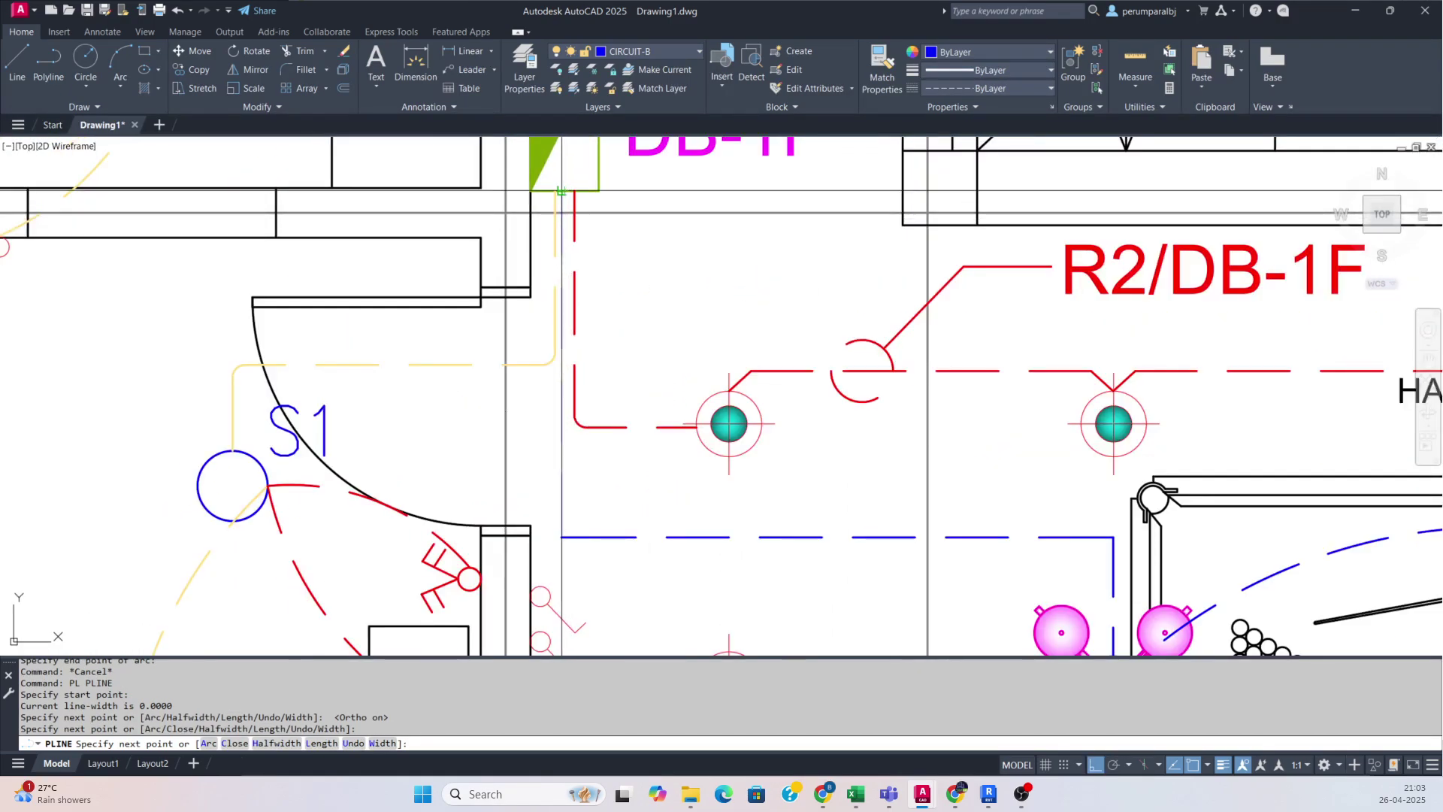
pyautogui.press('Escape')
# - Fillet both corners of the chandelier feeder polyline with the 50 radius
pyautogui.scroll(-3, 562, 190)
pyautogui.scroll(2, 561, 308)
pyautogui.write('f')
pyautogui.press('Return')
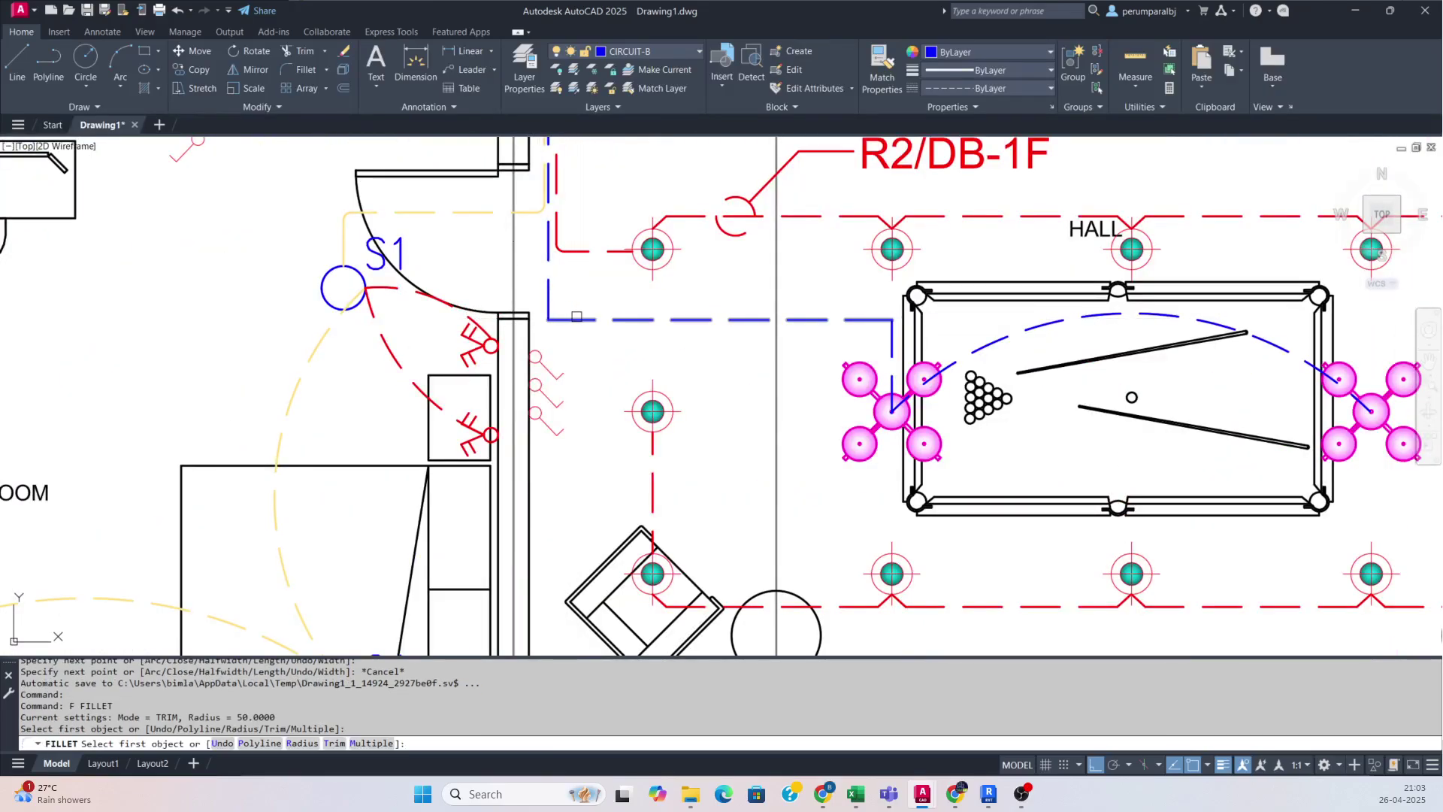
pyautogui.press('Escape')
pyautogui.press('Escape')
pyautogui.write('f')
pyautogui.press('Return')
pyautogui.click(549, 301)
pyautogui.click(787, 318)
pyautogui.press('Return')
pyautogui.click(847, 320)
pyautogui.click(891, 339)
pyautogui.press('Escape')
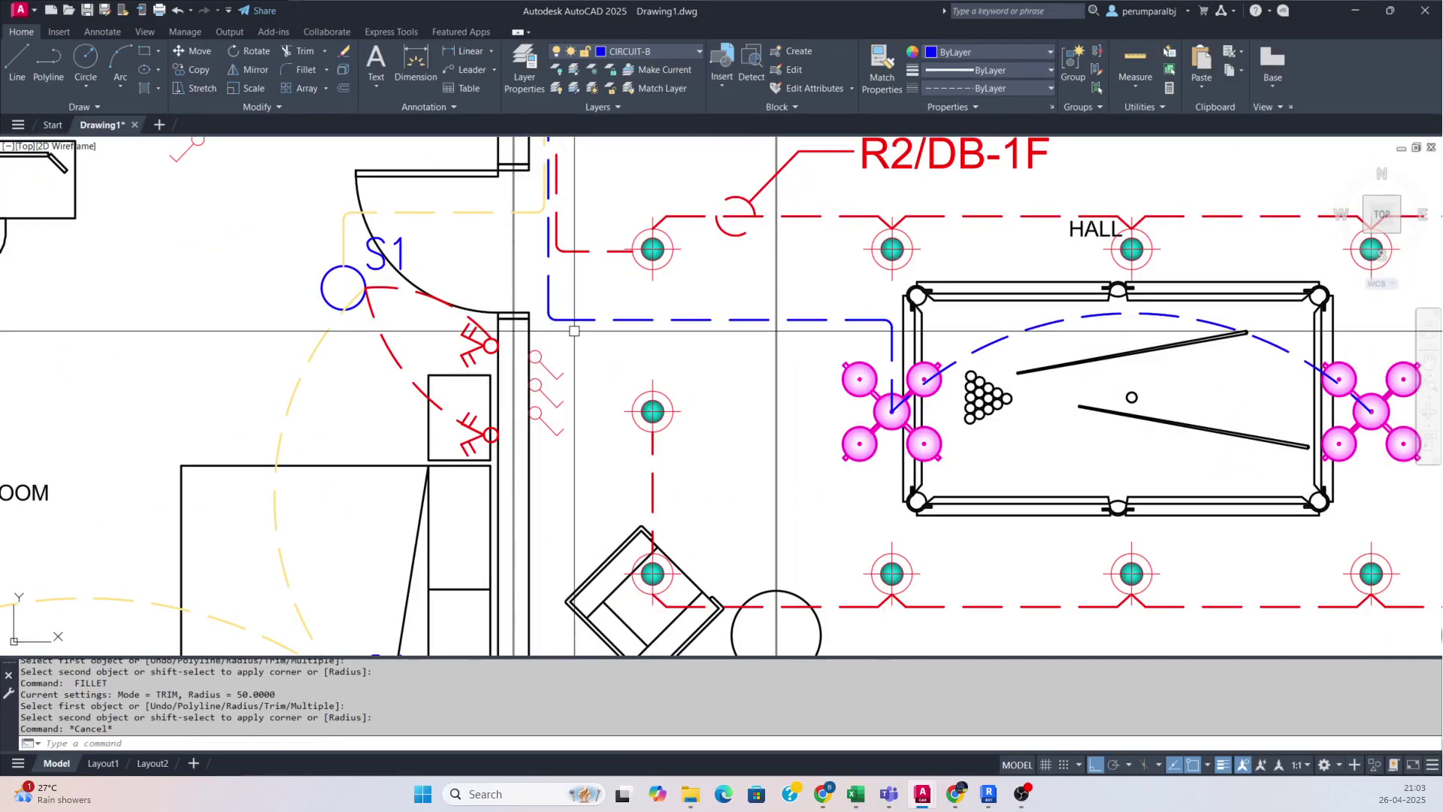
# - Match the chandelier feeder and the arc over the billiard table to the yellow bedroom circuit wire
pyautogui.write('MA')
pyautogui.press('Return')
pyautogui.click(461, 218)
pyautogui.press('Escape')
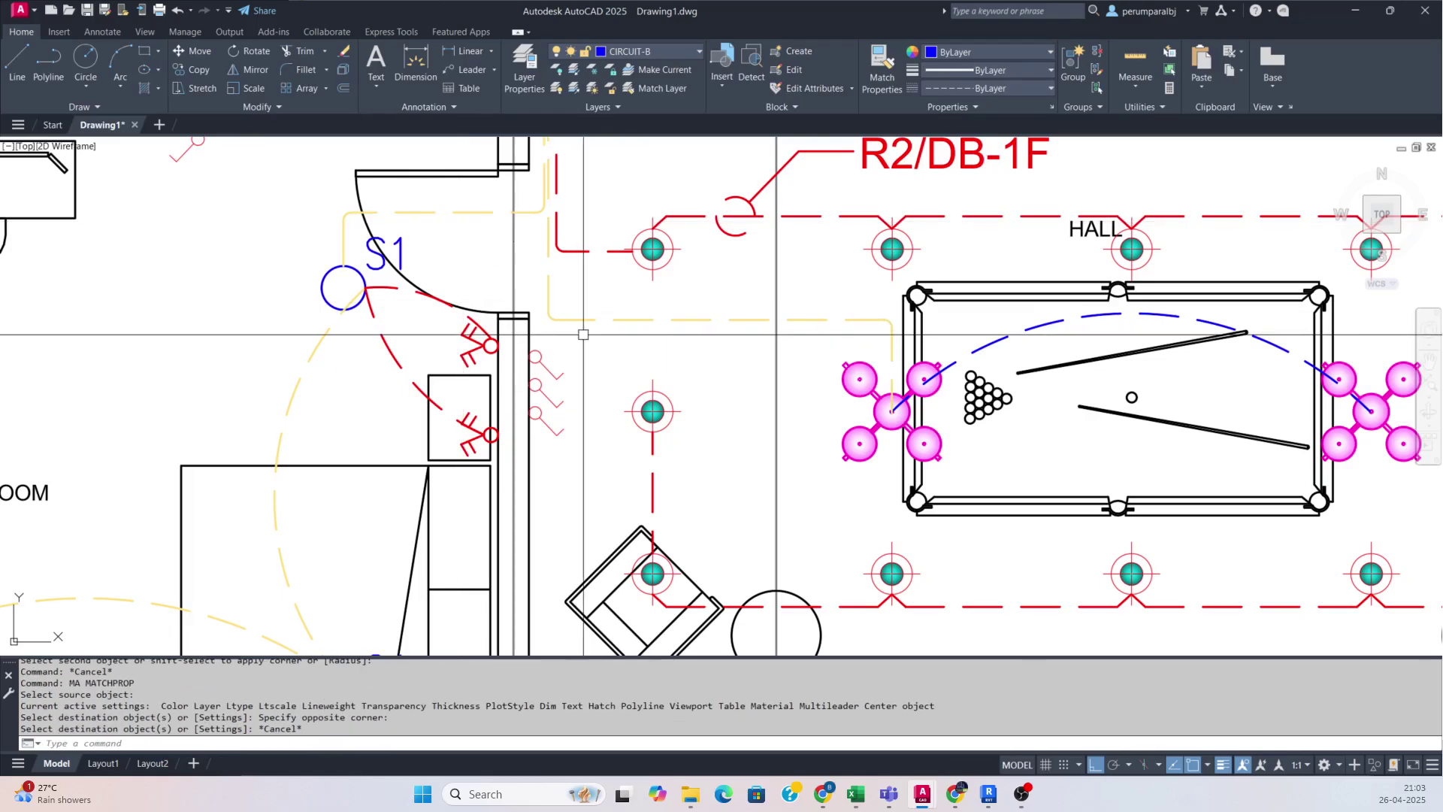
pyautogui.scroll(-4, 657, 337)
pyautogui.press('Return')
pyautogui.click(812, 334)
pyautogui.click(812, 333)
pyautogui.press('Escape')
# - Copy the R2/DB-1F label onto the billiard table between the two chandeliers
pyautogui.write('CO')
pyautogui.press('Return')
pyautogui.click(775, 268)
pyautogui.press('Return')
pyautogui.click(734, 272)
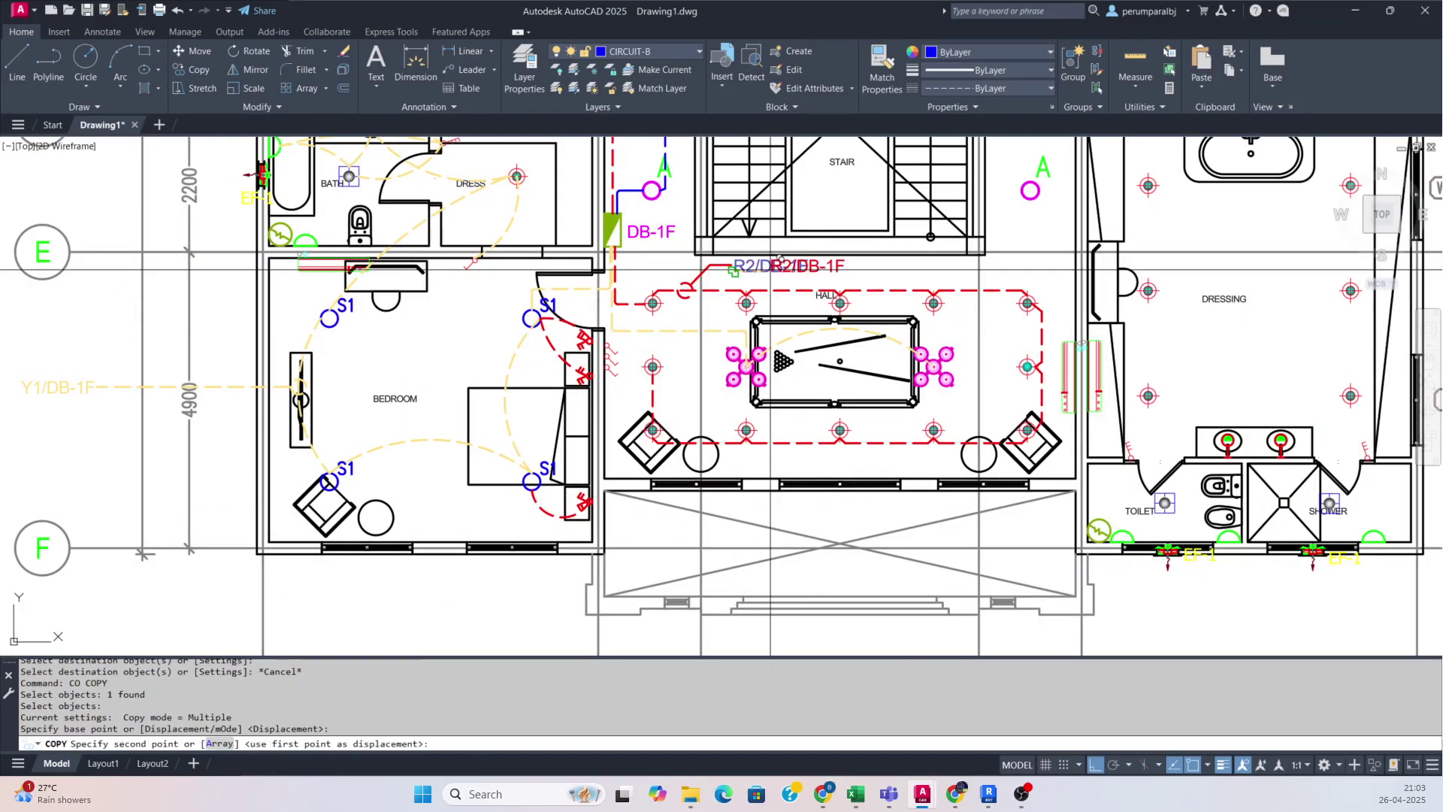
pyautogui.press('F8')
pyautogui.scroll(2, 823, 375)
pyautogui.scroll(3, 824, 374)
pyautogui.press('Escape')
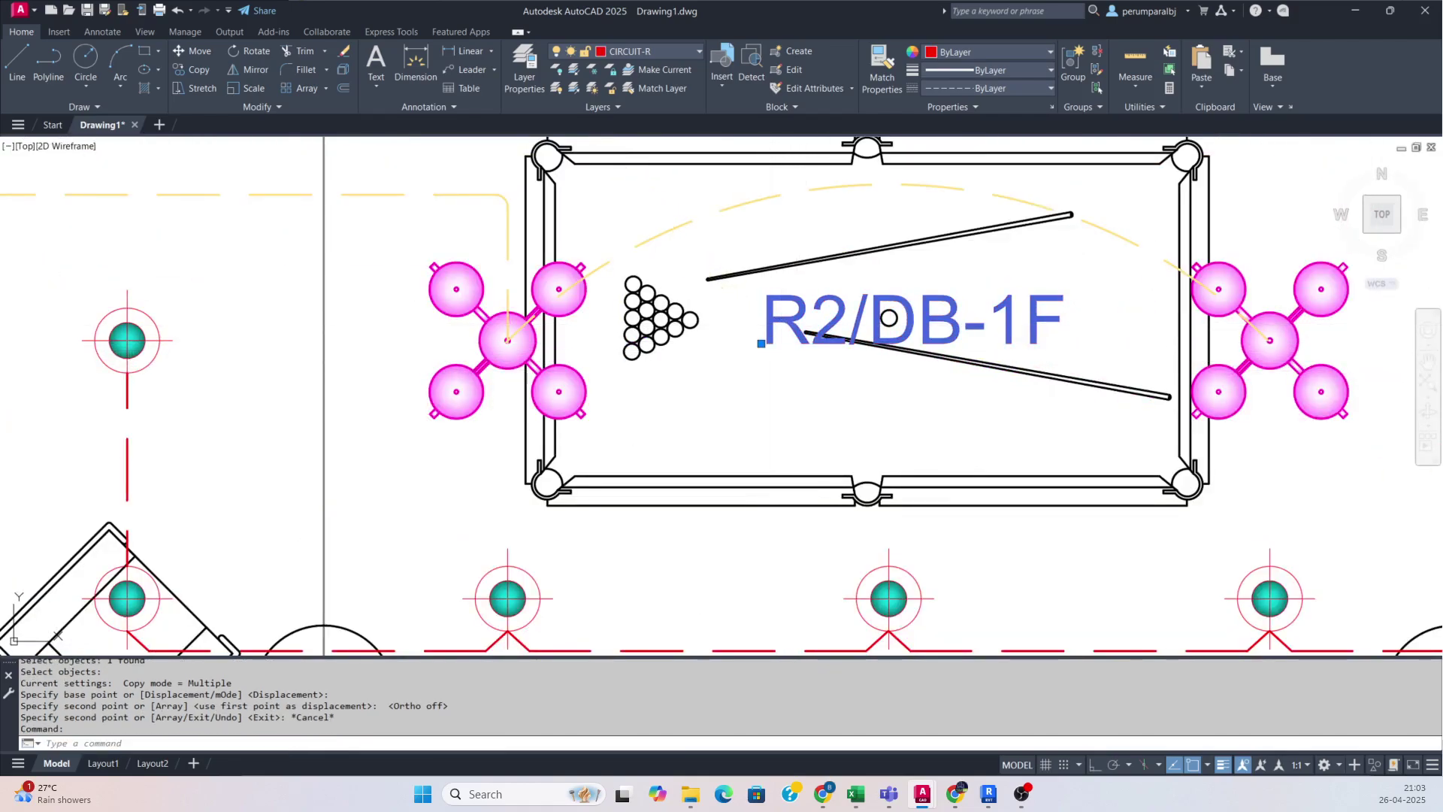
# - Change the copied label's text to B2/DB-1F
pyautogui.doubleClick(811, 327)
pyautogui.write('B')
pyautogui.press('Return')
pyautogui.press('Escape')
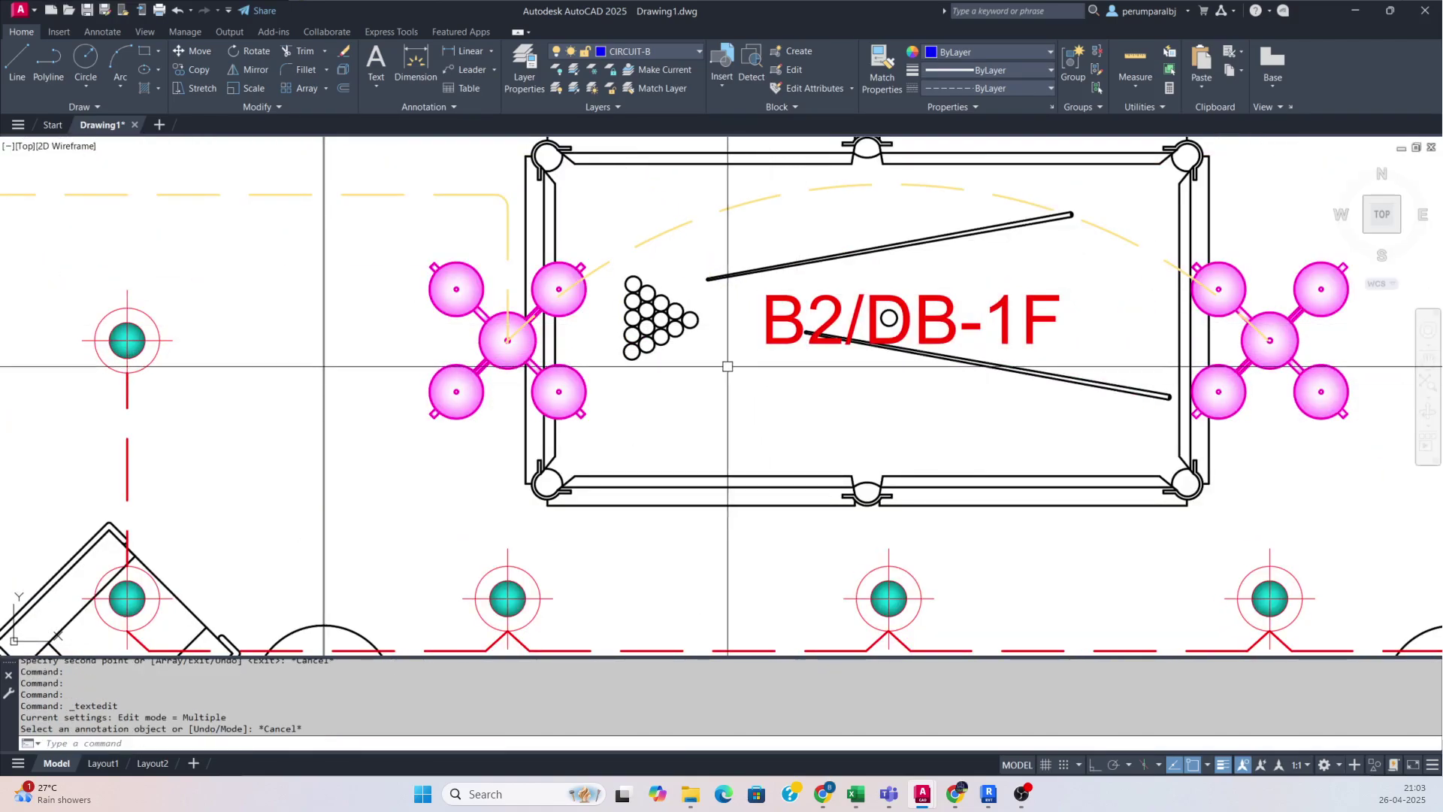
# - Draw a leader from the chandelier arc straight down and east to the B2/DB-1F label
pyautogui.scroll(-2, 726, 368)
pyautogui.moveTo(726, 367); pyautogui.dragTo(714, 384, button='middle')
pyautogui.write('Le')
pyautogui.press('Return')
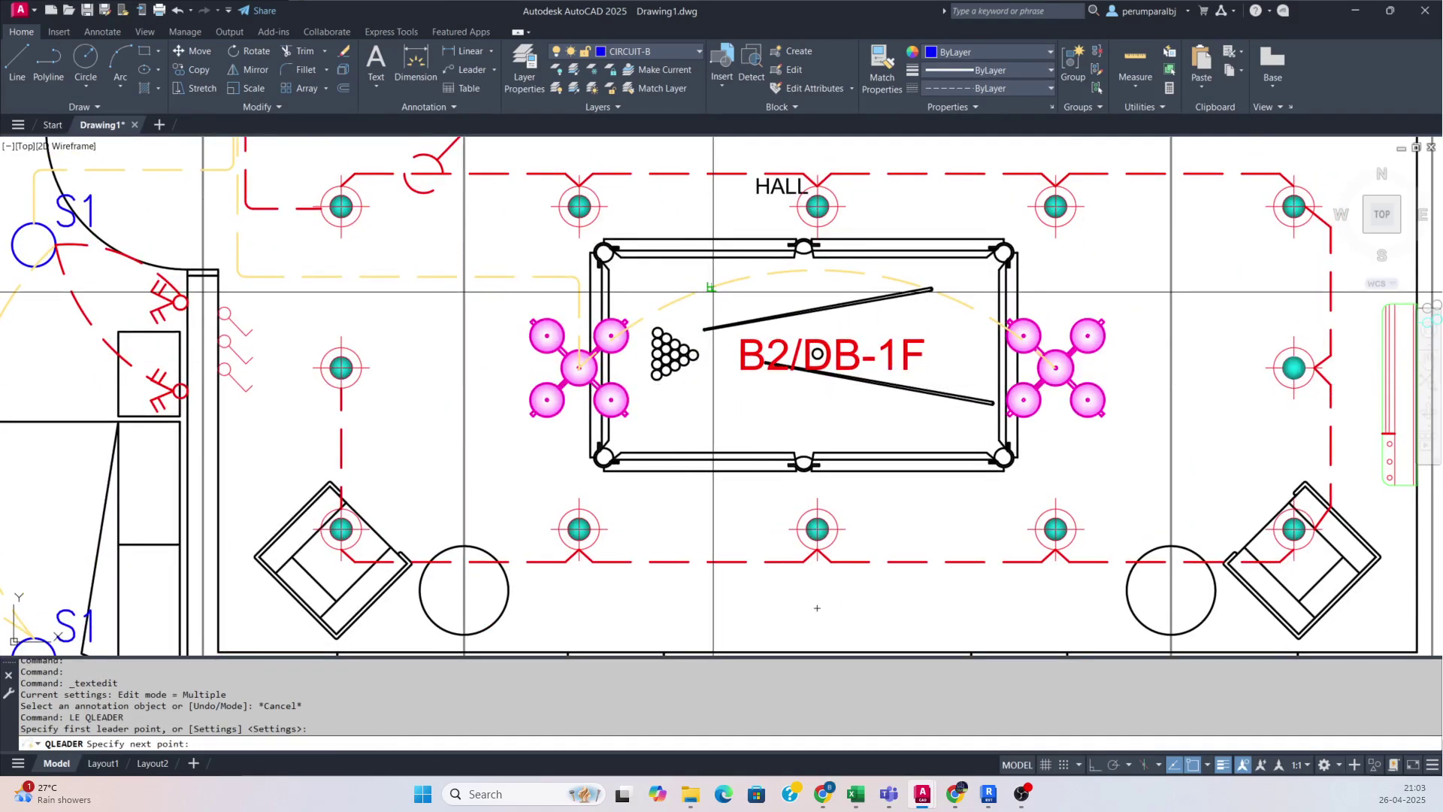
pyautogui.scroll(3, 716, 376)
pyautogui.press('F8')
pyautogui.click(709, 292)
pyautogui.click(775, 293)
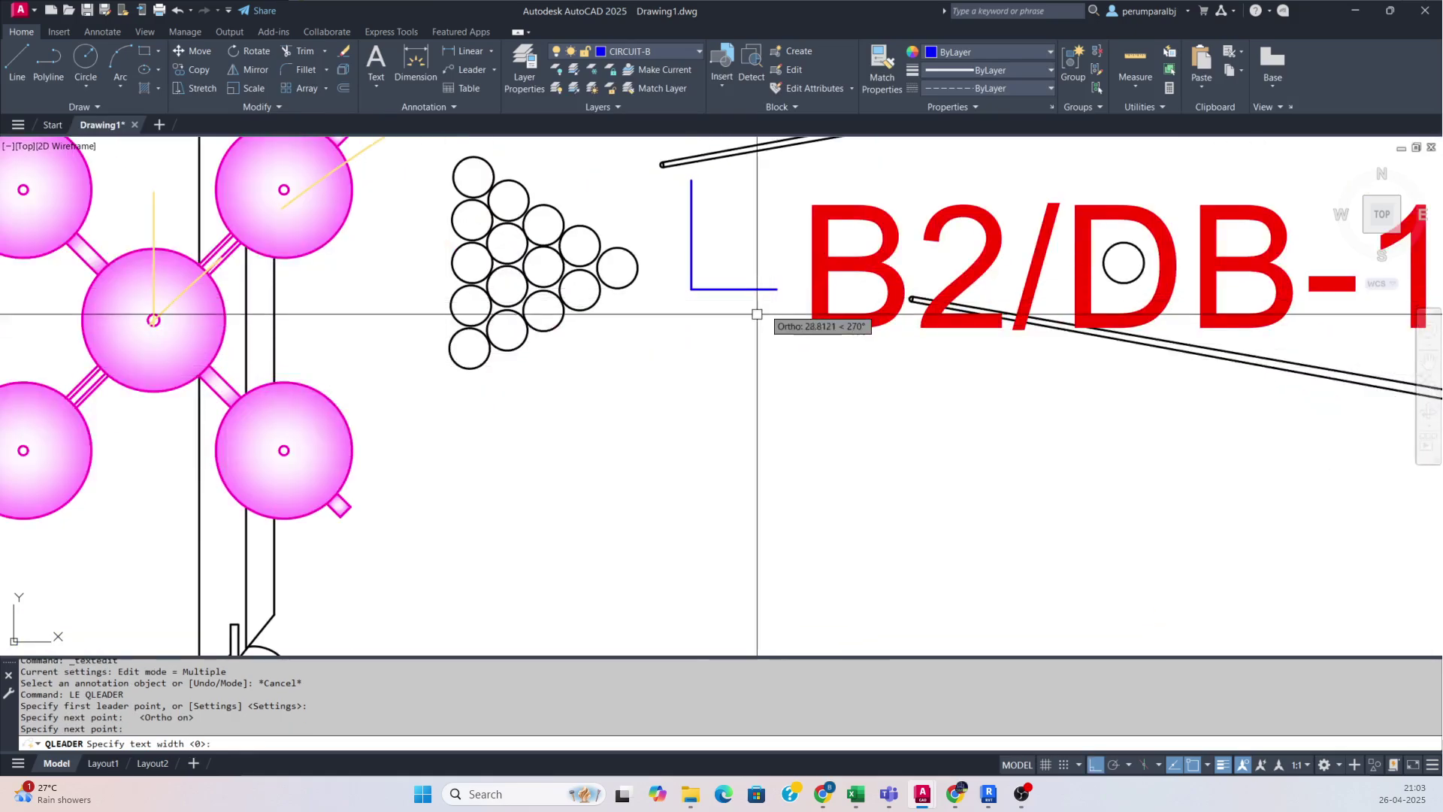
pyautogui.press('Escape')
# - Match the new leader's properties to the yellow chandelier circuit wire
pyautogui.scroll(-4, 740, 344)
pyautogui.write('MA')
pyautogui.press('Return')
pyautogui.click(578, 188)
pyautogui.press('Escape')
pyautogui.press('Return')
pyautogui.press('Escape')
pyautogui.press('Return')
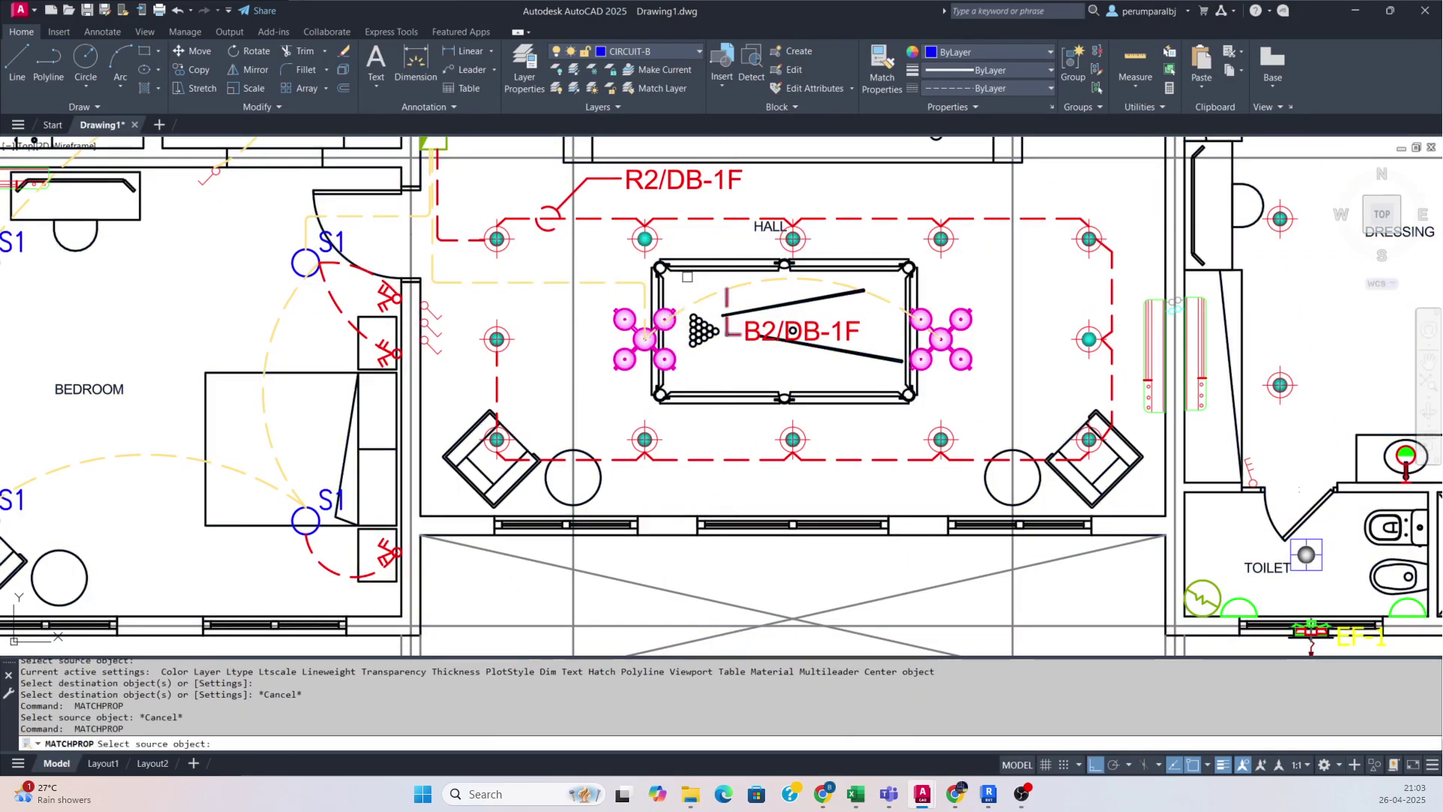
pyautogui.click(701, 281)
pyautogui.press('Escape')
# - Stretch the B2/DB-1F label and the leader's horizontal part downward, excluding the billiard ball from the selection
pyautogui.write('s')
pyautogui.press('Return')
pyautogui.scroll(6, 757, 337)
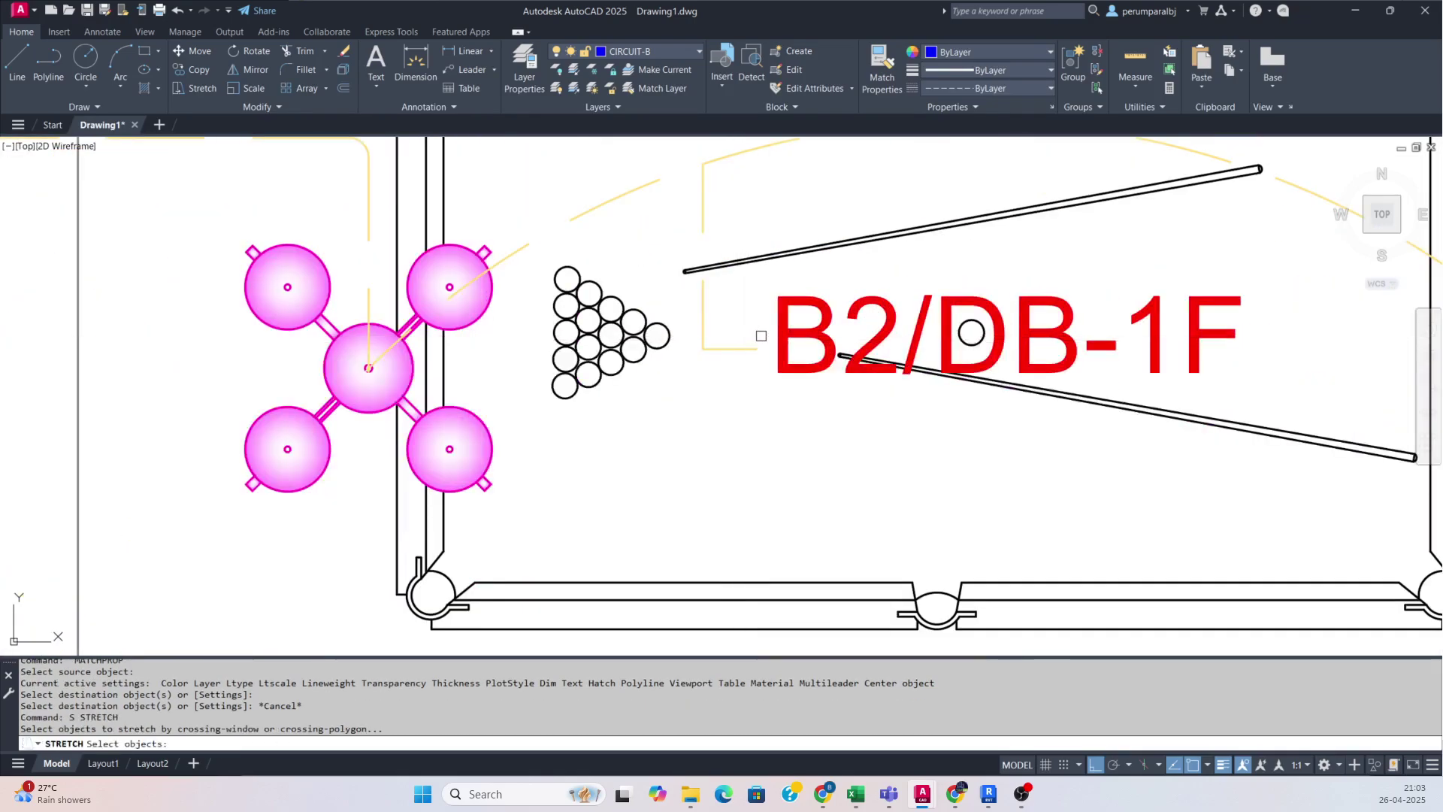
pyautogui.scroll(-1, 799, 372)
pyautogui.press('Escape')
pyautogui.write('s')
pyautogui.press('Return')
pyautogui.click(1109, 419)
pyautogui.click(728, 318)
pyautogui.keyDown('shift'); pyautogui.click(683, 415); pyautogui.keyUp('shift')
pyautogui.keyDown('shift'); pyautogui.click(651, 345); pyautogui.keyUp('shift')
pyautogui.press('Return')
pyautogui.click(707, 421)
pyautogui.press('Escape')
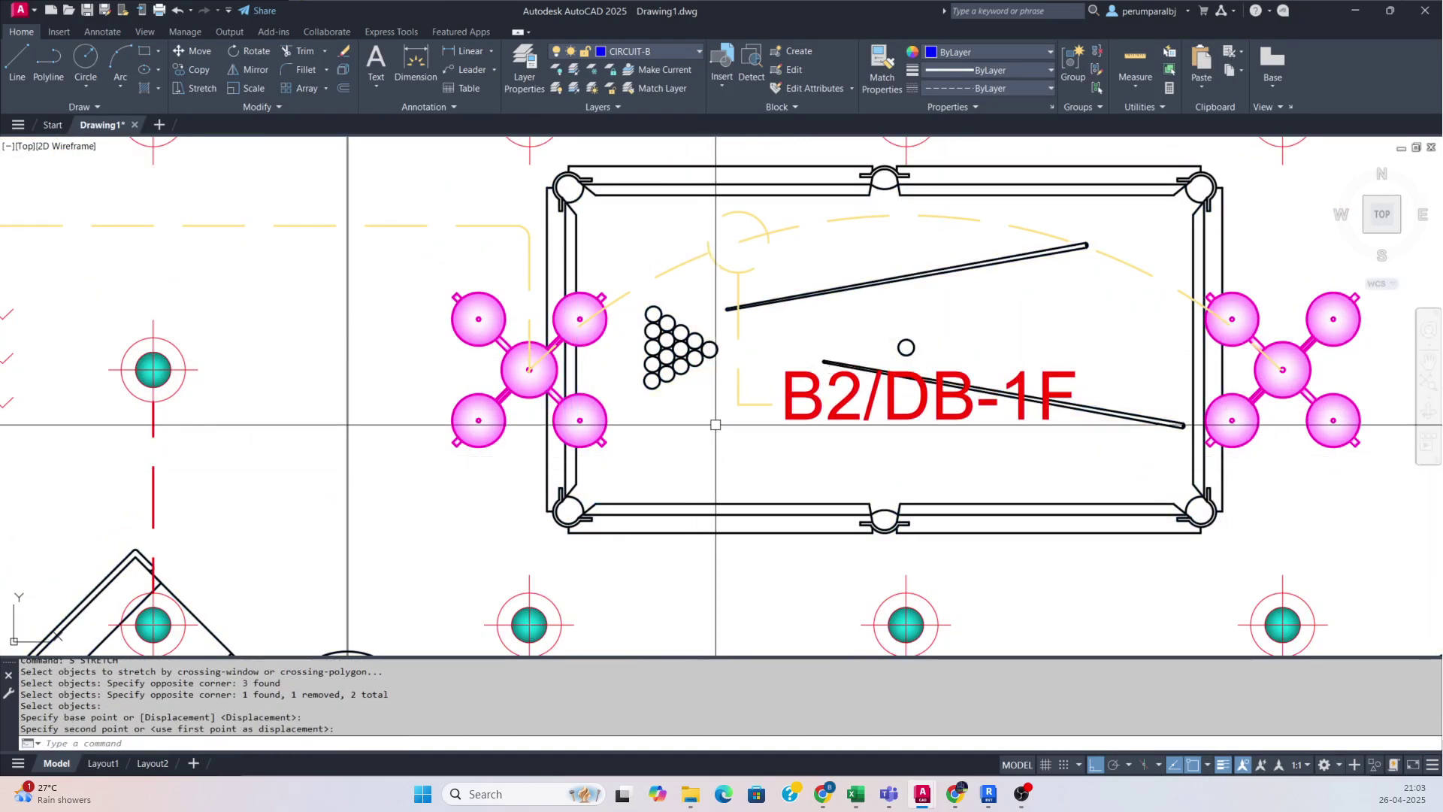
# - Review the first-floor circuit wiring from the sitting area to the hall, including the switches on the hall's west wall
pyautogui.scroll(-6, 699, 451)
pyautogui.scroll(5, 677, 391)
pyautogui.scroll(-2, 654, 396)
pyautogui.moveTo(605, 430); pyautogui.dragTo(614, 517, button='middle')
pyautogui.scroll(-1, 612, 530)
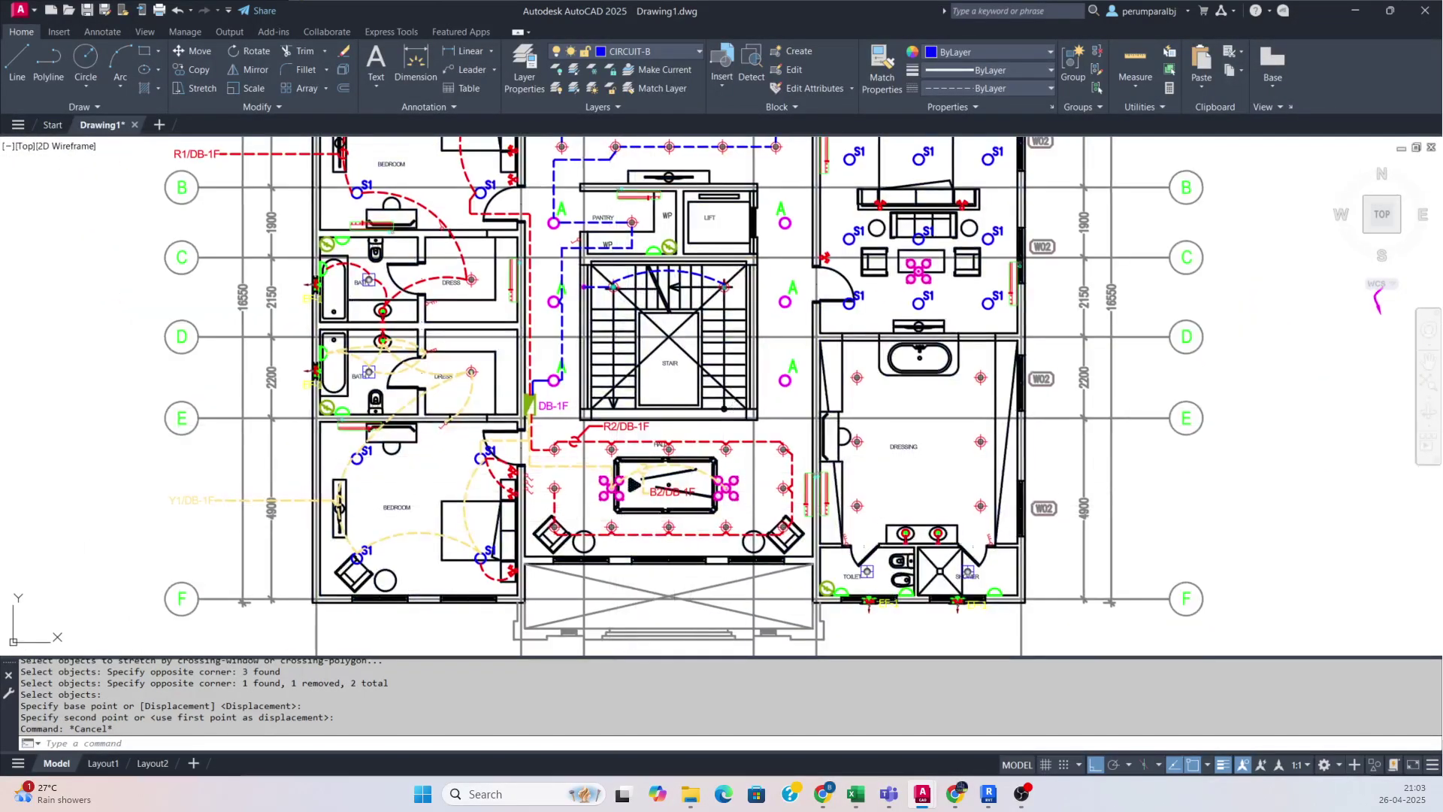
pyautogui.moveTo(818, 405); pyautogui.dragTo(831, 351, button='middle')
pyautogui.moveTo(819, 441); pyautogui.dragTo(833, 526, button='middle')
pyautogui.moveTo(931, 179); pyautogui.dragTo(863, 275, button='middle')
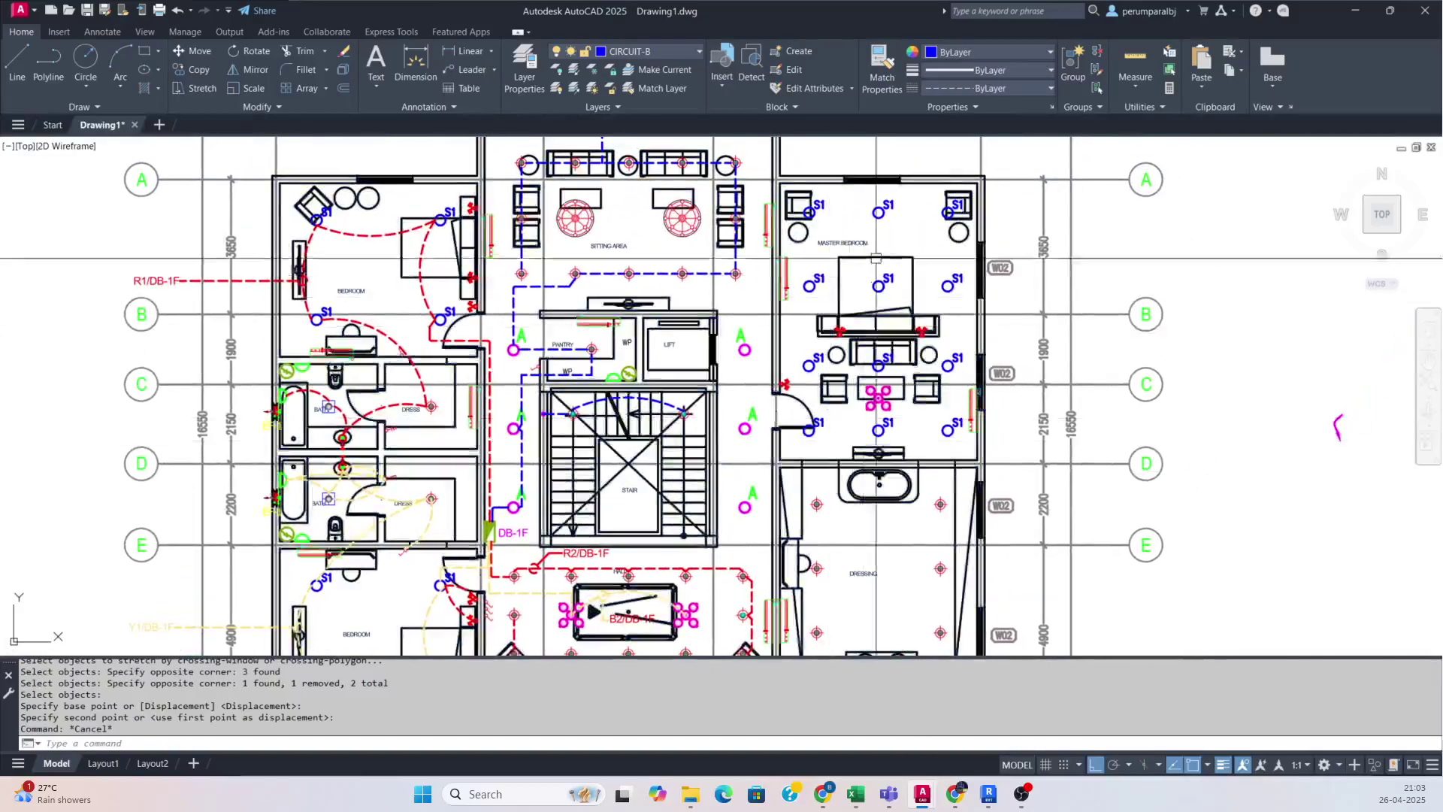
pyautogui.moveTo(493, 519); pyautogui.dragTo(571, 421, button='middle')
pyautogui.scroll(1, 565, 432)
pyautogui.scroll(-3, 565, 432)
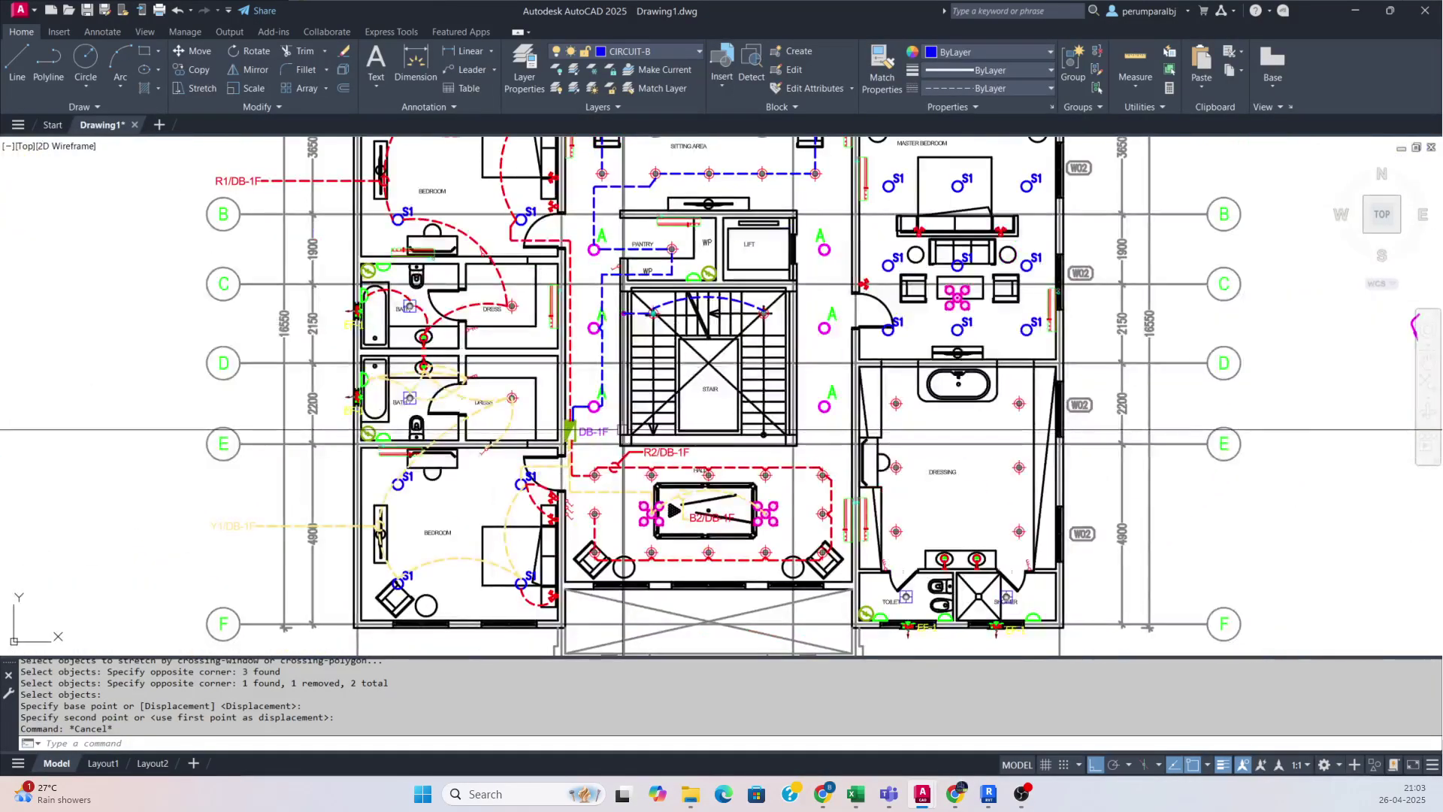
pyautogui.scroll(6, 564, 434)
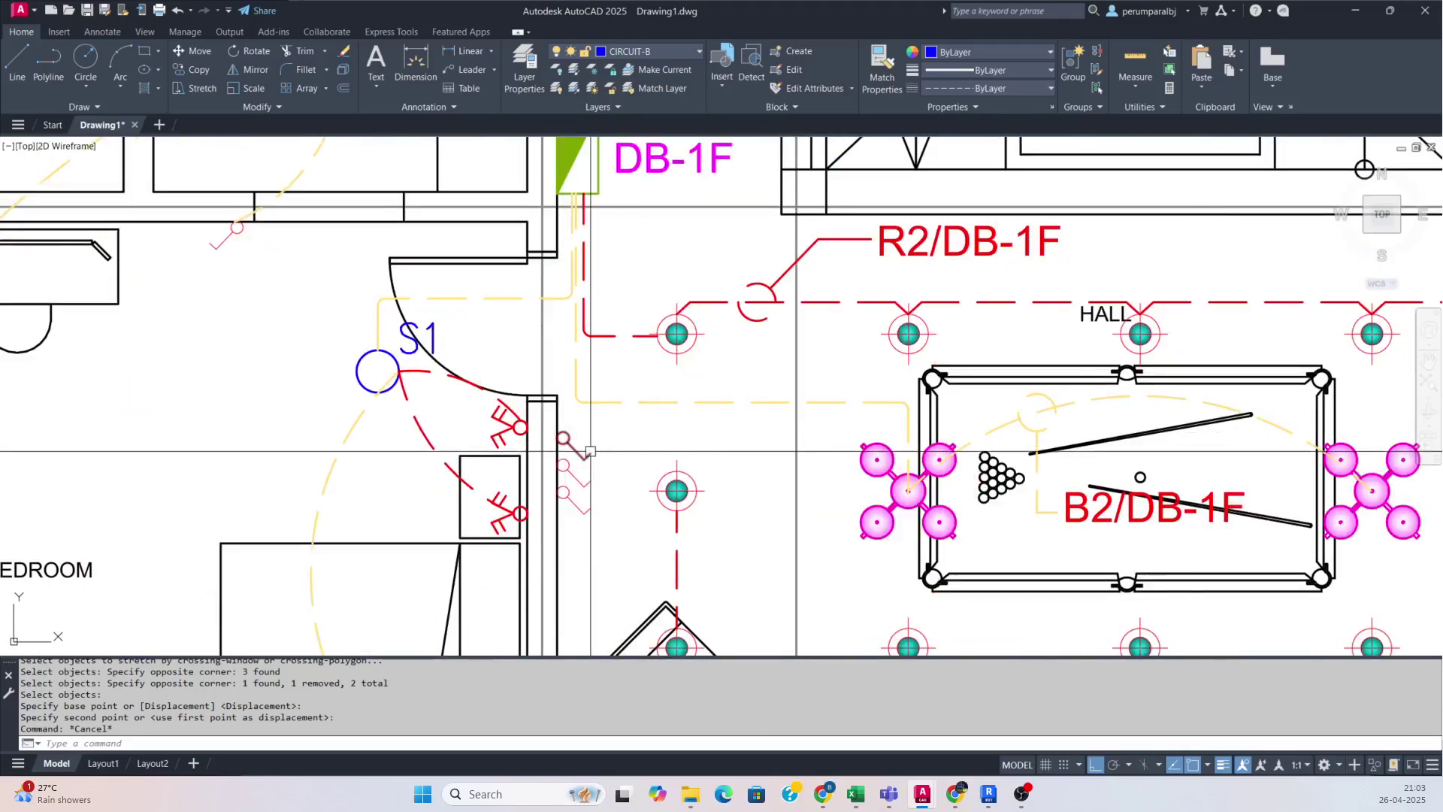
pyautogui.scroll(-3, 591, 451)
pyautogui.moveTo(591, 451); pyautogui.dragTo(590, 410, button='middle')
pyautogui.scroll(5, 583, 423)
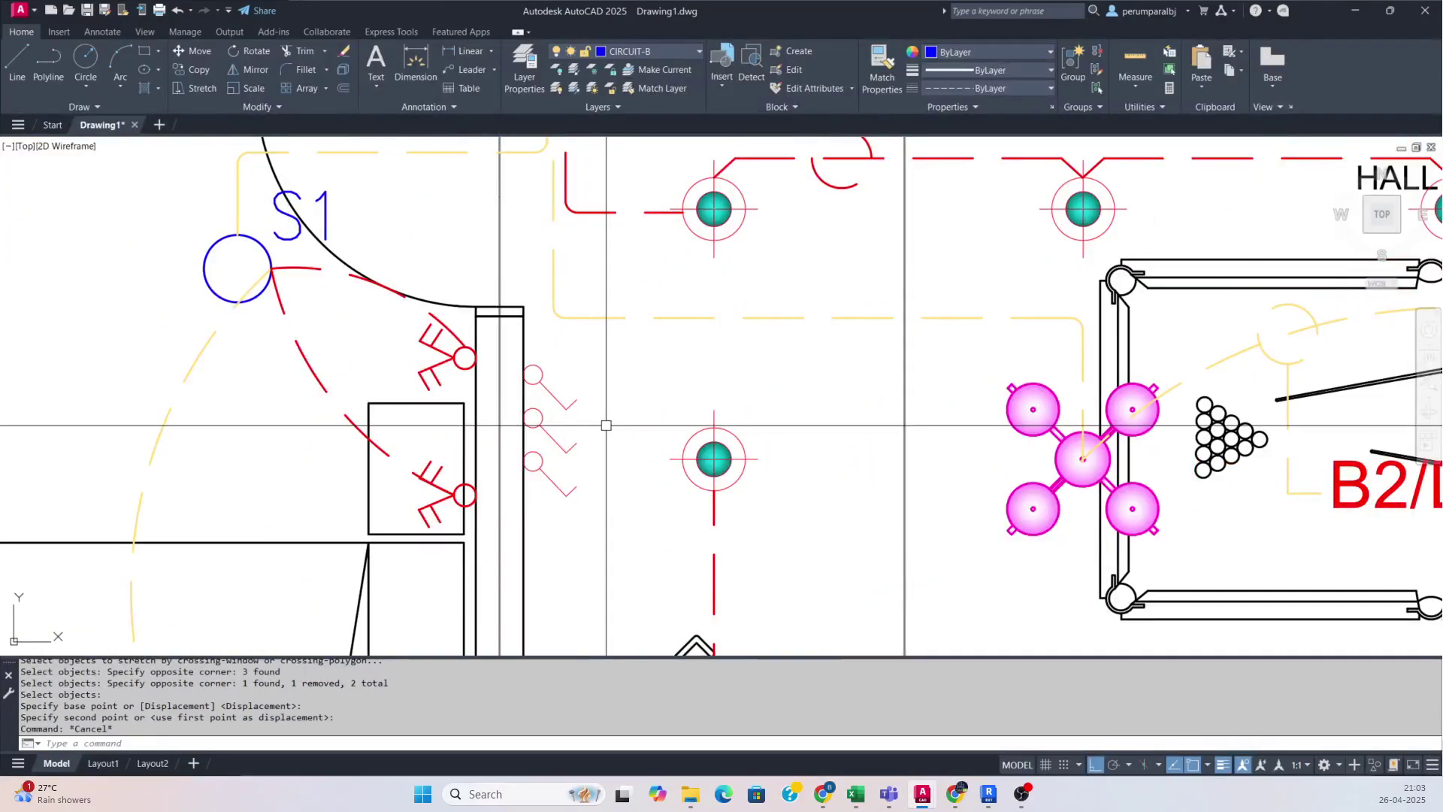
# - Draw a switch wire from the uppermost switch on the hall's west wall east to the west chandelier's centre
pyautogui.scroll(-2, 598, 424)
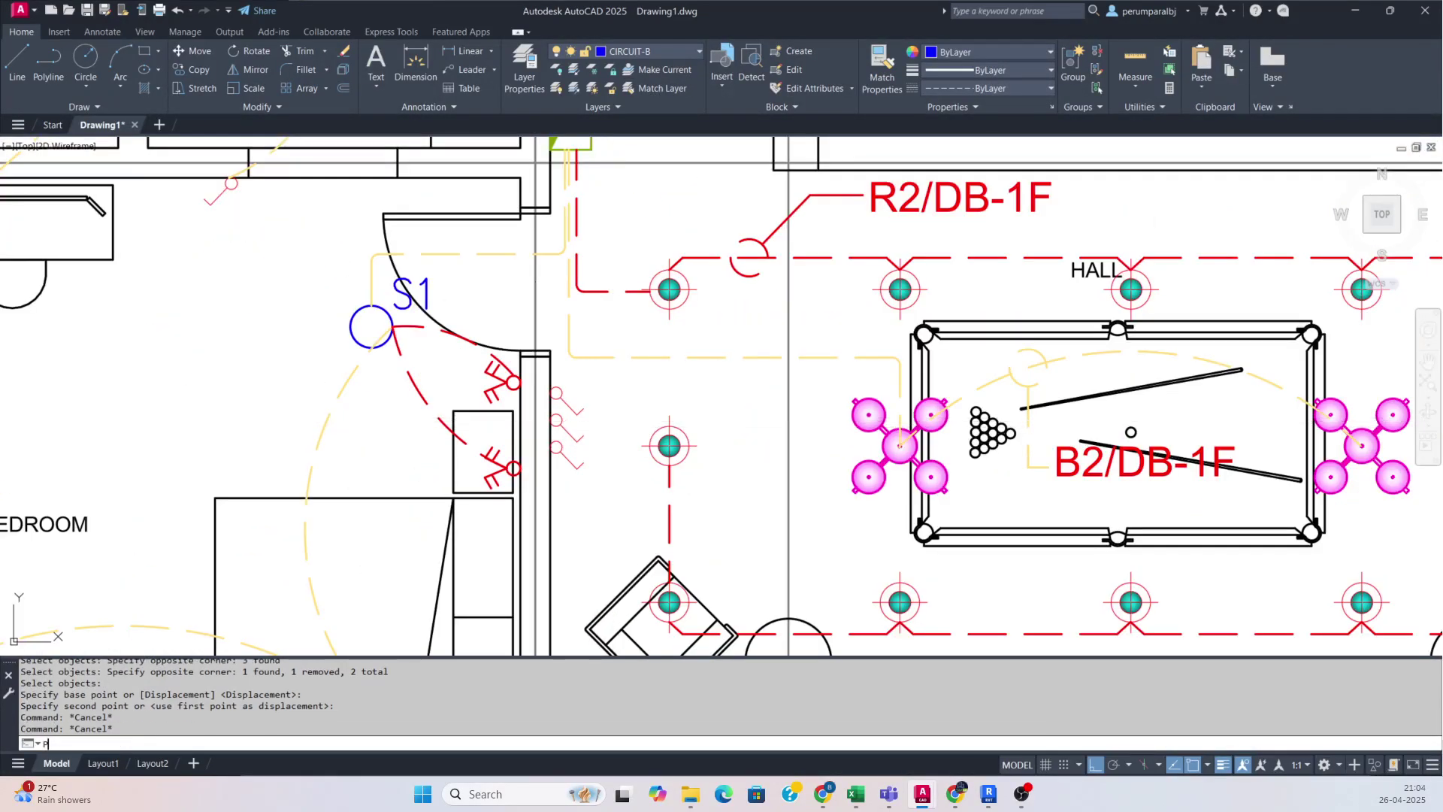
pyautogui.scroll(2, 583, 392)
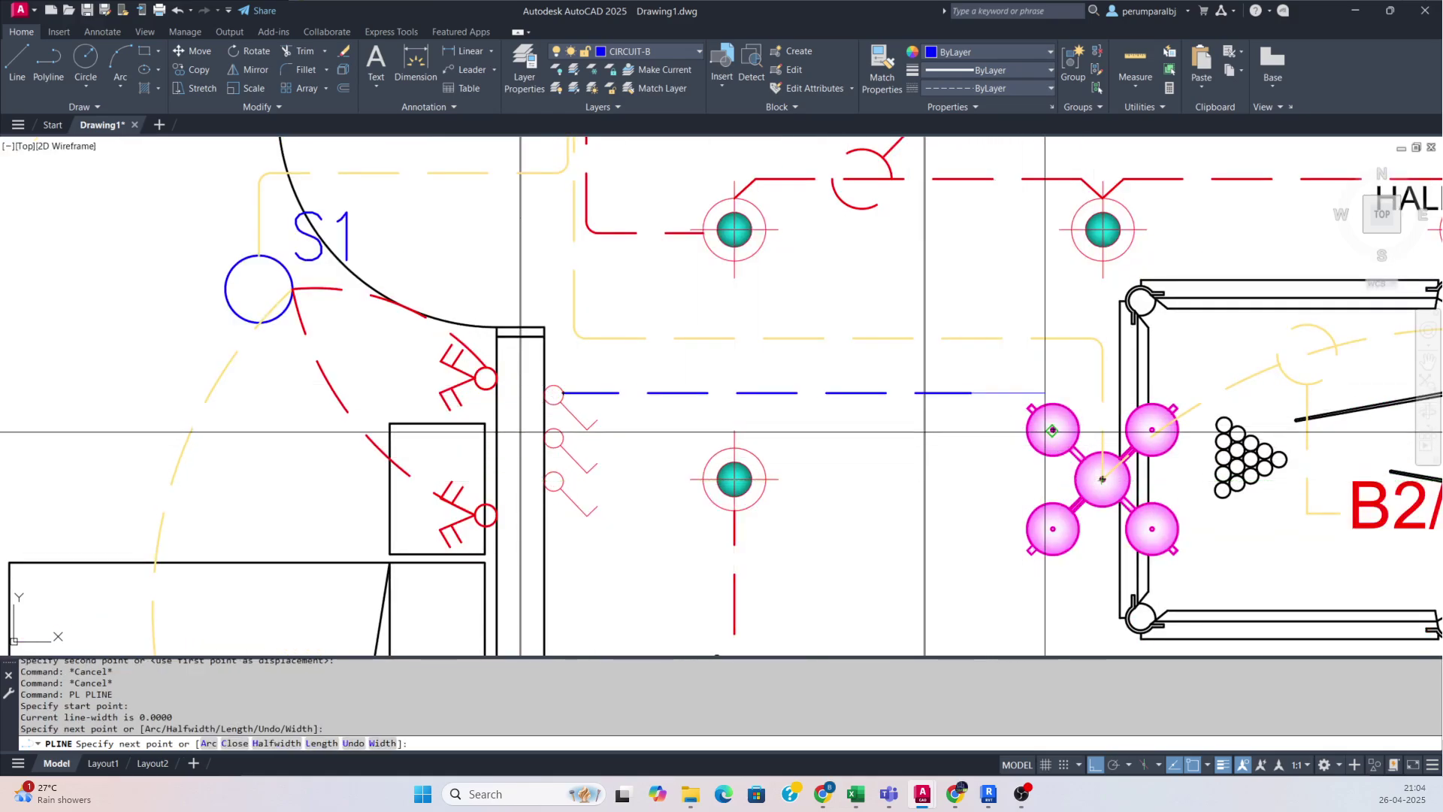
pyautogui.scroll(2, 1079, 404)
pyautogui.click(1115, 524)
pyautogui.press('Escape')
# - Fillet the corner of the chandelier's switch wire with the 50 radius
pyautogui.write('f')
pyautogui.press('Return')
pyautogui.click(1073, 387)
pyautogui.click(1093, 402)
pyautogui.press('Escape')
# - Set the colour of the chandelier's switch wire to cyan
pyautogui.click(964, 409)
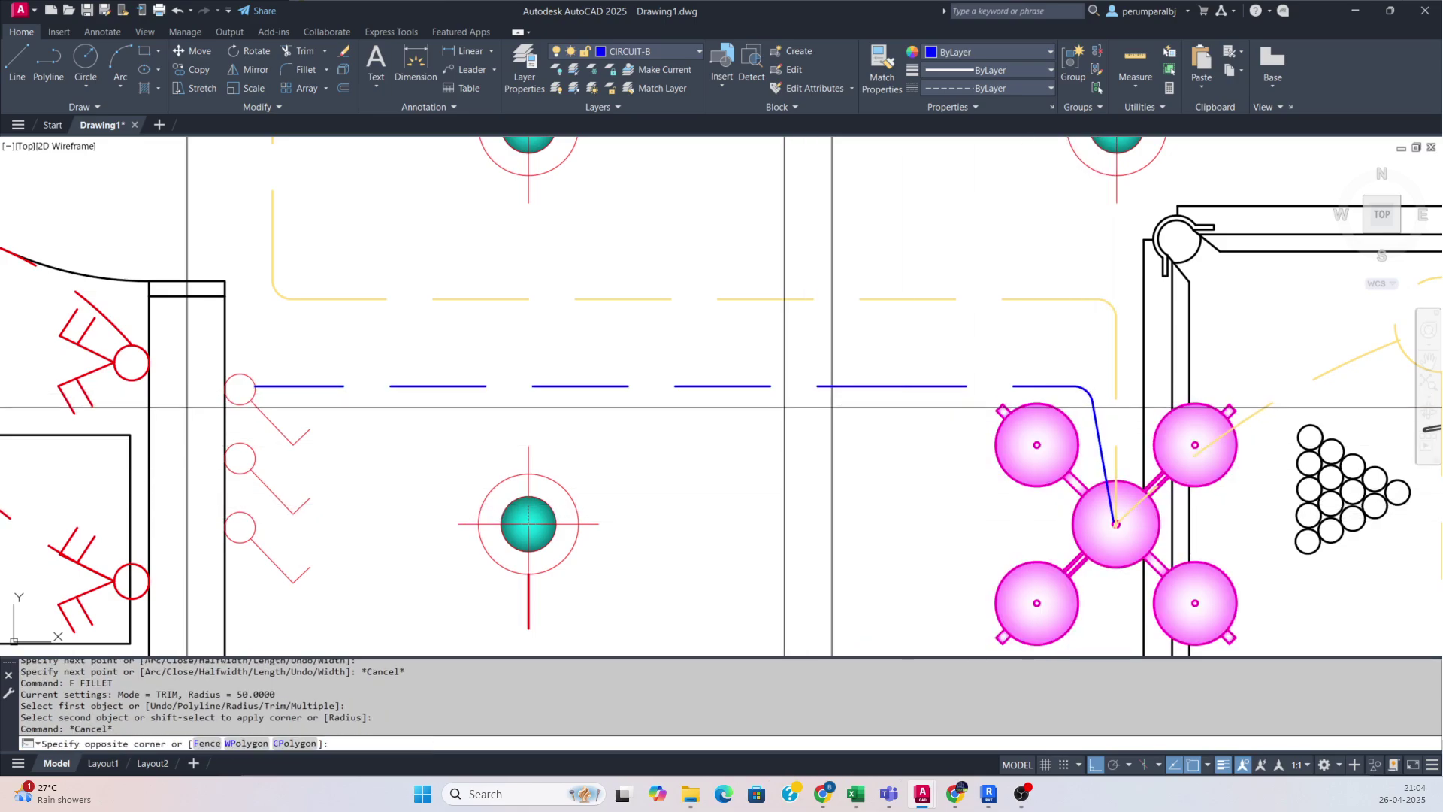
pyautogui.click(781, 353)
pyautogui.click(991, 52)
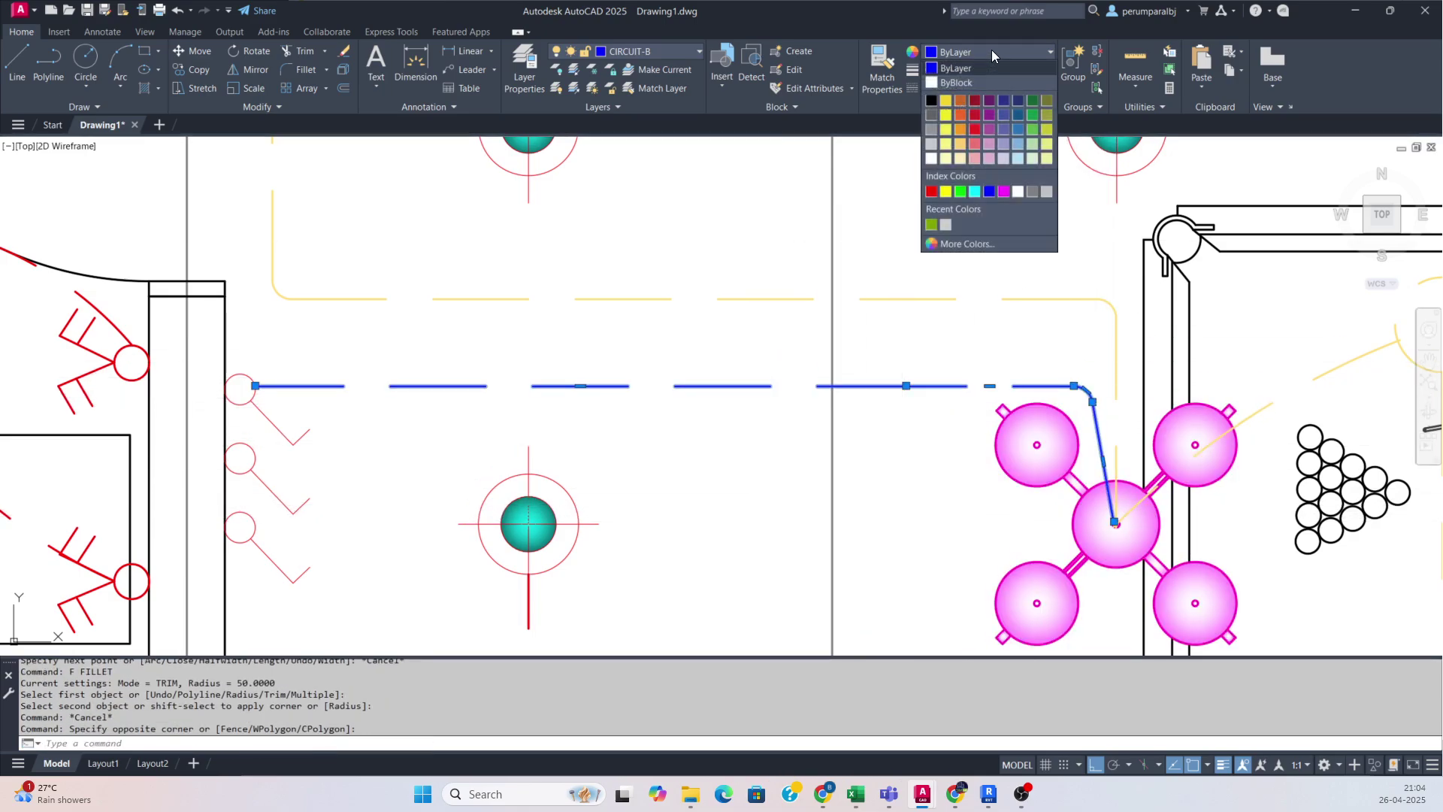
pyautogui.click(978, 193)
pyautogui.press('Escape')
pyautogui.scroll(-4, 732, 344)
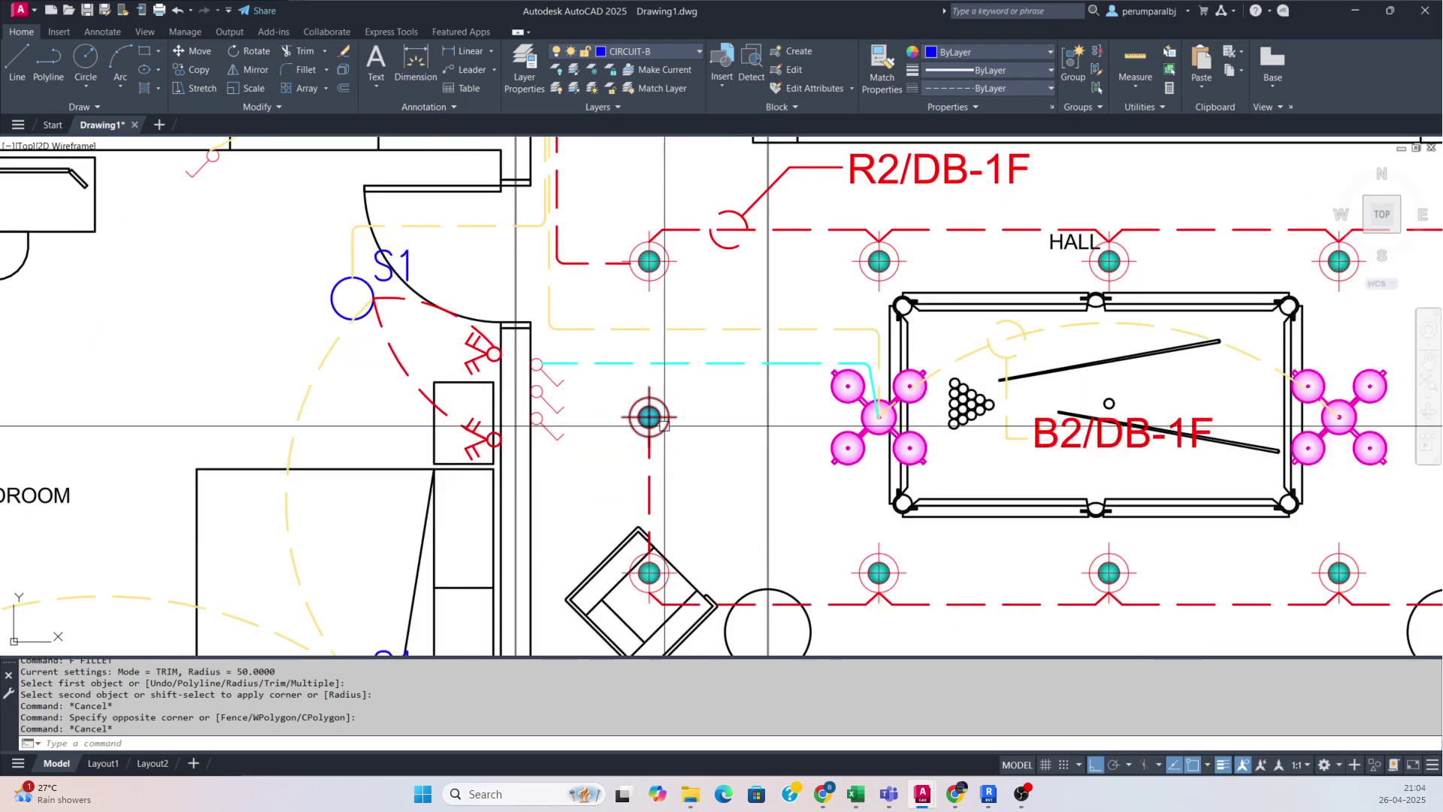
# - Draw a switch wire from the middle switch on the hall's west wall to the nearest hall downlight
pyautogui.moveTo(664, 426); pyautogui.dragTo(663, 373, button='middle')
pyautogui.scroll(-1, 657, 379)
pyautogui.moveTo(695, 456); pyautogui.dragTo(693, 534, button='middle')
pyautogui.moveTo(709, 472); pyautogui.dragTo(709, 411, button='middle')
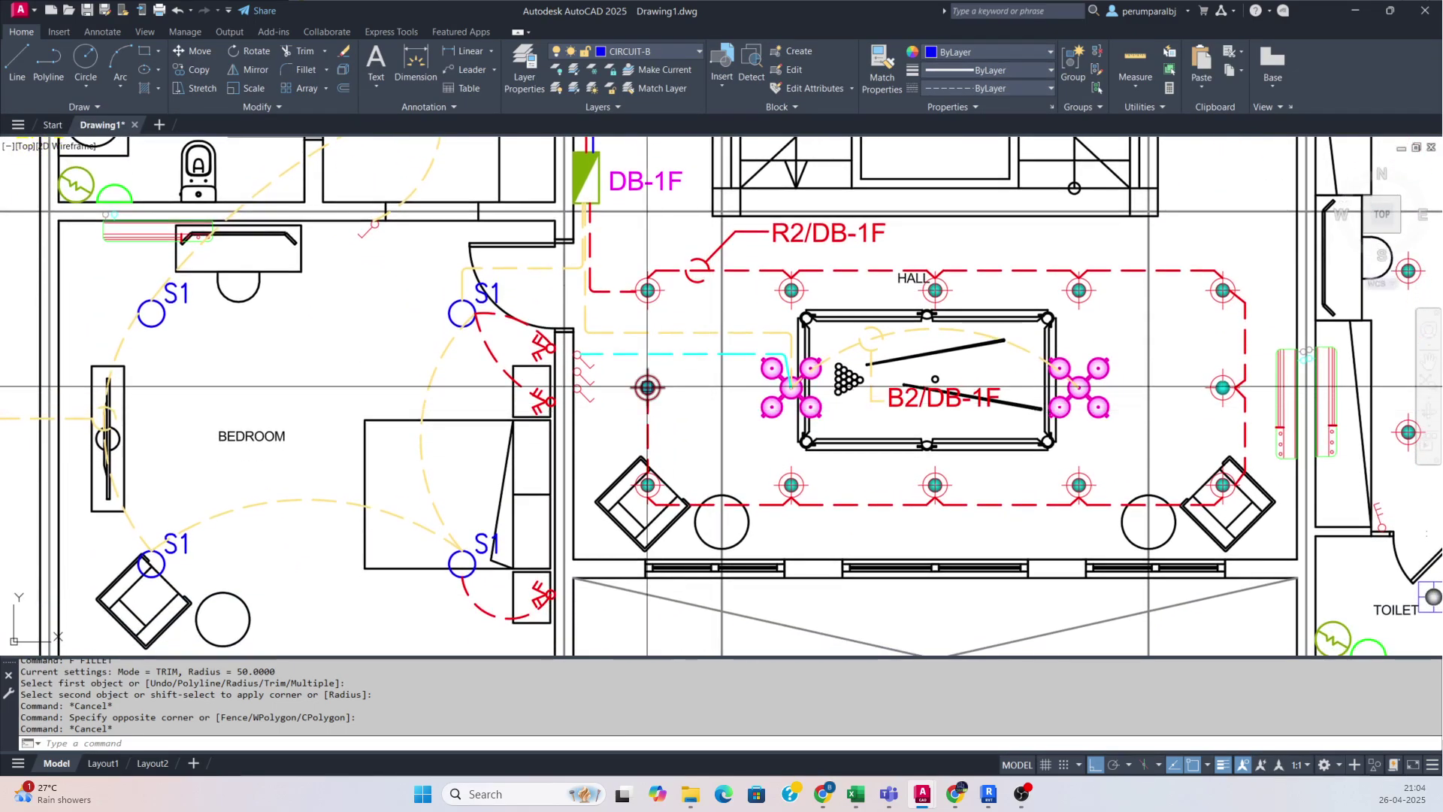
pyautogui.scroll(4, 596, 370)
pyautogui.write('pl')
pyautogui.press('Return')
pyautogui.scroll(4, 555, 387)
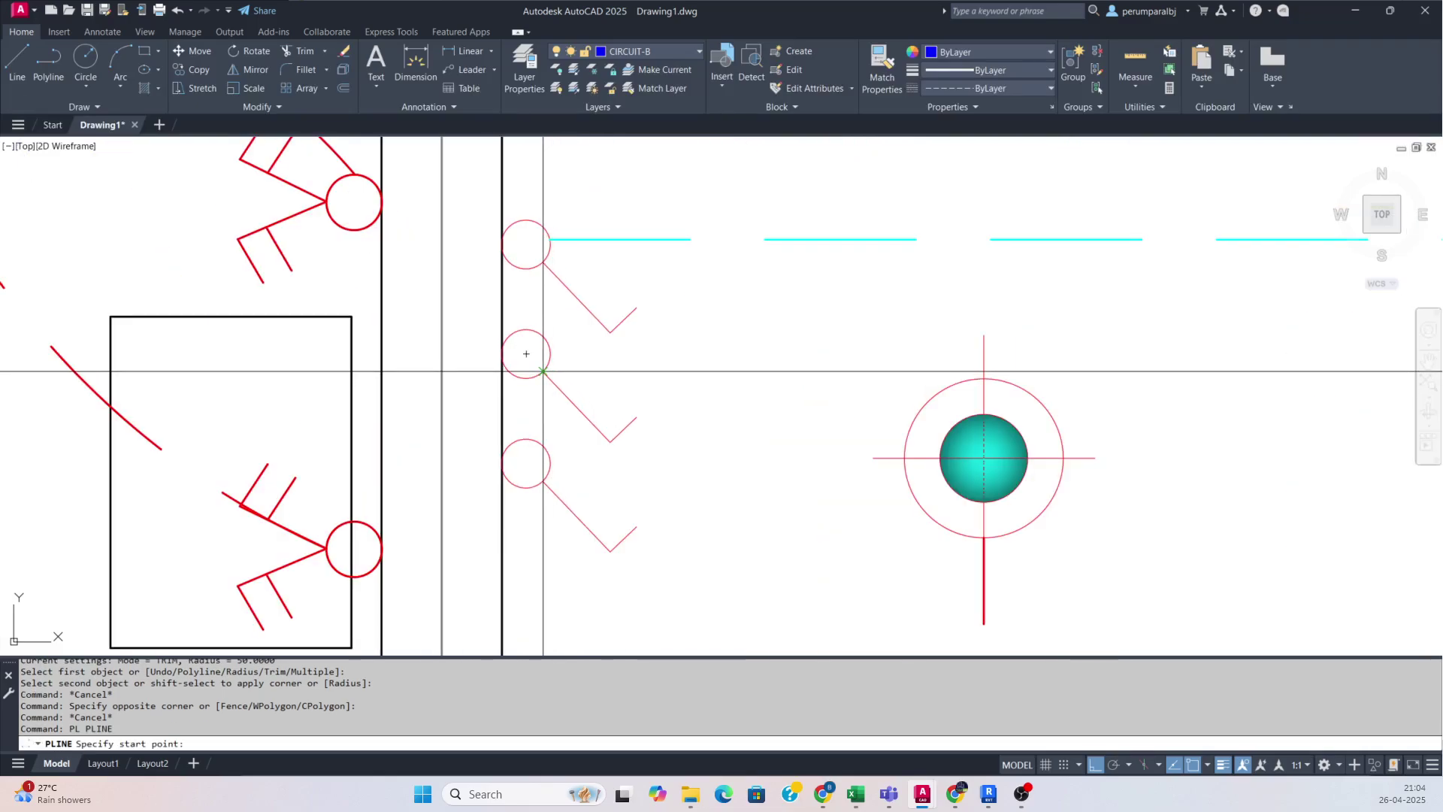
pyautogui.click(550, 381)
pyautogui.click(886, 371)
pyautogui.click(984, 457)
pyautogui.press('Escape')
# - Fillet the corner of the downlight's switch wire with the 50 radius
pyautogui.write('f')
pyautogui.press('Return')
pyautogui.click(834, 371)
pyautogui.click(904, 386)
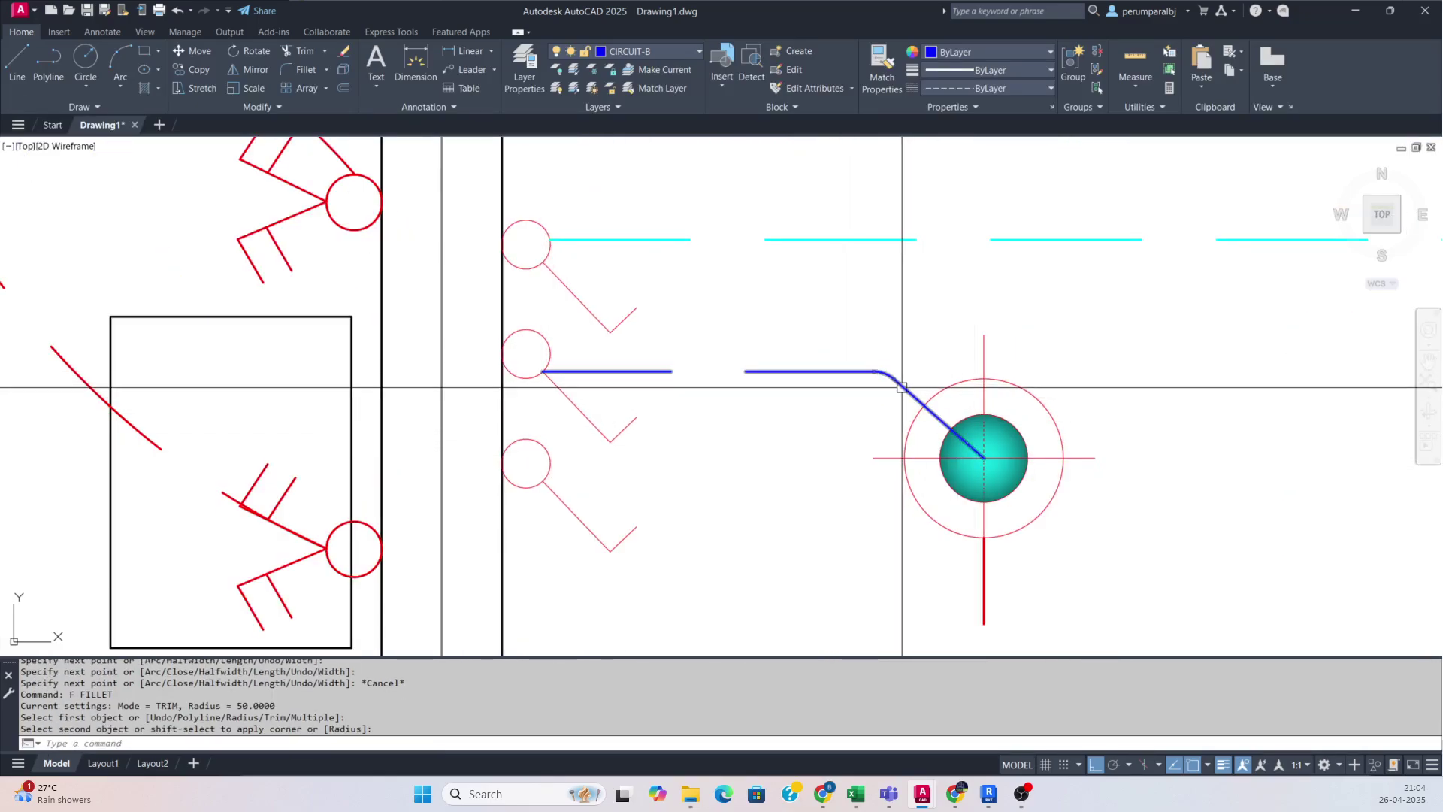
pyautogui.scroll(-5, 904, 387)
# - Match the downlight's switch wire to the cyan chandelier switch wire
pyautogui.write('m')
pyautogui.click(838, 348)
pyautogui.click(845, 366)
pyautogui.click(828, 388)
pyautogui.press('Escape')
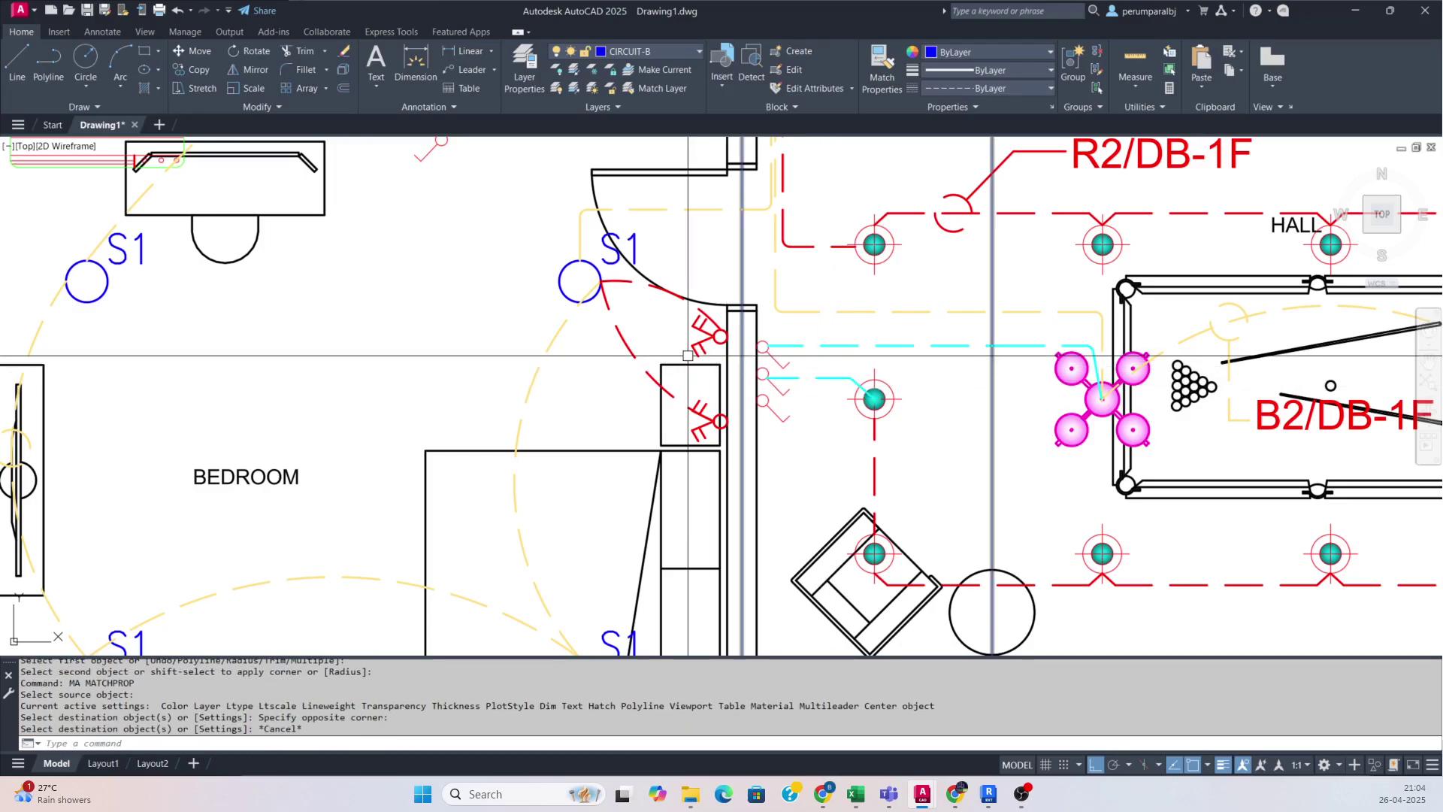
# - Match the two bedroom switch wires at the S1 light by the door to the cyan chandelier switch wire
pyautogui.moveTo(859, 360); pyautogui.dragTo(905, 422, button='middle')
pyautogui.press('space')
pyautogui.click(906, 406)
pyautogui.moveTo(628, 298); pyautogui.dragTo(798, 406, button='middle')
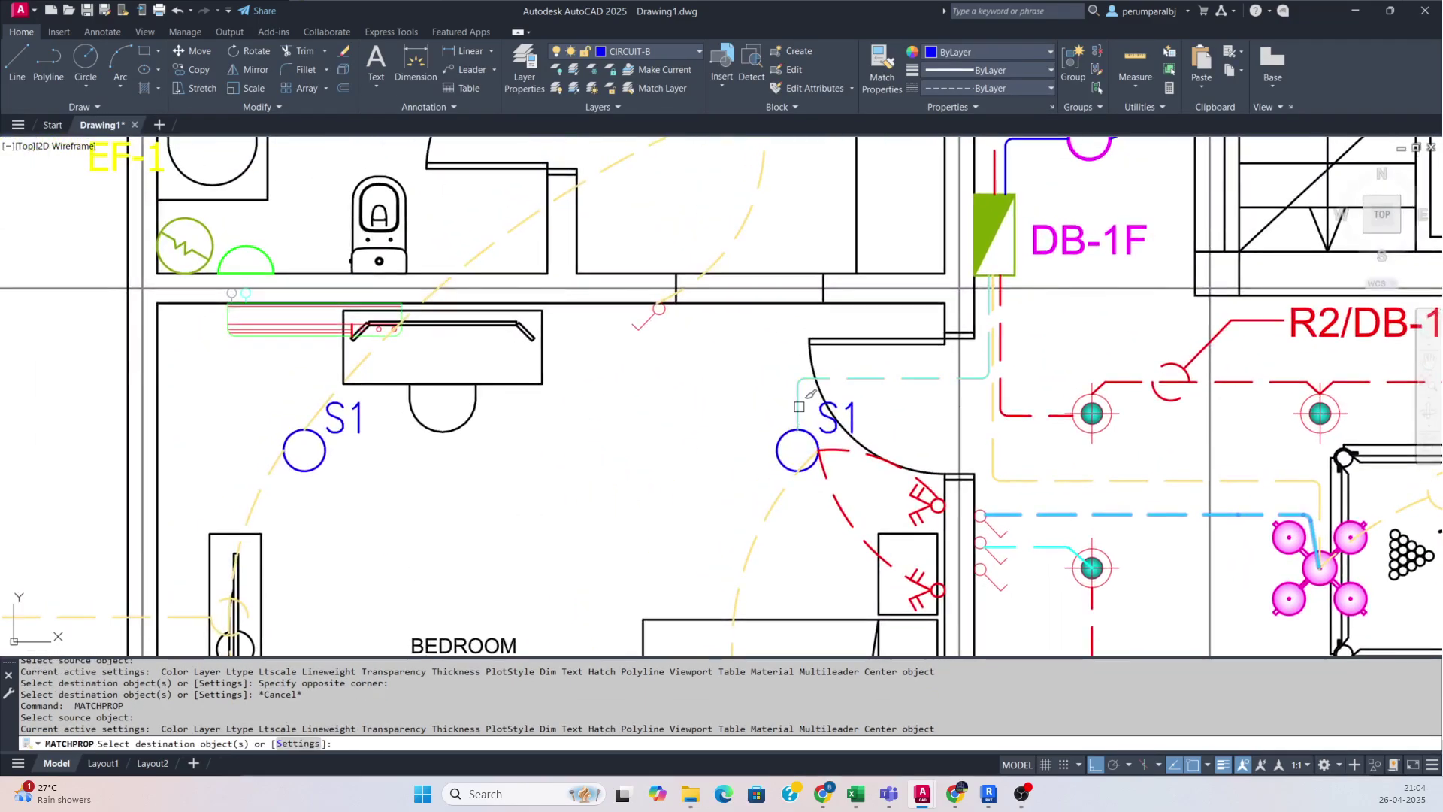
pyautogui.click(844, 481)
pyautogui.click(848, 452)
# - Match the switch wires of the lower dress room and bath to the cyan chandelier switch wire
pyautogui.click(768, 217)
pyautogui.click(684, 220)
pyautogui.moveTo(677, 214); pyautogui.dragTo(717, 349, button='middle')
pyautogui.click(675, 325)
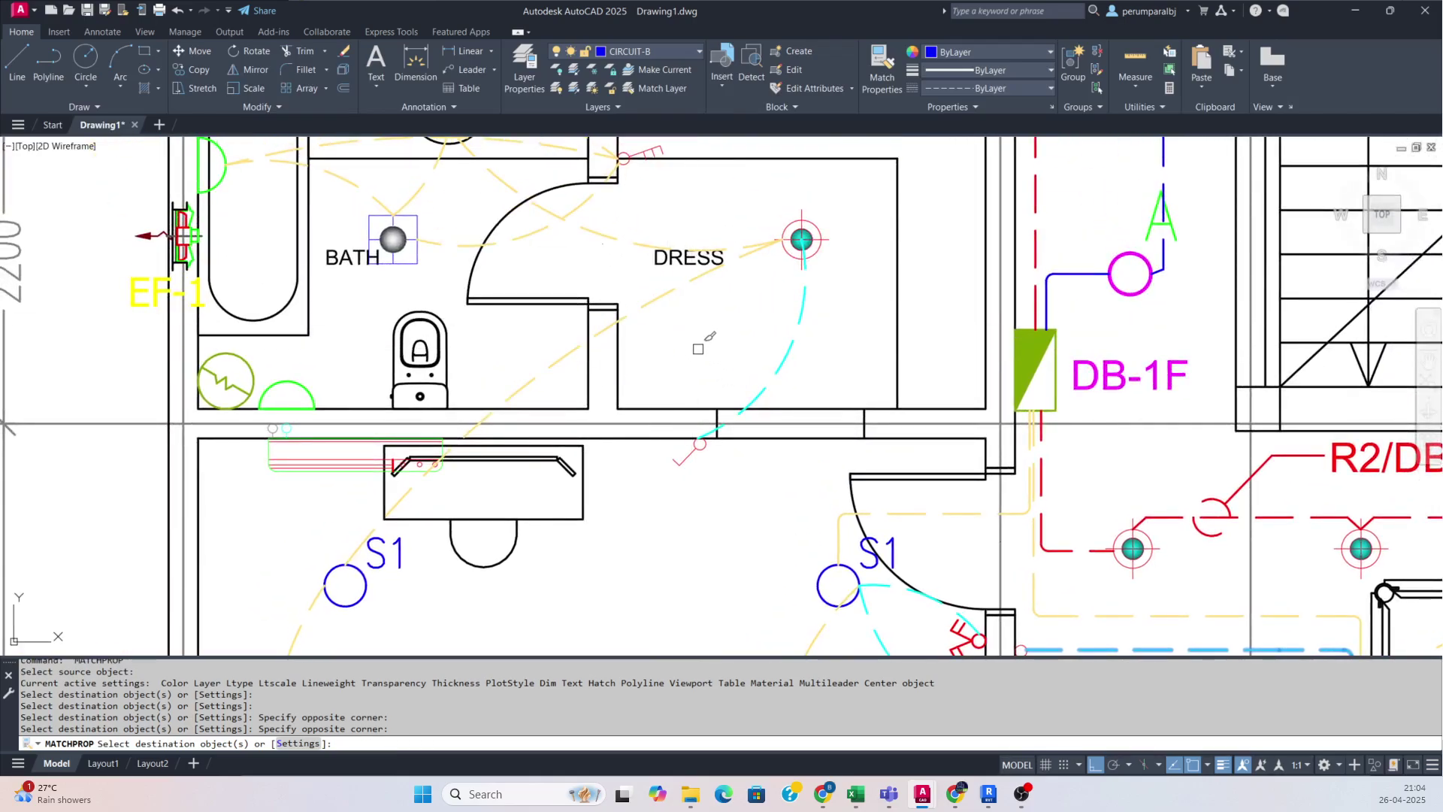
pyautogui.moveTo(587, 154); pyautogui.dragTo(676, 229, button='middle')
pyautogui.click(656, 208)
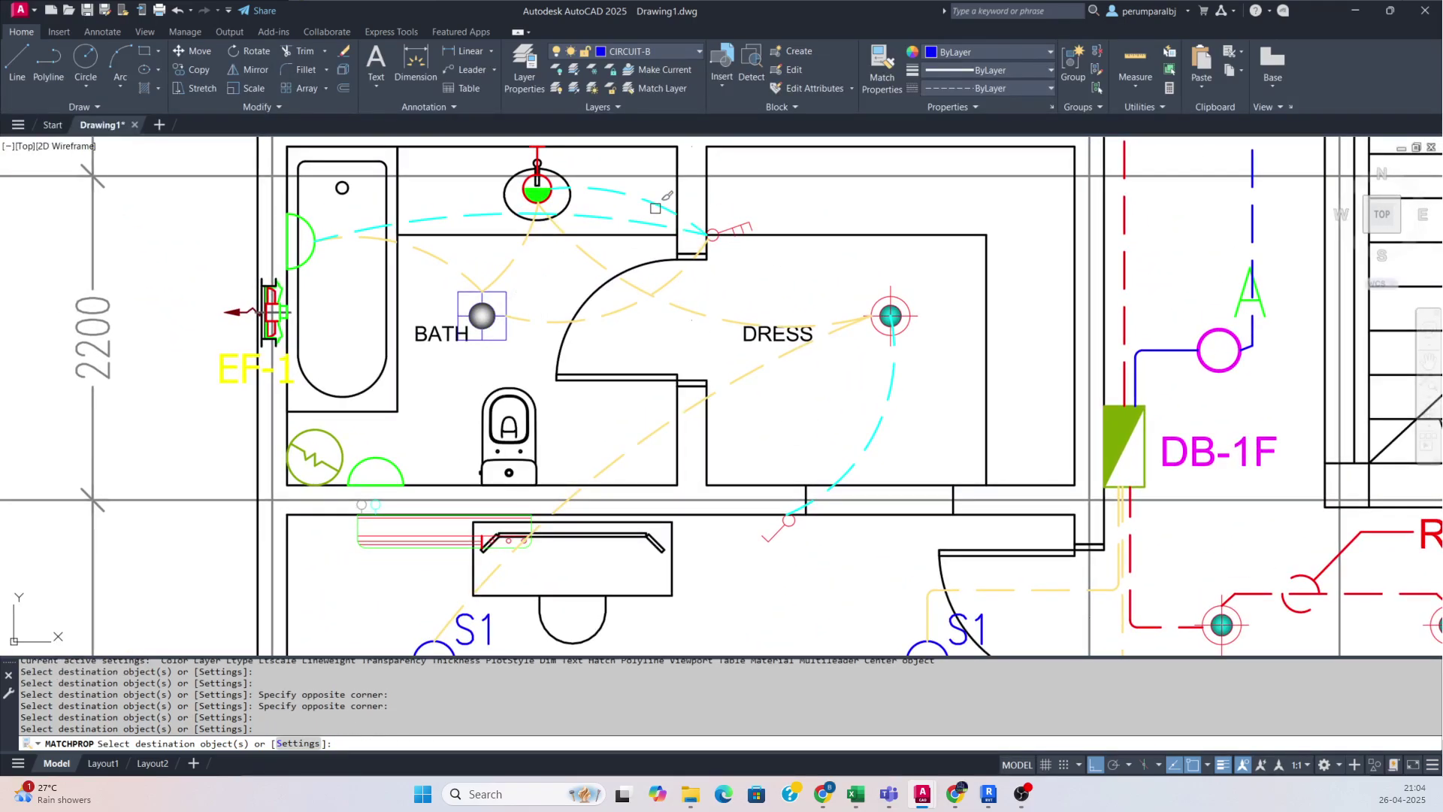
pyautogui.click(601, 313)
pyautogui.press('Escape')
# - Draw a circuit wire on CIRCUIT-B between the upper and middle downlights on the dressing room's east side
pyautogui.scroll(-3, 639, 316)
pyautogui.moveTo(830, 255); pyautogui.dragTo(648, 249, button='middle')
pyautogui.moveTo(633, 393); pyautogui.dragTo(602, 354, button='middle')
pyautogui.moveTo(832, 377); pyautogui.dragTo(689, 464, button='middle')
pyautogui.press('Escape')
pyautogui.scroll(5, 788, 488)
pyautogui.moveTo(786, 490)
pyautogui.mouseDown(button='middle')
pyautogui.moveTo(705, 377)
pyautogui.moveTo(709, 348)
pyautogui.mouseUp(button='middle')
pyautogui.scroll(-2, 705, 379)
pyautogui.press('Escape')
pyautogui.press('Escape')
pyautogui.moveTo(766, 279)
pyautogui.mouseDown(button='middle')
pyautogui.moveTo(773, 371)
pyautogui.moveTo(723, 404)
pyautogui.mouseUp(button='middle')
pyautogui.write('pl')
pyautogui.press('Return')
pyautogui.scroll(4, 763, 267)
pyautogui.click(763, 267)
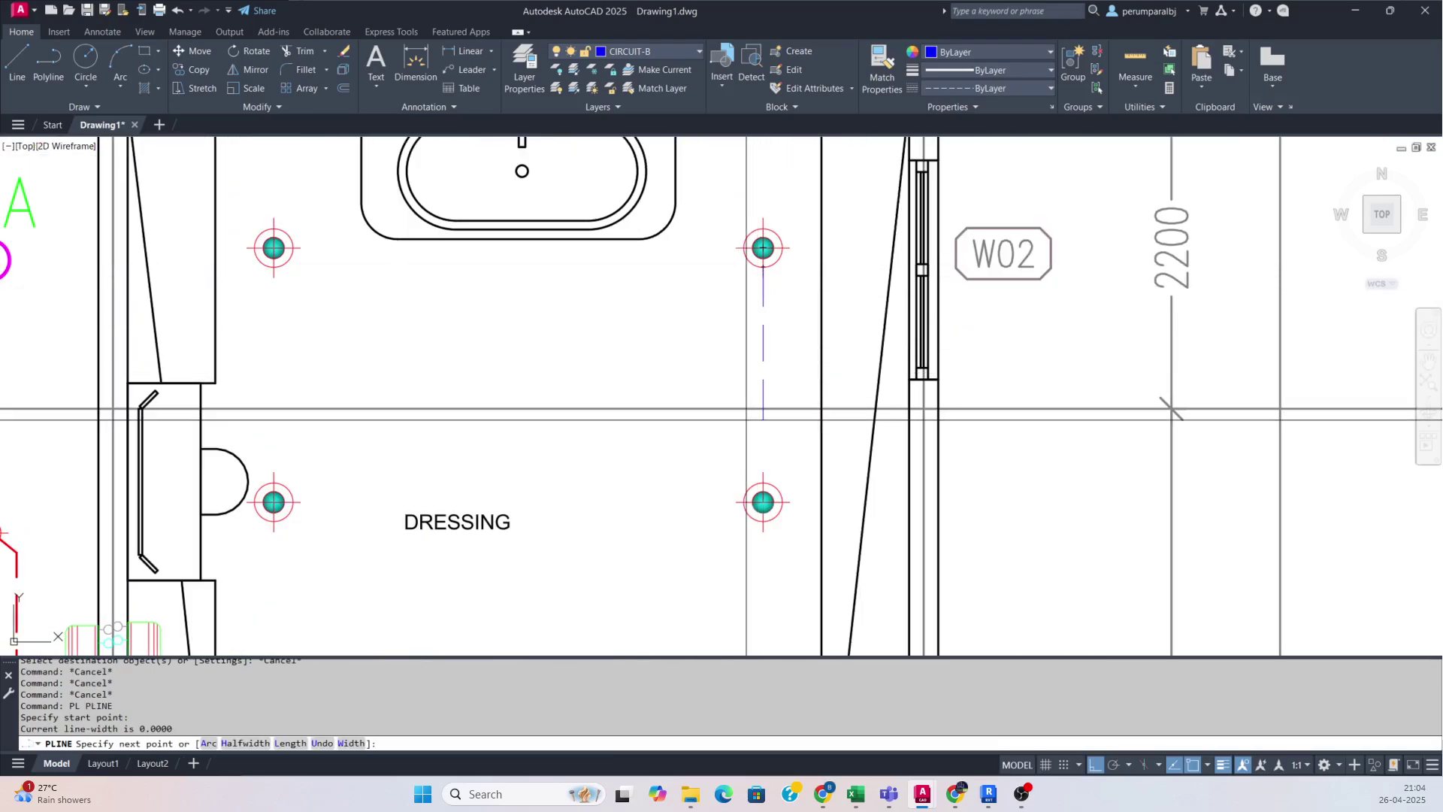
pyautogui.press('Escape')
# - Extend the dressing room wiring from the middle to the lower east downlight and on to the west downlights
pyautogui.press('Return')
pyautogui.click(763, 521)
pyautogui.scroll(-3, 764, 532)
pyautogui.scroll(2, 764, 571)
pyautogui.moveTo(764, 571); pyautogui.dragTo(763, 418, button='middle')
pyautogui.scroll(1, 763, 418)
pyautogui.click(754, 478)
pyautogui.press('Escape')
pyautogui.press('Return')
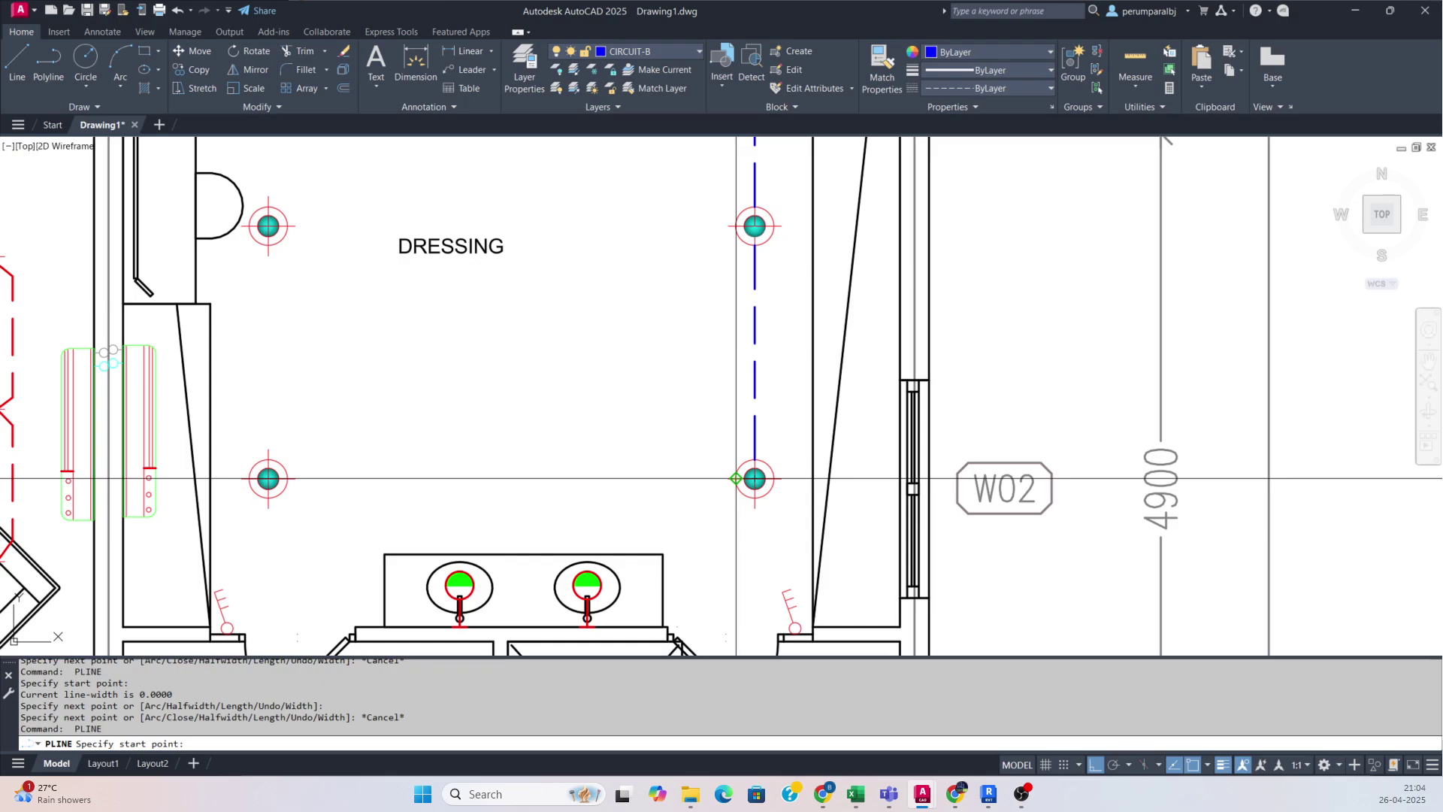
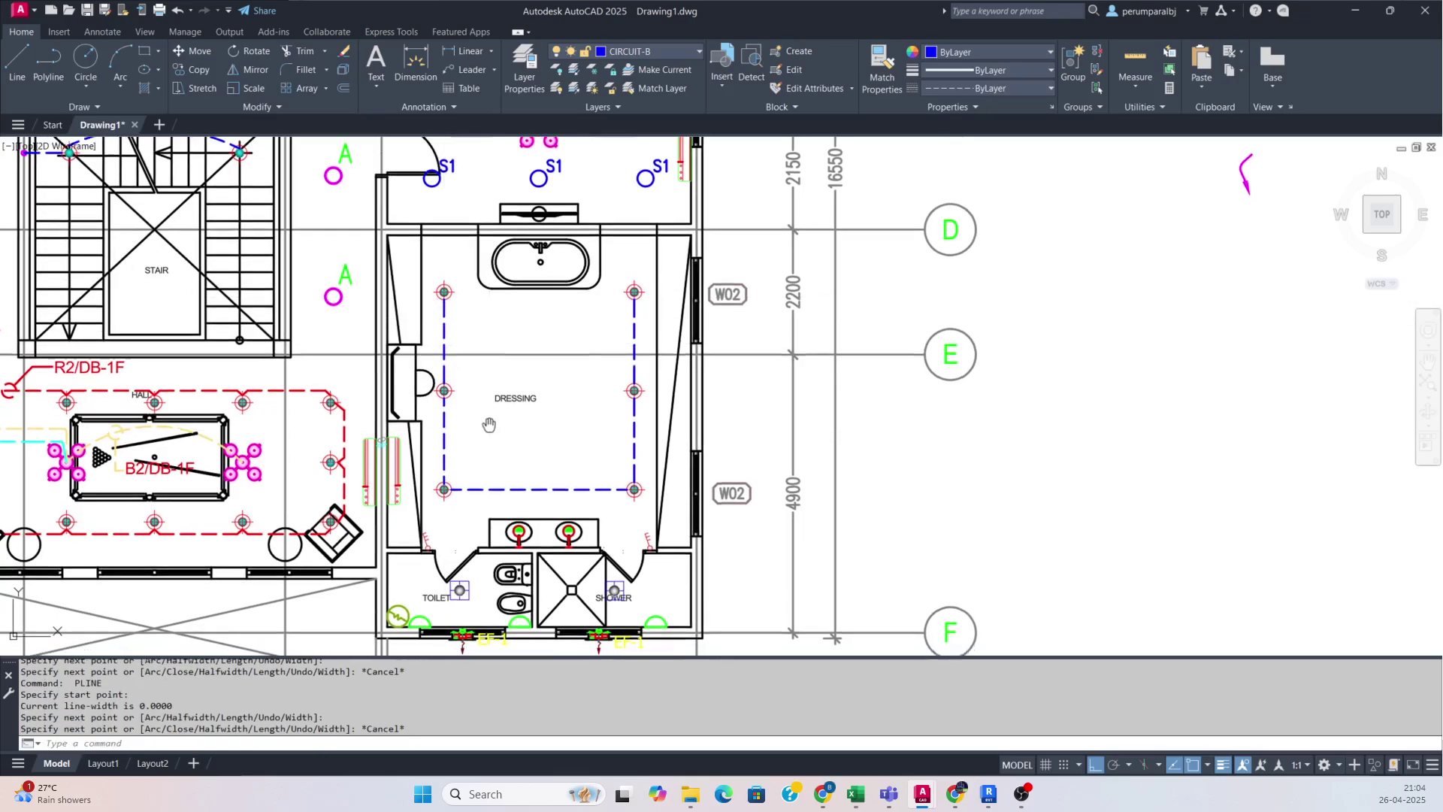
# - Erase the horizontal wire linking the dressing room's two lower downlights
pyautogui.scroll(2, 522, 519)
pyautogui.write('e')
pyautogui.click(530, 372)
pyautogui.click(519, 412)
pyautogui.press('space')
pyautogui.press('Escape')
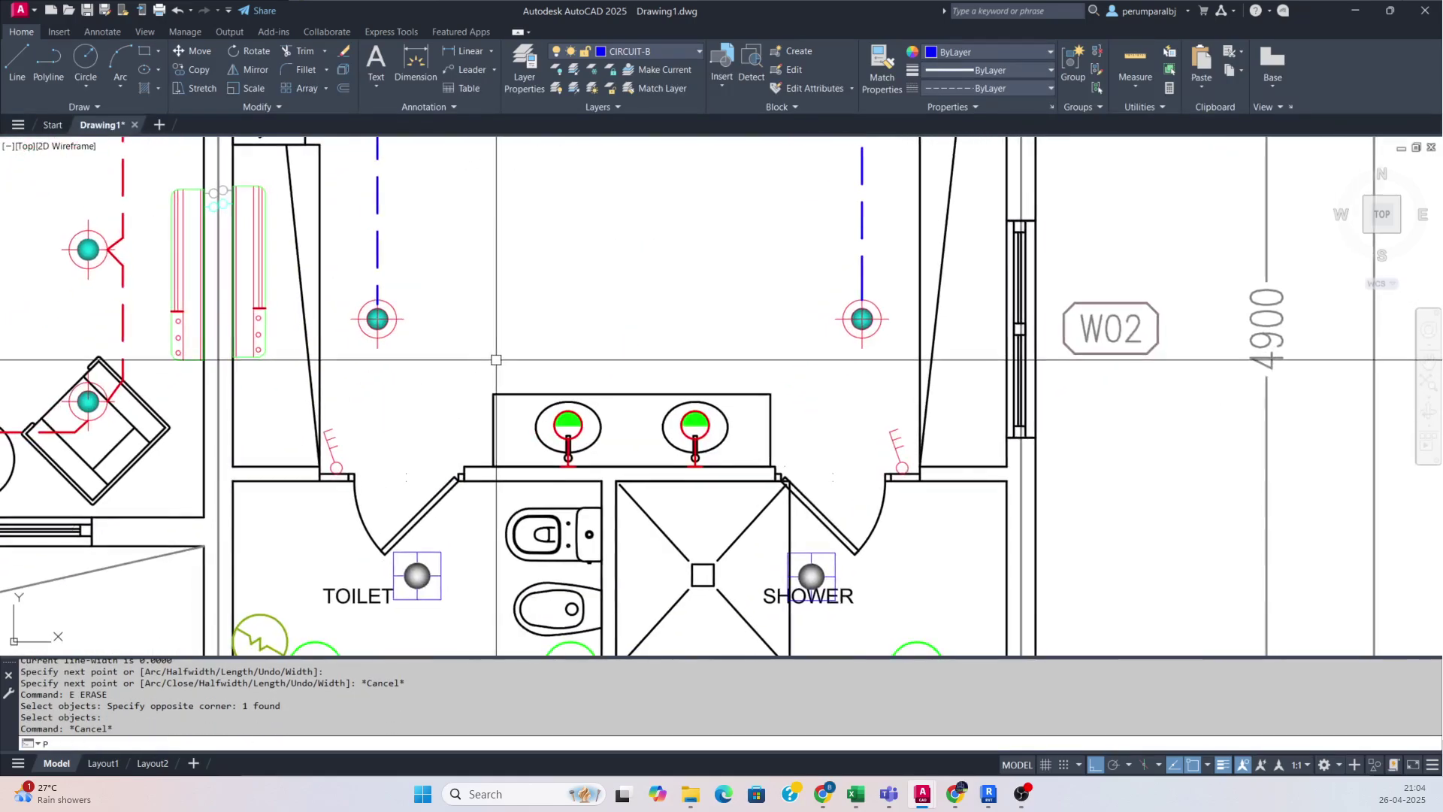
pyautogui.write('pl')
pyautogui.press('Return')
pyautogui.click(377, 318)
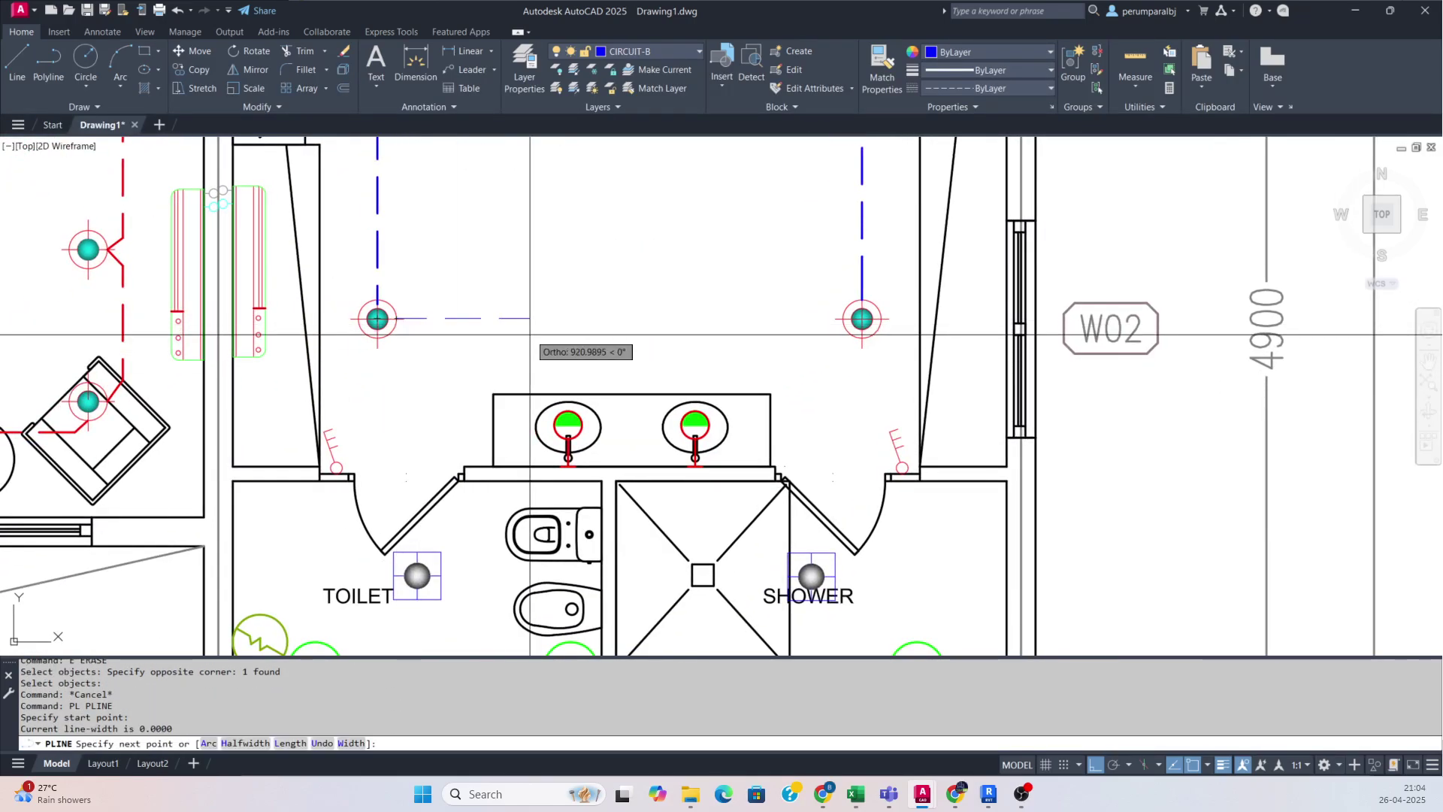
pyautogui.scroll(-2, 501, 319)
pyautogui.press('Escape')
# - Draw a circuit wire from the dressing room's lower west downlight to the toilet ceiling light, with an angled end
pyautogui.press('Return')
pyautogui.click(378, 319)
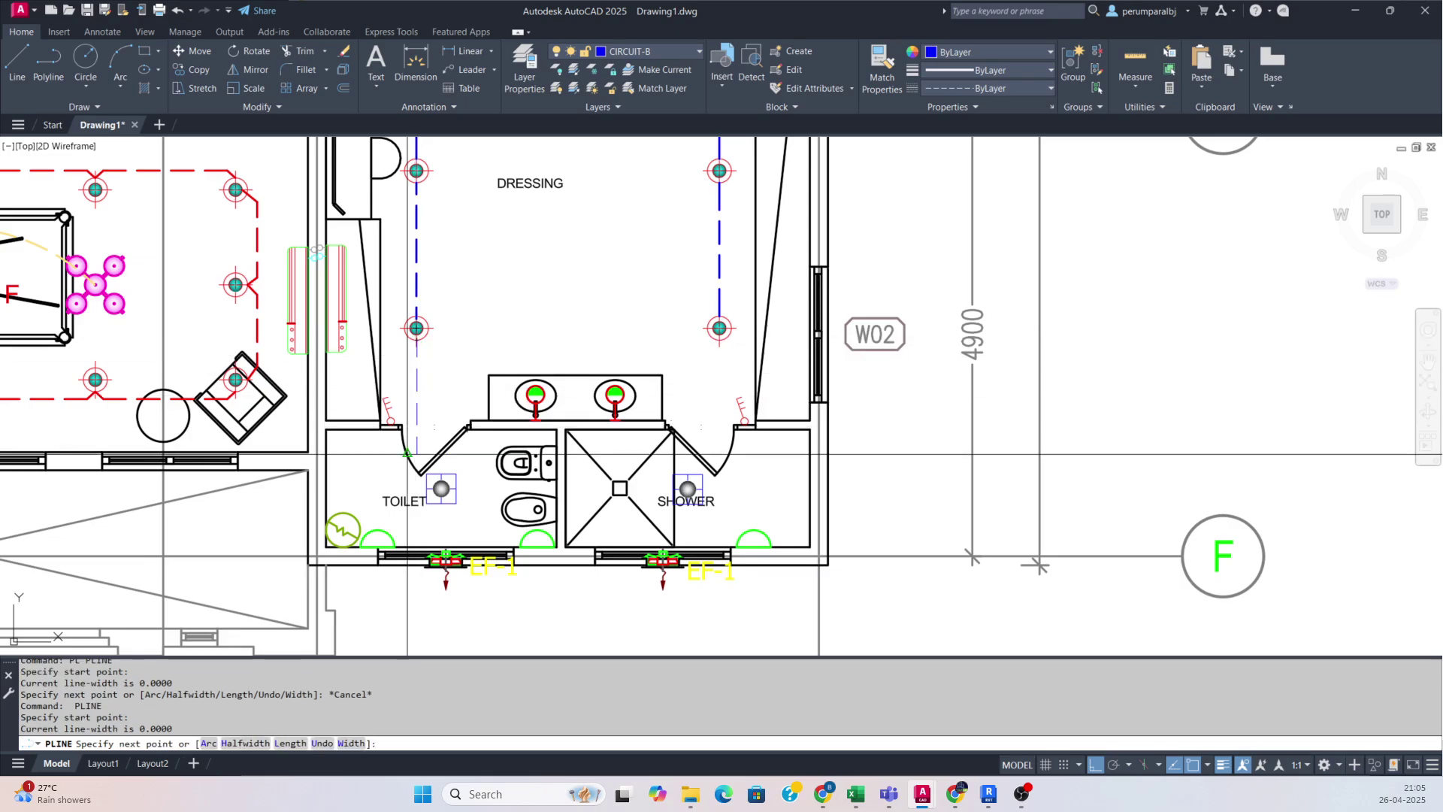
pyautogui.scroll(4, 405, 492)
pyautogui.click(404, 490)
pyautogui.click(459, 507)
pyautogui.moveTo(420, 519); pyautogui.dragTo(524, 377, button='middle')
pyautogui.press('F8')
pyautogui.scroll(2, 518, 436)
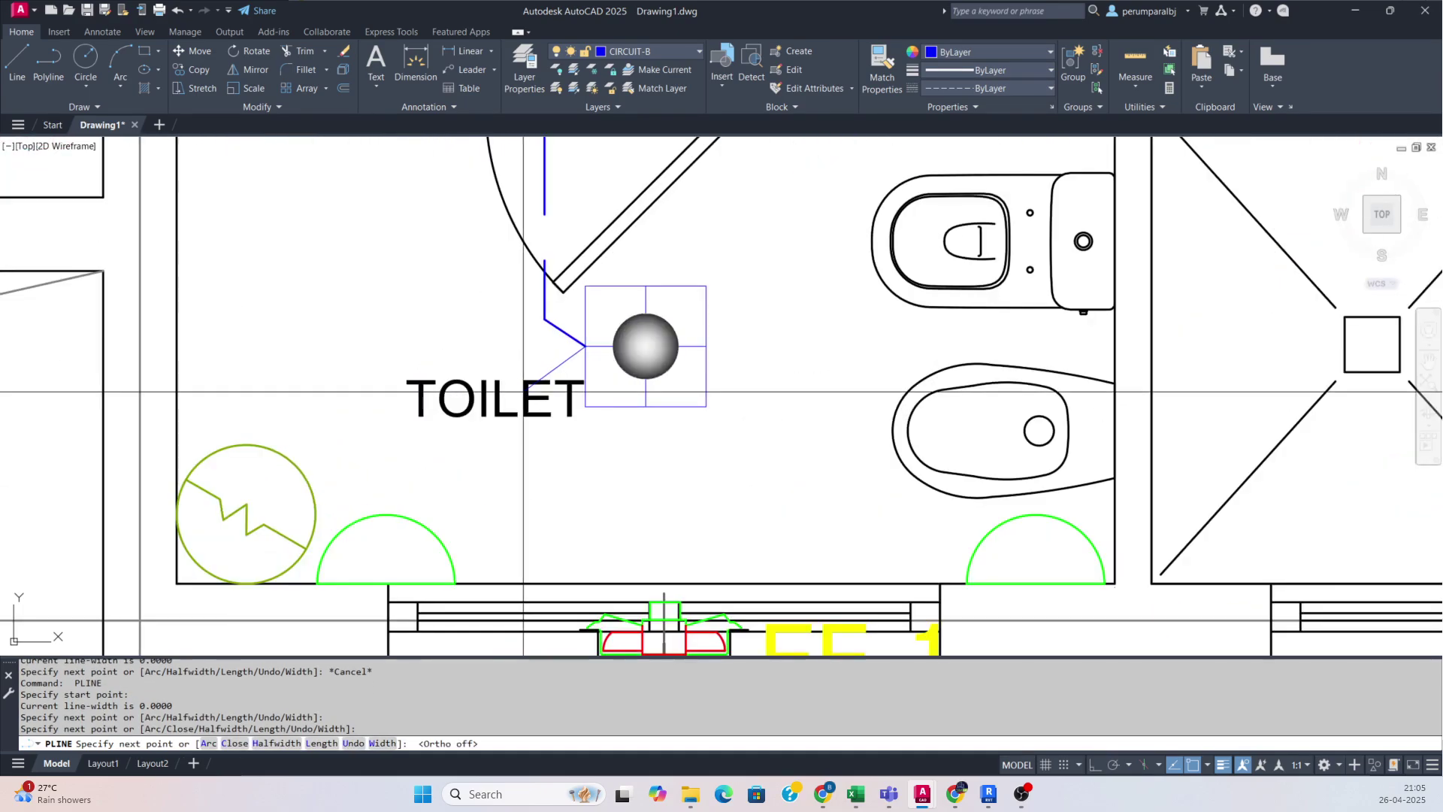
pyautogui.scroll(-2, 524, 429)
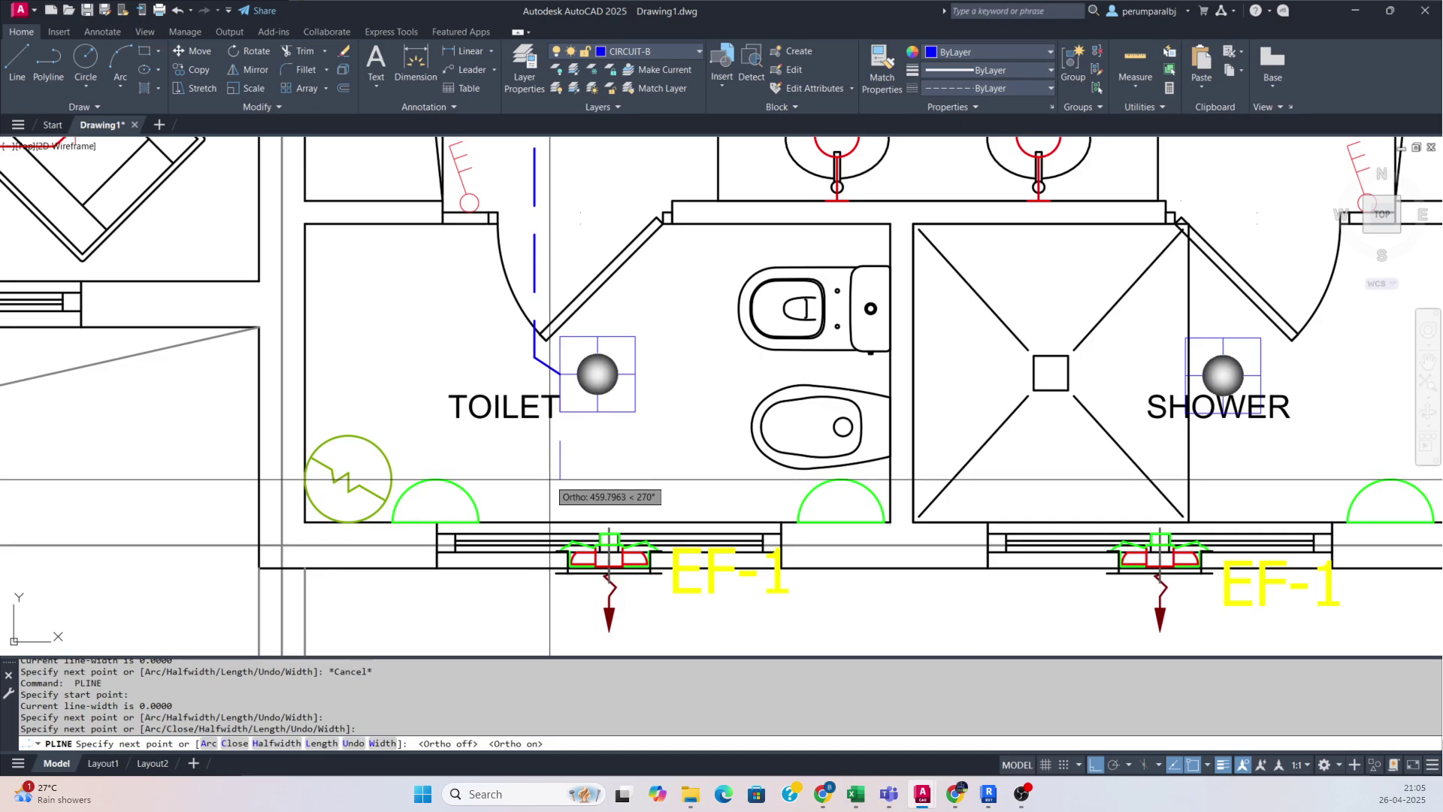
pyautogui.press('F8')
pyautogui.press('Escape')
# - Draw a circuit wire from the underside of the toilet ceiling light to the wall light at the toilet's southeast corner
pyautogui.press('Return')
pyautogui.click(598, 412)
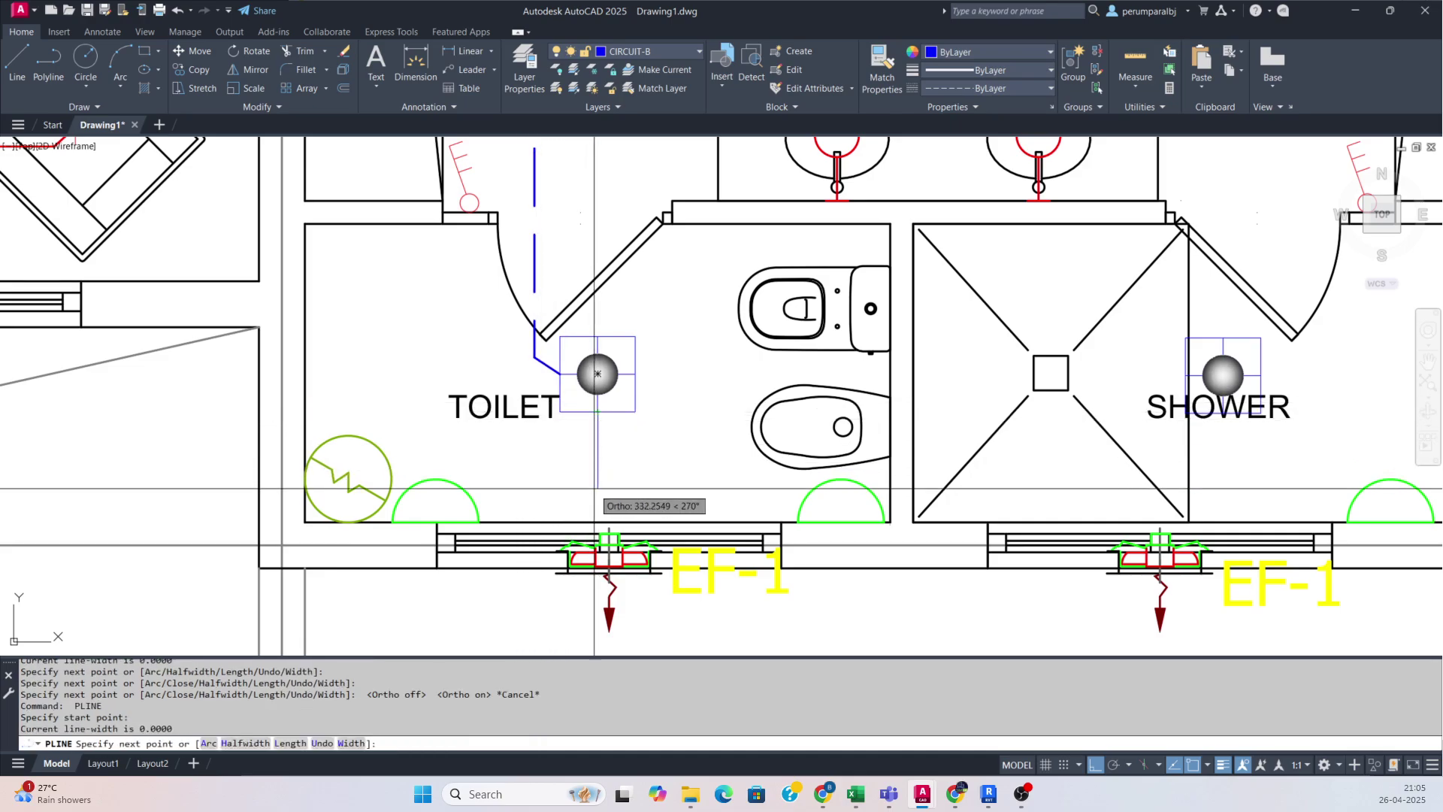
pyautogui.click(772, 490)
pyautogui.click(799, 513)
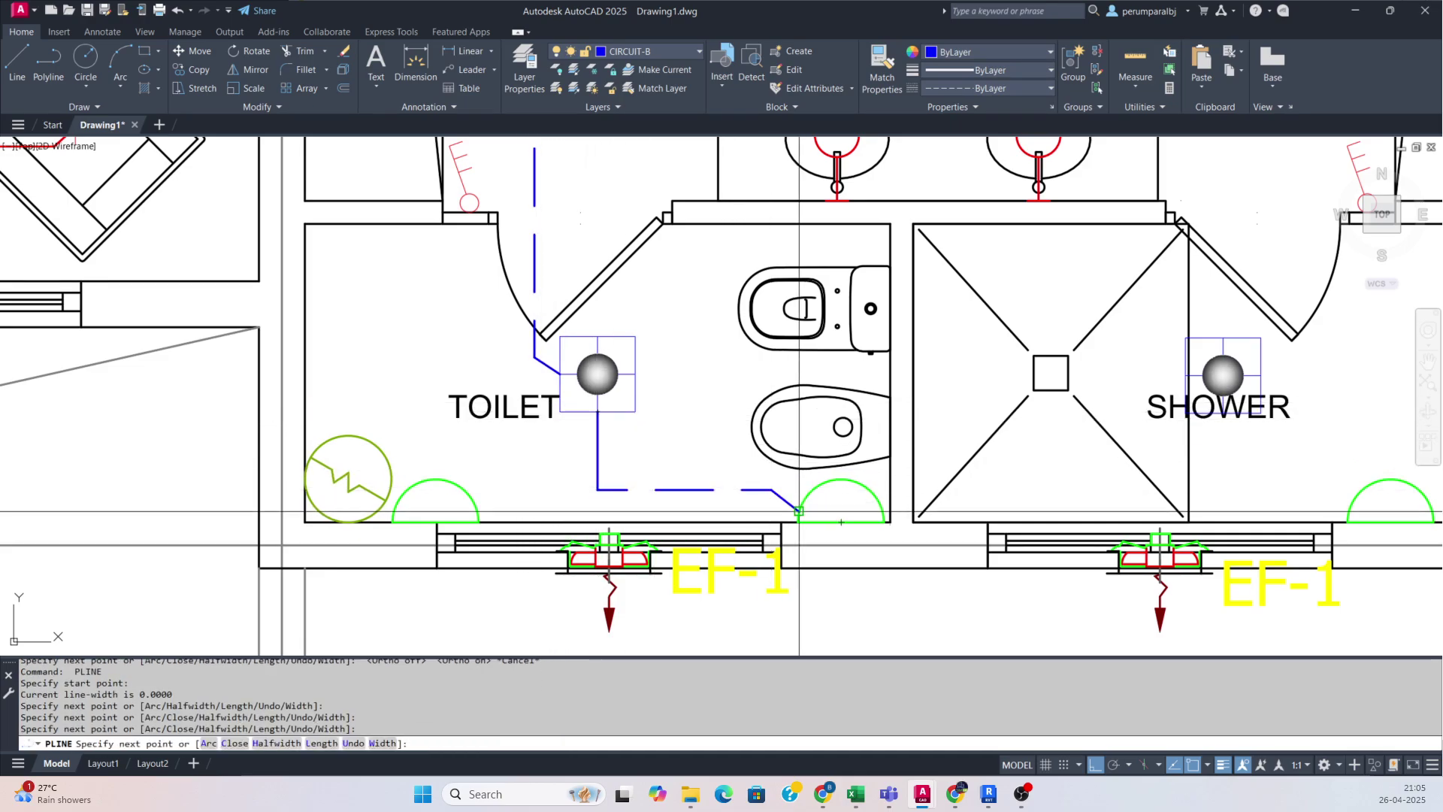
pyautogui.press('Escape')
# - Draw a straight circuit wire from the toilet's southeast wall light up to the west washbasin light
pyautogui.press('Return')
pyautogui.click(844, 427)
pyautogui.scroll(3, 844, 371)
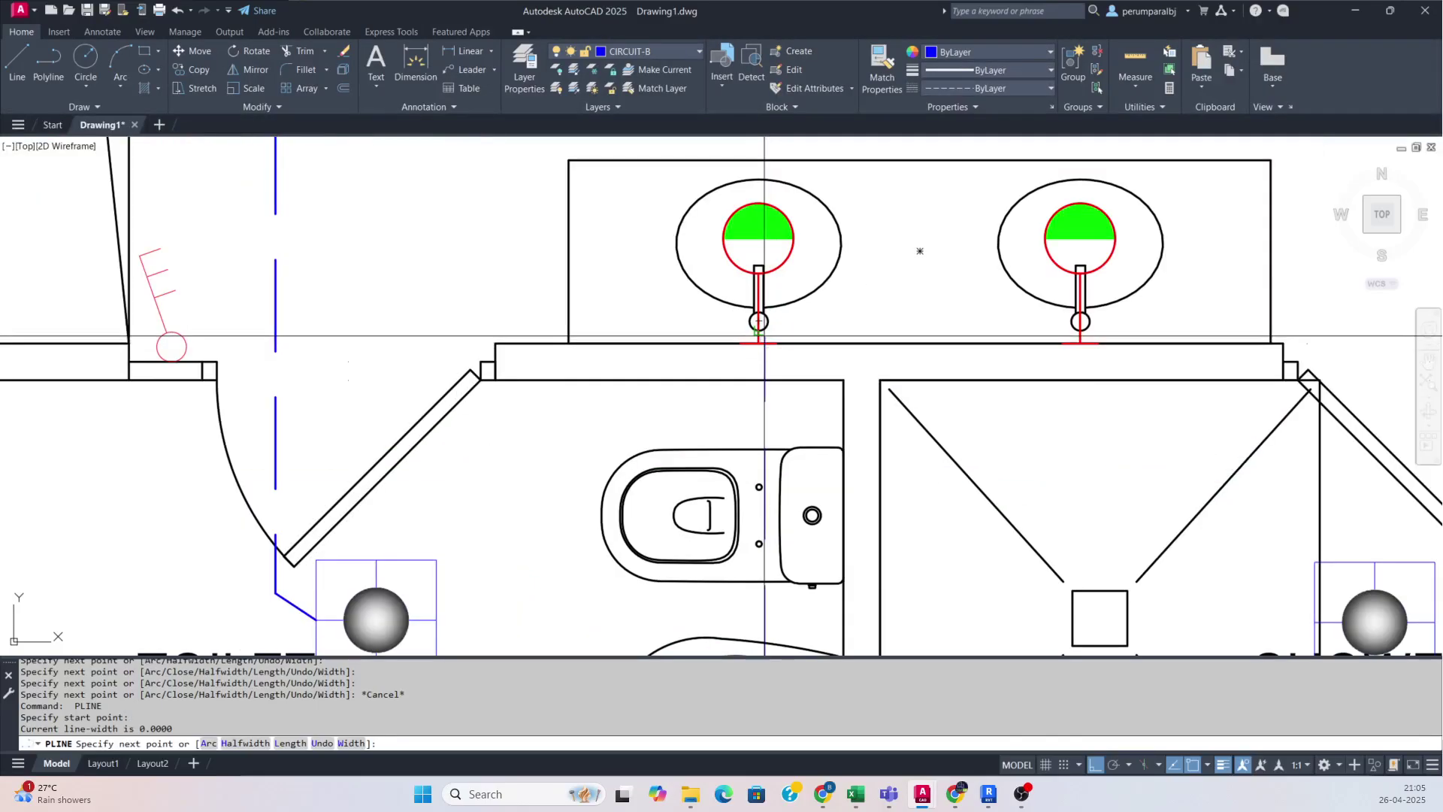
pyautogui.press('Escape')
pyautogui.scroll(-6, 759, 344)
pyautogui.scroll(2, 702, 319)
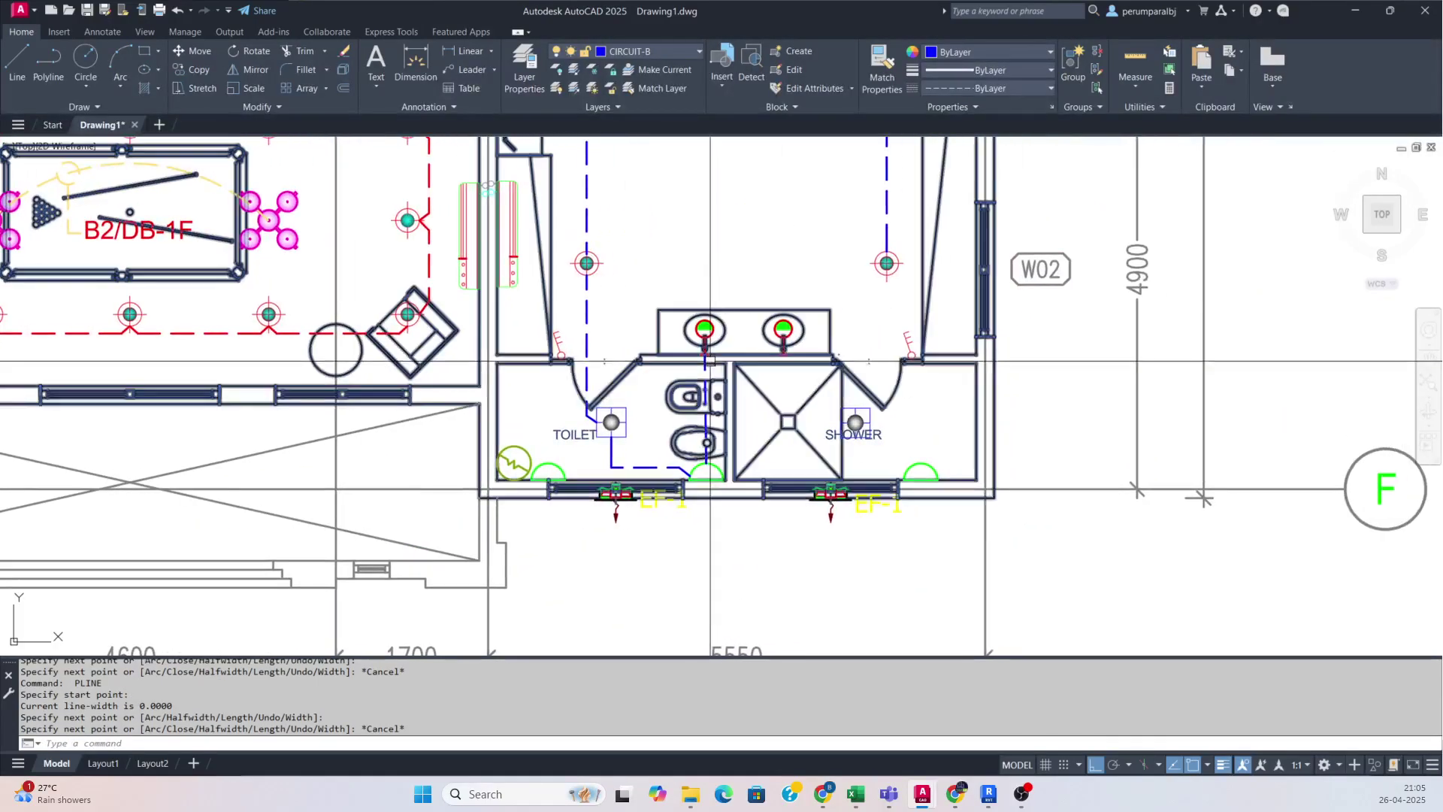
# - Try a straight wire upward from the west washbasin light, and erase that short segment
pyautogui.press('Return')
pyautogui.click(696, 268)
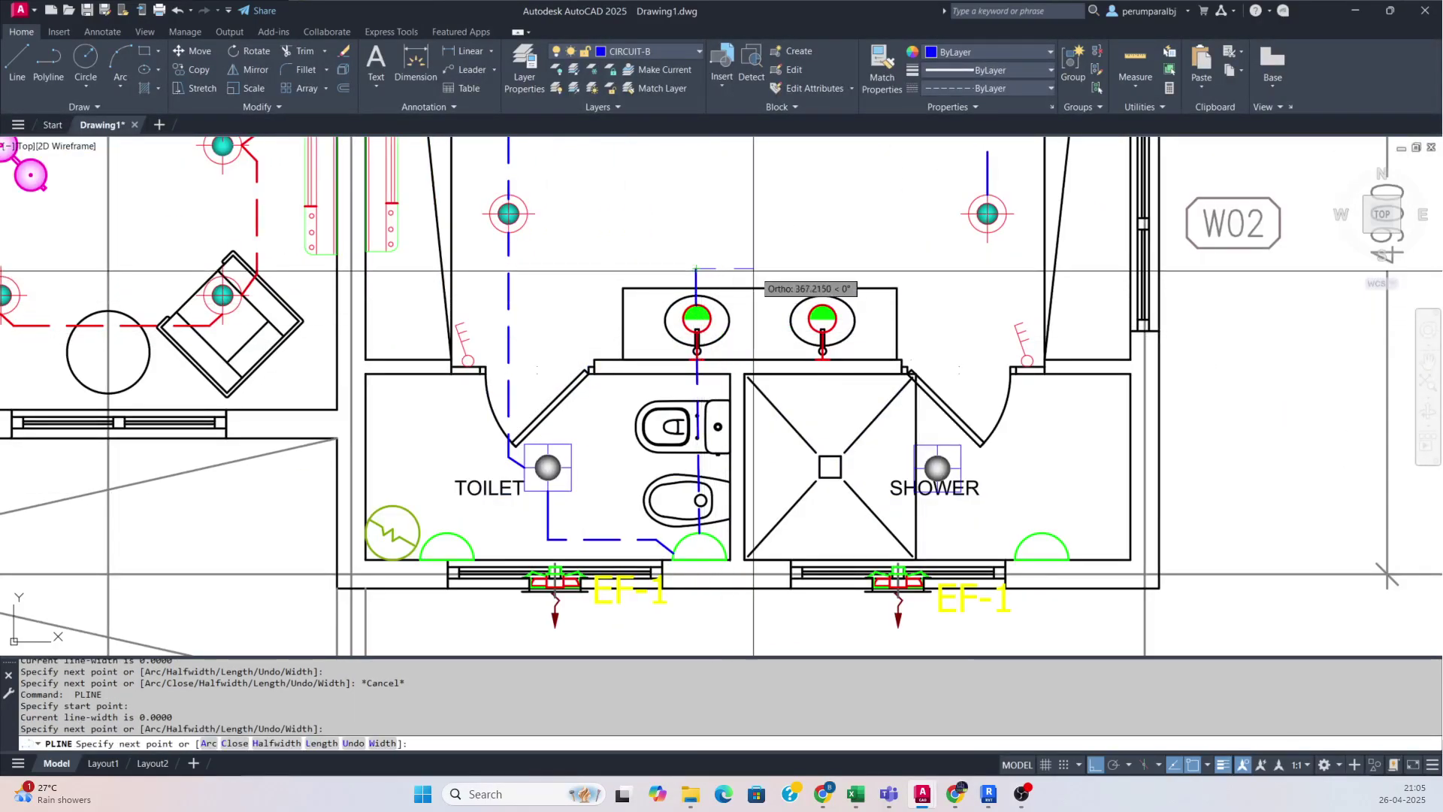
pyautogui.press('Escape')
pyautogui.write('e')
pyautogui.press('Return')
pyautogui.click(695, 274)
pyautogui.press('Return')
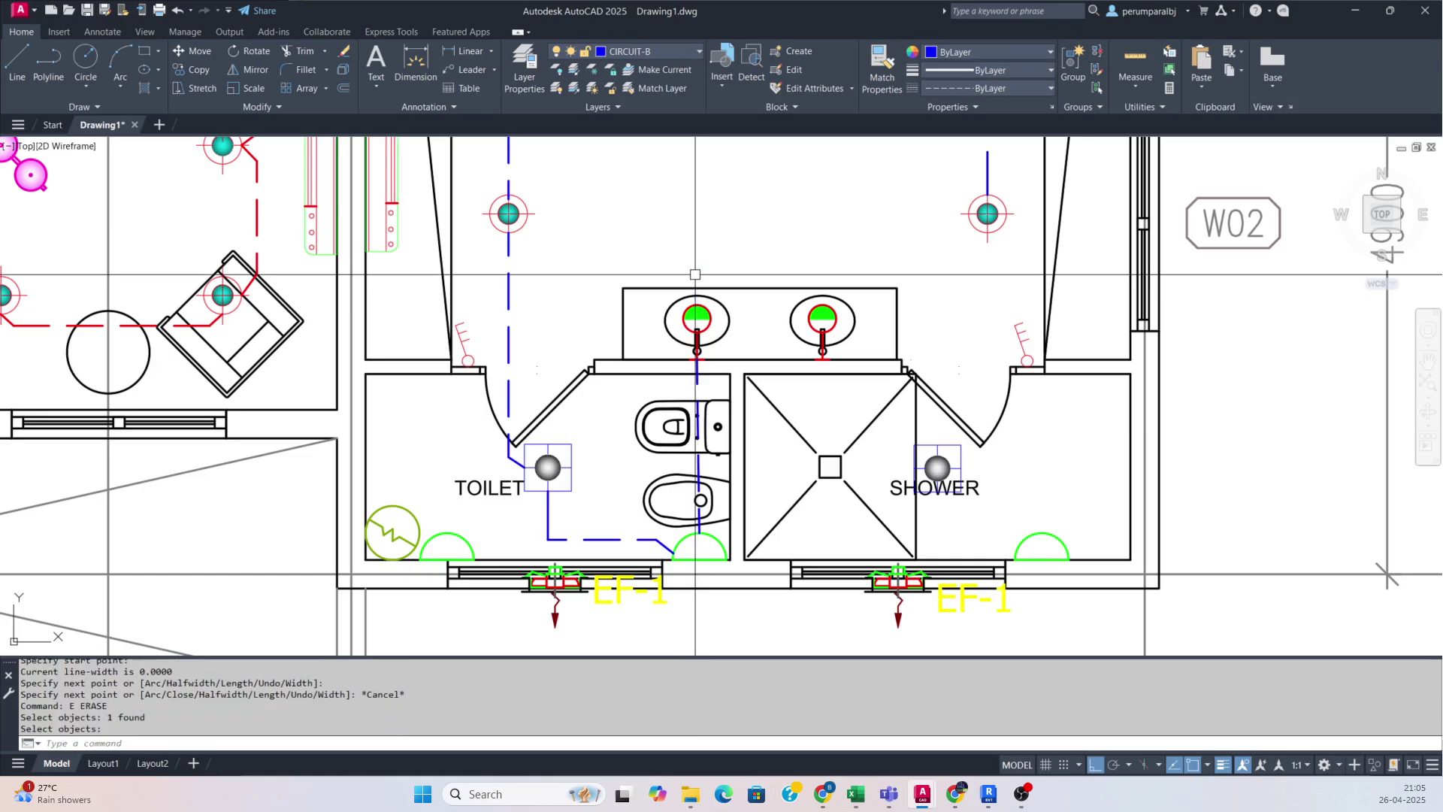
# - Link the two washbasin lights with an arc wire and adjust its curve above the counter
pyautogui.write('a')
pyautogui.press('Return')
pyautogui.click(697, 305)
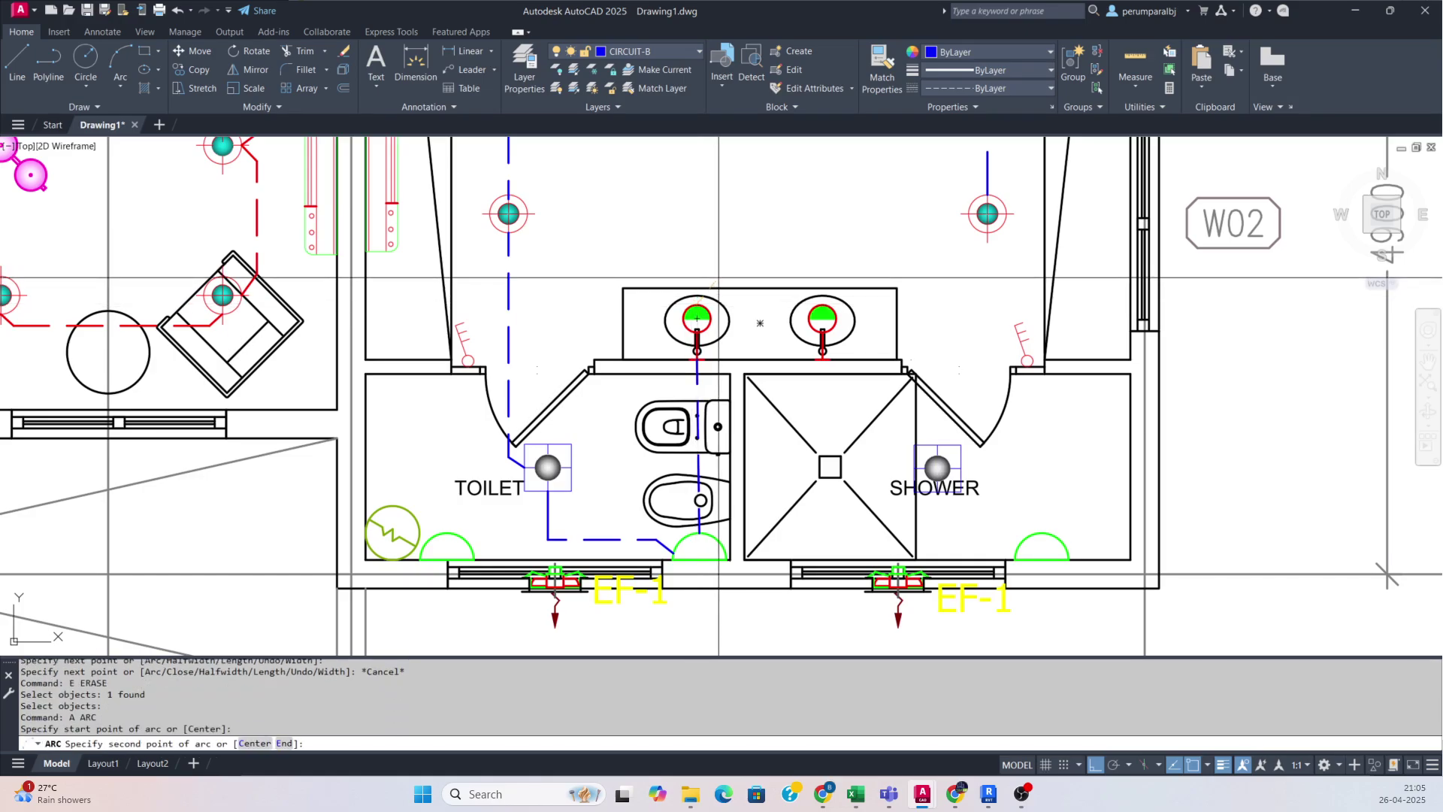
pyautogui.click(824, 305)
pyautogui.press('Escape')
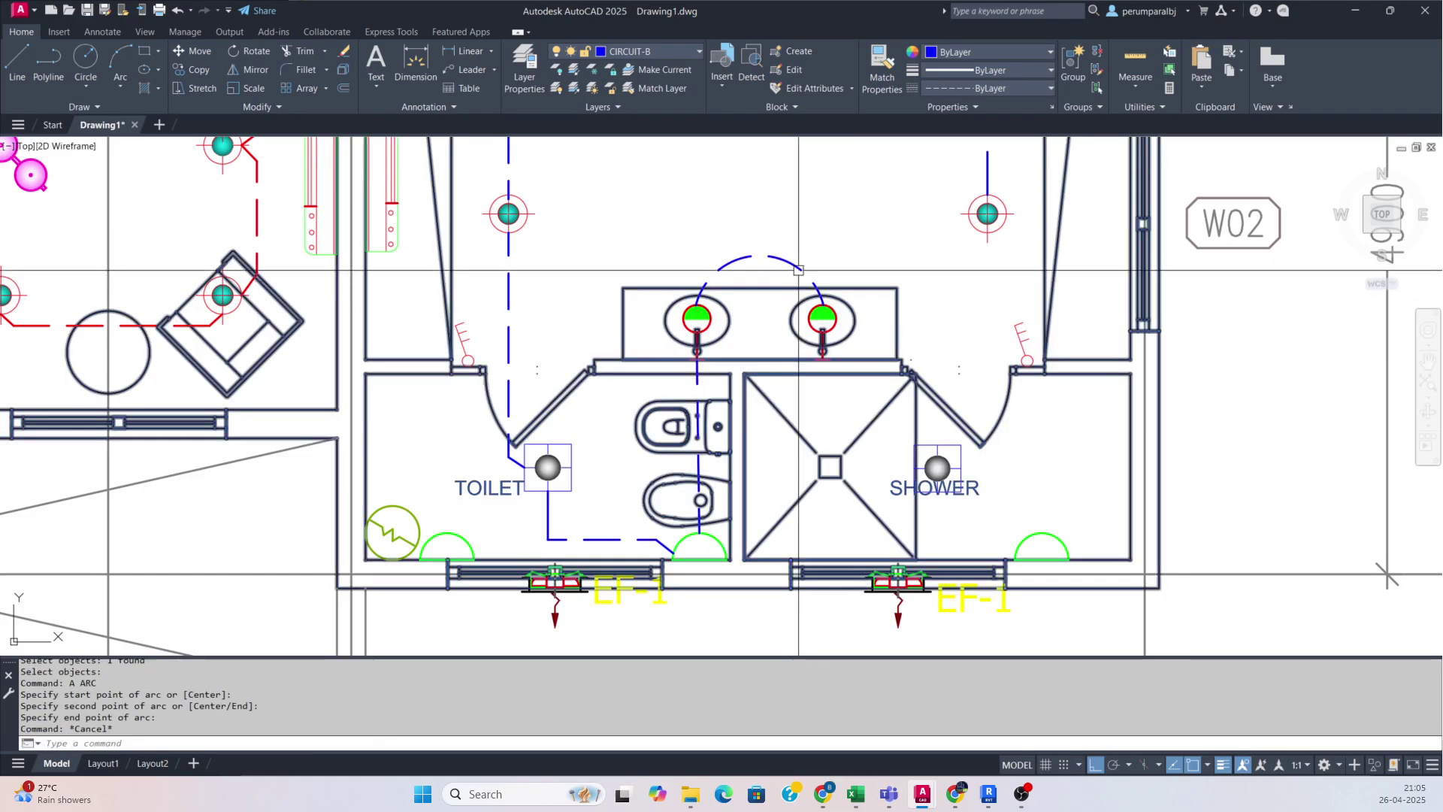
pyautogui.click(767, 260)
pyautogui.press('Escape')
pyautogui.scroll(-5, 626, 372)
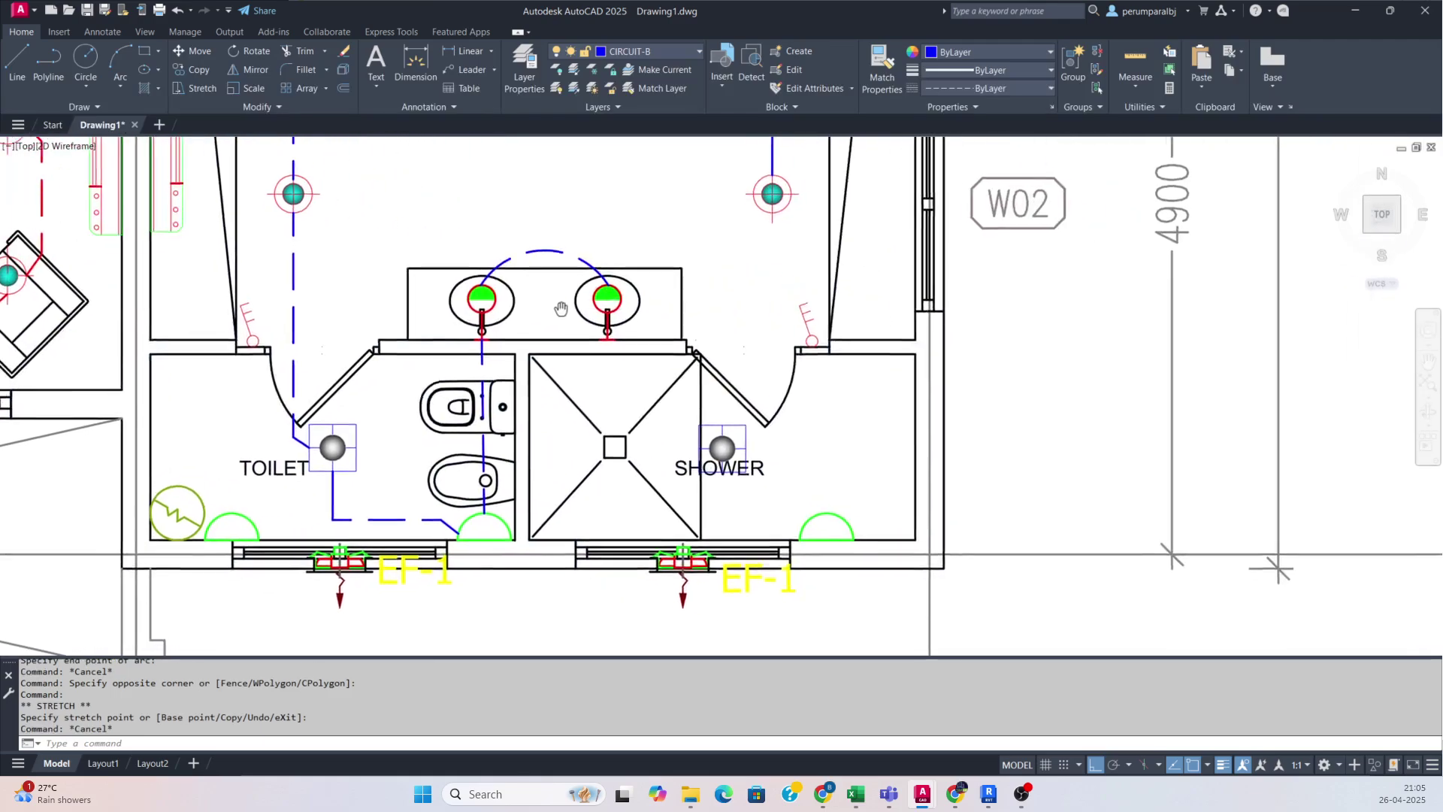
# - Draw a circuit wire from the east washbasin light to the top of the shower ceiling light
pyautogui.moveTo(626, 372); pyautogui.dragTo(571, 359, button='middle')
pyautogui.write('pl')
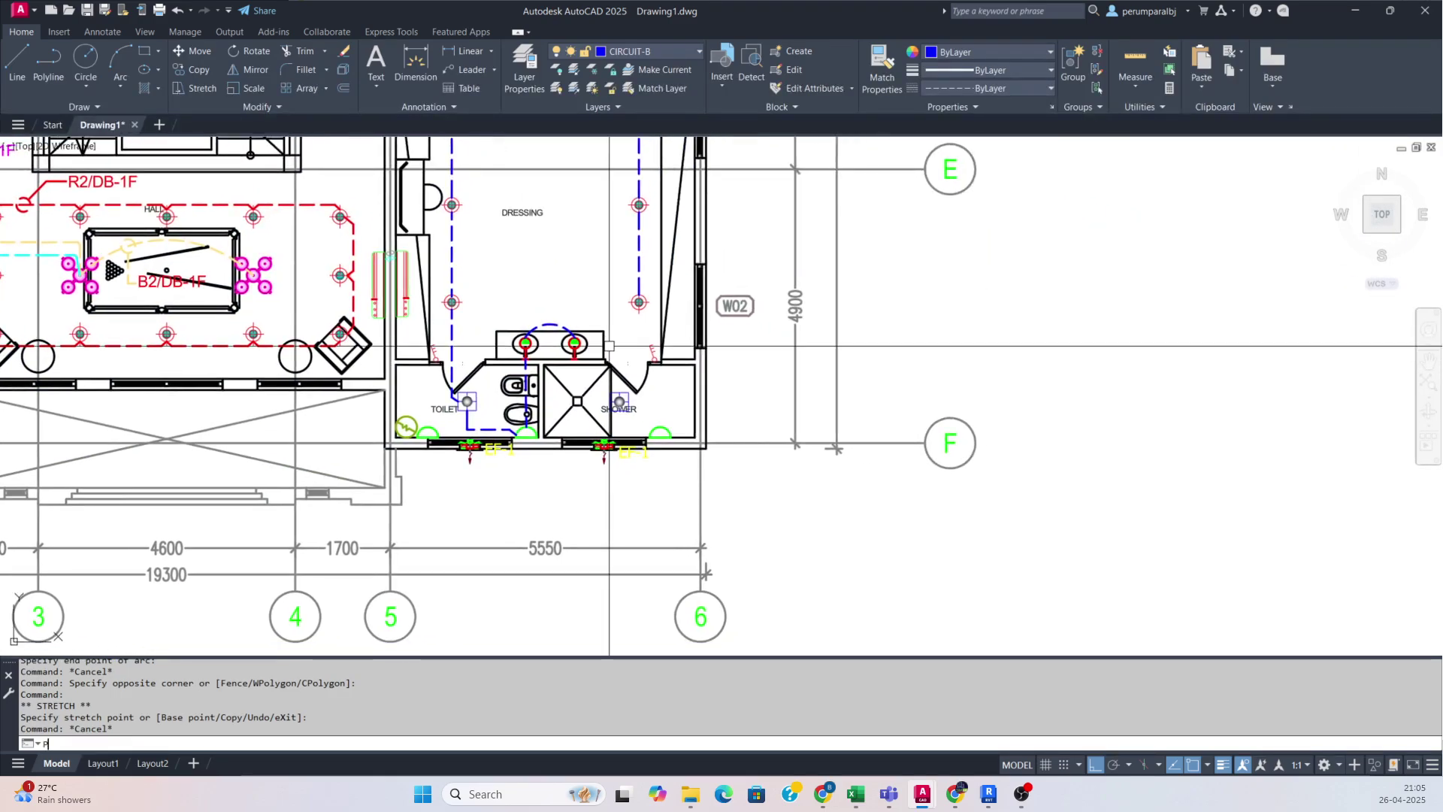
pyautogui.press('Return')
pyautogui.scroll(6, 595, 349)
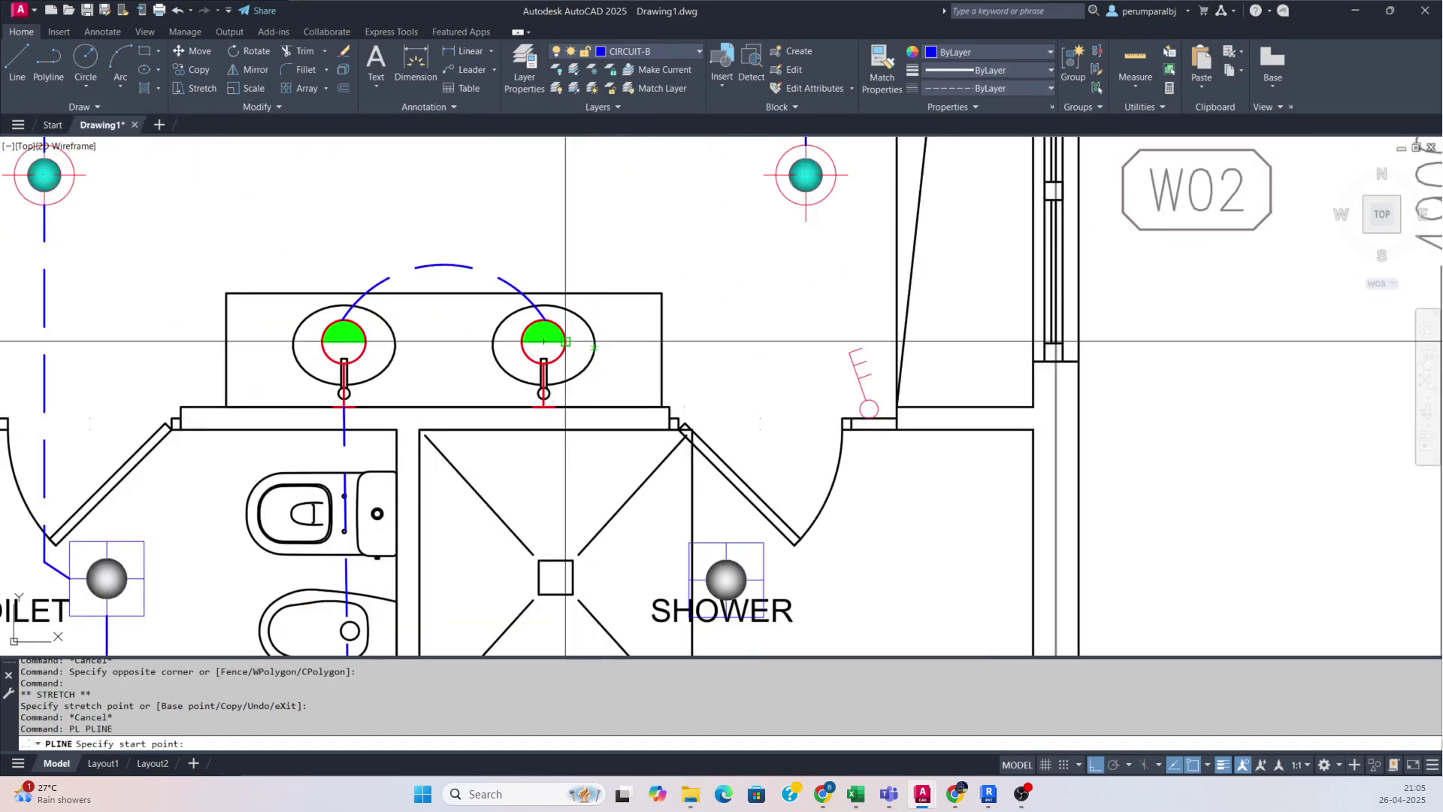
pyautogui.click(714, 342)
pyautogui.scroll(2, 714, 519)
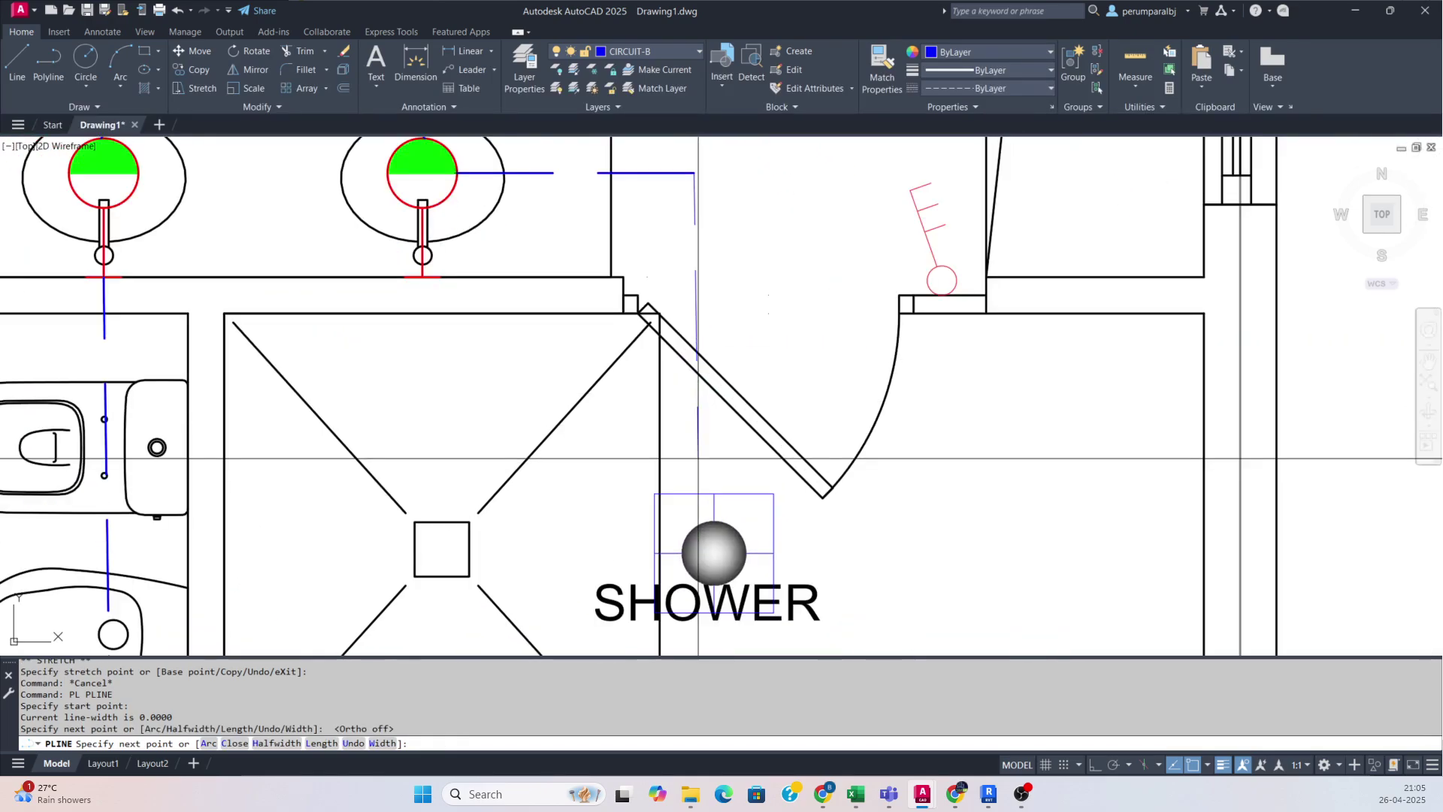
pyautogui.click(705, 452)
pyautogui.click(714, 494)
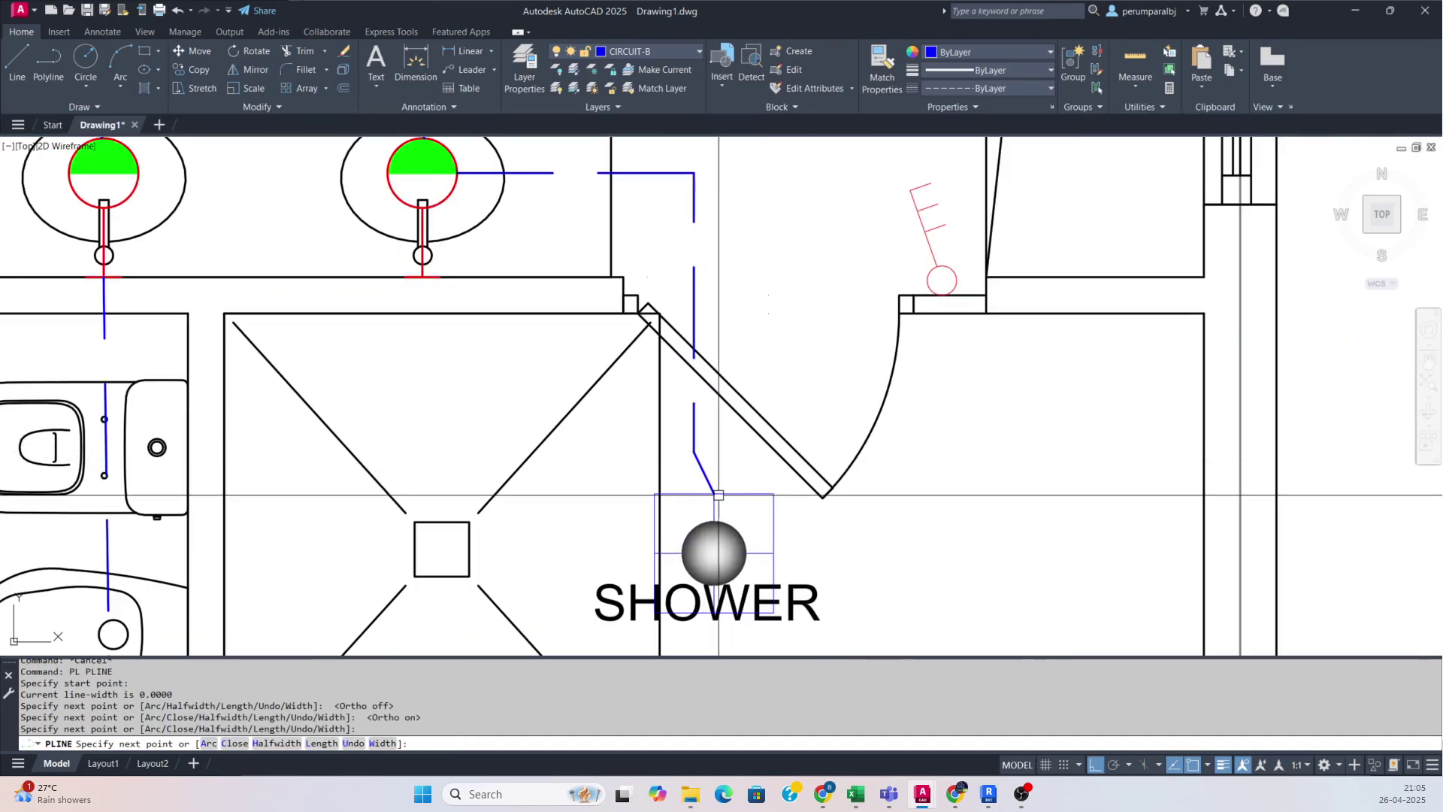
pyautogui.press('Escape')
# - Draw a circuit wire from the underside of the shower ceiling light to the wall light on the shower room's south wall
pyautogui.moveTo(744, 503); pyautogui.dragTo(686, 322, button='middle')
pyautogui.press('Return')
pyautogui.click(657, 432)
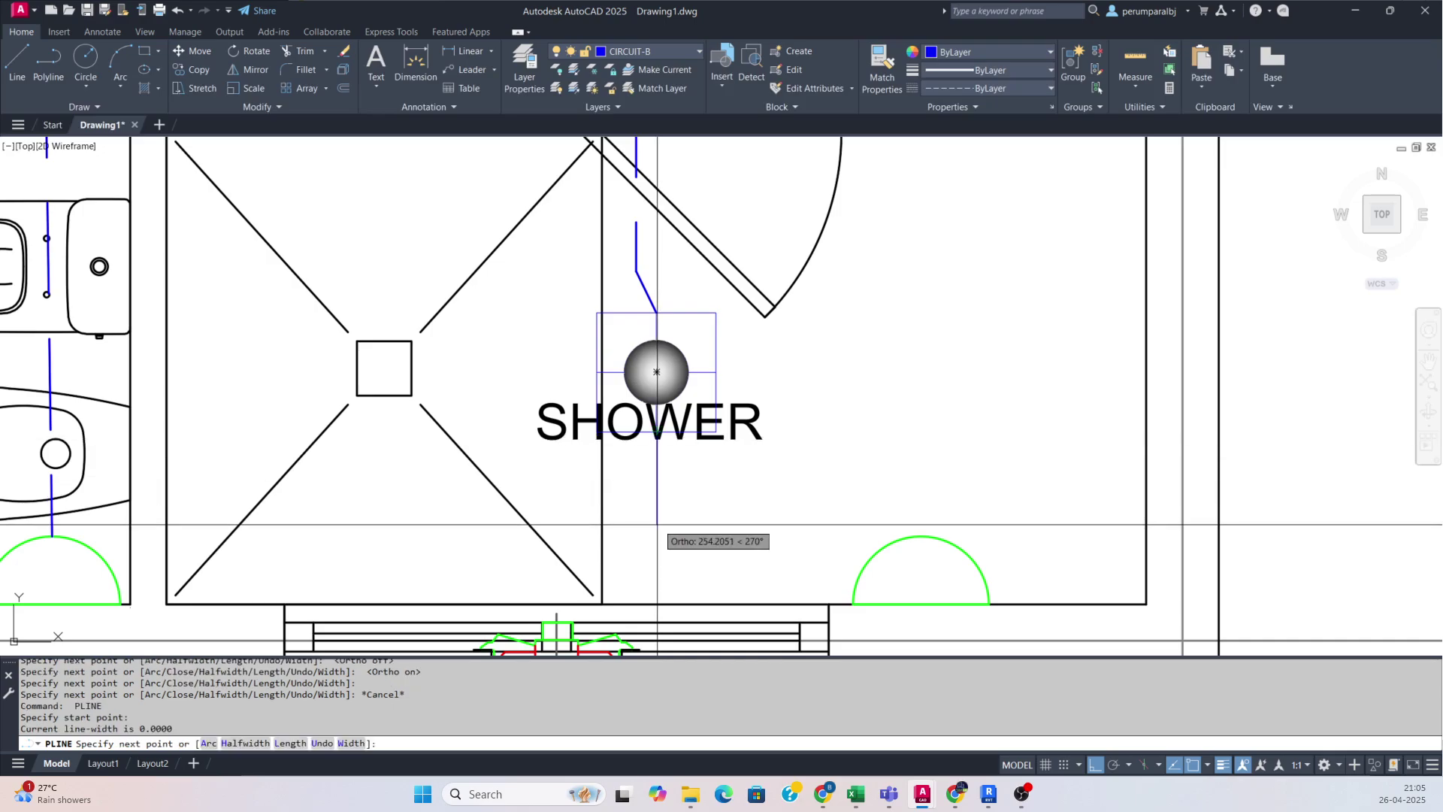
pyautogui.click(657, 555)
pyautogui.click(815, 555)
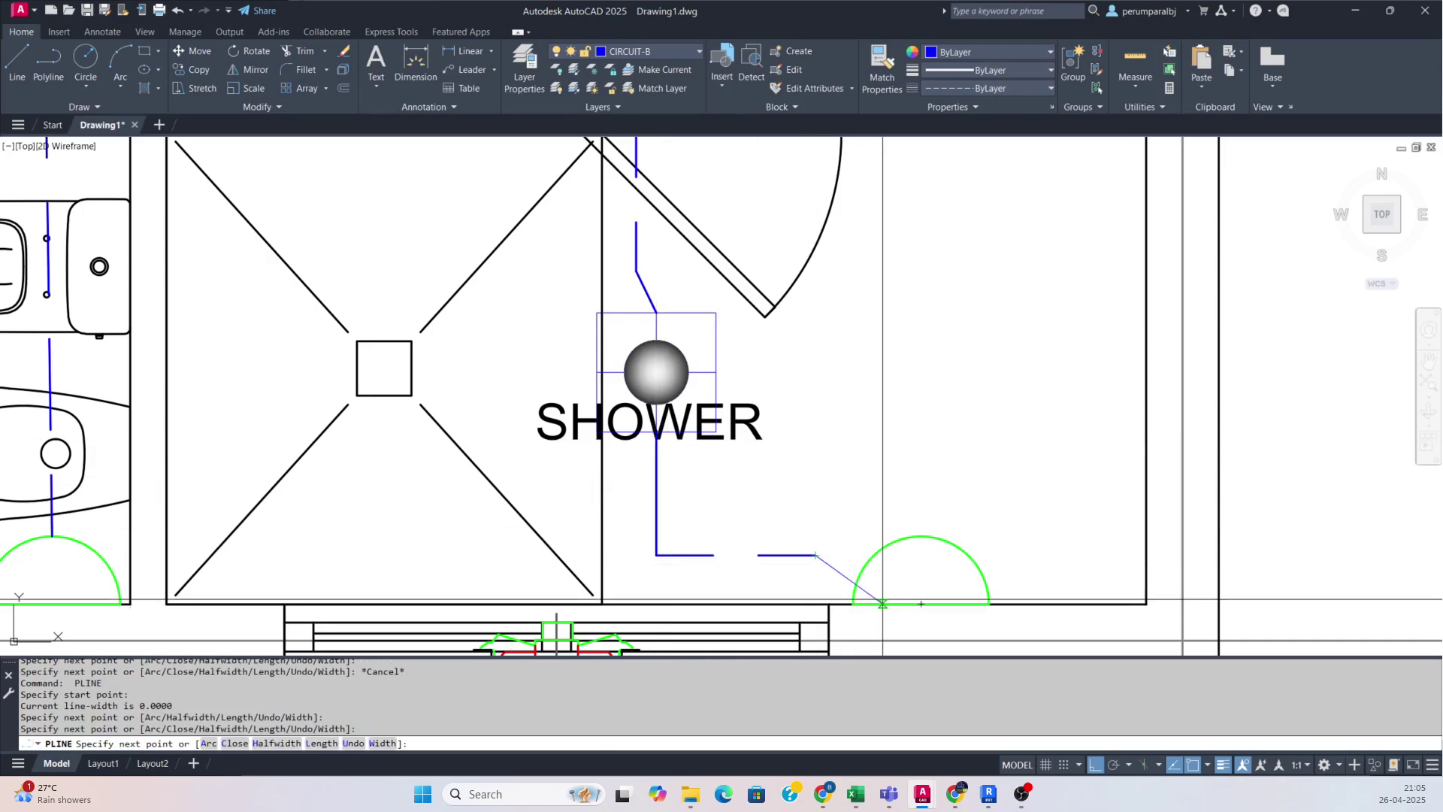
pyautogui.click(919, 603)
pyautogui.scroll(-5, 918, 603)
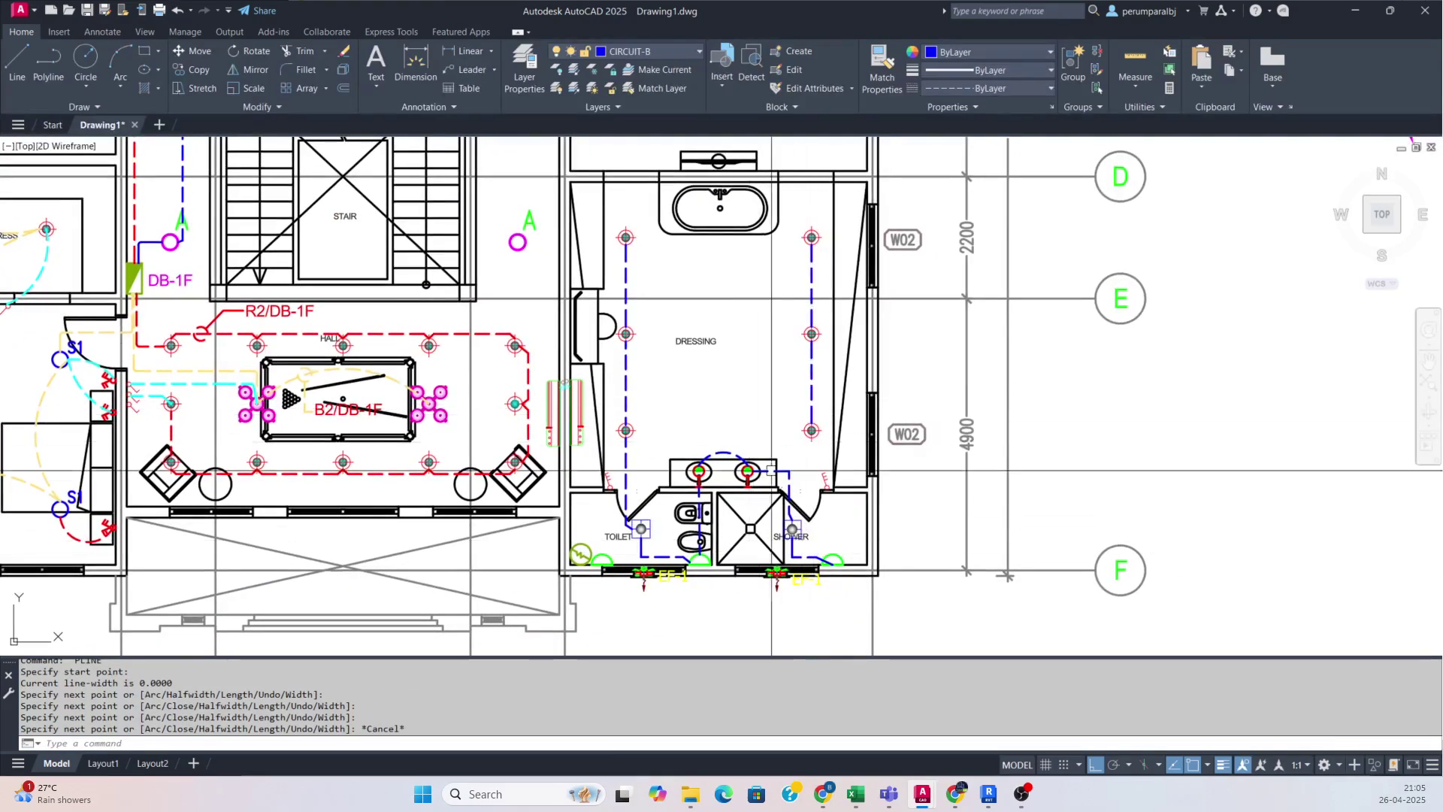
pyautogui.press('Escape')
# - Draw a circuit wire from the shower room's wall light up to the dressing room's lower east downlight
pyautogui.press('Return')
pyautogui.click(833, 566)
pyautogui.scroll(5, 837, 469)
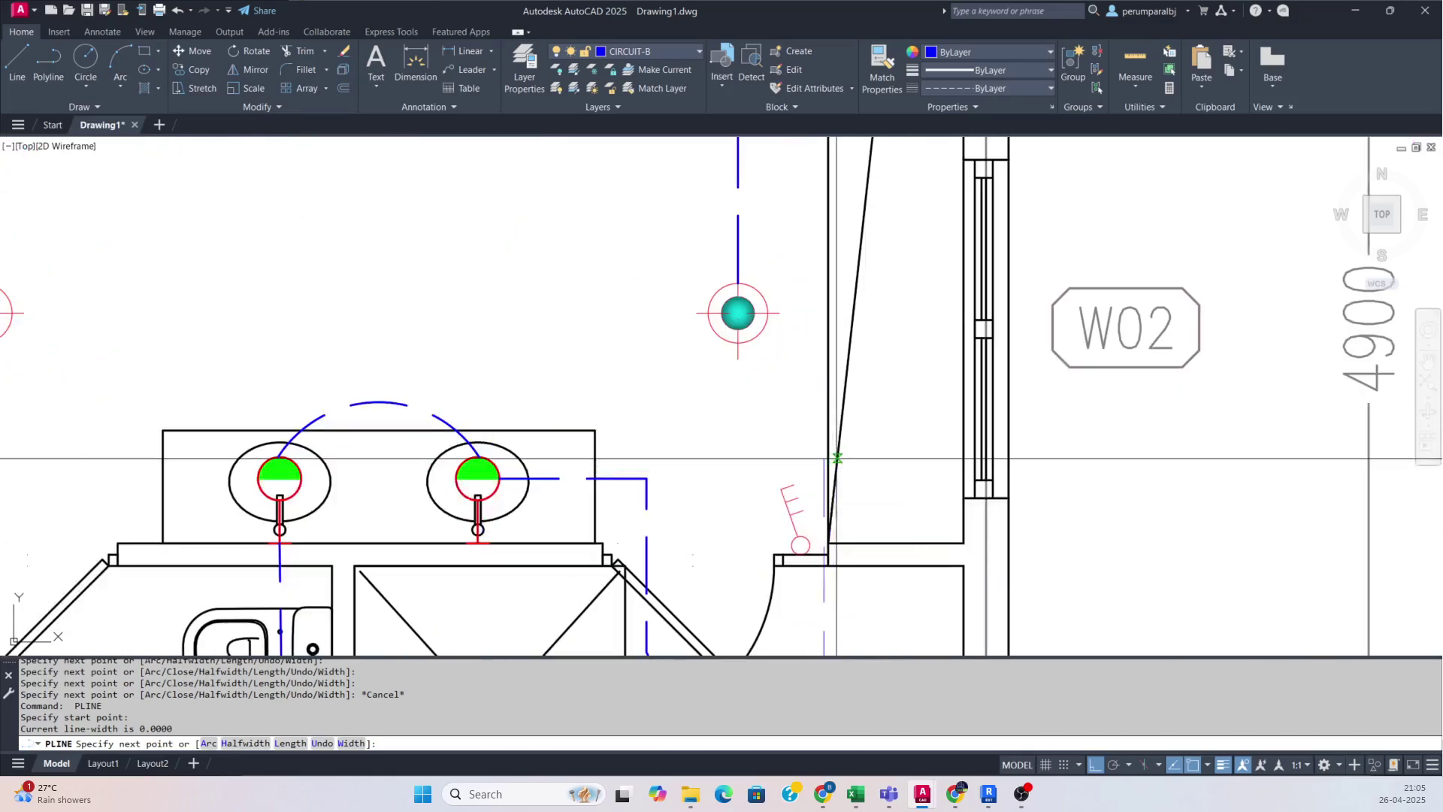
pyautogui.click(778, 348)
pyautogui.scroll(2, 768, 345)
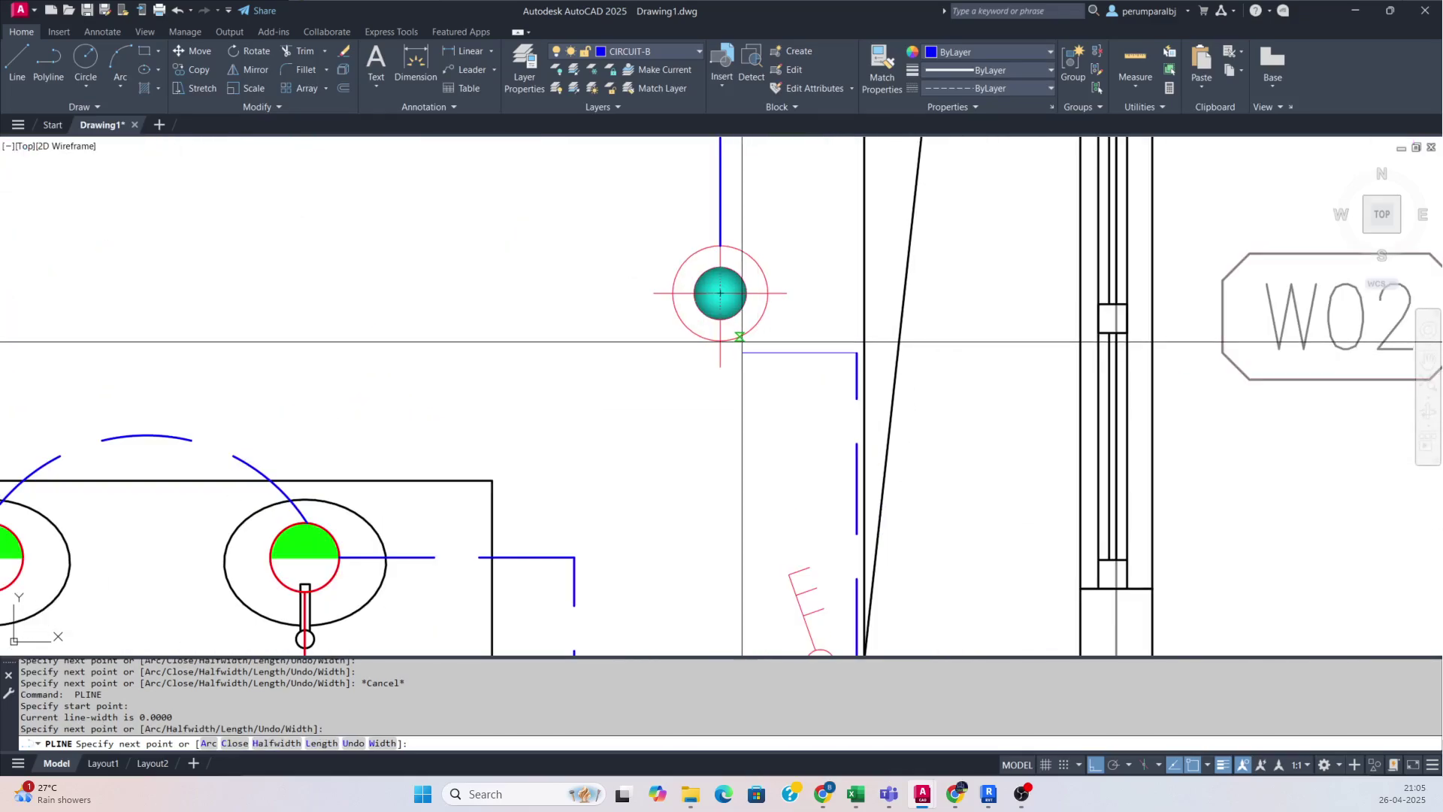
pyautogui.click(720, 340)
pyautogui.press('Escape')
# - Stretch the new wire's corner beside the lower east downlight slightly downward
pyautogui.scroll(4, 863, 355)
pyautogui.write('s')
pyautogui.moveTo(857, 337); pyautogui.dragTo(758, 391)
pyautogui.press('Return')
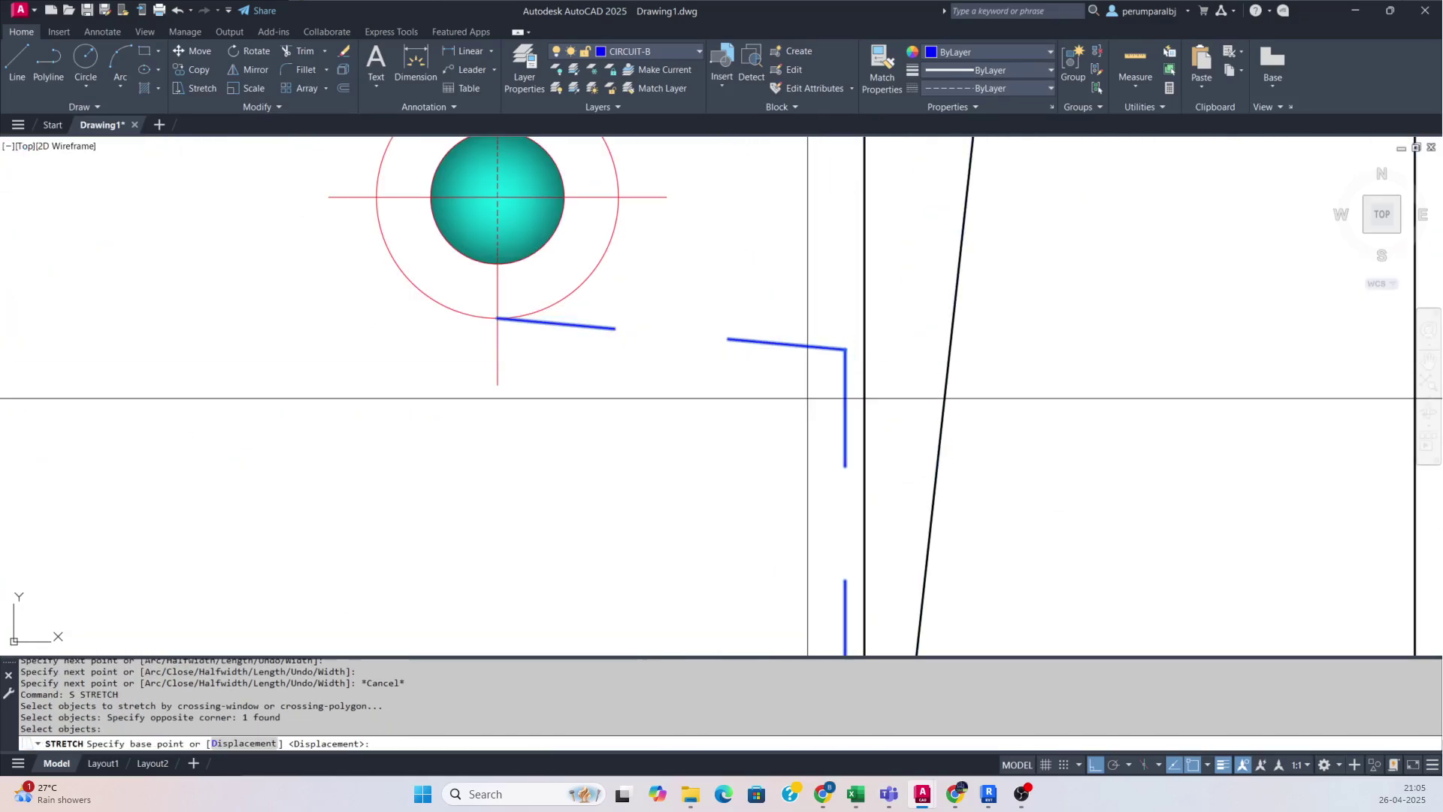
pyautogui.click(806, 397)
pyautogui.click(803, 439)
pyautogui.press('Escape')
pyautogui.scroll(-4, 802, 437)
# - Fillet the wire's corner beside the lower east downlight with the 50 radius
pyautogui.write('f')
pyautogui.click(807, 414)
pyautogui.click(821, 433)
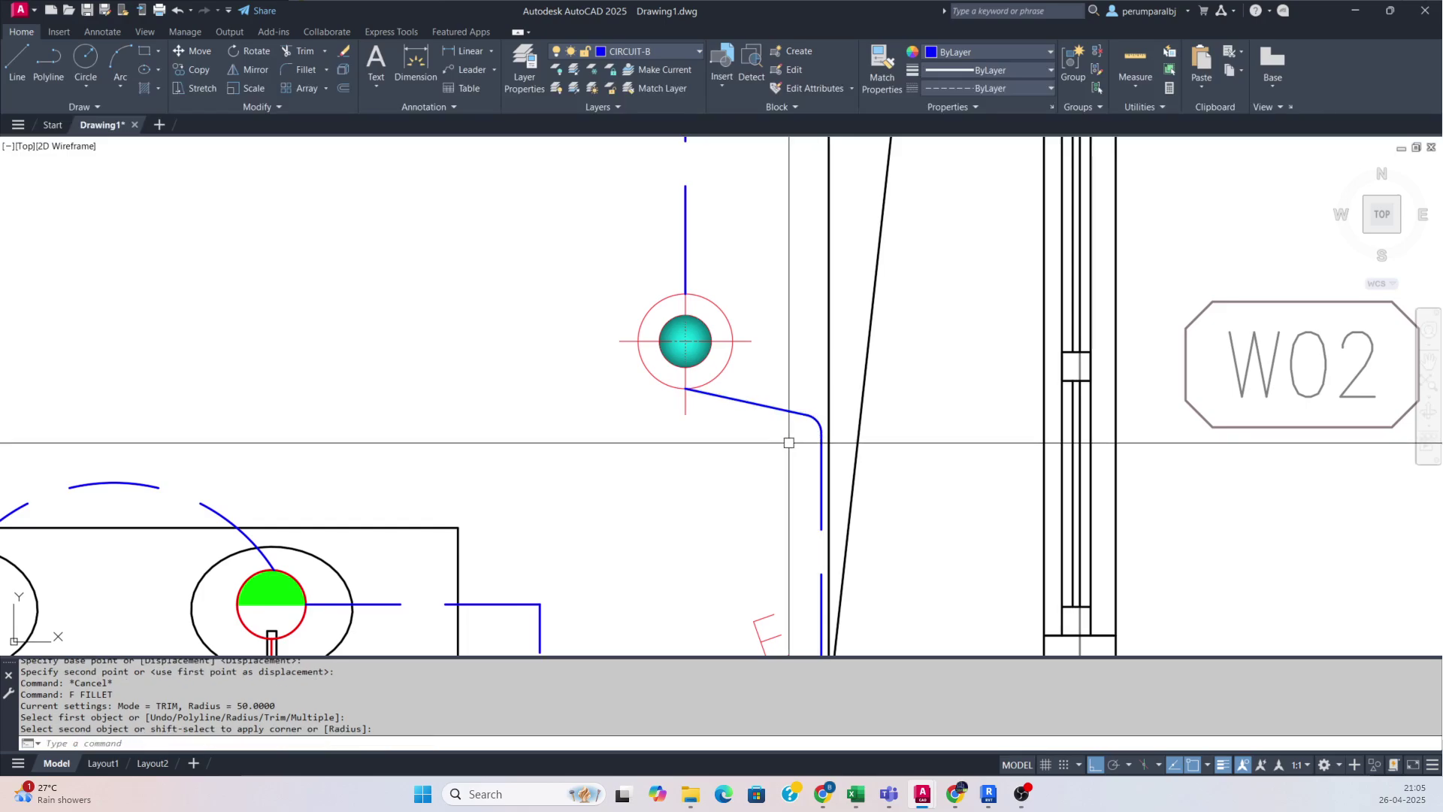
pyautogui.press('Escape')
# - Review the circuit wiring across the first-floor plan, including the hall, stair, sitting area, bedrooms and dressing room
pyautogui.scroll(-6, 750, 446)
pyautogui.moveTo(745, 451); pyautogui.dragTo(738, 416, button='middle')
pyautogui.scroll(-6, 664, 494)
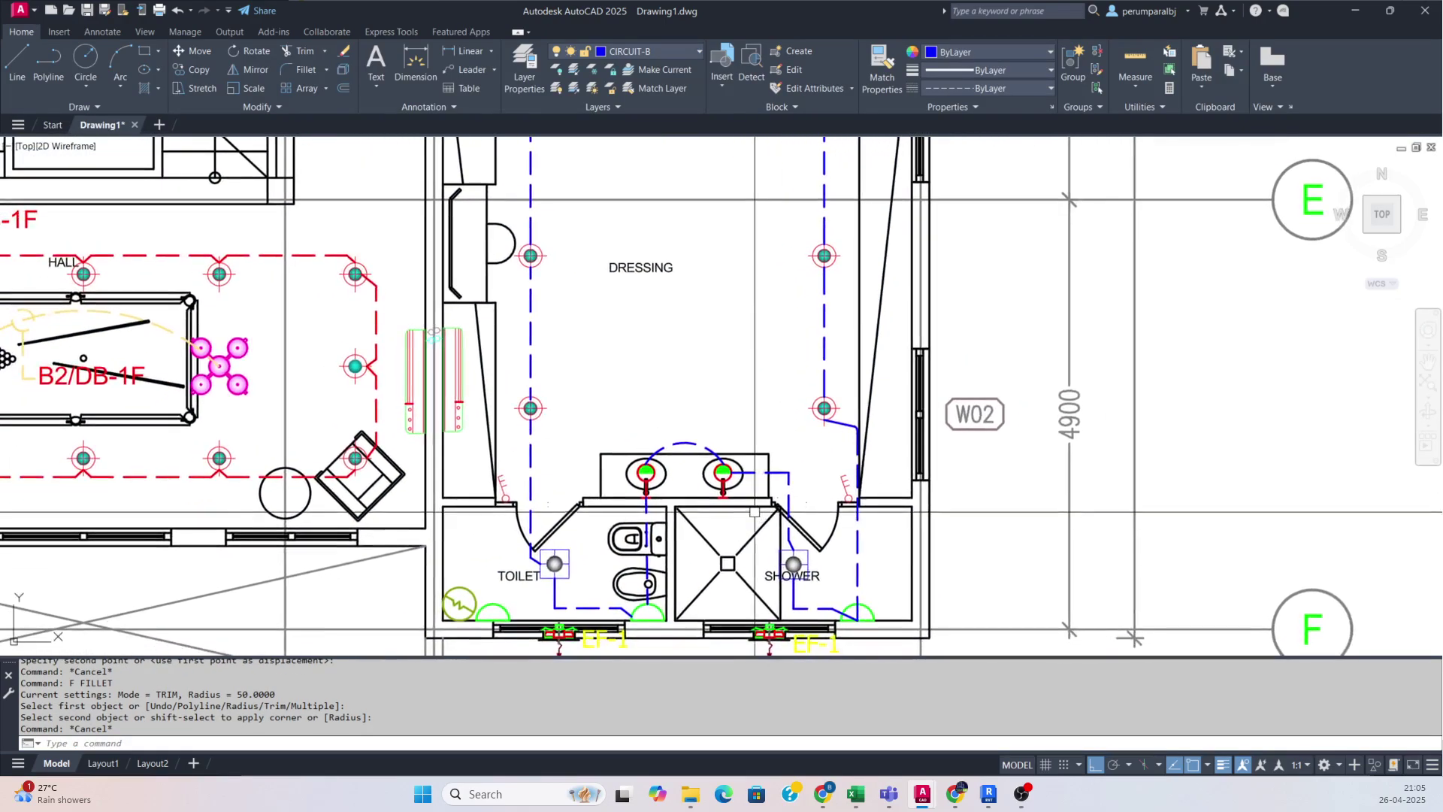
pyautogui.moveTo(665, 495)
pyautogui.mouseDown(button='middle')
pyautogui.moveTo(722, 540)
pyautogui.moveTo(886, 548)
pyautogui.mouseUp(button='middle')
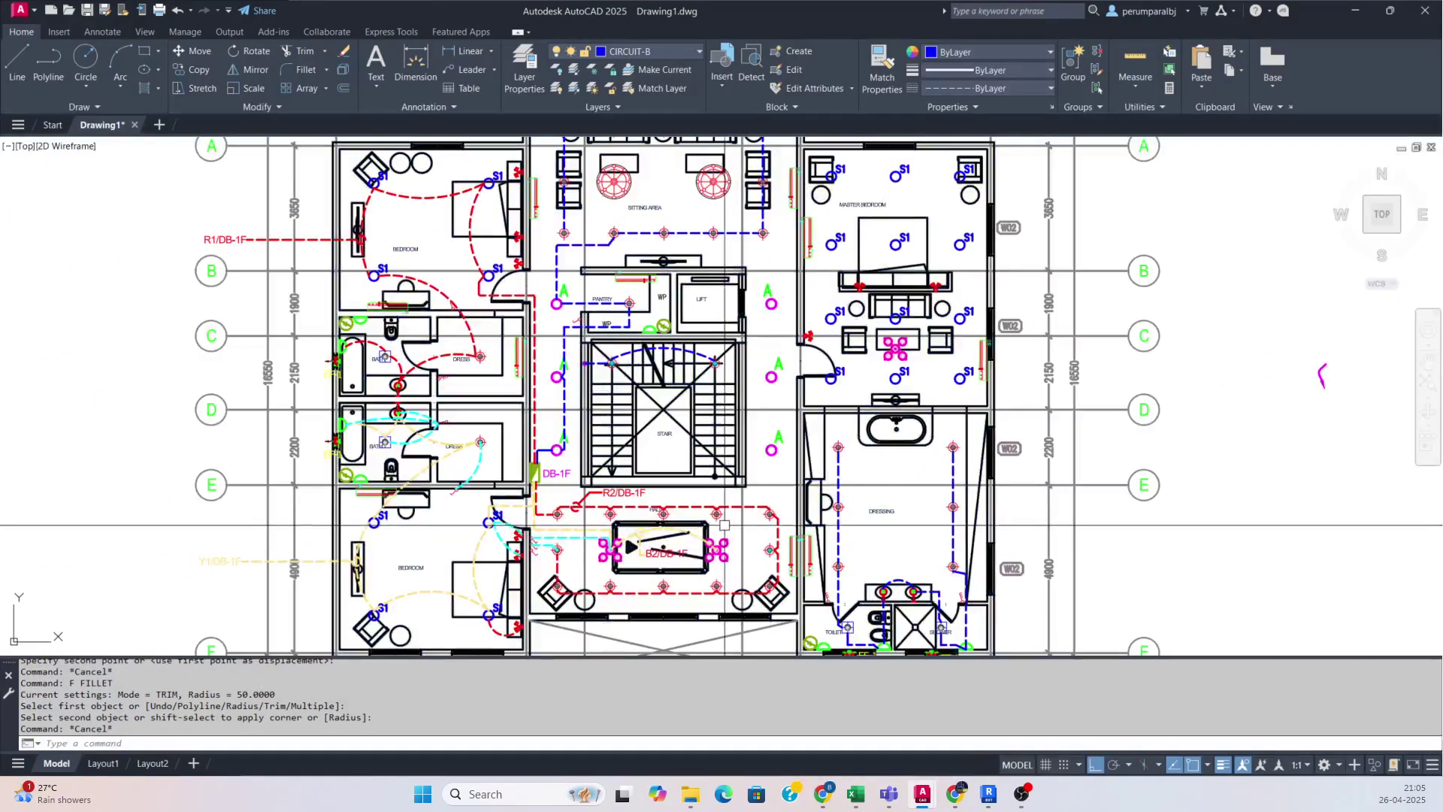
pyautogui.moveTo(725, 524); pyautogui.dragTo(737, 545, button='middle')
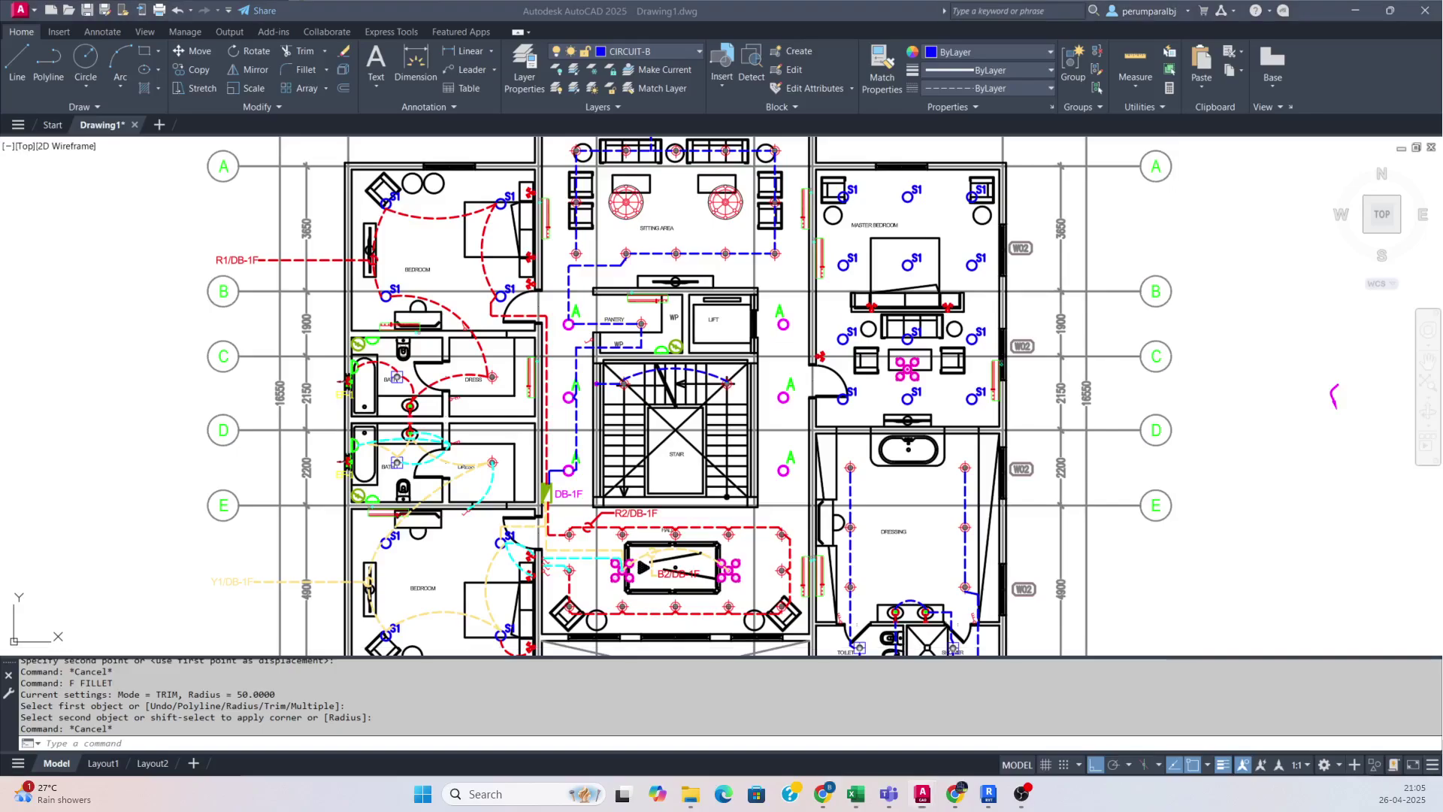
pyautogui.click(870, 557)
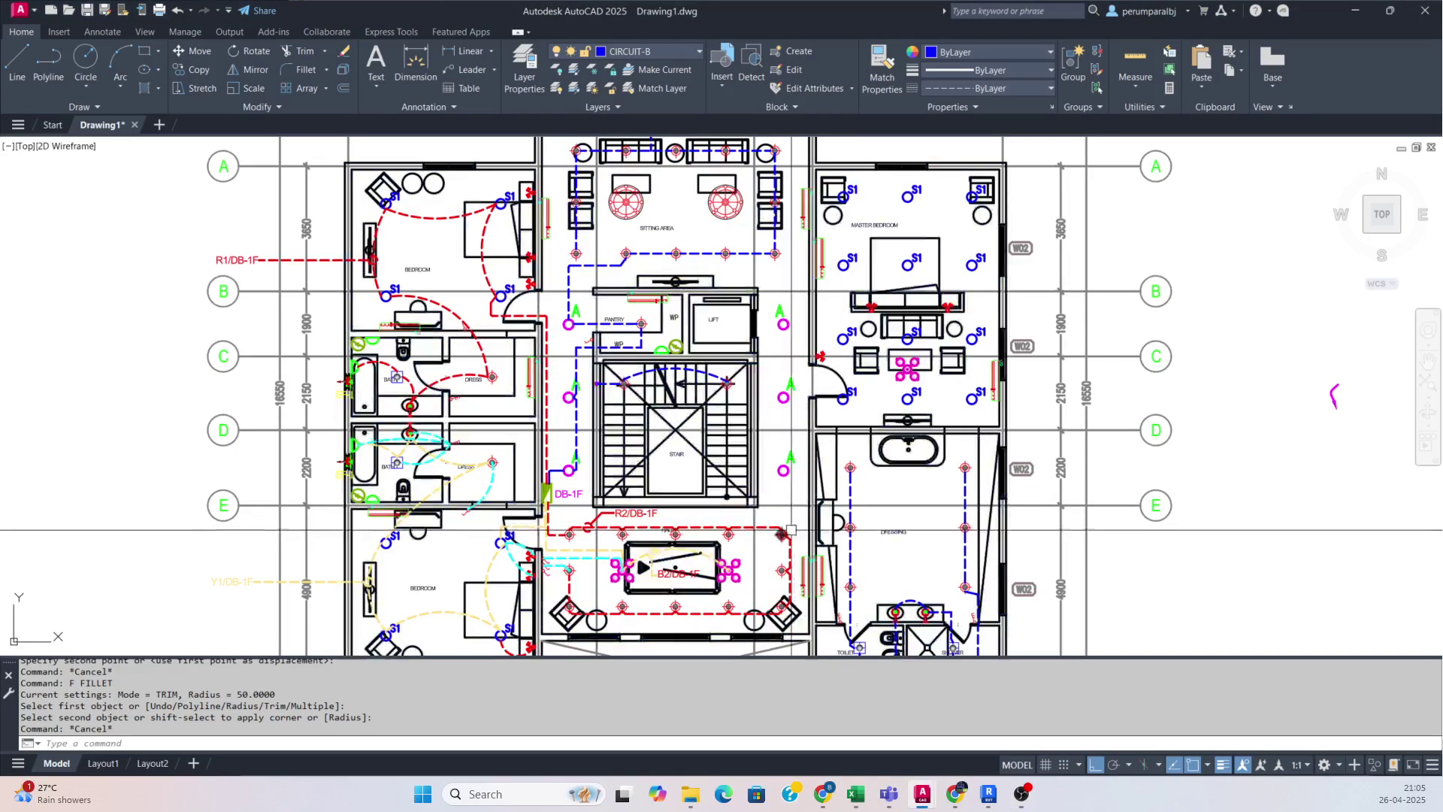
pyautogui.scroll(-1, 598, 431)
pyautogui.scroll(1, 590, 345)
pyautogui.scroll(3, 590, 346)
pyautogui.scroll(-5, 639, 331)
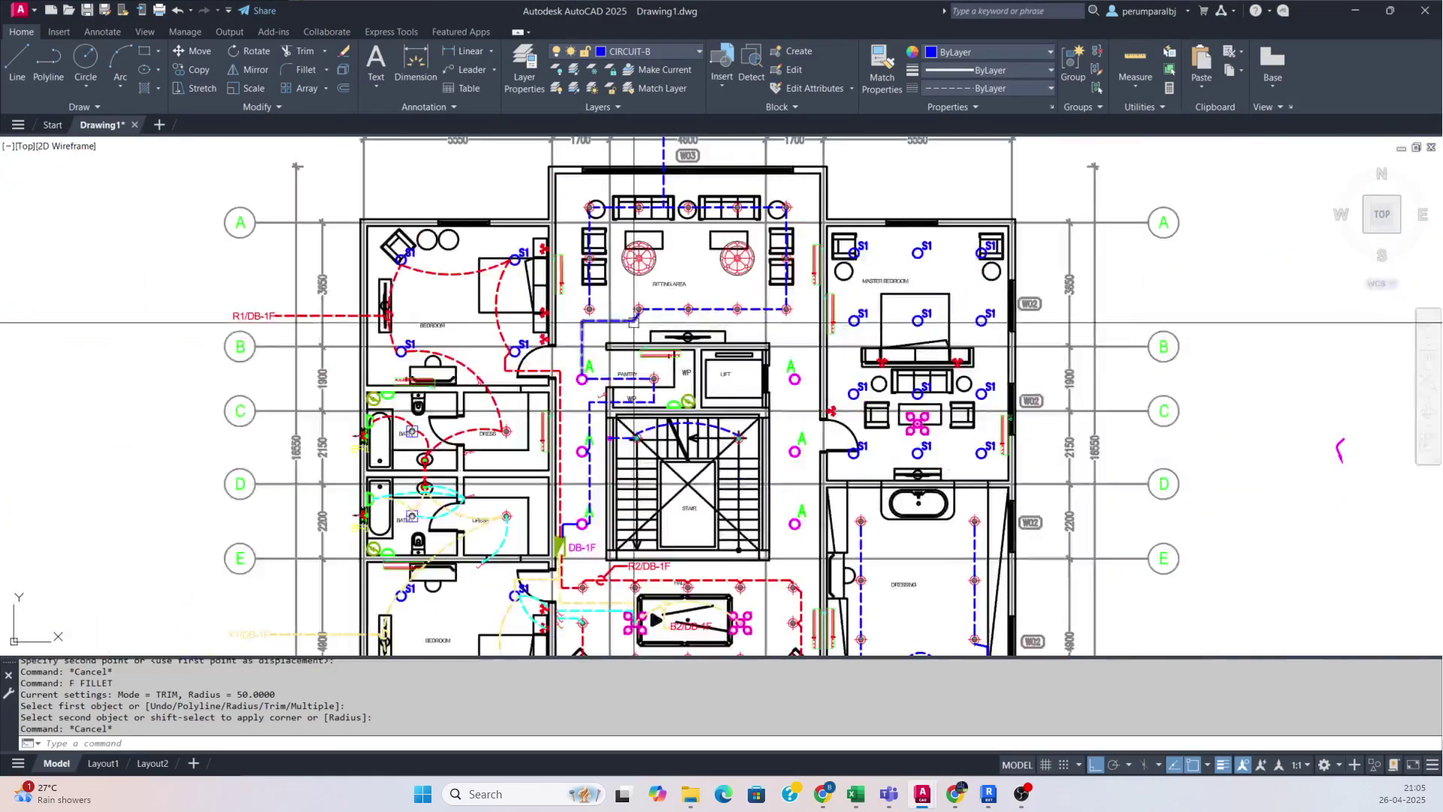
pyautogui.scroll(4, 678, 314)
pyautogui.scroll(-4, 678, 314)
pyautogui.scroll(3, 678, 314)
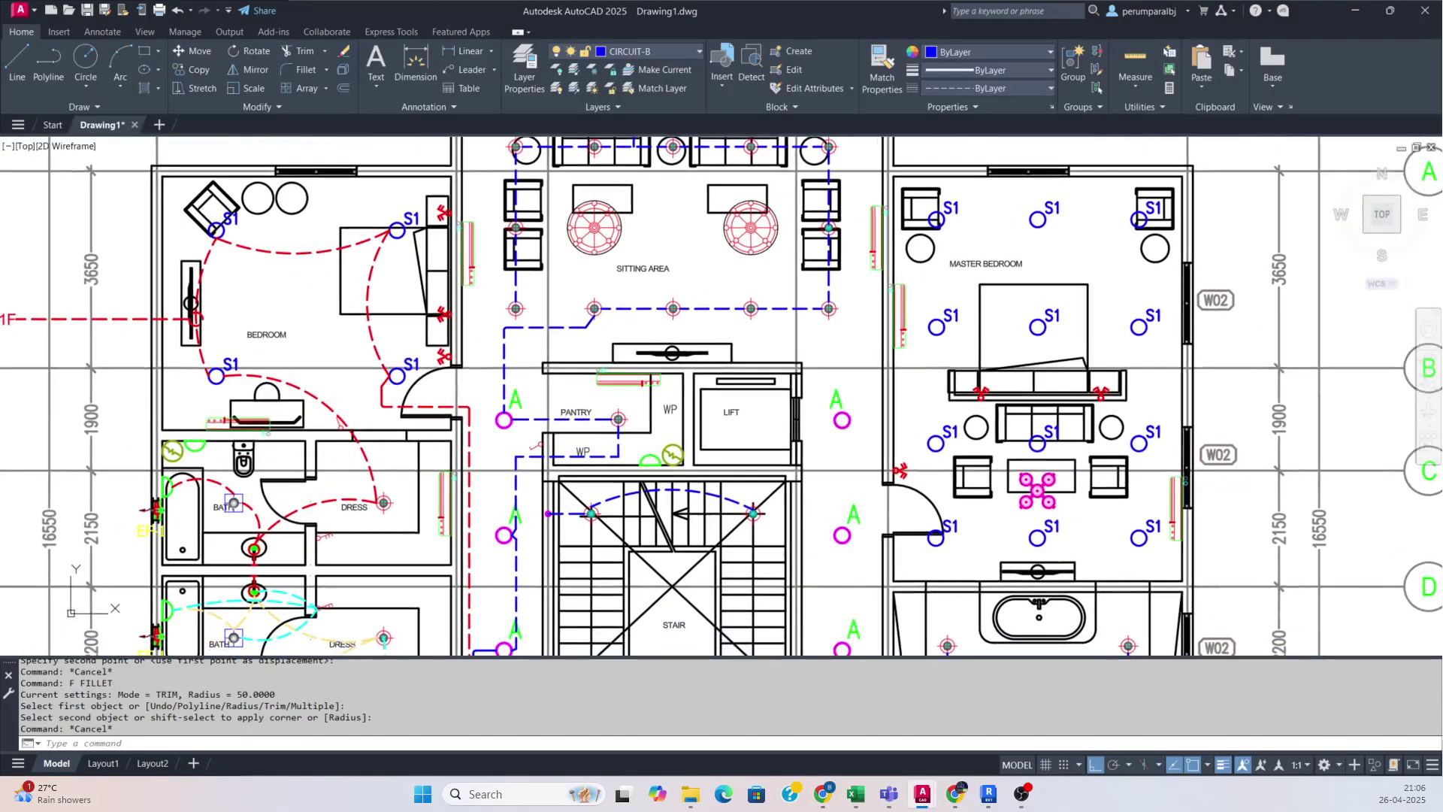
pyautogui.moveTo(937, 323); pyautogui.dragTo(720, 334, button='middle')
pyautogui.moveTo(706, 416); pyautogui.dragTo(916, 321, button='middle')
pyautogui.moveTo(511, 441); pyautogui.dragTo(700, 354, button='middle')
pyautogui.scroll(-1, 652, 481)
pyautogui.scroll(4, 880, 504)
pyautogui.scroll(-4, 676, 436)
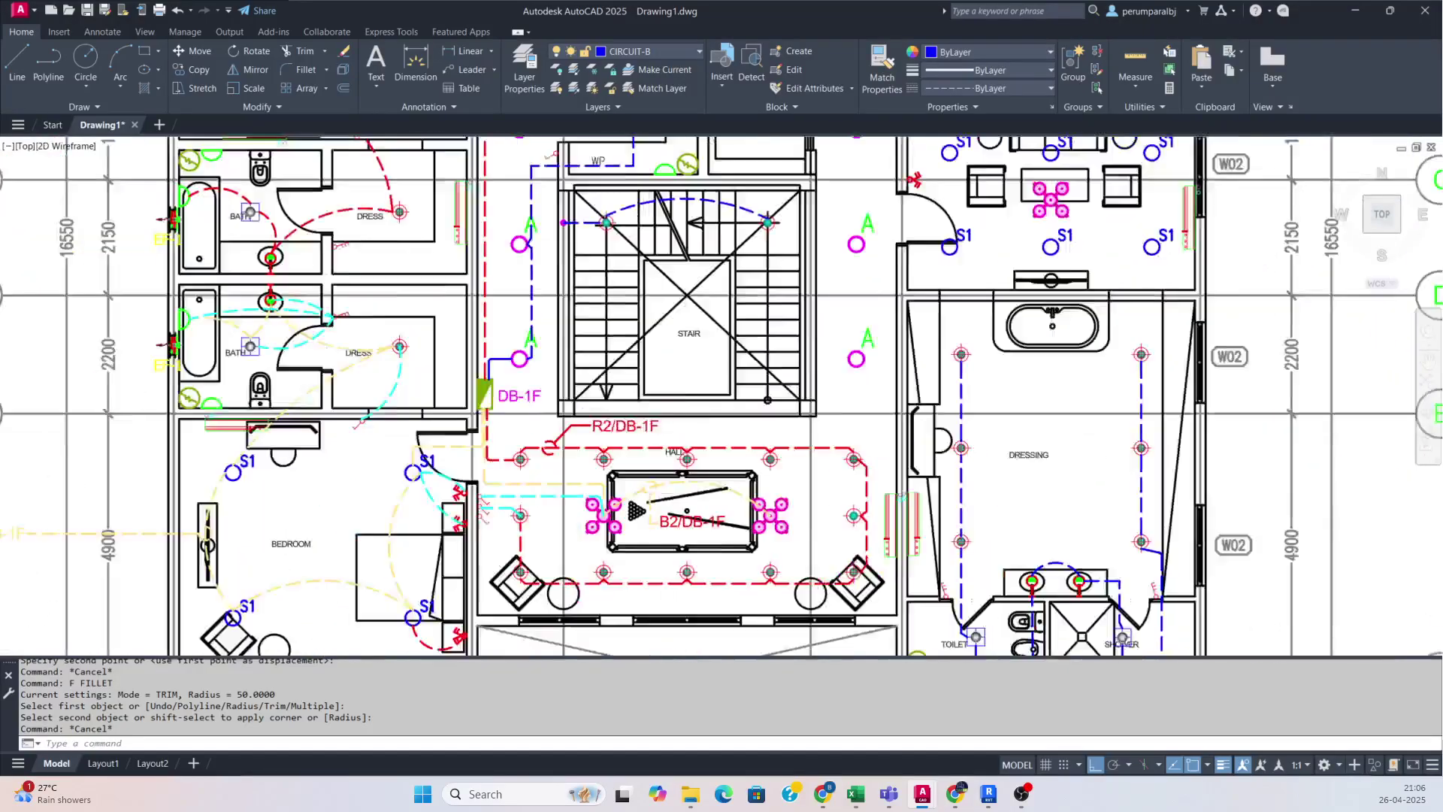
pyautogui.moveTo(663, 480); pyautogui.dragTo(630, 605, button='middle')
pyautogui.scroll(1, 885, 399)
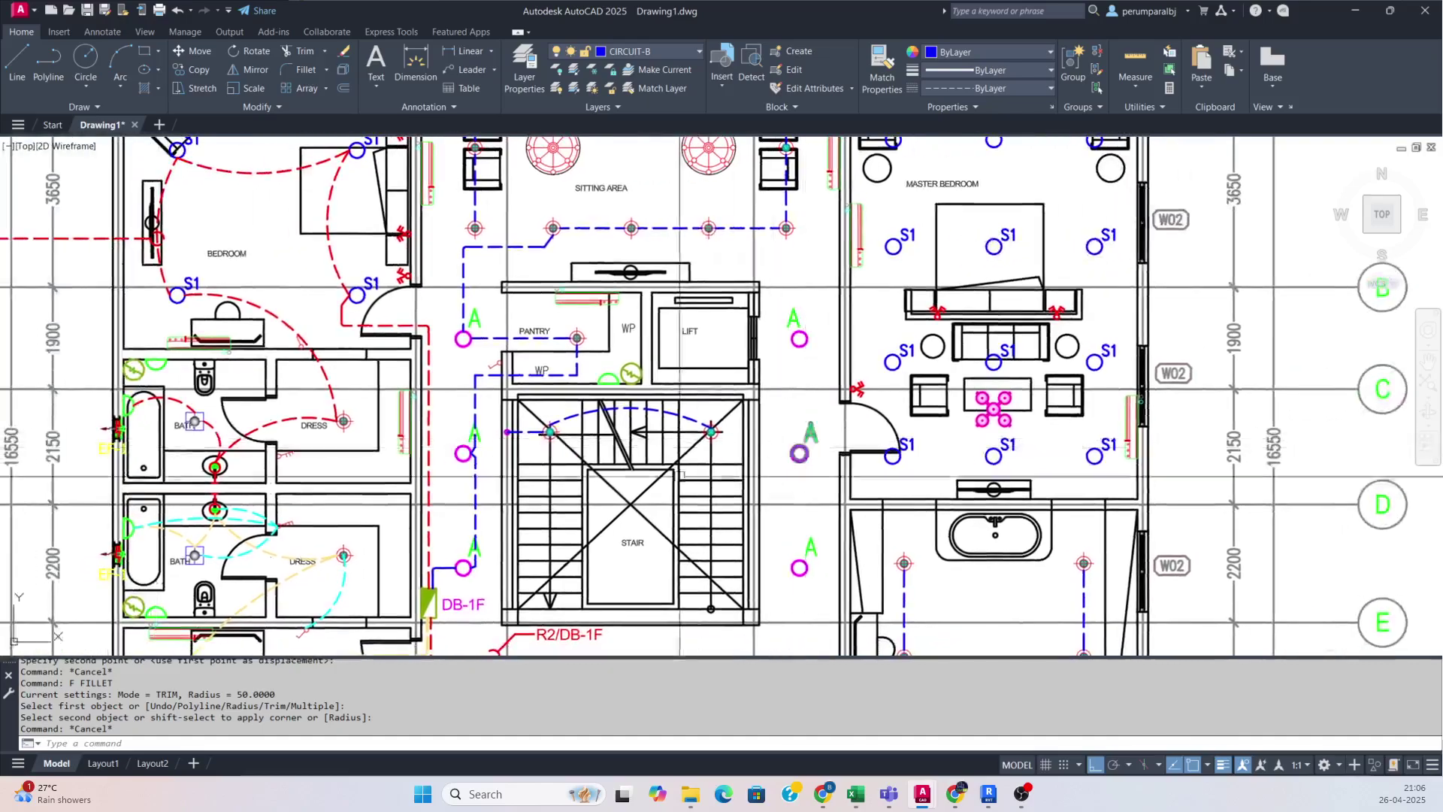